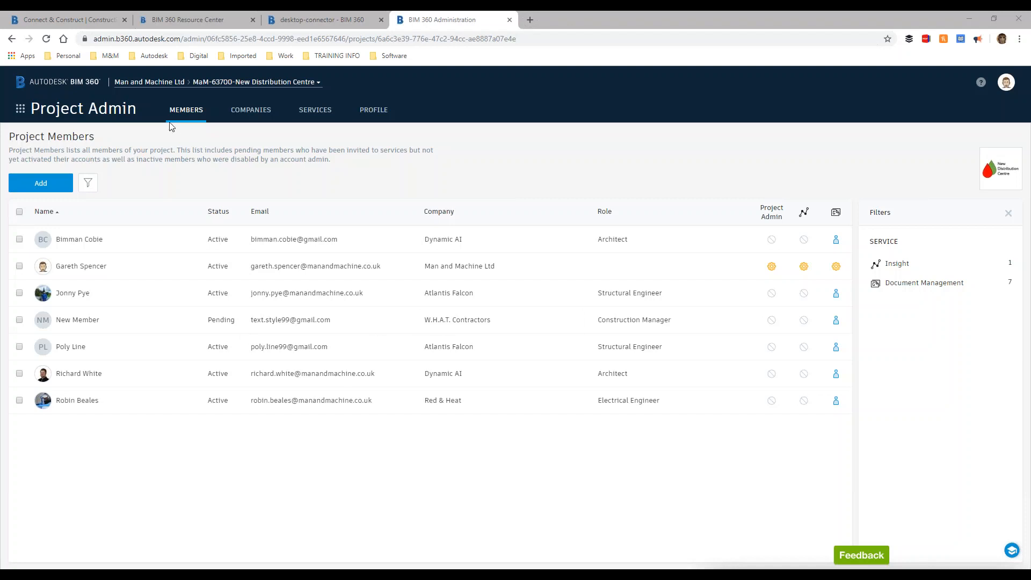
Step: Open the Man and Machine Ltd account administration and review its project directory and project switcher list
{"action": "left_click", "coordinate": [137, 83]}
{"action": "left_click", "coordinate": [113, 141]}
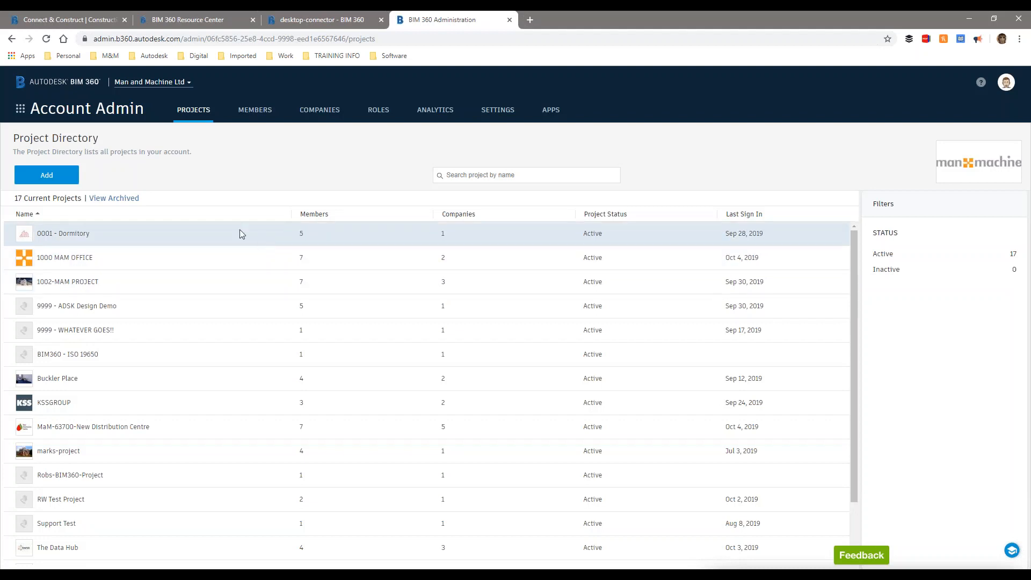
{"action": "left_click", "coordinate": [158, 83]}
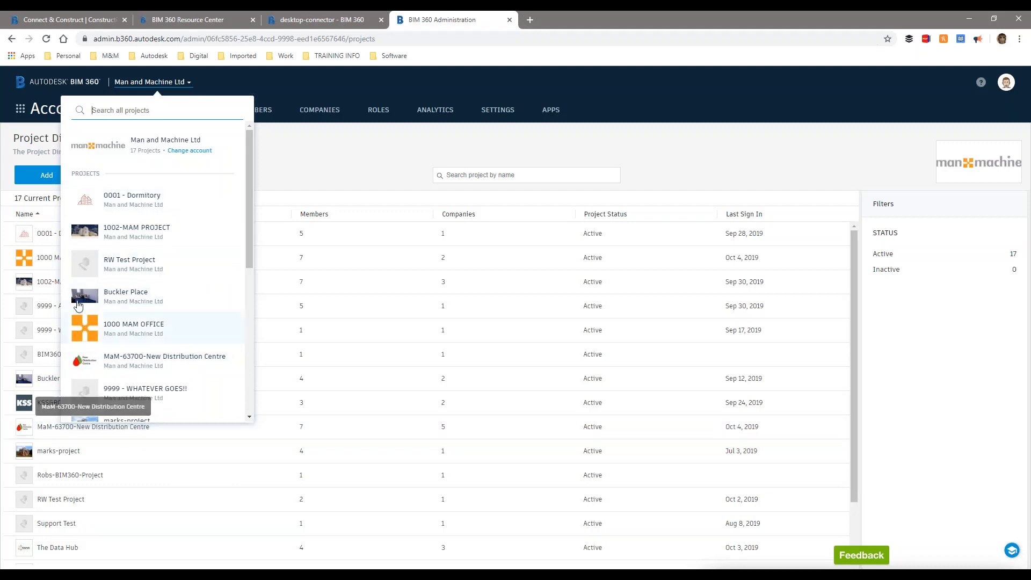
{"action": "left_click", "coordinate": [337, 162]}
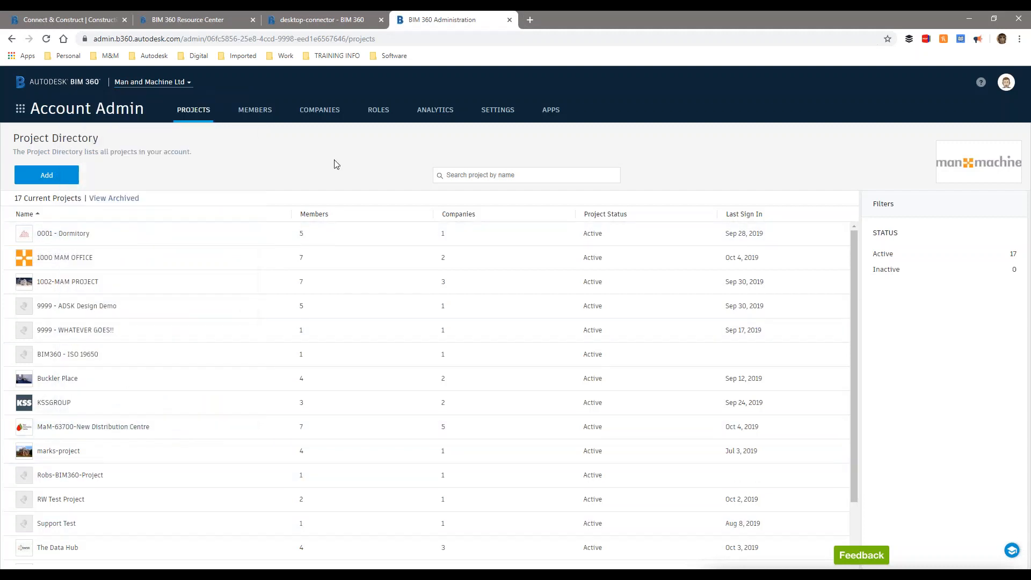
Step: Review the account's member directory, including each member's status and default company
{"action": "left_click", "coordinate": [254, 110]}
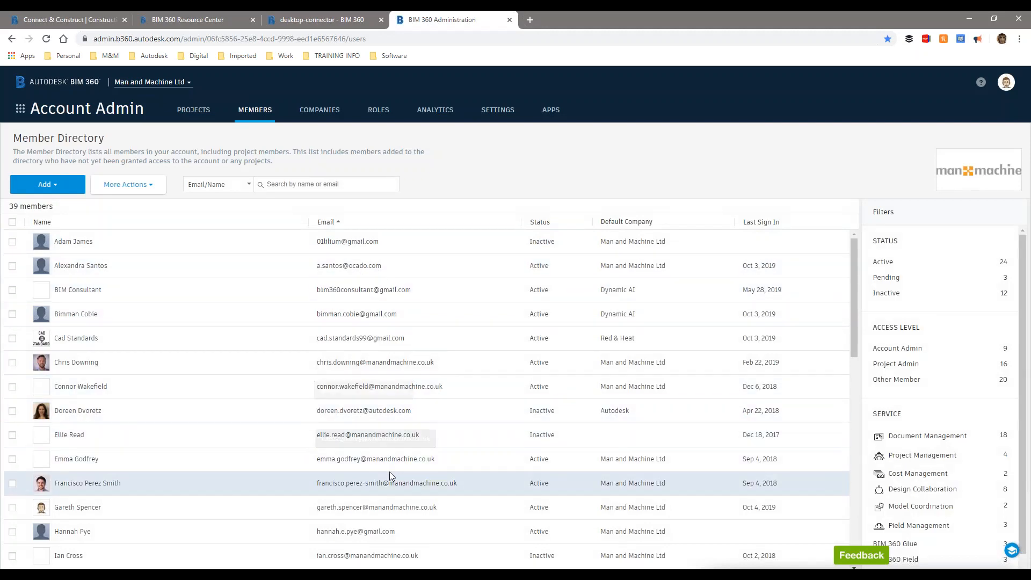
{"action": "scroll", "coordinate": [428, 371], "scroll_direction": "down", "scroll_amount": 4}
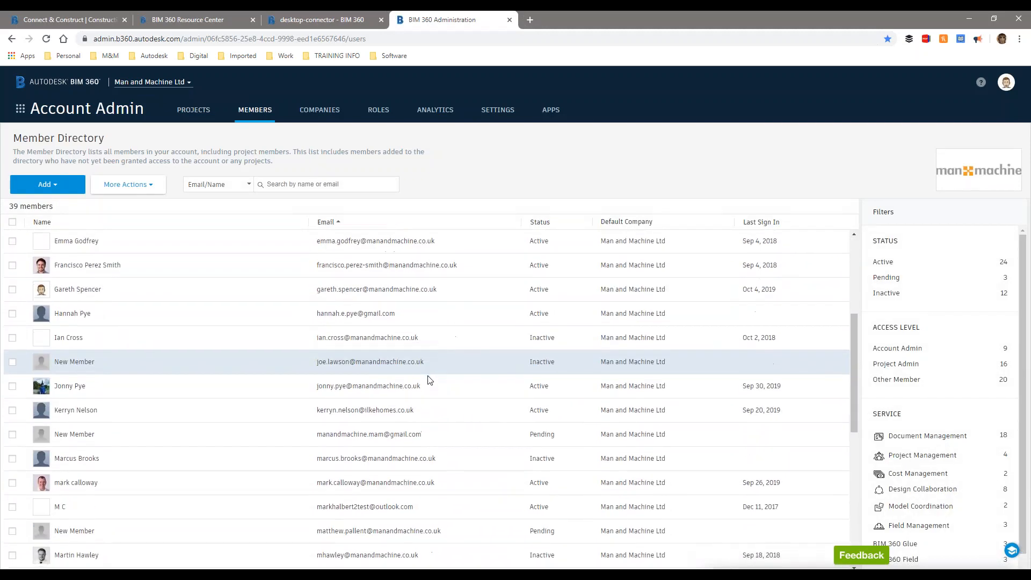
{"action": "scroll", "coordinate": [429, 381], "scroll_direction": "down", "scroll_amount": 5}
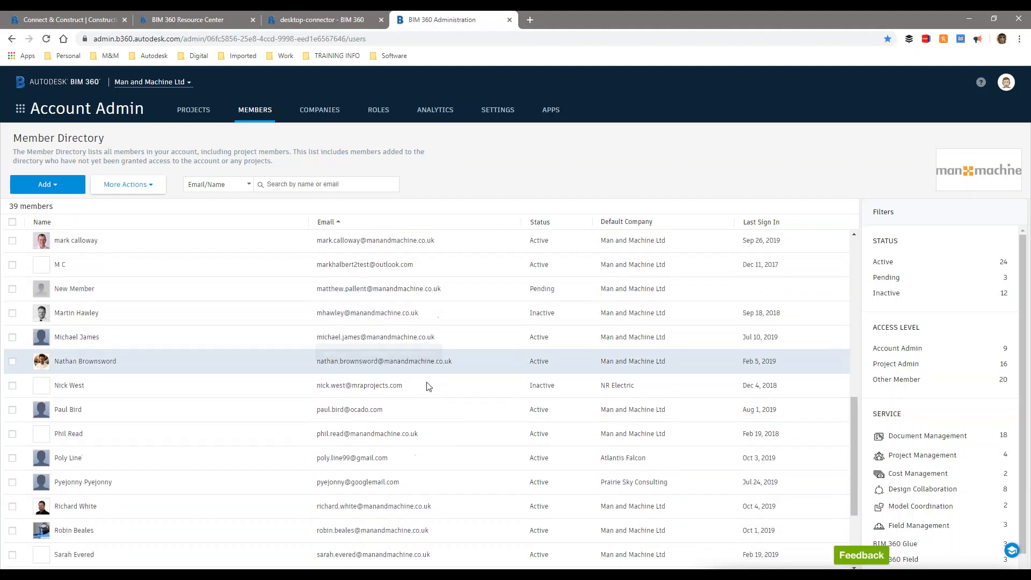
{"action": "scroll", "coordinate": [429, 385], "scroll_direction": "down", "scroll_amount": 3}
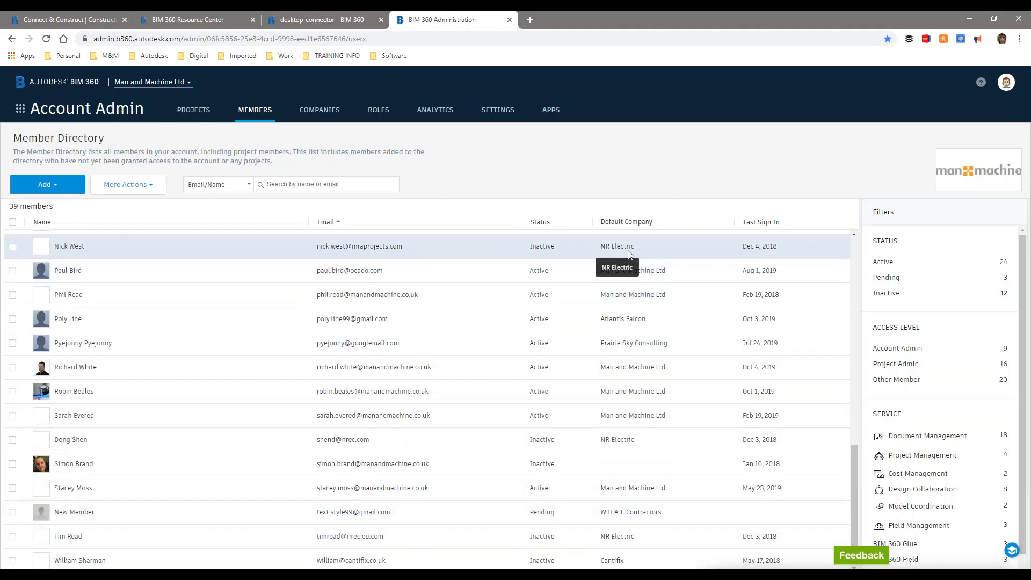
Step: Review the account's company directory and its list of roles with default module access
{"action": "left_click", "coordinate": [323, 112]}
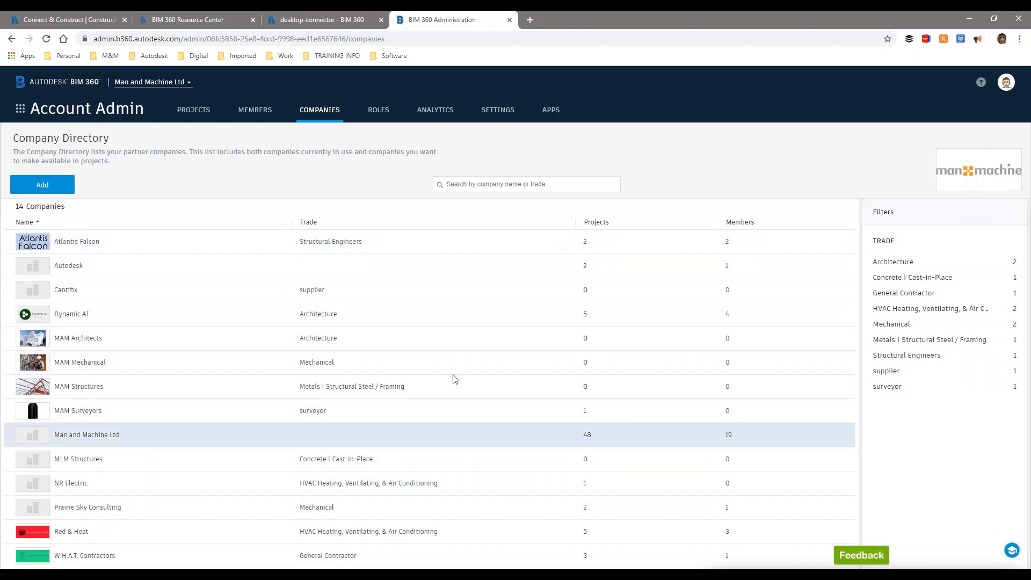
{"action": "left_click", "coordinate": [591, 245]}
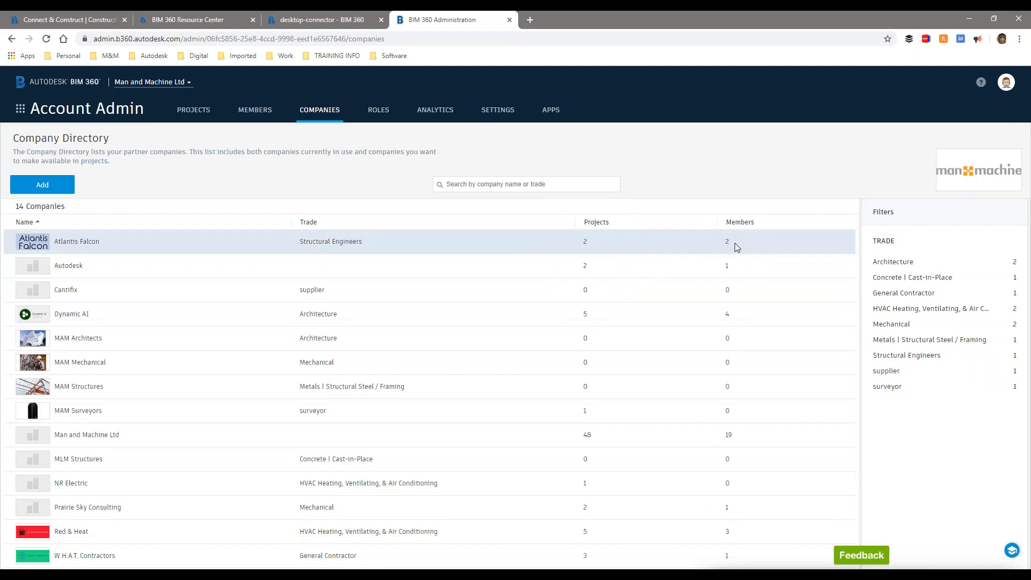
{"action": "left_click", "coordinate": [380, 110]}
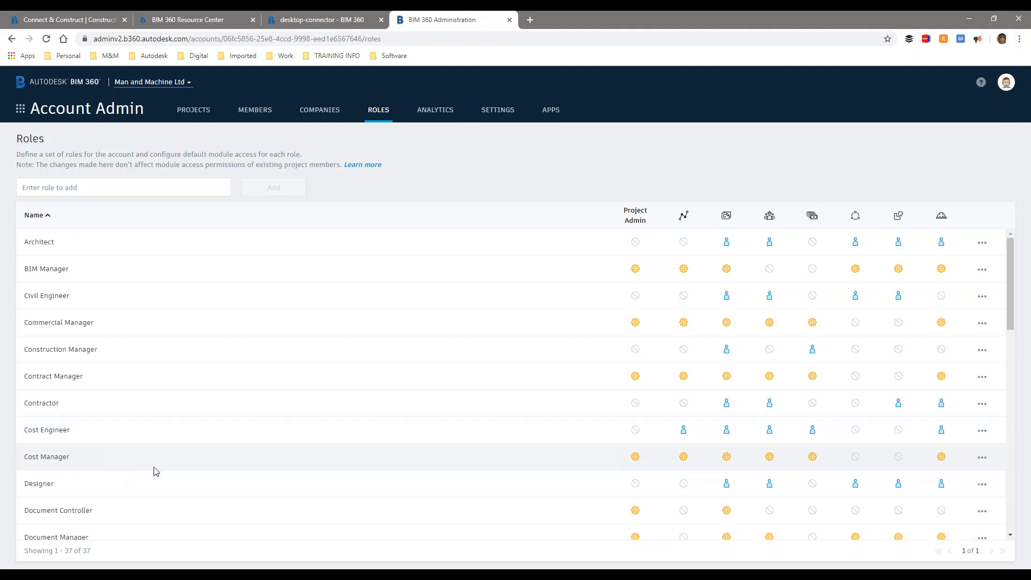
{"action": "left_click", "coordinate": [187, 188]}
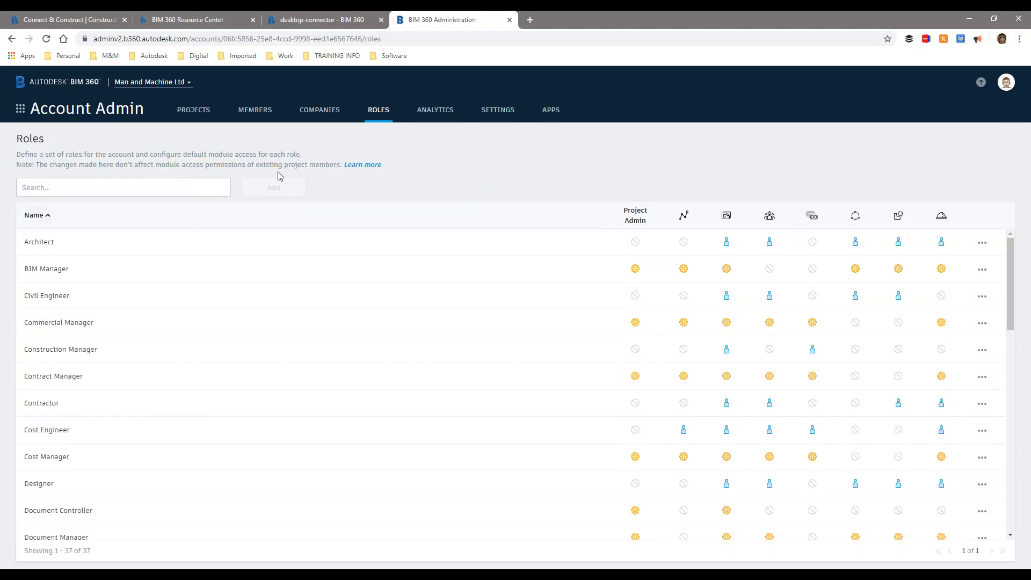
Step: Examine the fields of a new project's profile form and close it without creating a project
{"action": "left_click", "coordinate": [211, 110]}
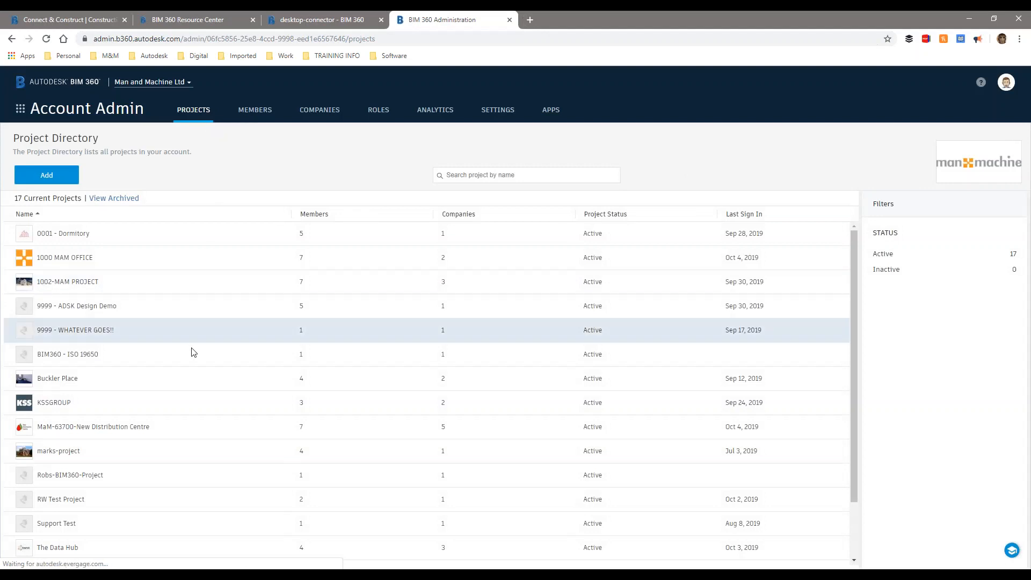
{"action": "left_click", "coordinate": [49, 176]}
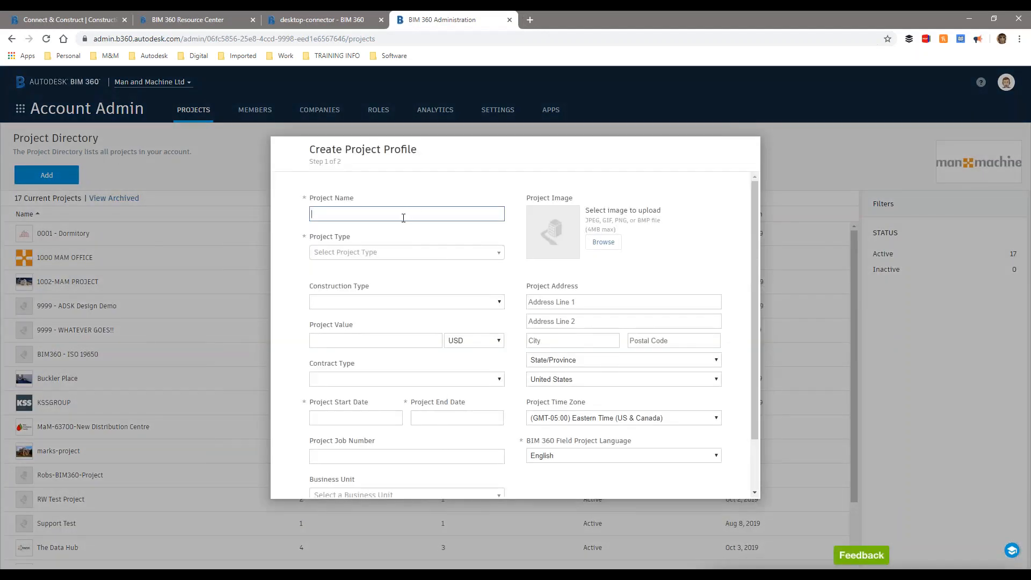
{"action": "left_click", "coordinate": [307, 203]}
{"action": "scroll", "coordinate": [753, 461], "scroll_direction": "down", "scroll_amount": 2}
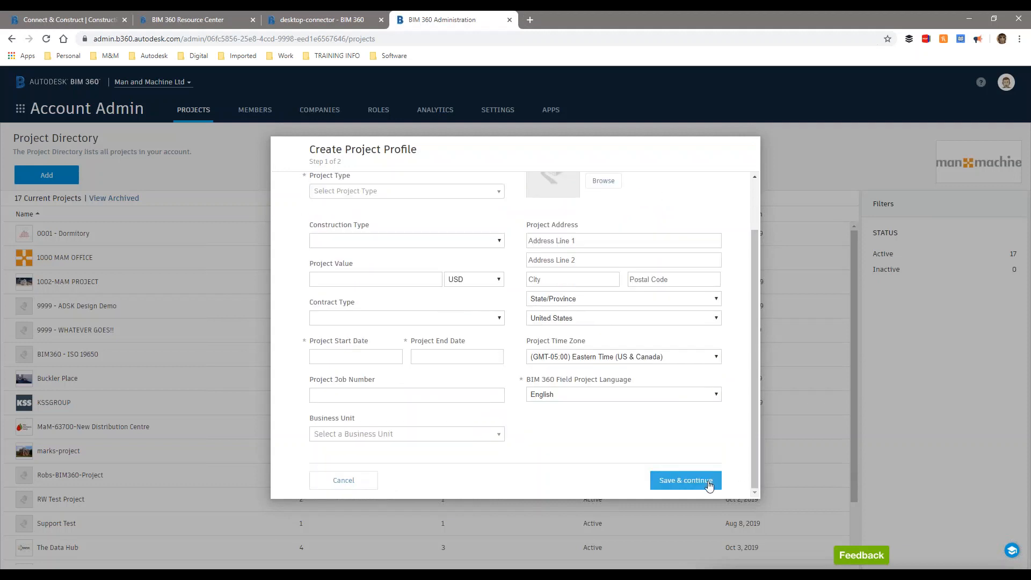
{"action": "left_click", "coordinate": [352, 479]}
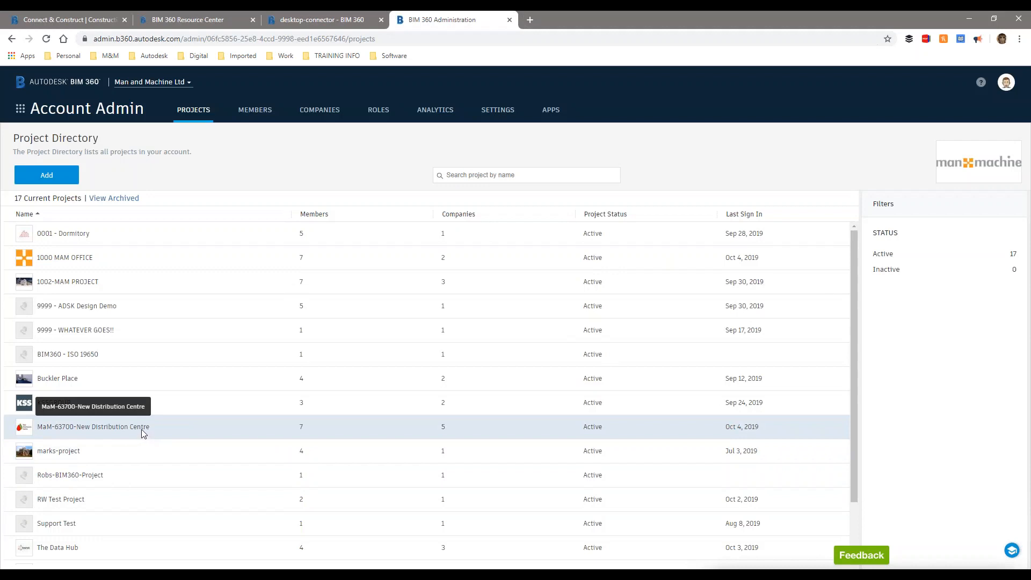
Step: Open the MaM-63700-New Distribution Centre project's administration and check which modules are available
{"action": "left_click", "coordinate": [141, 428]}
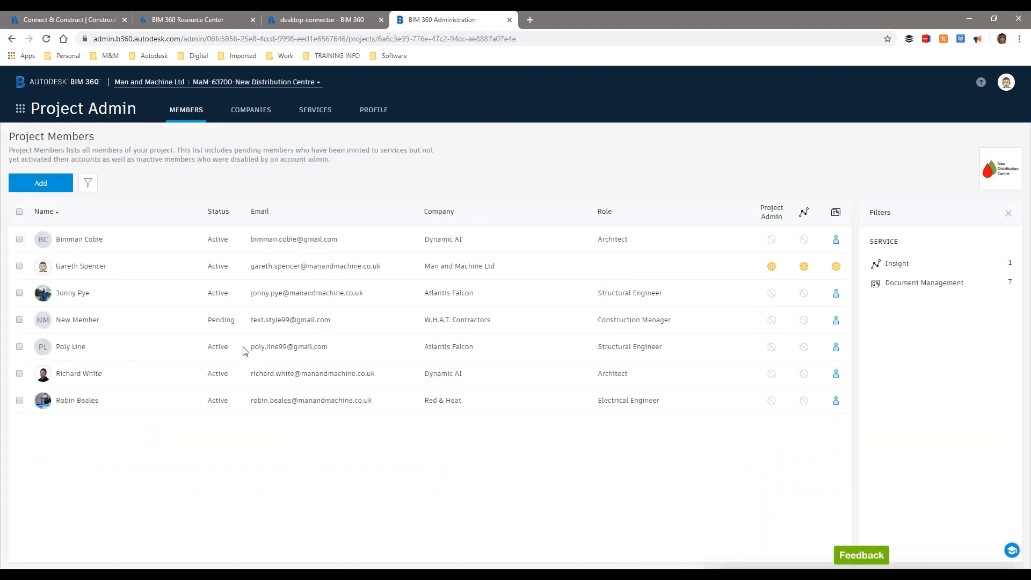
{"action": "left_click", "coordinate": [95, 116]}
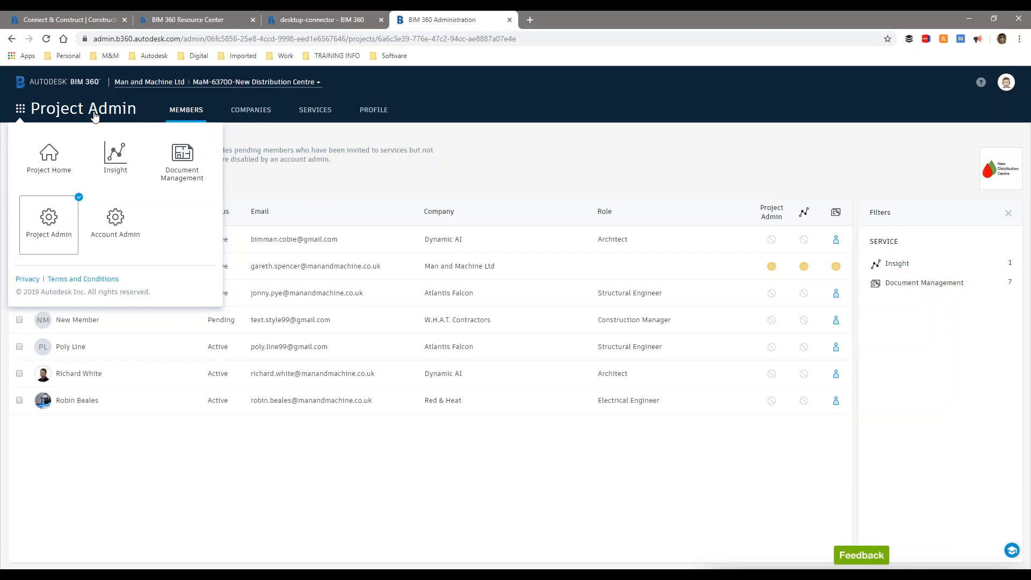
{"action": "left_click", "coordinate": [353, 179]}
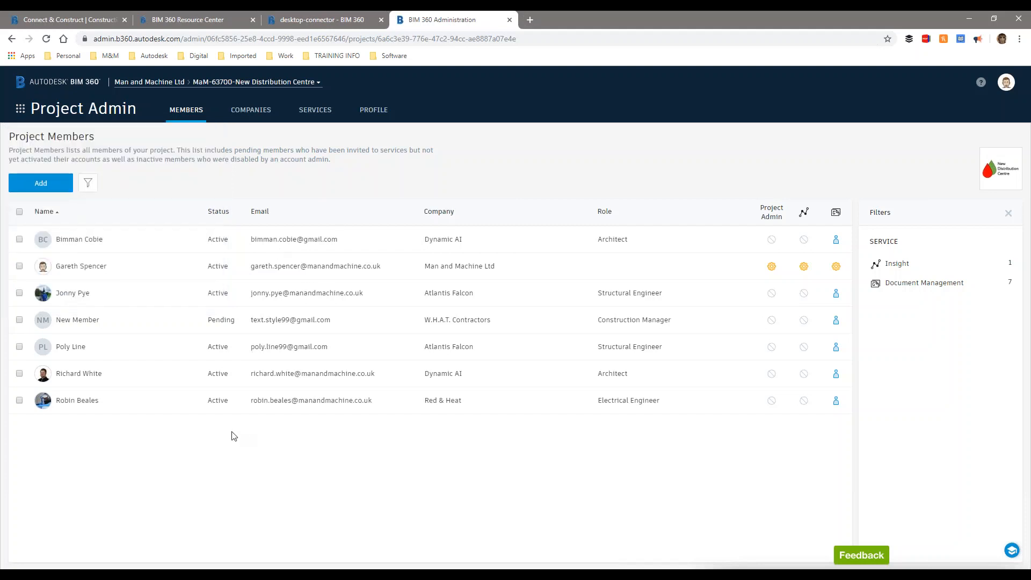
Step: Add the existing Red & Heat account member with the Mechanical Engineer role to the project
{"action": "left_click", "coordinate": [41, 183]}
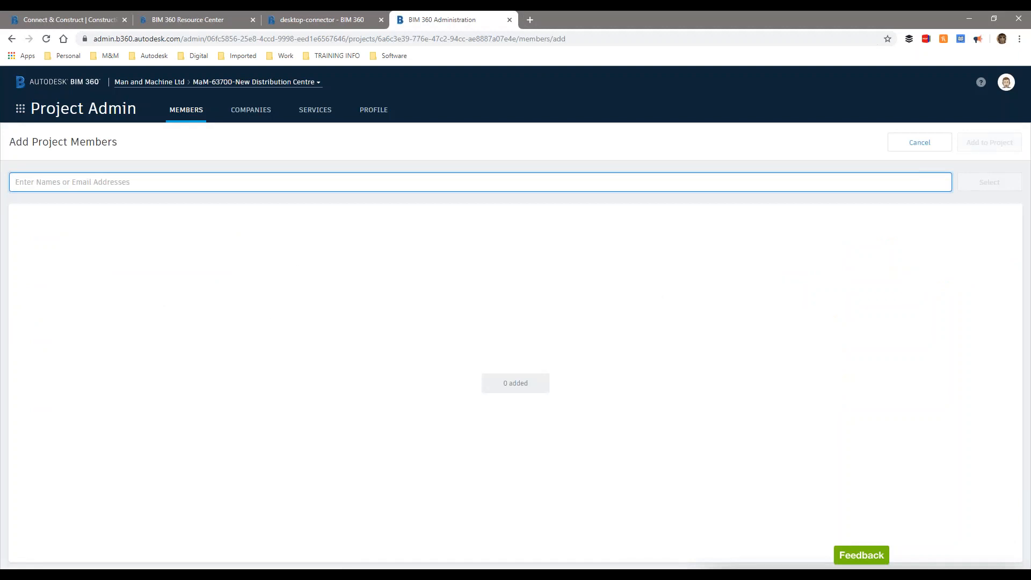
{"action": "type", "text": "cad."}
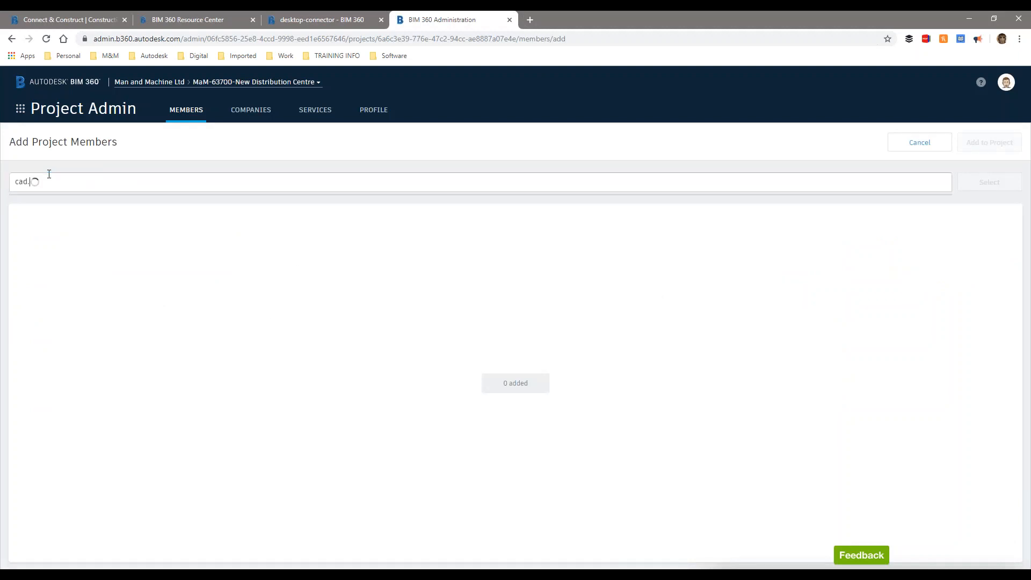
{"action": "type", "text": "st"}
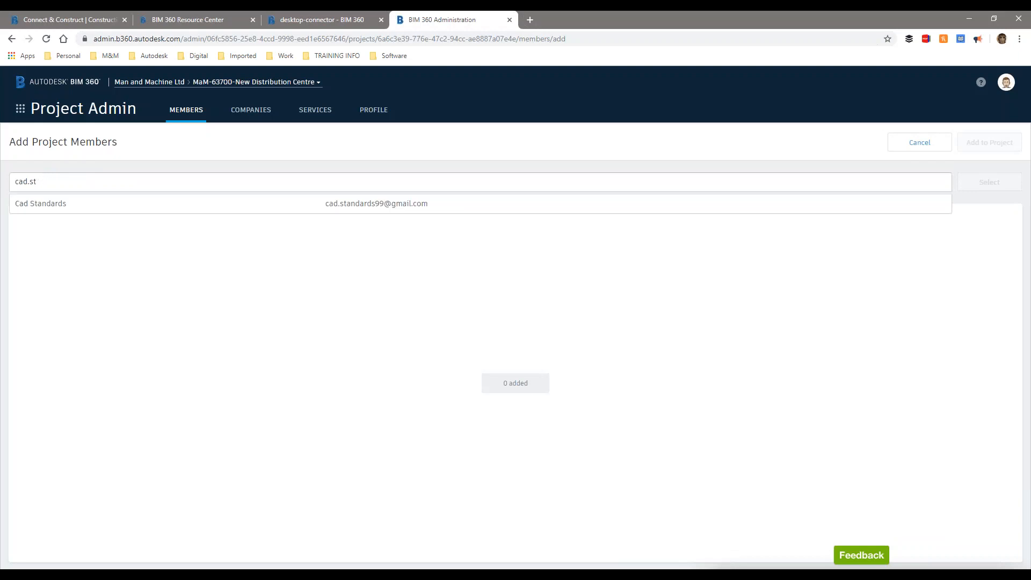
{"action": "left_click", "coordinate": [56, 209]}
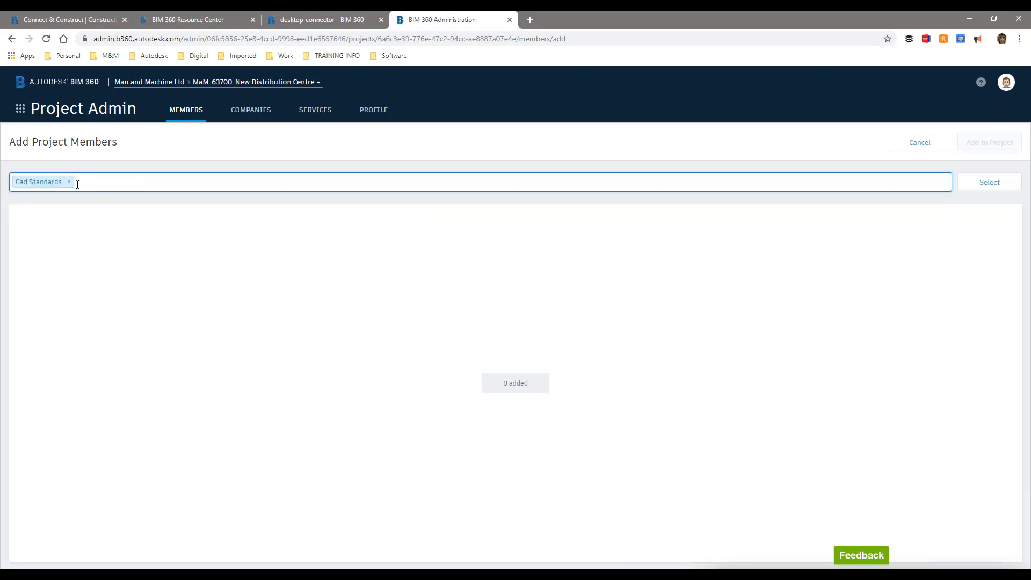
{"action": "left_click", "coordinate": [1001, 187]}
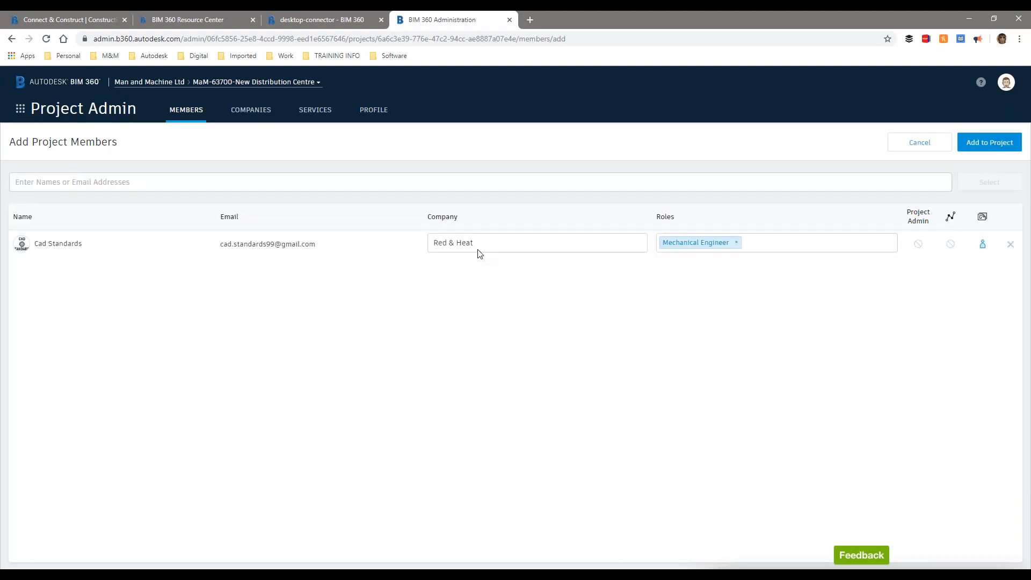
{"action": "left_click", "coordinate": [463, 243]}
{"action": "left_click", "coordinate": [986, 142]}
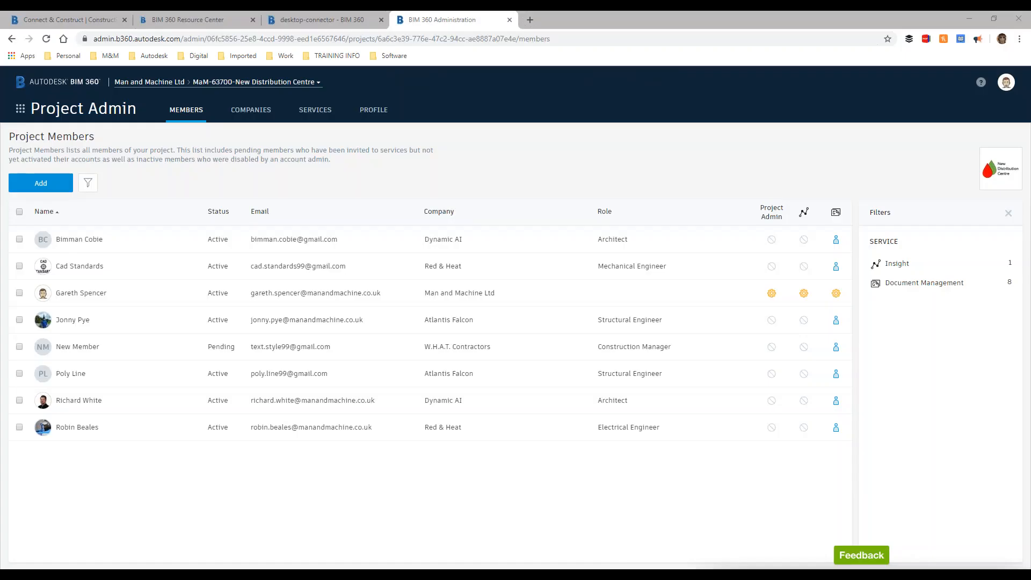
Step: Switch to the new member's Gmail inbox, open the MaM-63700-New Distribution Centre welcome message and follow its project link
{"action": "left_click_drag", "start_coordinate": [0, 53], "coordinate": [332, 43]}
{"action": "left_click", "coordinate": [288, 125]}
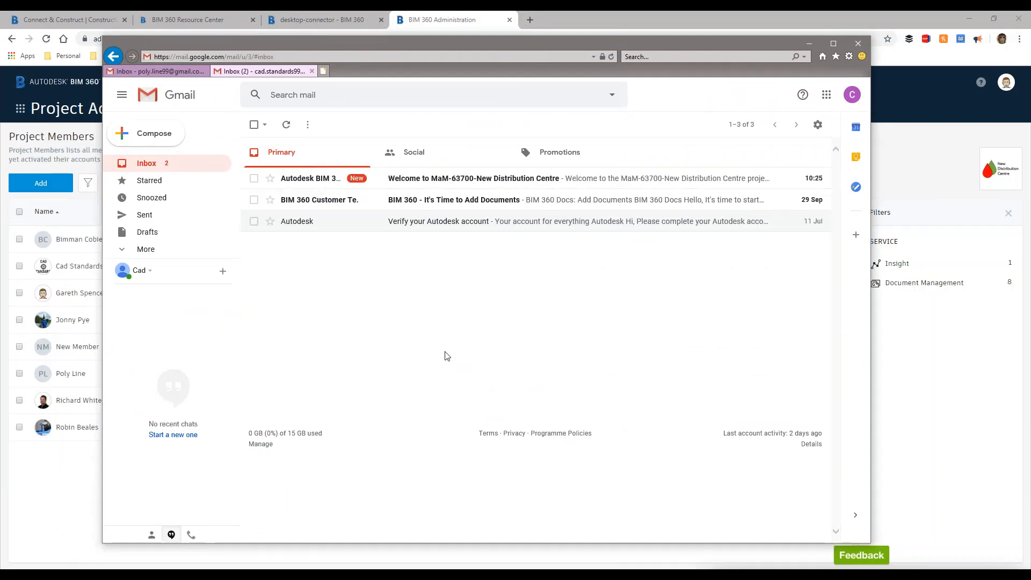
{"action": "left_click", "coordinate": [453, 179]}
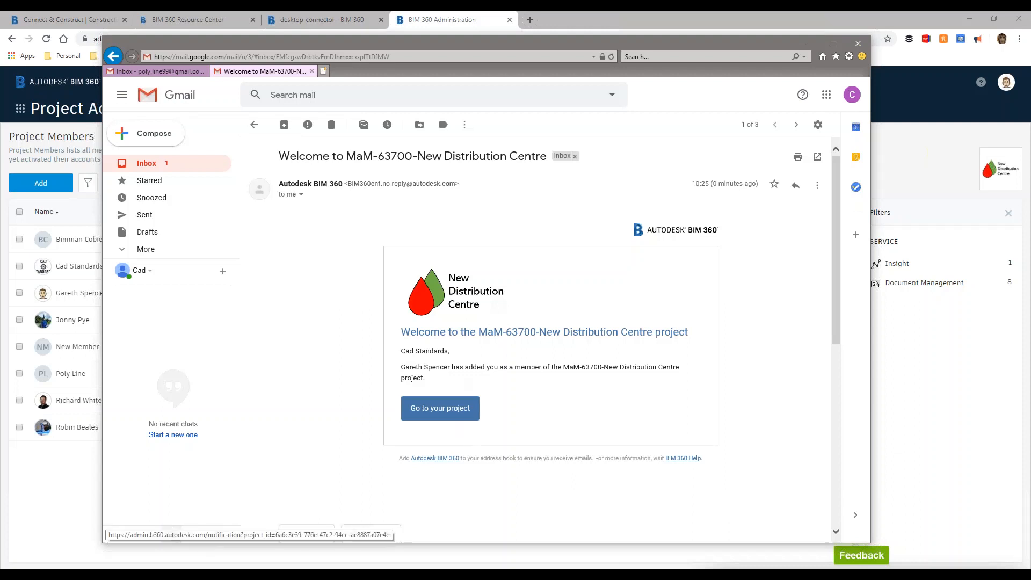
{"action": "left_click", "coordinate": [437, 414]}
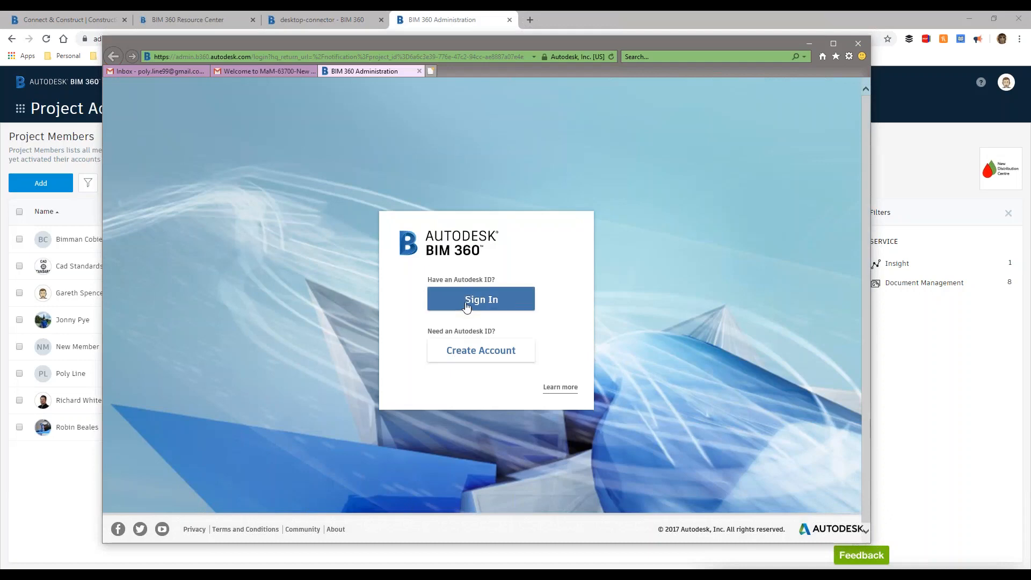
Step: Enter the new member's e-mail address in the Autodesk sign-in form, correct its spelling and continue to the password
{"action": "left_click", "coordinate": [466, 305]}
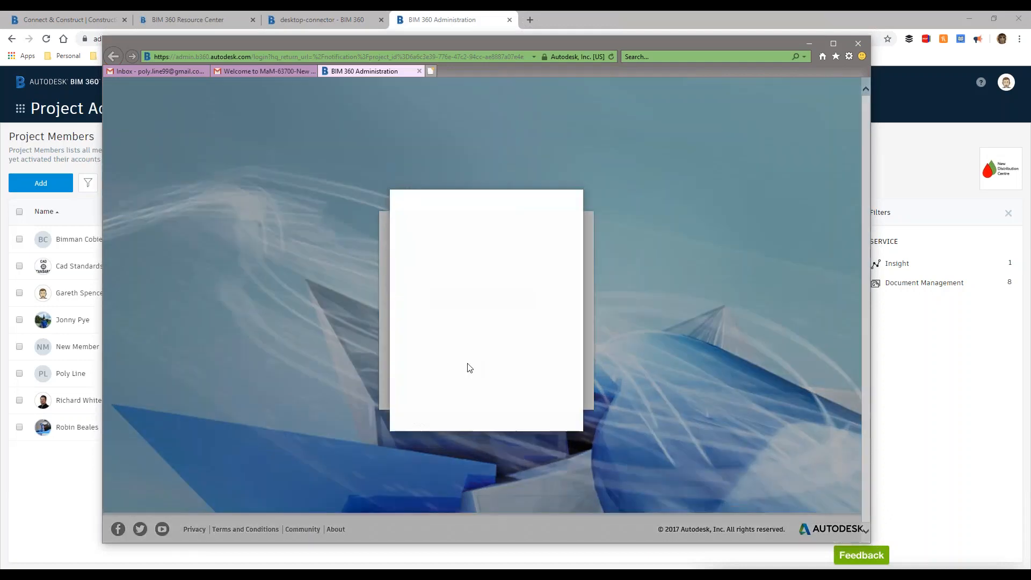
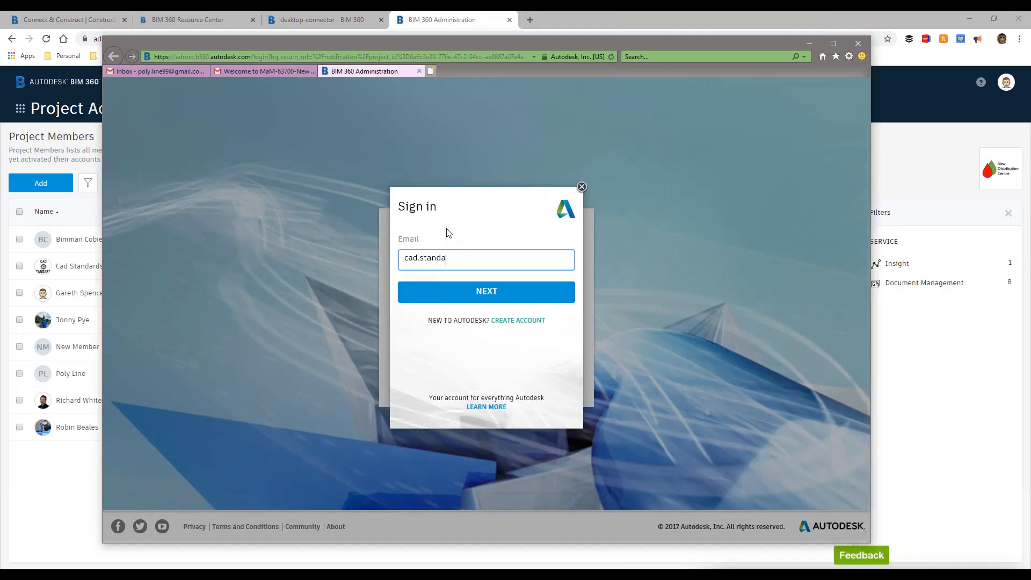
{"action": "key", "text": "Return"}
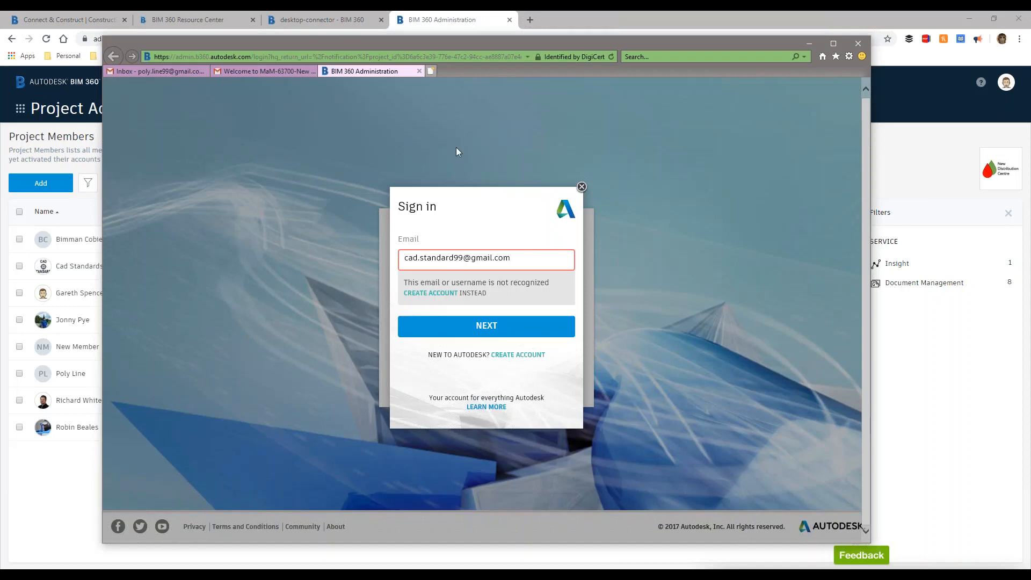
{"action": "key", "text": "Left"}
{"action": "type", "text": "s"}
{"action": "left_click", "coordinate": [495, 293]}
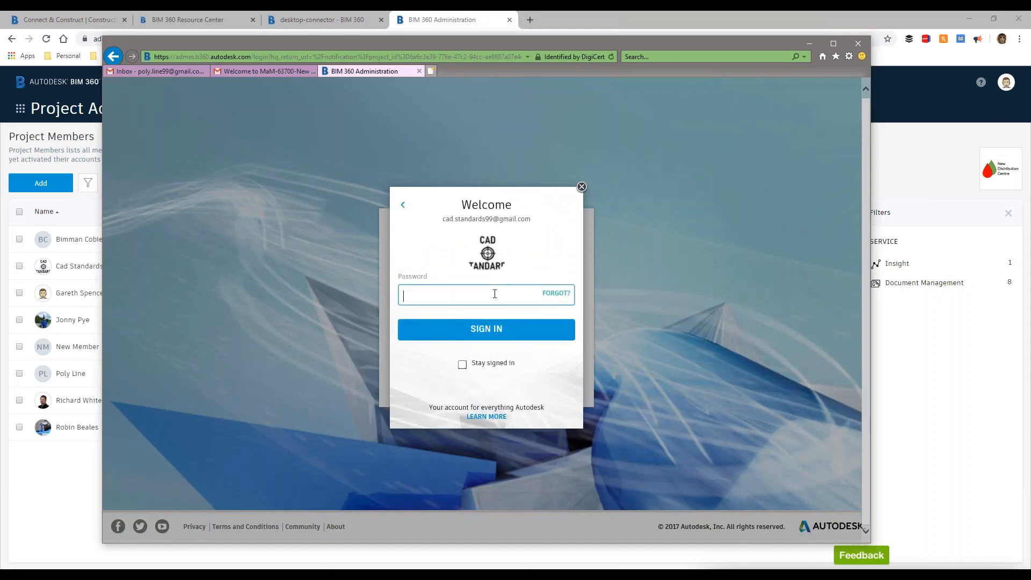
Step: Enter the account password to sign in as the new member, and maximize the browser window
{"action": "type", "text": "••••••"}
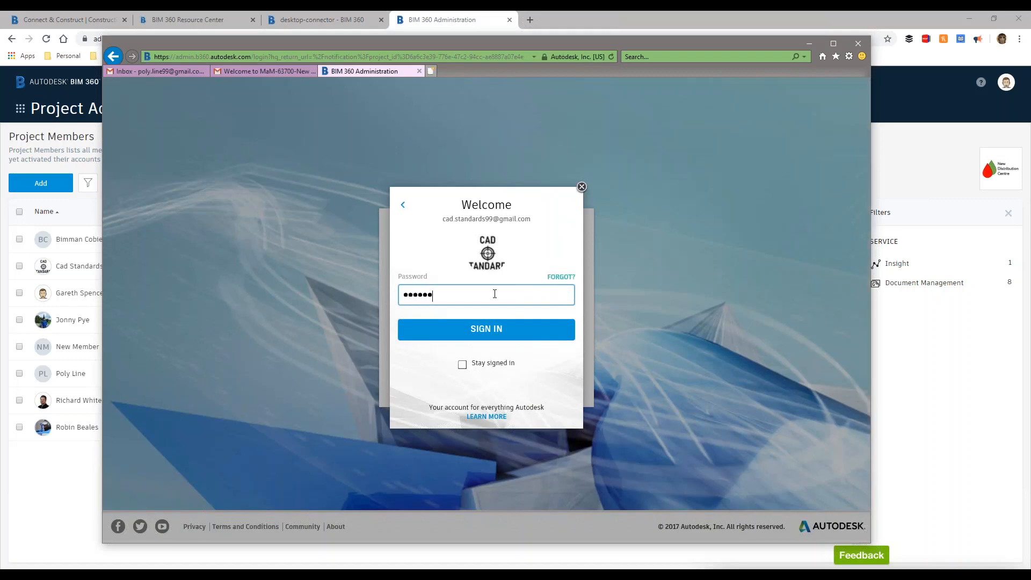
{"action": "type", "text": "••"}
{"action": "key", "text": "Return"}
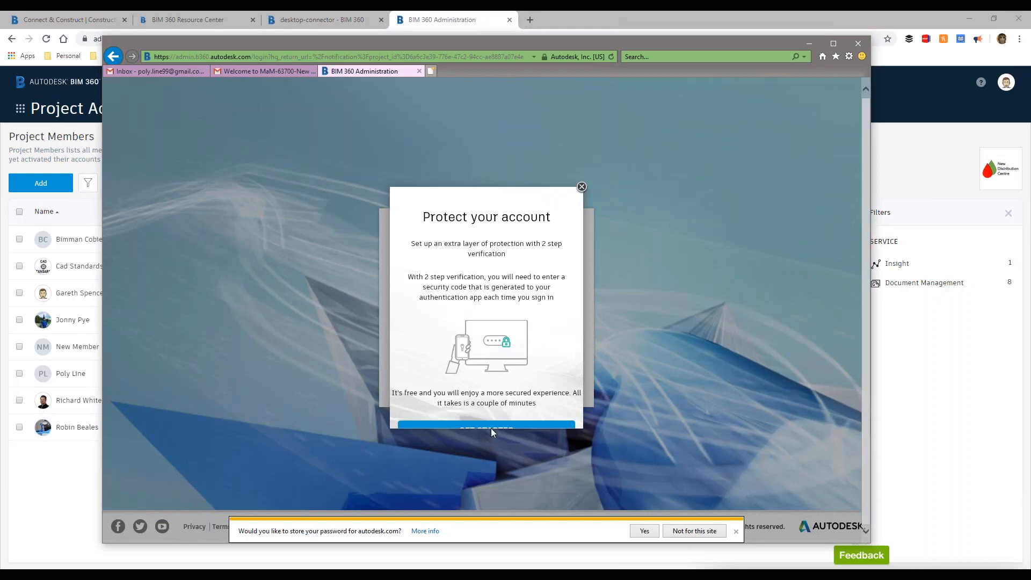
{"action": "left_click", "coordinate": [835, 44]}
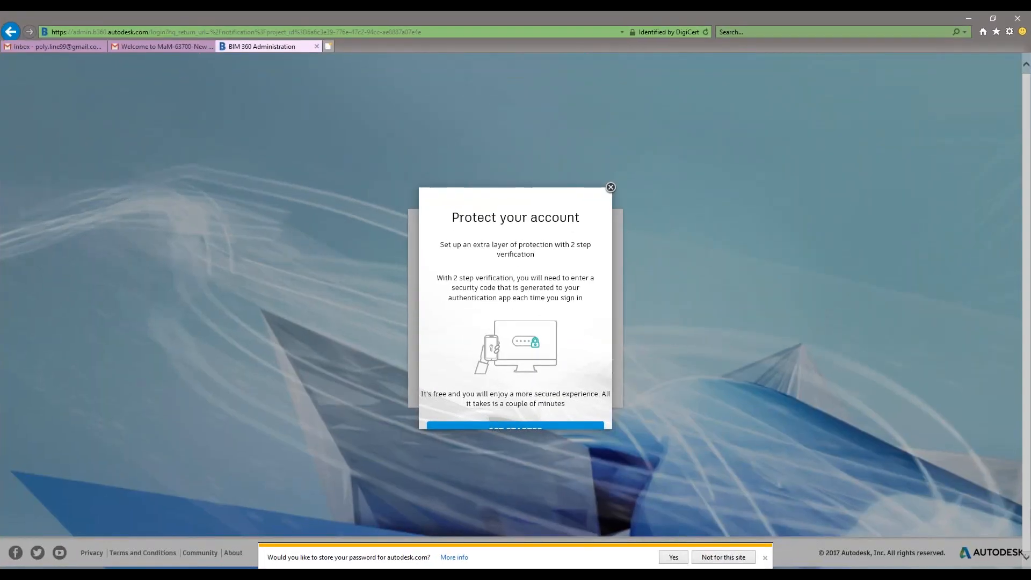
Step: Let the browser store the Autodesk password, preview the 2 step verification setup and dismiss it
{"action": "left_click", "coordinate": [683, 558]}
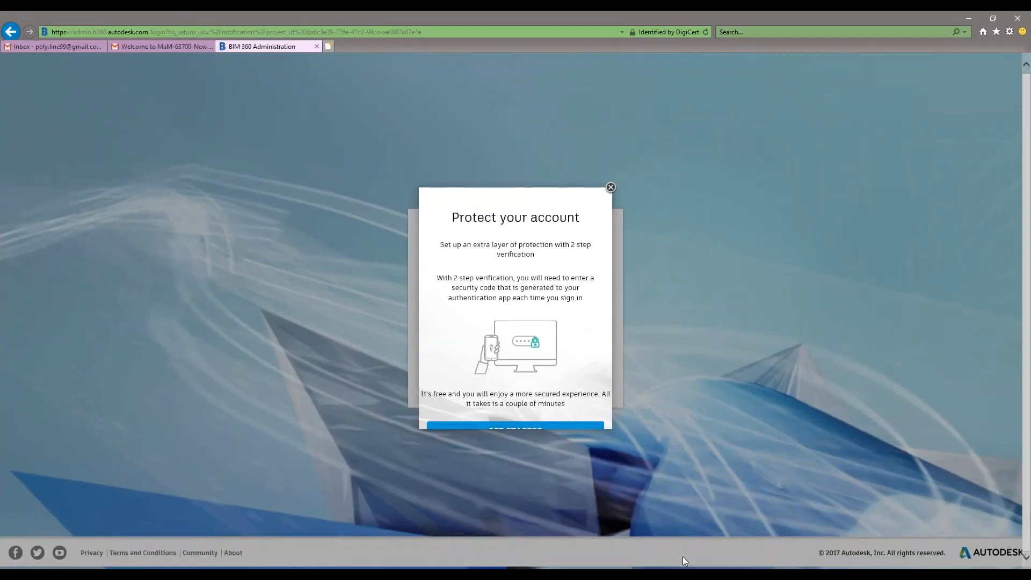
{"action": "left_click", "coordinate": [552, 426]}
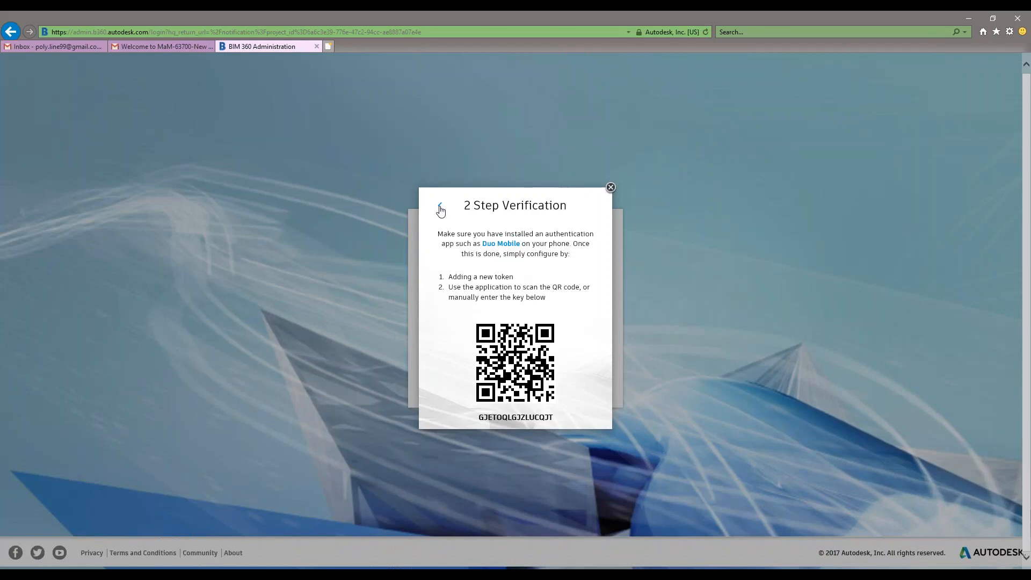
{"action": "left_click", "coordinate": [440, 207]}
{"action": "left_click", "coordinate": [611, 187]}
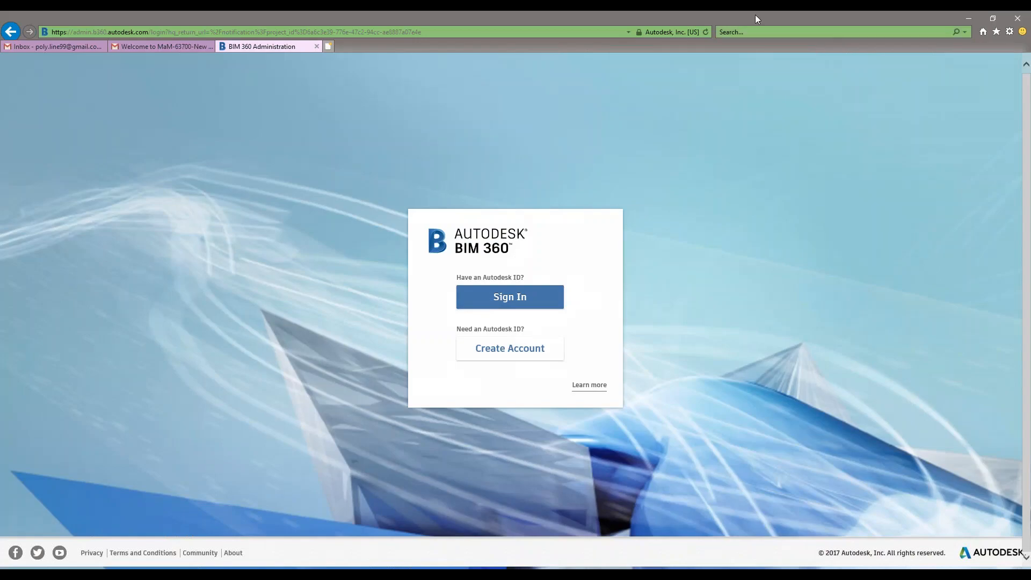
Step: Switch to the Project Admin browser window, sign out and continue to the password with the new member's e-mail address
{"action": "left_click_drag", "start_coordinate": [475, 18], "coordinate": [0, 456]}
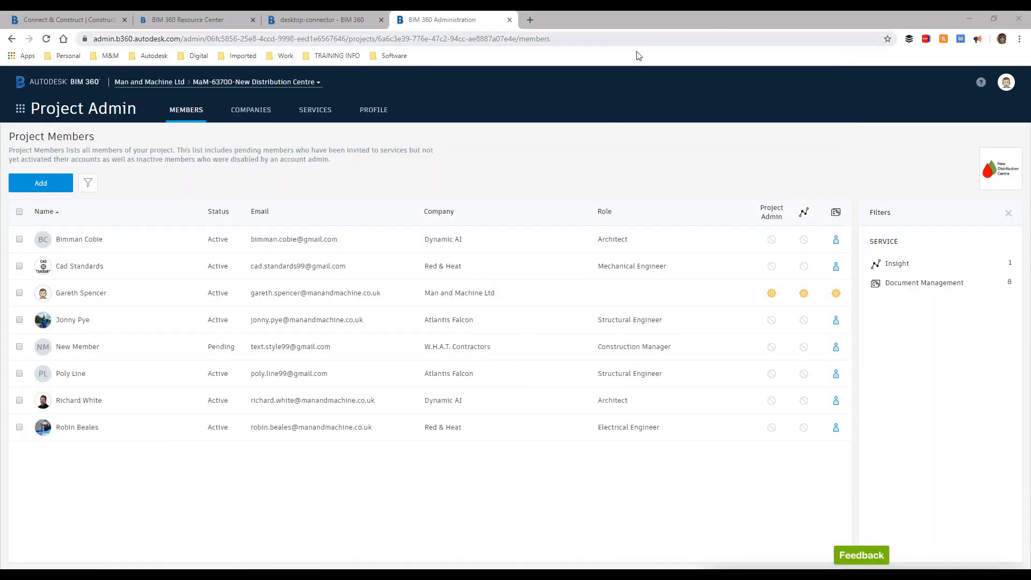
{"action": "left_click", "coordinate": [1004, 82]}
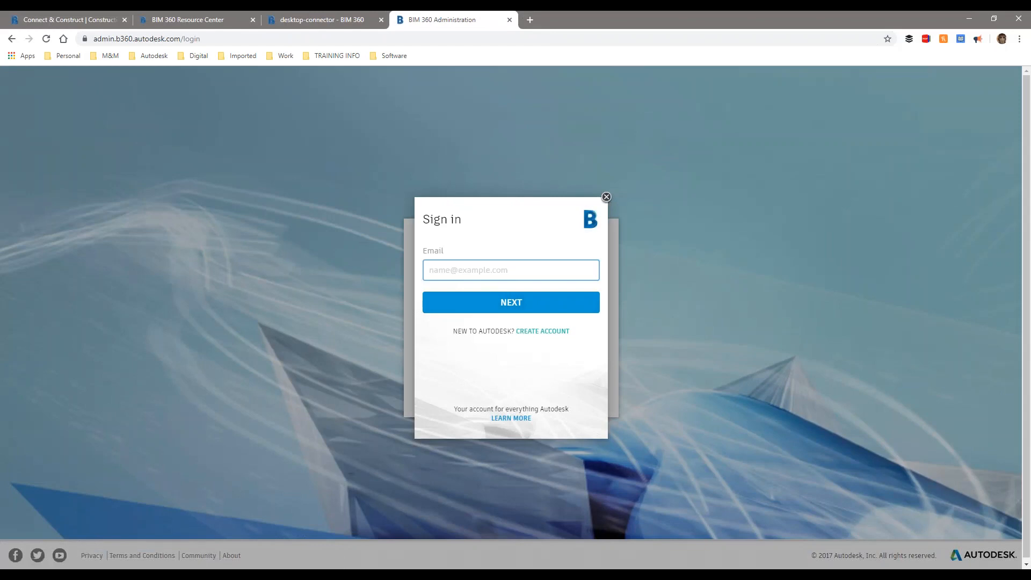
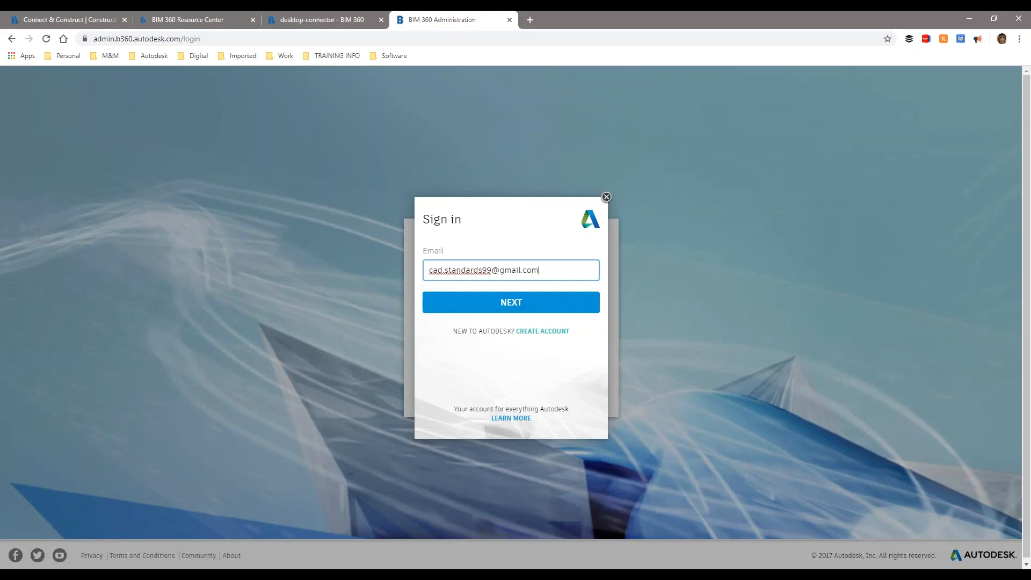
{"action": "key", "text": "Return"}
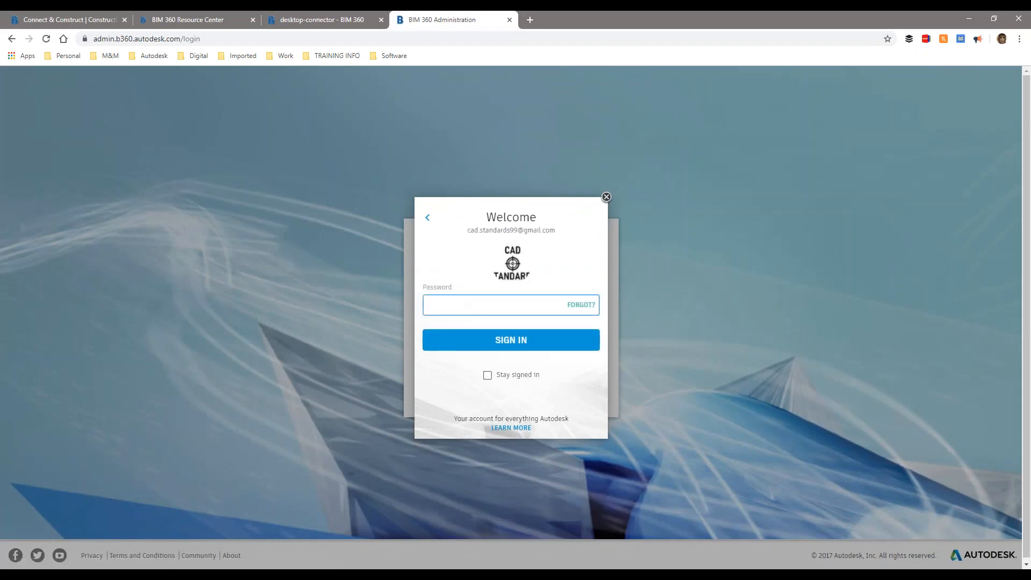
Step: Enter the new member's account password, re-entering it as needed, to sign in to the project
{"action": "type", "text": "*********"}
{"action": "key", "text": "Return"}
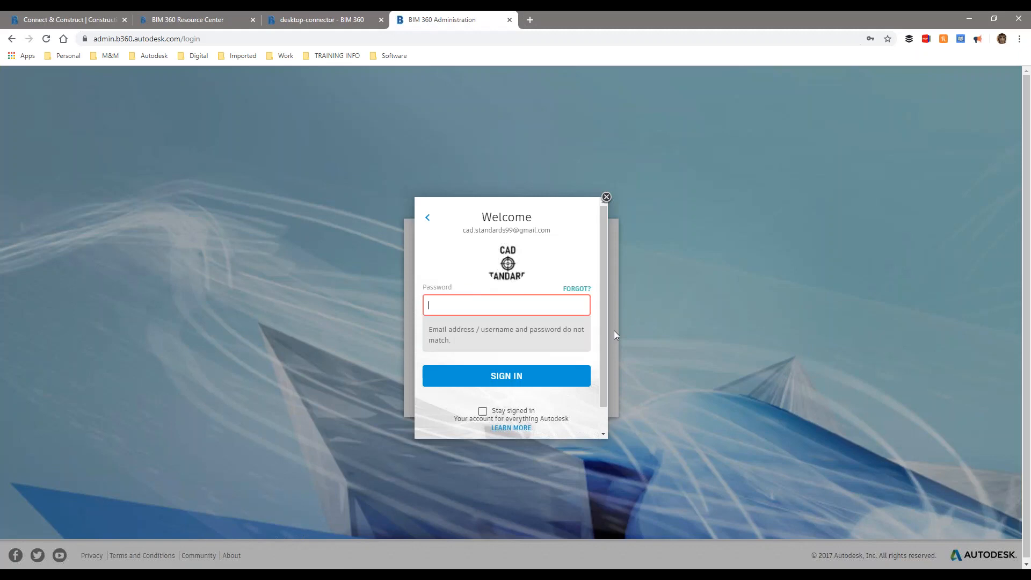
{"action": "type", "text": "*****"}
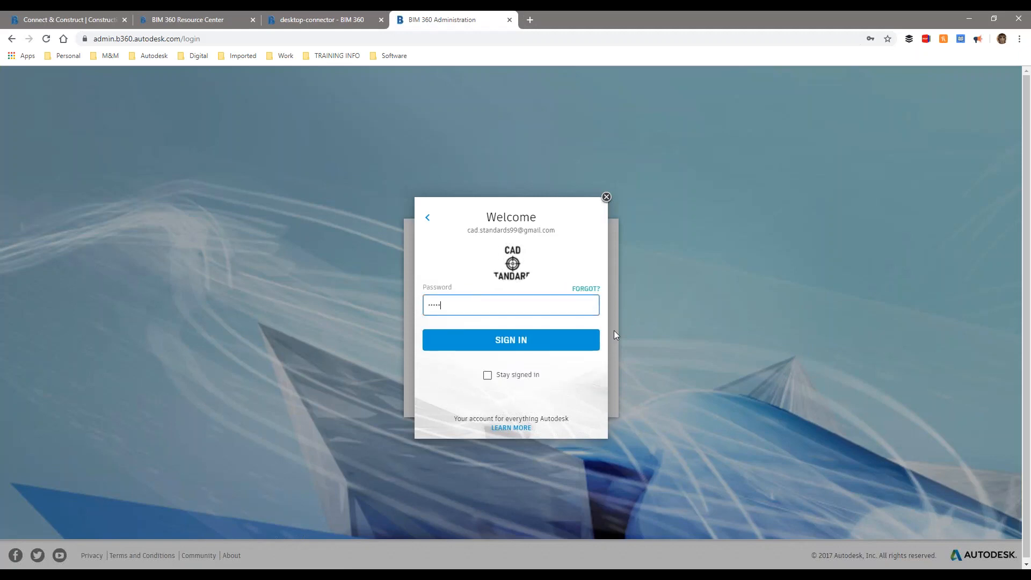
{"action": "key", "text": "Return"}
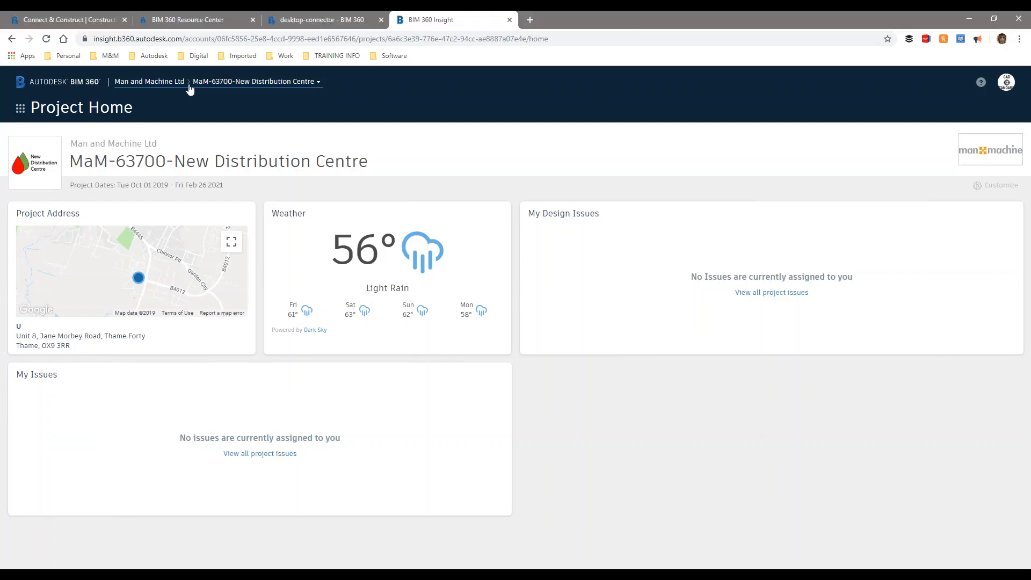
Step: View the projects available to the member and open Document Management for MaM-63700-New Distribution Centre
{"action": "left_click", "coordinate": [189, 88]}
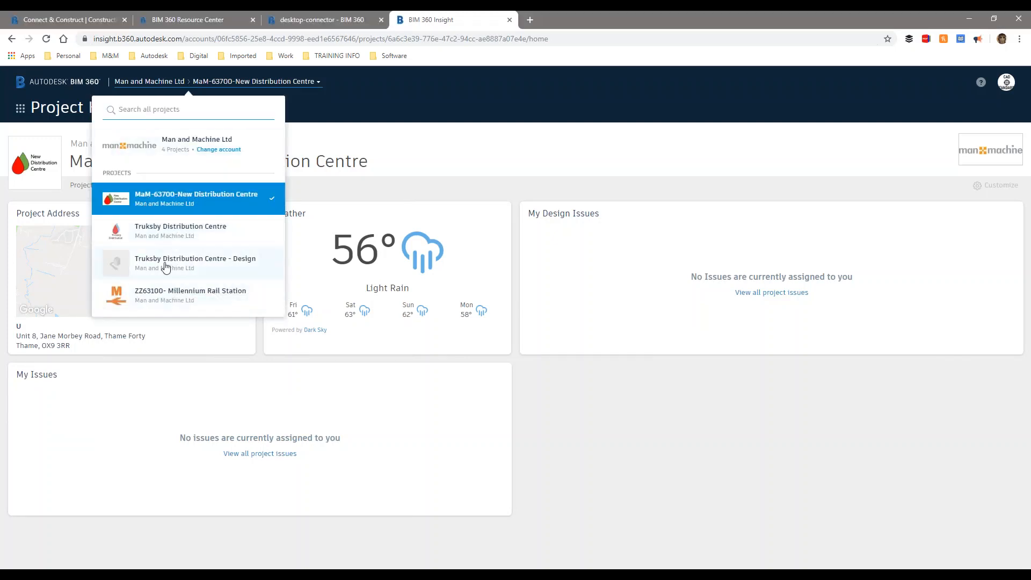
{"action": "left_click", "coordinate": [302, 132]}
{"action": "left_click", "coordinate": [61, 110]}
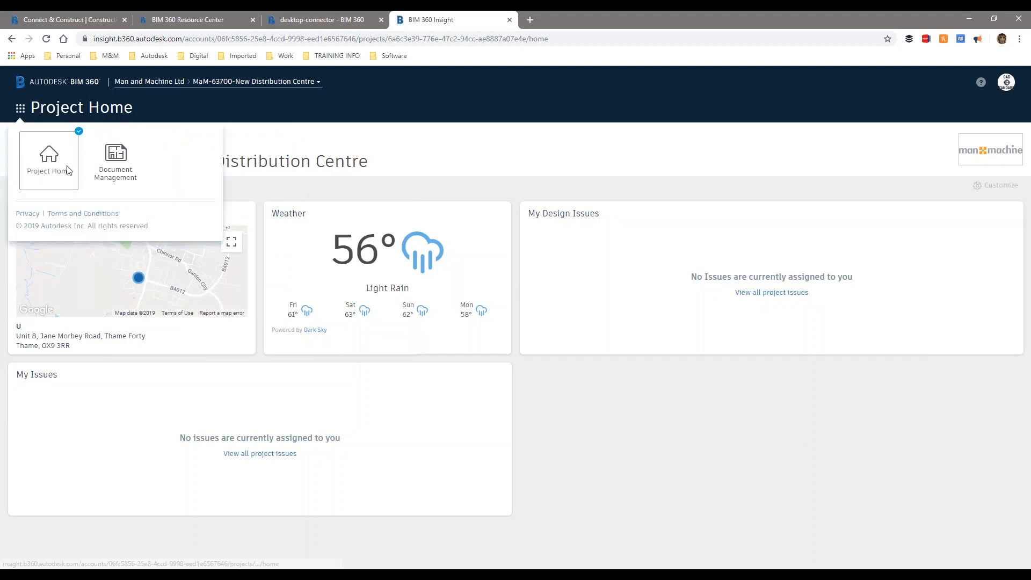
{"action": "left_click", "coordinate": [129, 166]}
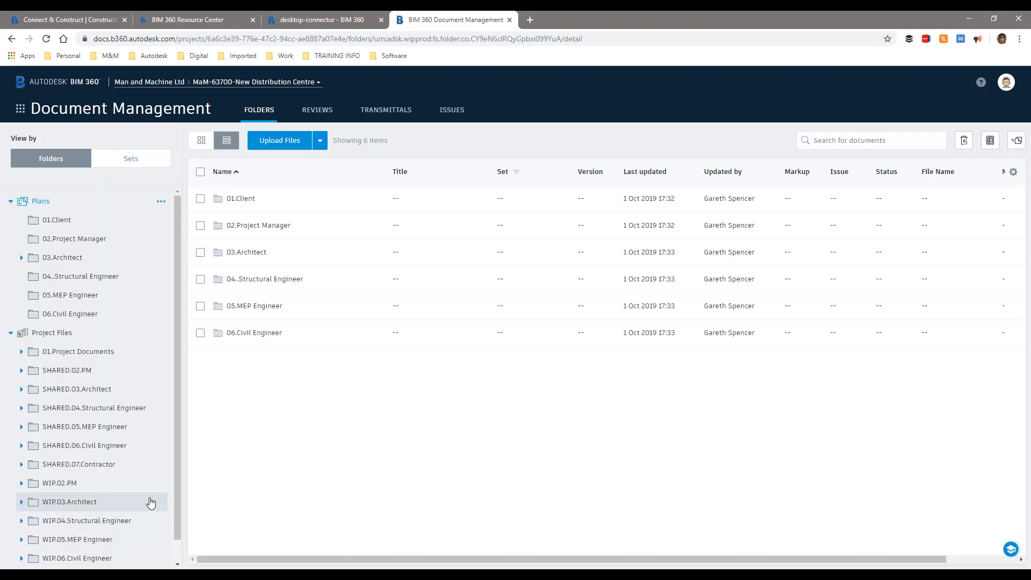
Step: Look through the Plans and Project Files folder lists and check which account is signed in
{"action": "scroll", "coordinate": [181, 395], "scroll_direction": "down", "scroll_amount": 1}
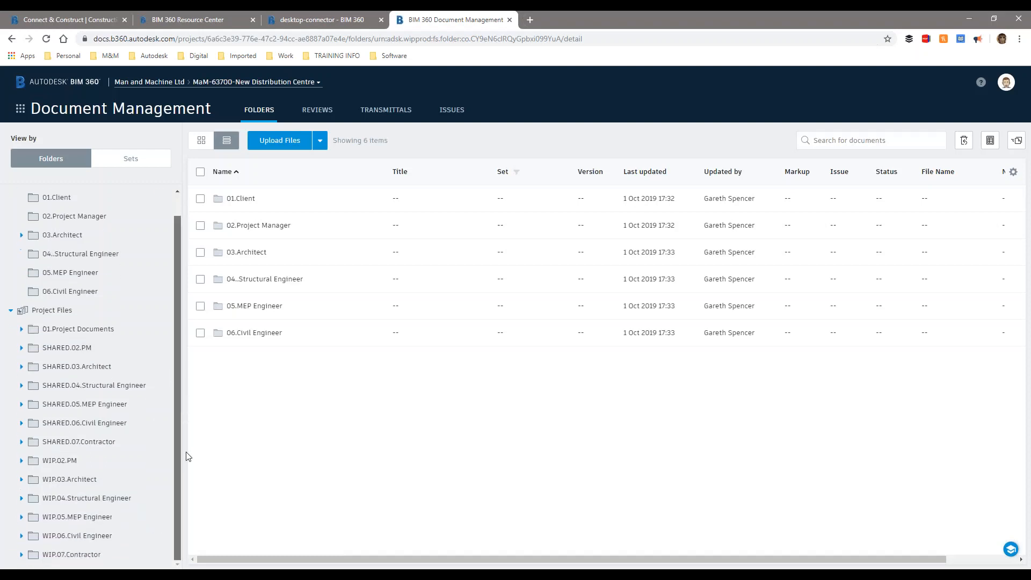
{"action": "scroll", "coordinate": [183, 381], "scroll_direction": "up", "scroll_amount": 1}
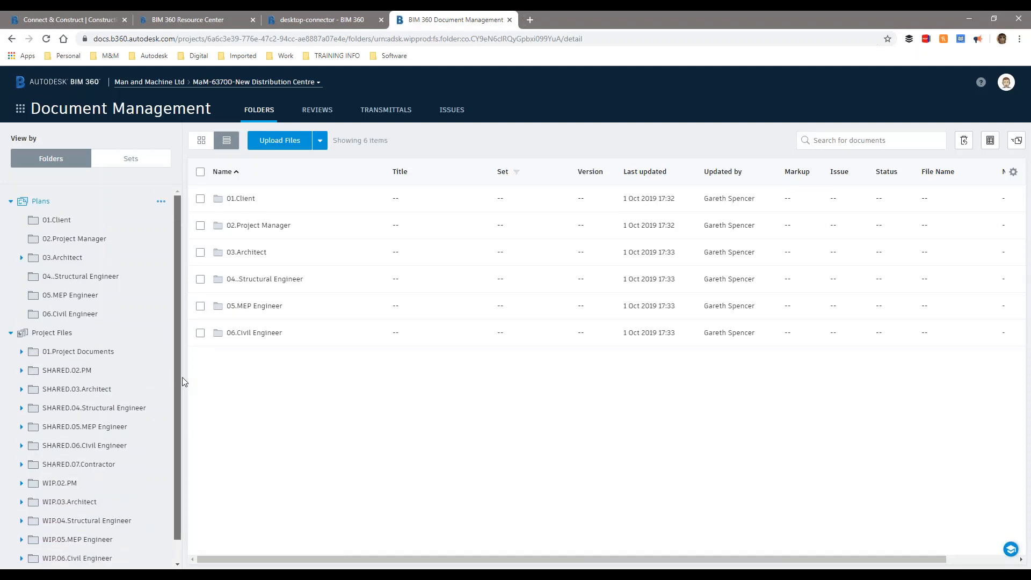
{"action": "scroll", "coordinate": [182, 377], "scroll_direction": "down", "scroll_amount": 1}
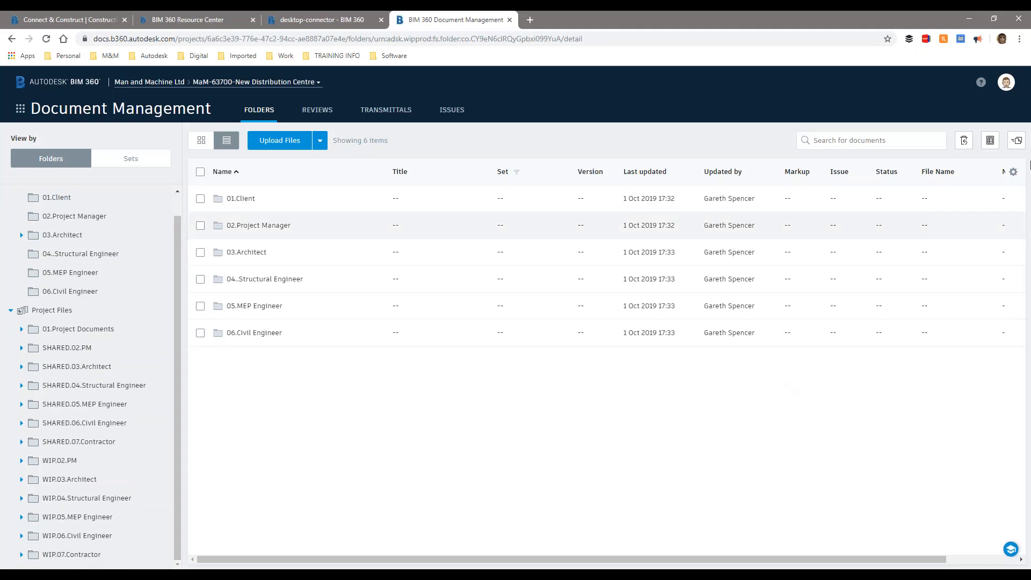
{"action": "left_click", "coordinate": [1006, 84]}
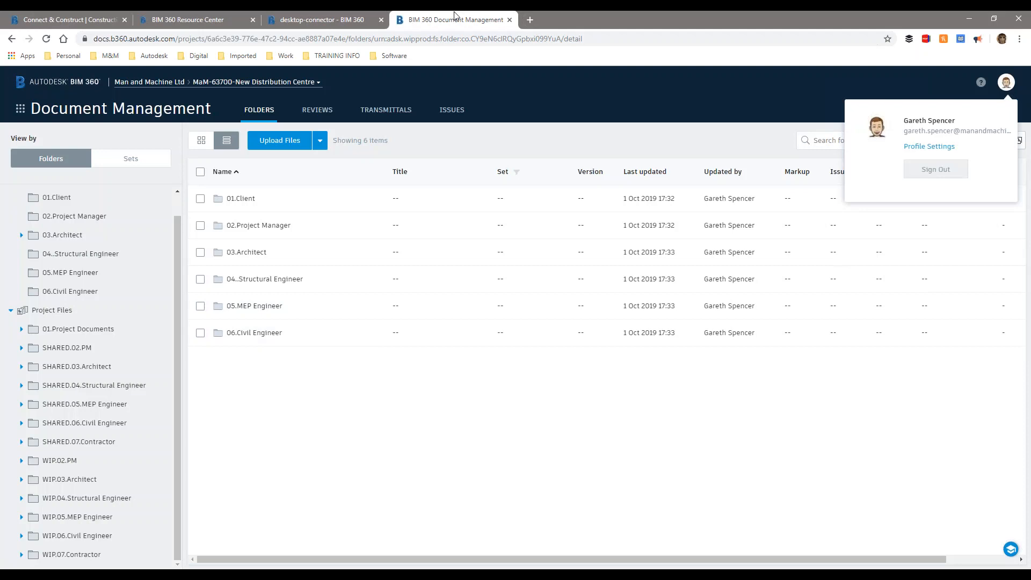
{"action": "left_click", "coordinate": [817, 90]}
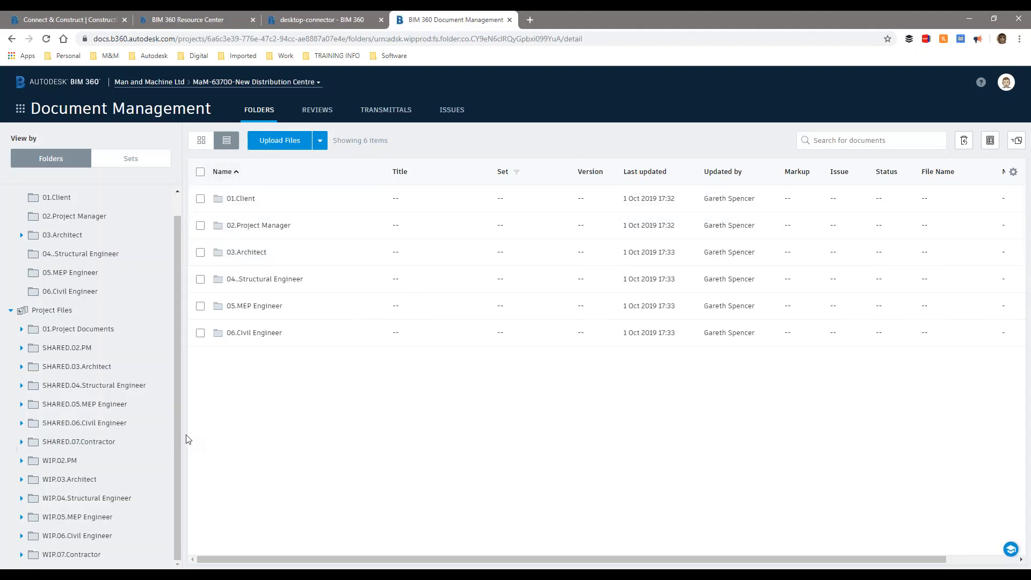
Step: Collapse Plans and Project Files, re-expand Plans, review its folder options and show the 03.Architect subfolders
{"action": "scroll", "coordinate": [177, 434], "scroll_direction": "up", "scroll_amount": 1}
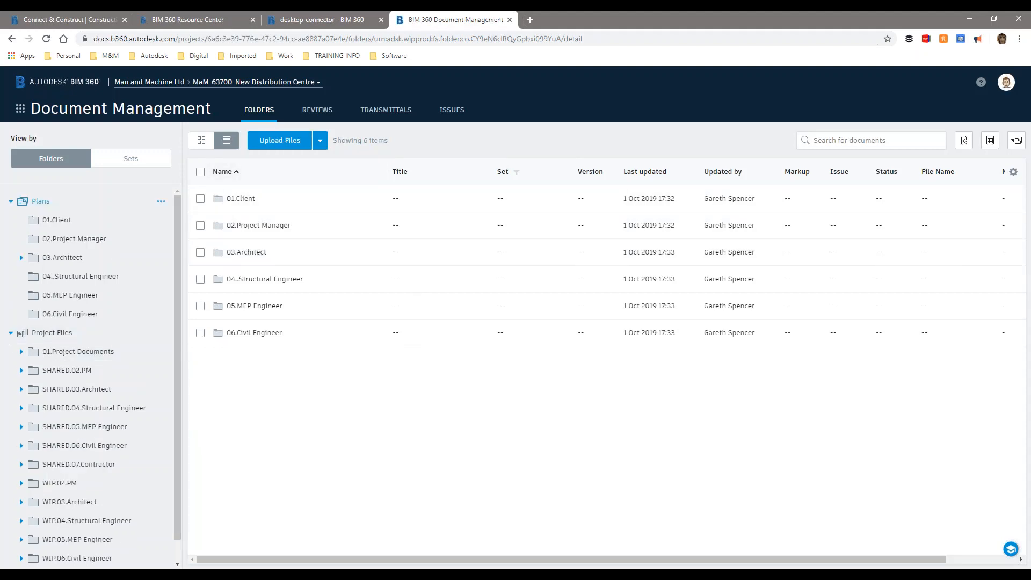
{"action": "left_click", "coordinate": [10, 333]}
{"action": "left_click", "coordinate": [11, 201]}
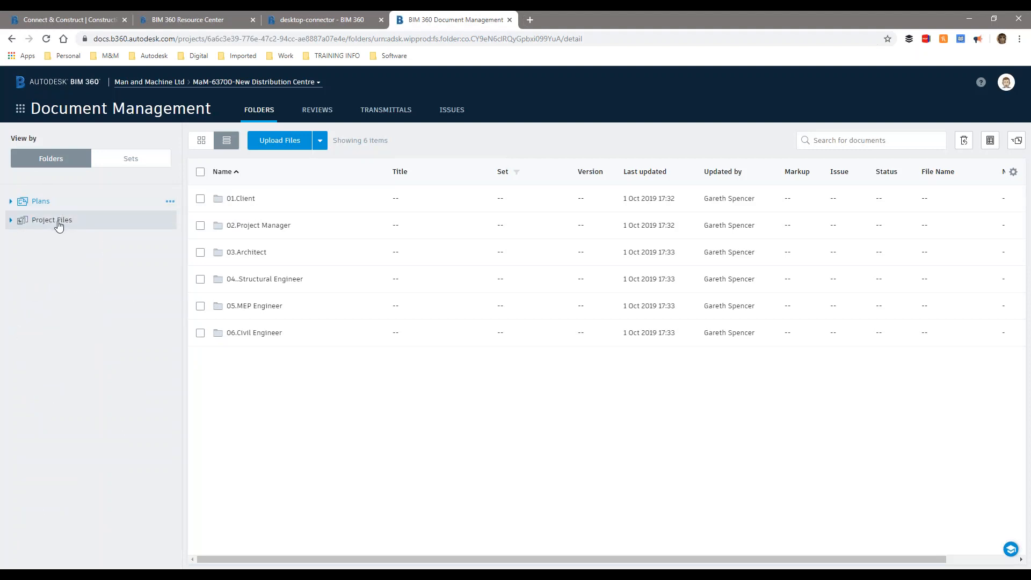
{"action": "mouse_move", "coordinate": [22, 203]}
{"action": "left_click", "coordinate": [11, 202]}
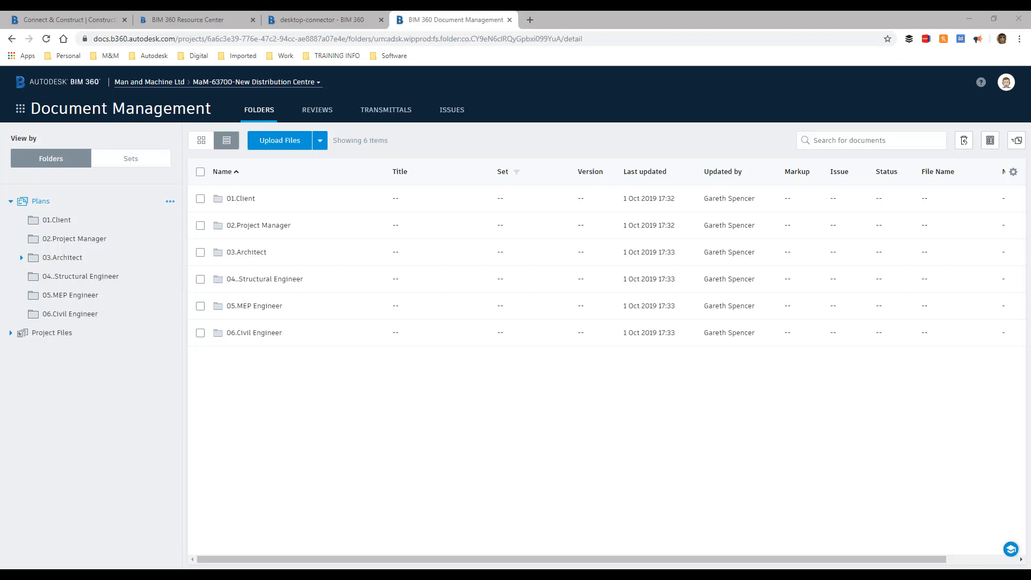
{"action": "left_click", "coordinate": [170, 201]}
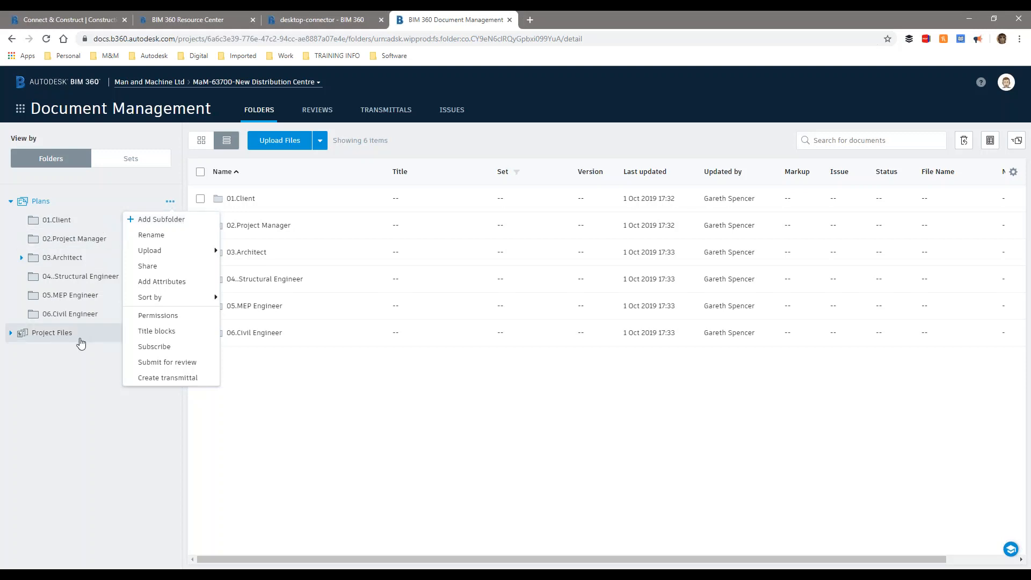
{"action": "left_click", "coordinate": [24, 259]}
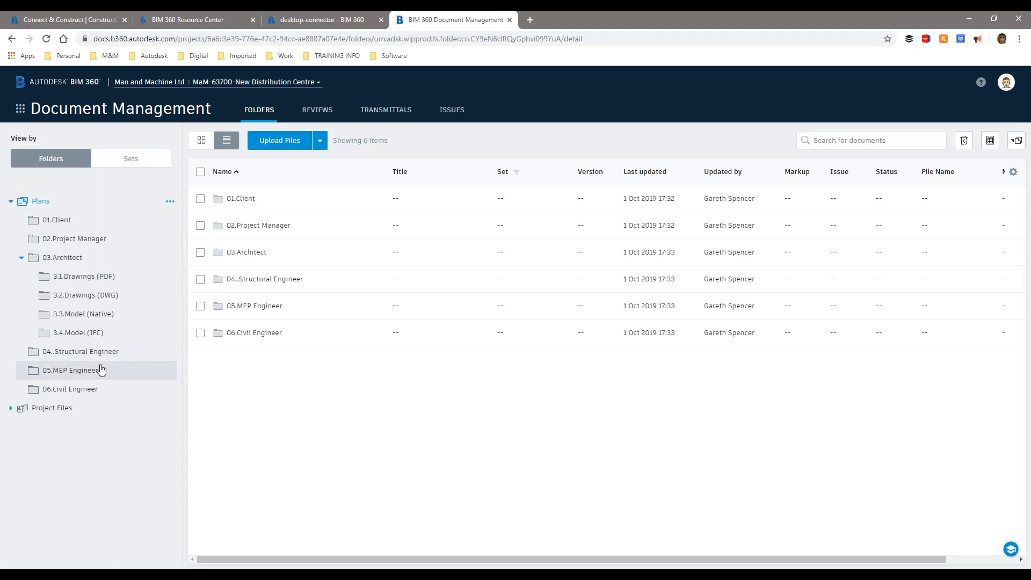
Step: Add a subfolder named 4.1.Drawings (PDF) to the 04..Structural Engineer folder under Plans
{"action": "left_click", "coordinate": [125, 357]}
{"action": "left_click", "coordinate": [170, 353]}
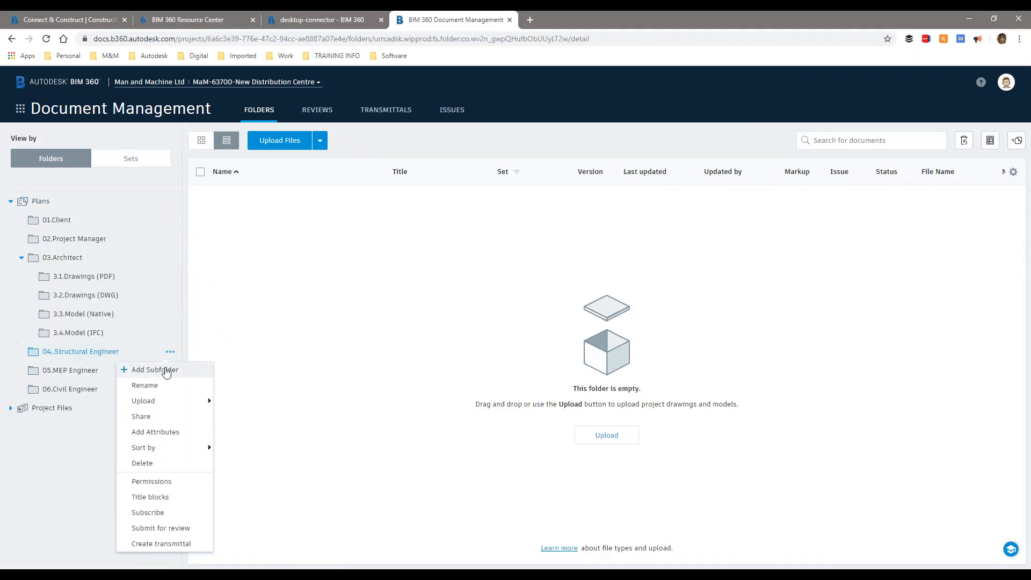
{"action": "left_click", "coordinate": [154, 369]}
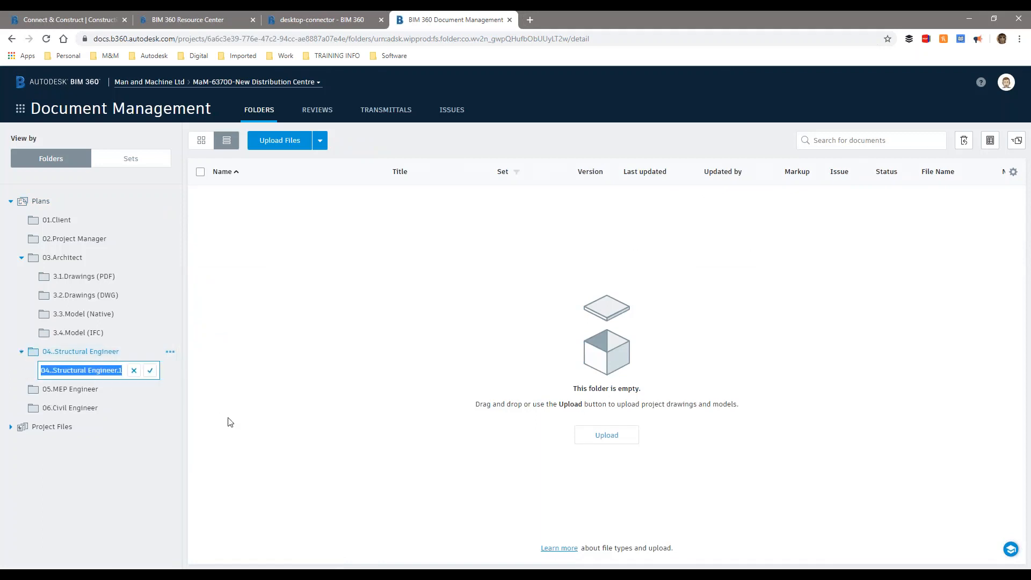
{"action": "type", "text": "4.1"}
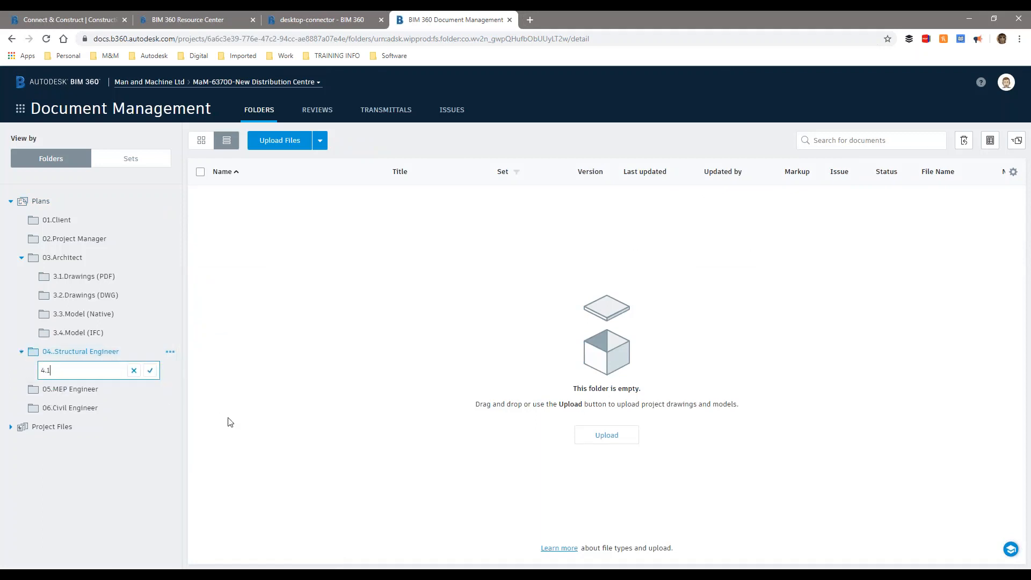
{"action": "type", "text": ".Drawings (D"}
{"action": "key", "text": "BackSpace"}
{"action": "type", "text": "PDF)"}
{"action": "key", "text": "Return"}
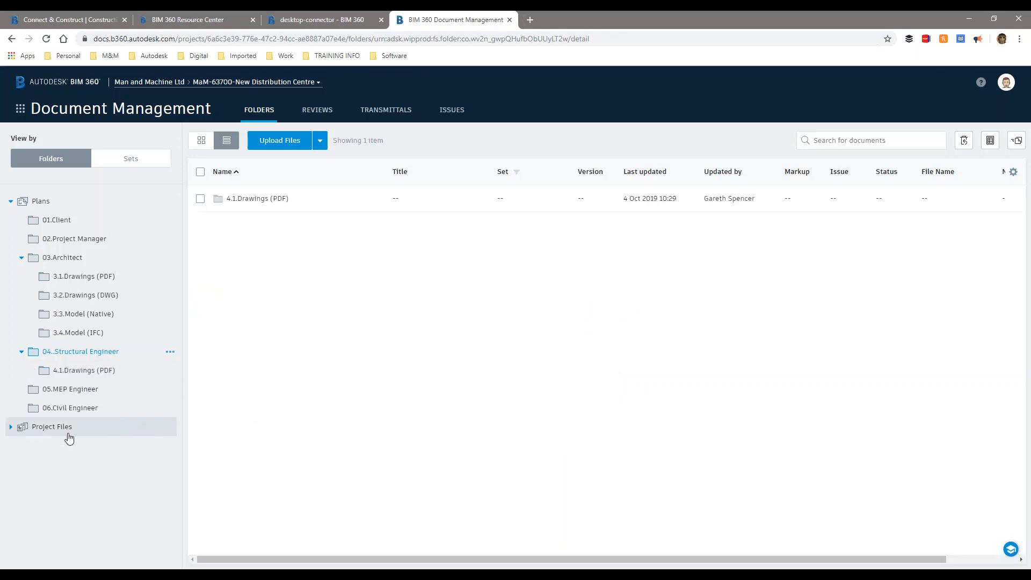
Step: Collapse Plans and expand Project Files with the WIP.07.Contractor, WIP.06.Civil Engineer and WIP.05.MEP Engineer folders
{"action": "left_click", "coordinate": [11, 427]}
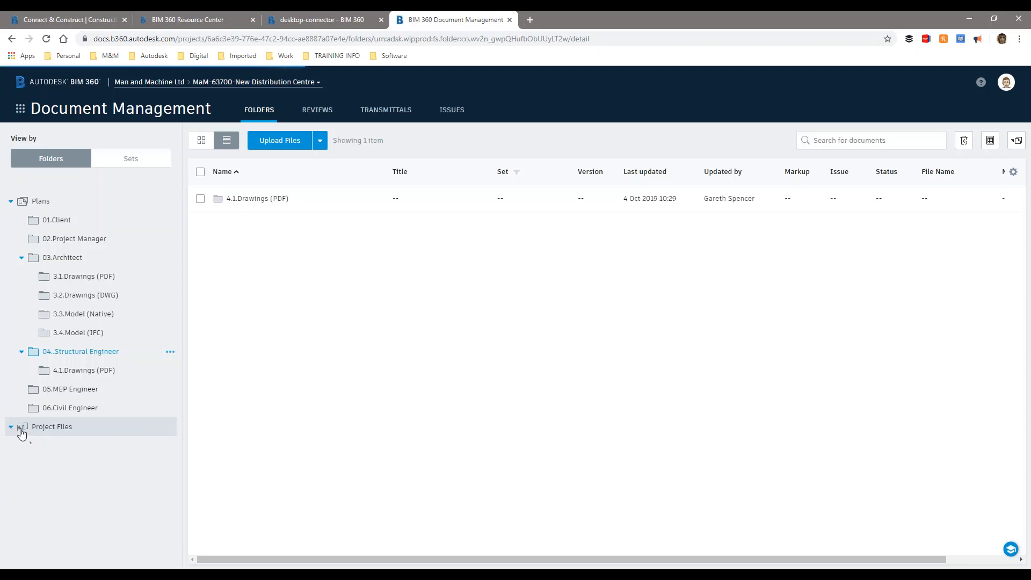
{"action": "left_click", "coordinate": [11, 201]}
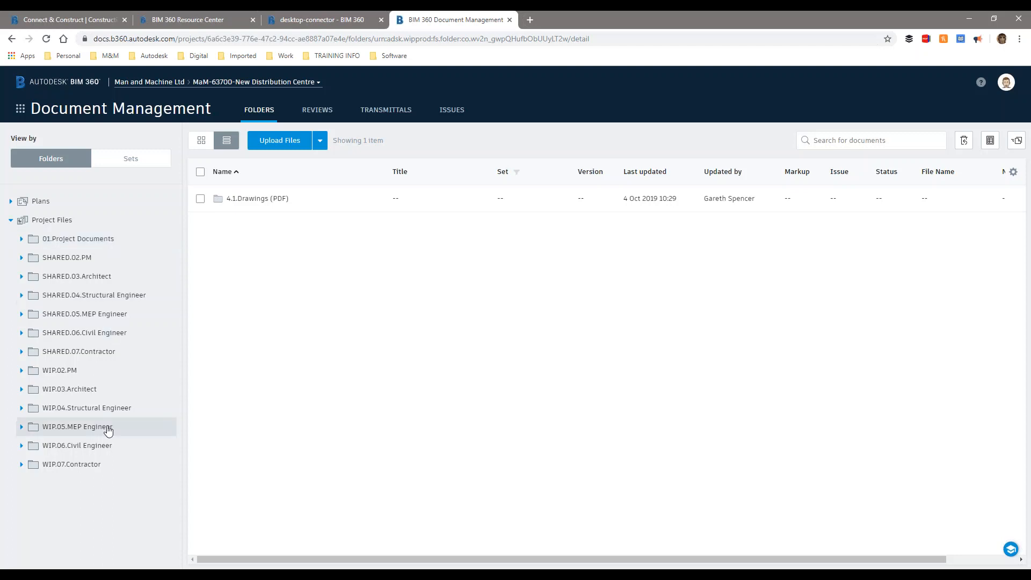
{"action": "left_click", "coordinate": [39, 467]}
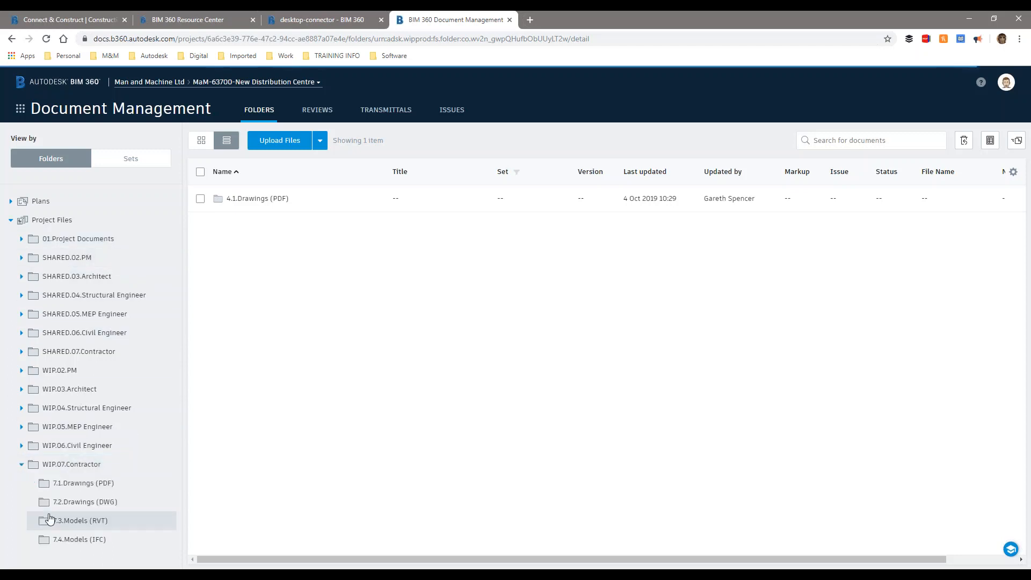
{"action": "left_click", "coordinate": [26, 446]}
{"action": "left_click", "coordinate": [32, 426]}
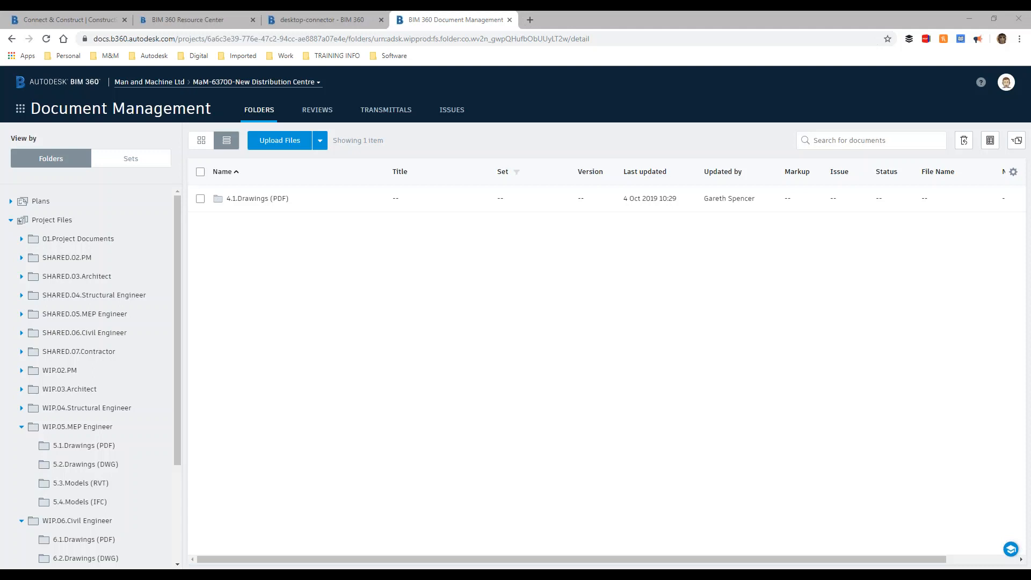
Step: View the Autodesk Desktop Connector download page, and switch to File Explorer to open the BIM 360 drive
{"action": "left_click", "coordinate": [322, 19]}
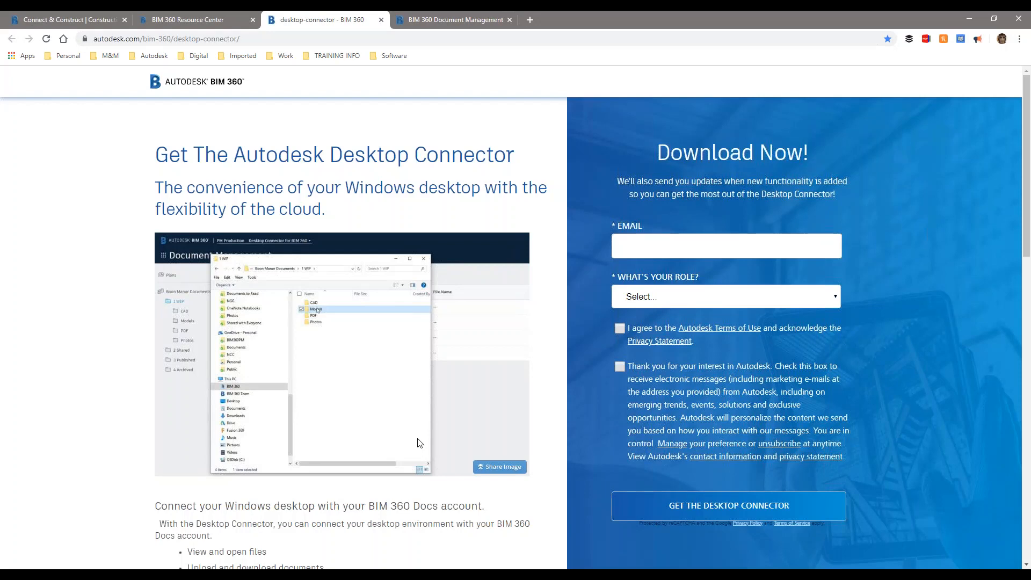
{"action": "left_click", "coordinate": [449, 20]}
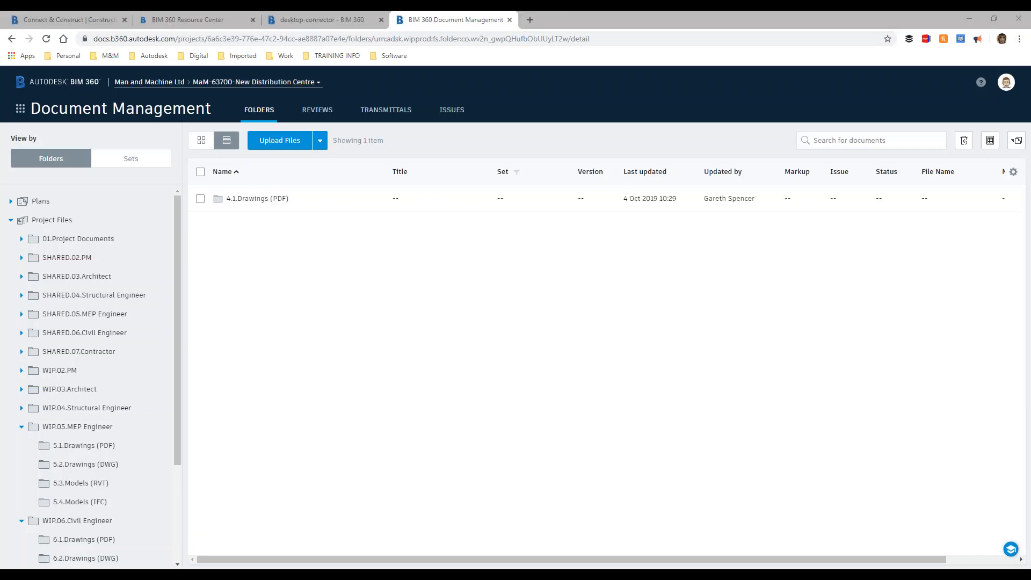
{"action": "key", "text": "super+e"}
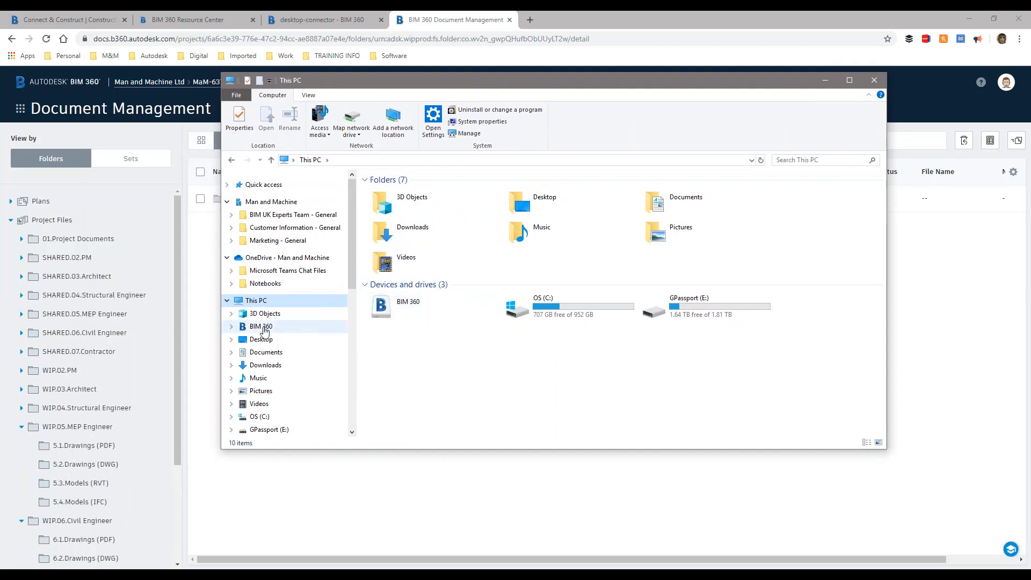
{"action": "left_click", "coordinate": [261, 327]}
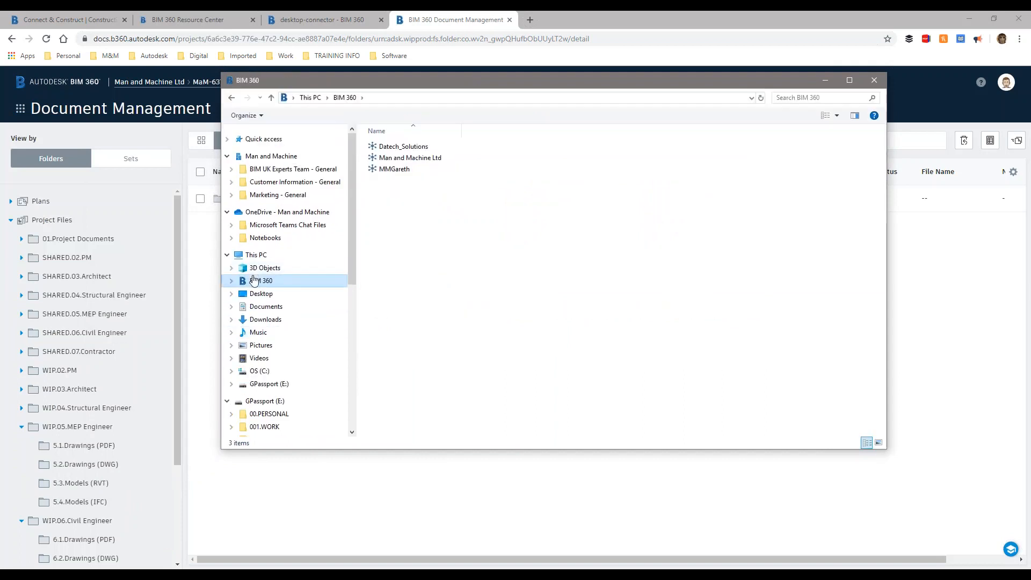
Step: Open Man and Machine Ltd, MaM-63700-New Distribution Centre and its Project Files on the BIM 360 drive, widening the Name column
{"action": "double_click", "coordinate": [402, 161]}
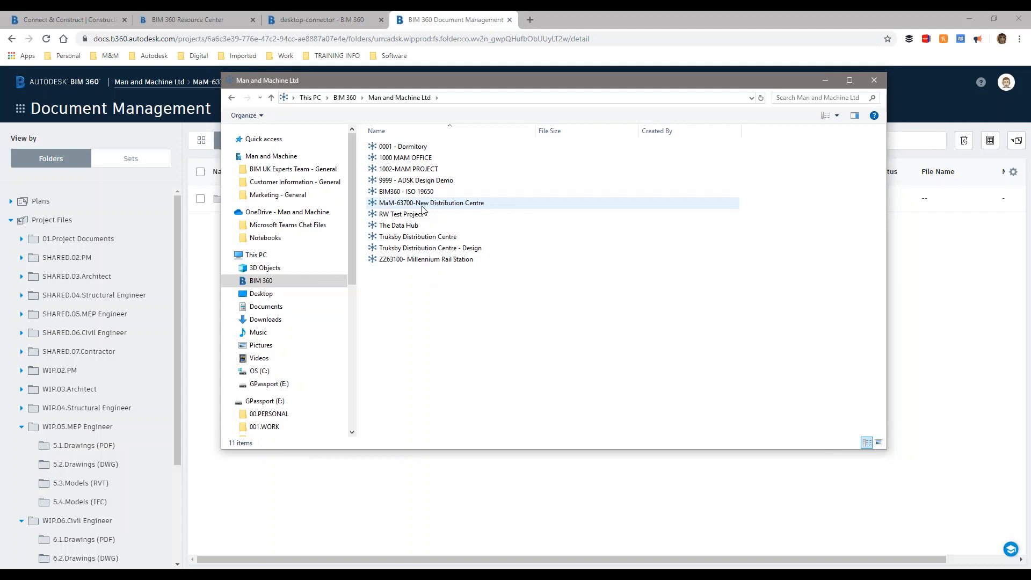
{"action": "left_click", "coordinate": [480, 204]}
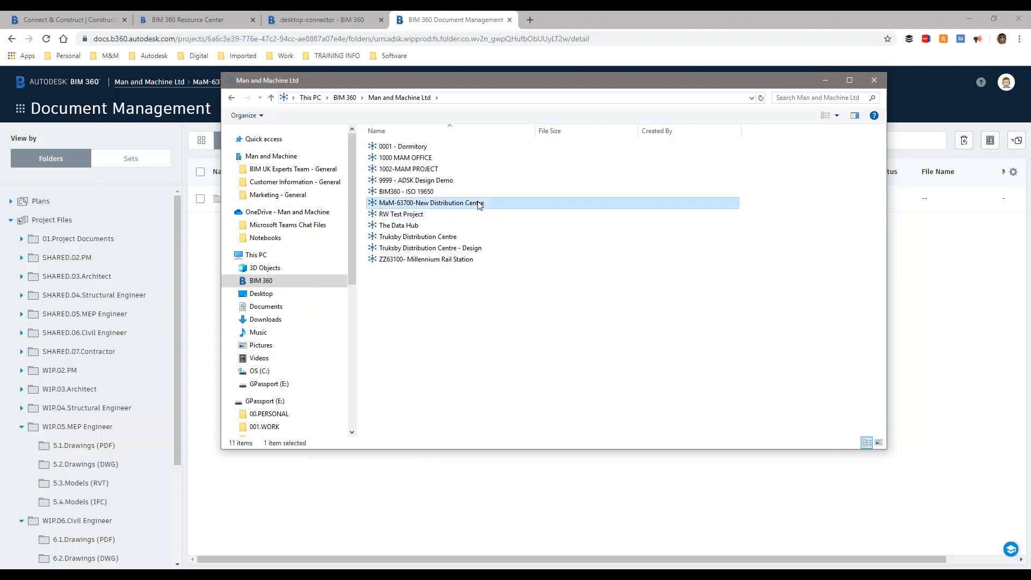
{"action": "double_click", "coordinate": [480, 204]}
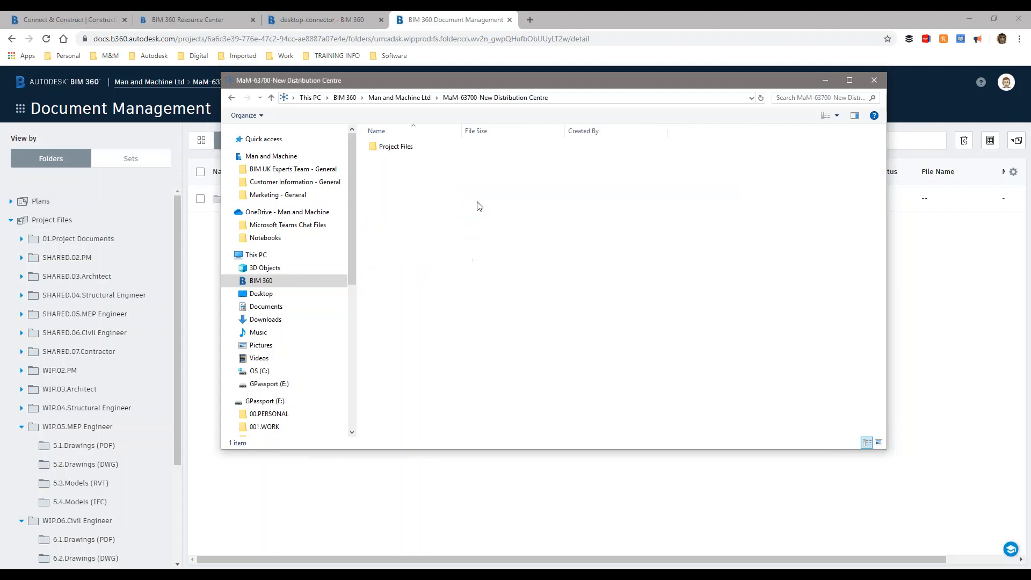
{"action": "double_click", "coordinate": [408, 146]}
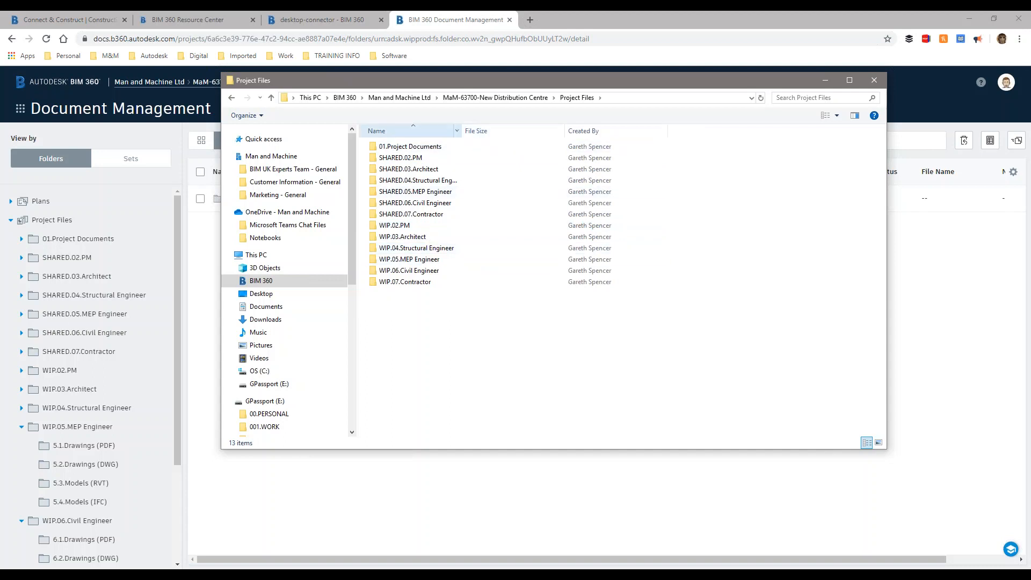
{"action": "left_click_drag", "start_coordinate": [463, 131], "coordinate": [549, 132]}
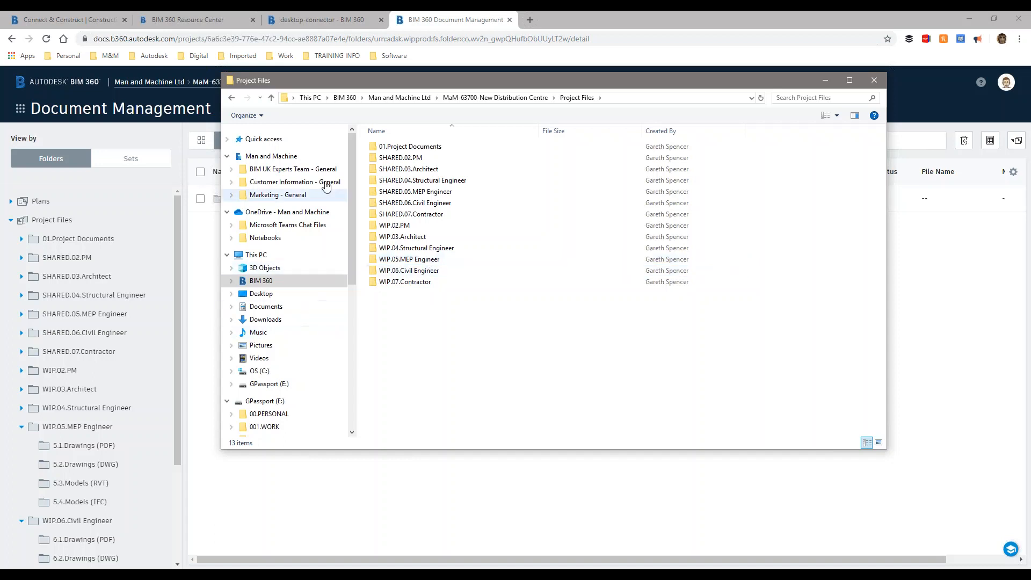
Step: Switch back to the browser and look through WIP.05.MEP Engineer and its 5.1.Drawings (PDF), 5.2.Drawings (DWG) and 5.3.Models (RVT) subfolders
{"action": "left_click", "coordinate": [465, 18]}
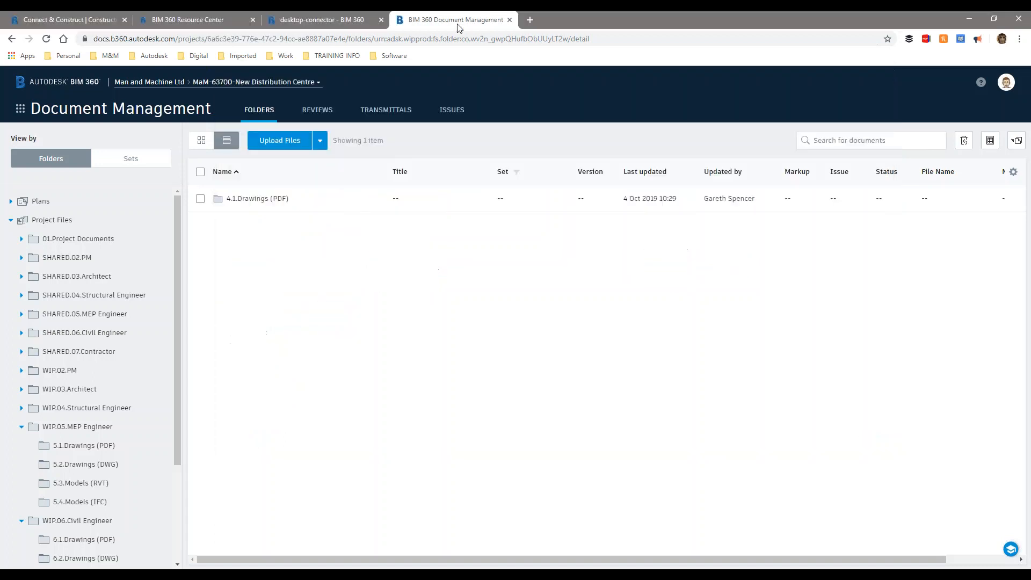
{"action": "left_click", "coordinate": [300, 142]}
{"action": "mouse_move", "coordinate": [249, 575]}
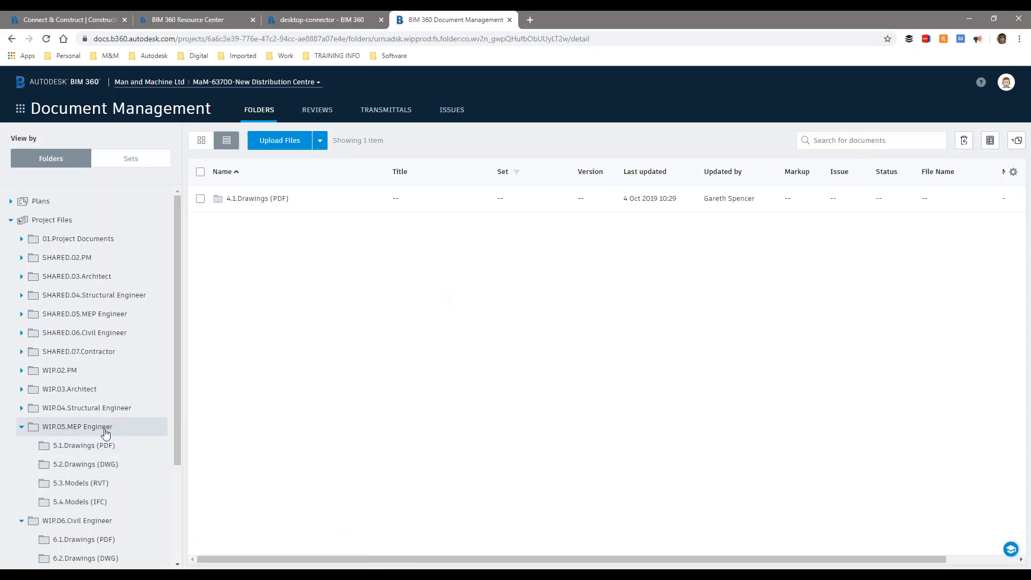
{"action": "scroll", "coordinate": [97, 528], "scroll_direction": "down", "scroll_amount": 3}
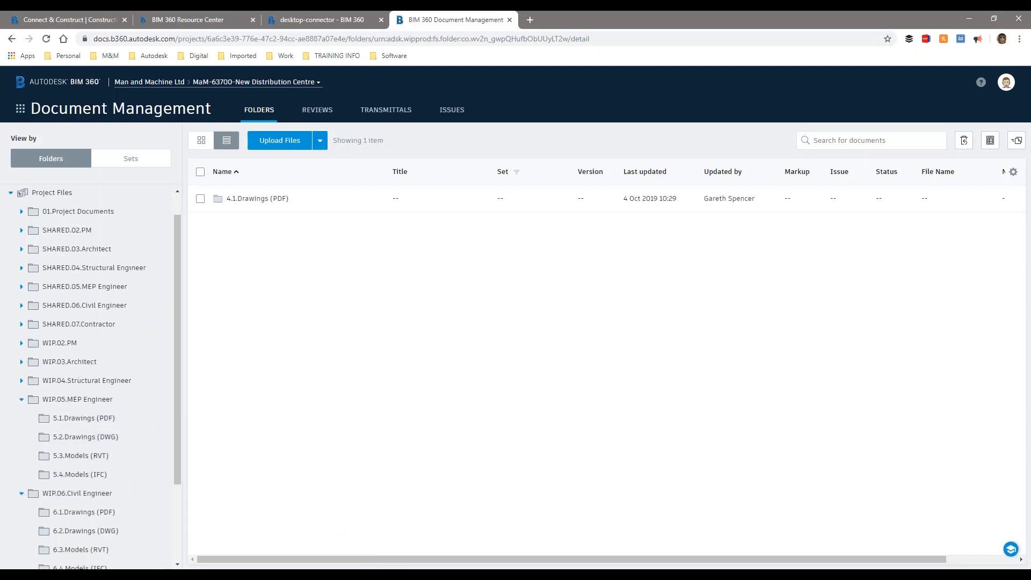
{"action": "left_click", "coordinate": [105, 298]}
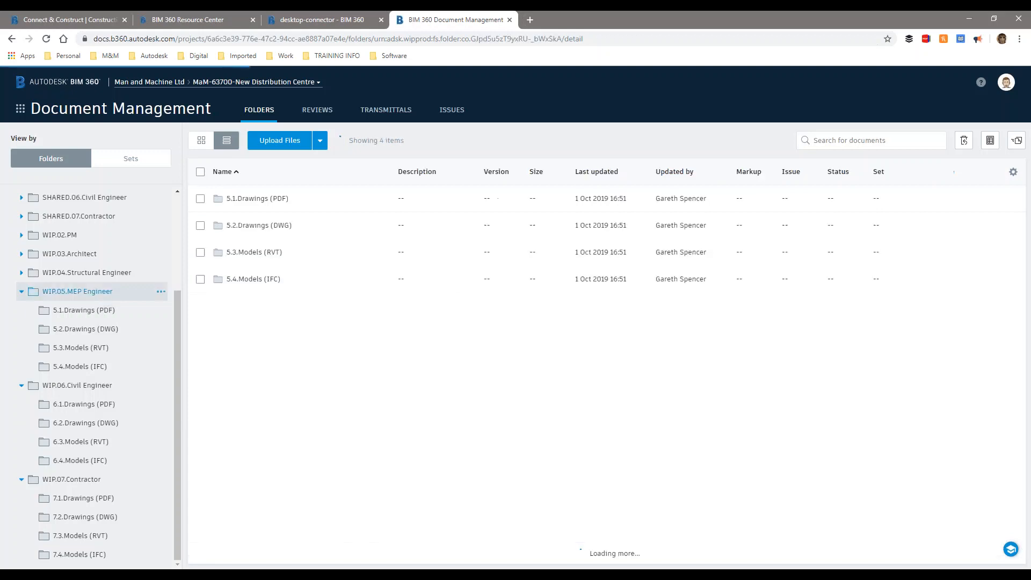
{"action": "left_click", "coordinate": [98, 311]}
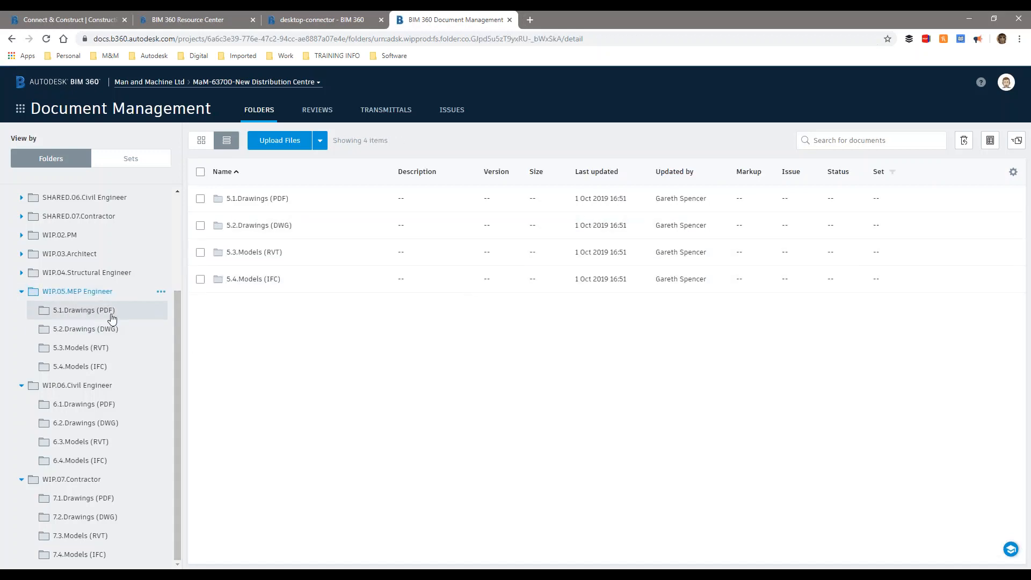
{"action": "left_click", "coordinate": [100, 329]}
{"action": "left_click", "coordinate": [99, 348]}
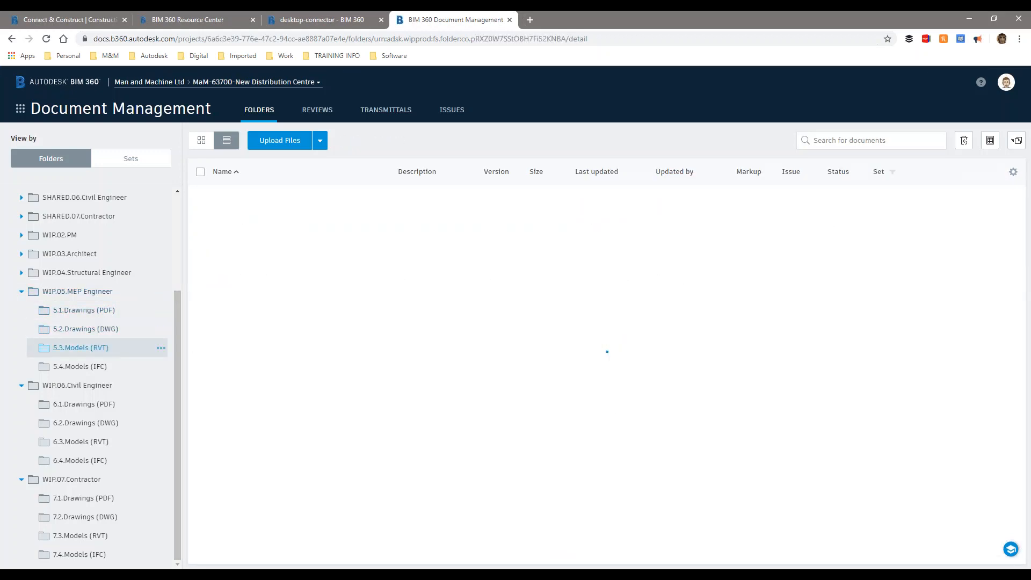
Step: Show the contents of 4.1.Drawings (PDF) under WIP.04.Structural Engineer and widen the Name column to fit the full file names
{"action": "left_click", "coordinate": [22, 274]}
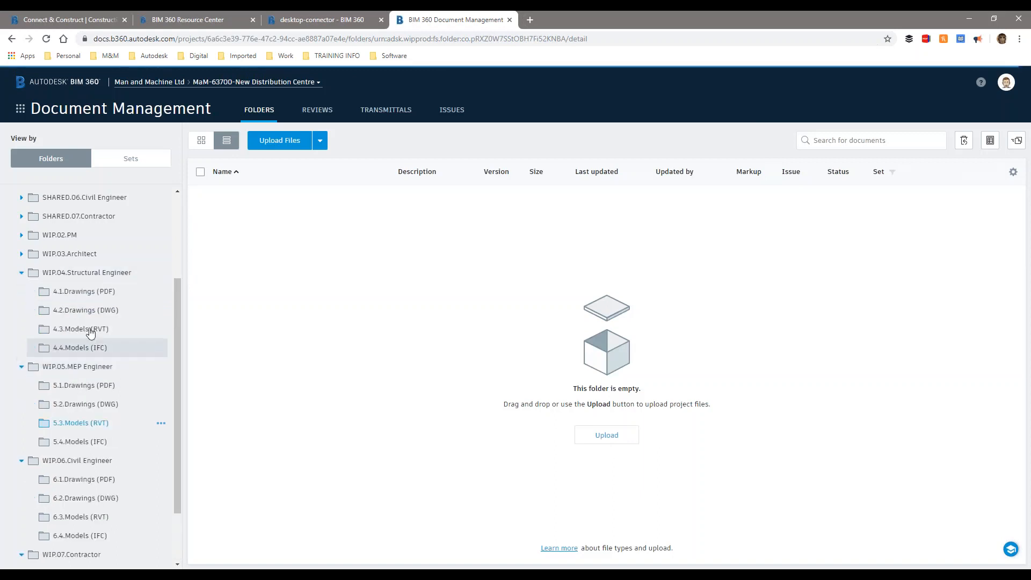
{"action": "left_click", "coordinate": [84, 293]}
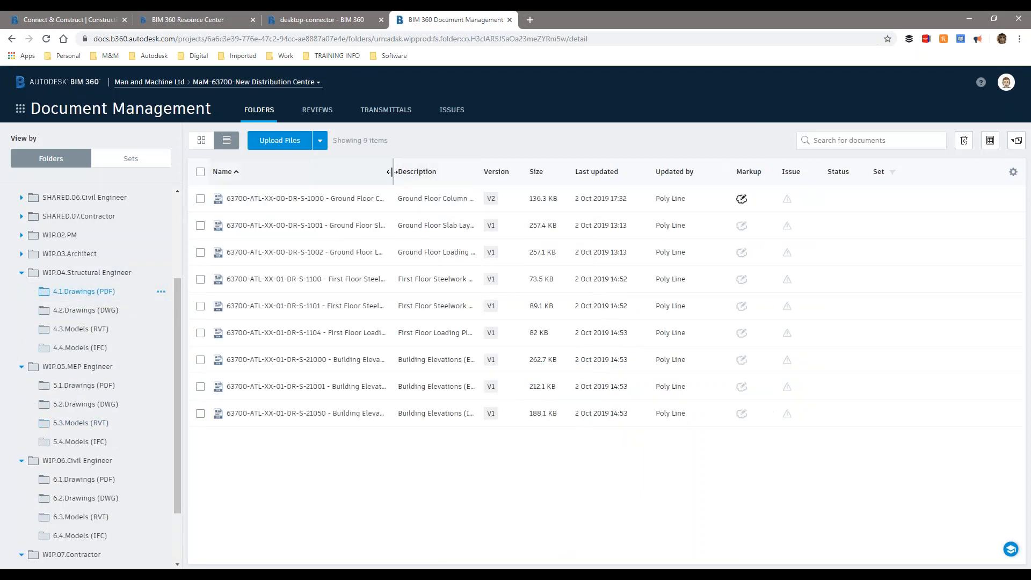
{"action": "left_click_drag", "start_coordinate": [391, 171], "coordinate": [523, 173]}
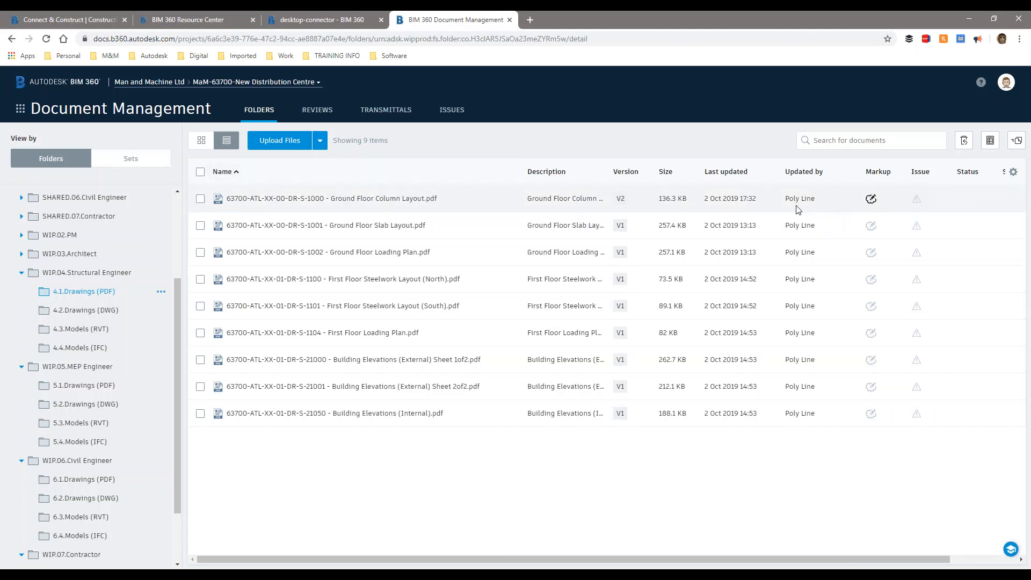
{"action": "key", "text": "ctrl"}
{"action": "key", "text": "ctrl"}
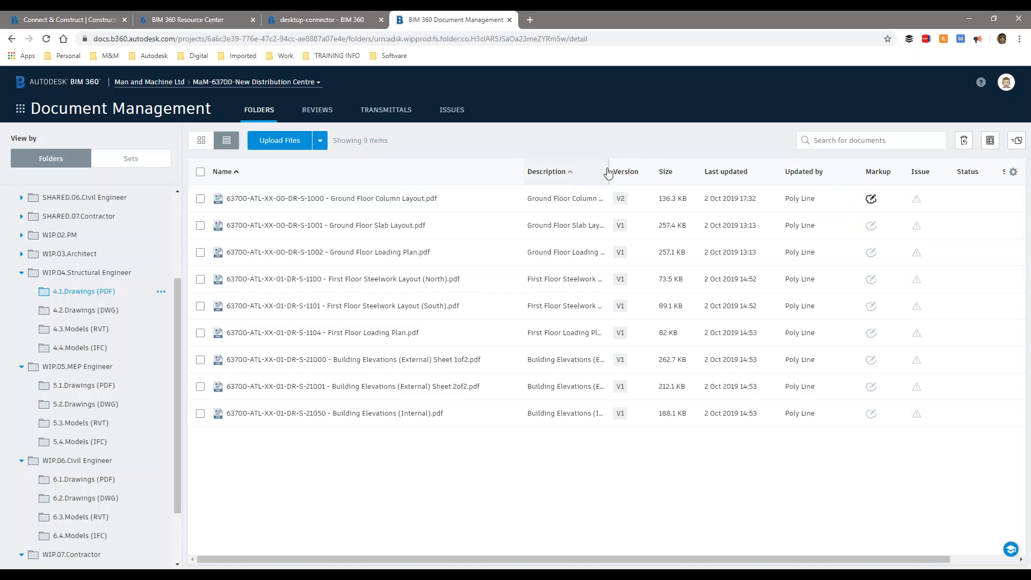
Step: Narrow the Name column slightly, widen the Description column to fit its text, and sort the files by name in ascending order
{"action": "left_click", "coordinate": [520, 171]}
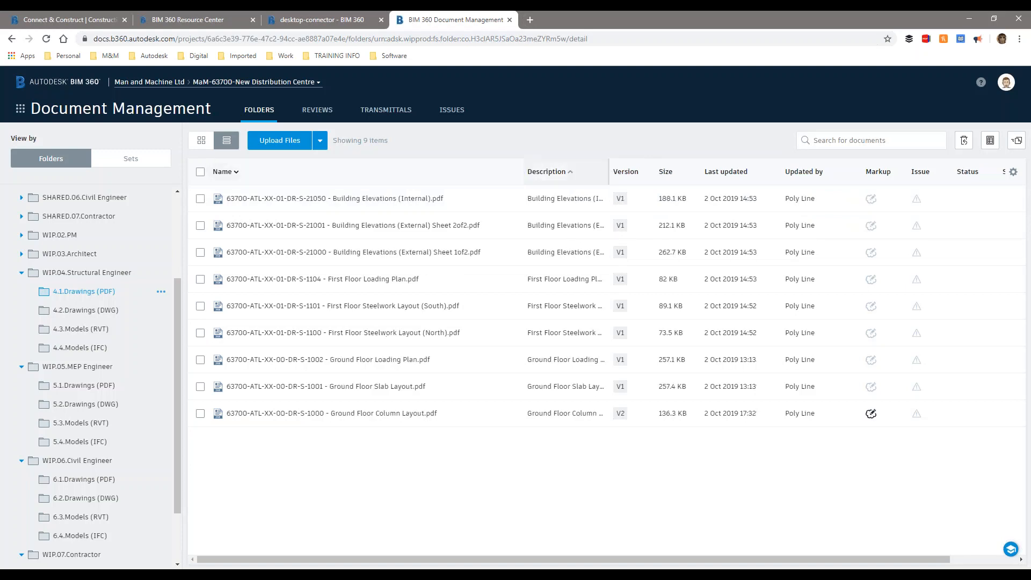
{"action": "left_click_drag", "start_coordinate": [522, 171], "coordinate": [487, 170]}
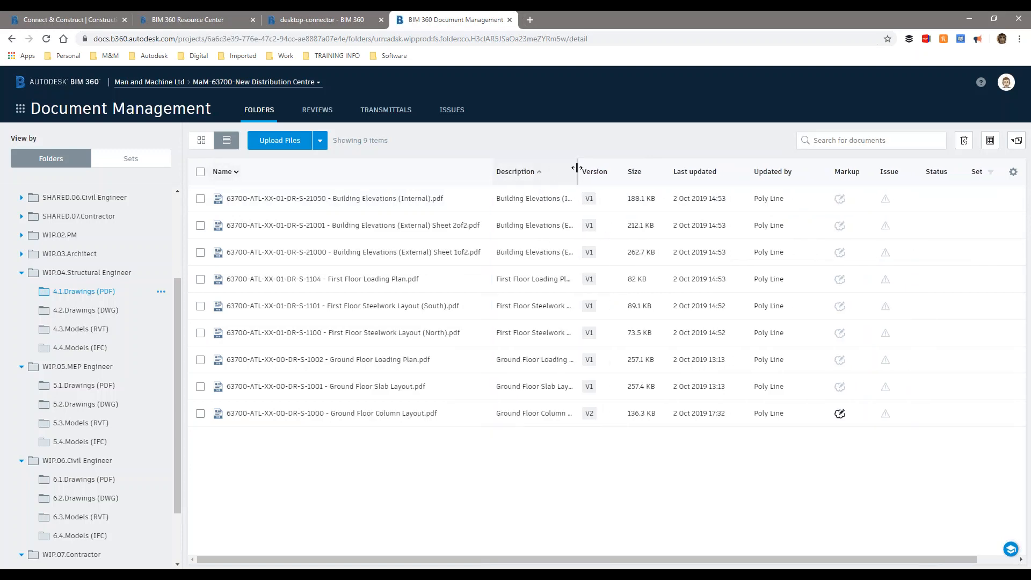
{"action": "left_click_drag", "start_coordinate": [577, 171], "coordinate": [678, 169]}
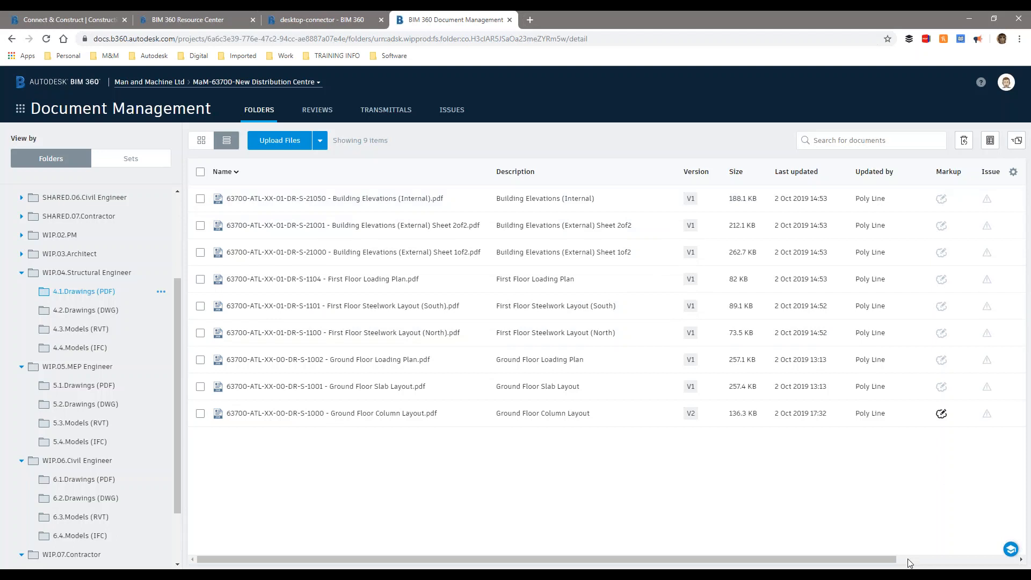
{"action": "left_click", "coordinate": [437, 172]}
Step: Hide the Size column from the file list of the 4.1.Drawings (PDF) folder
{"action": "left_click_drag", "start_coordinate": [881, 559], "coordinate": [1000, 560]}
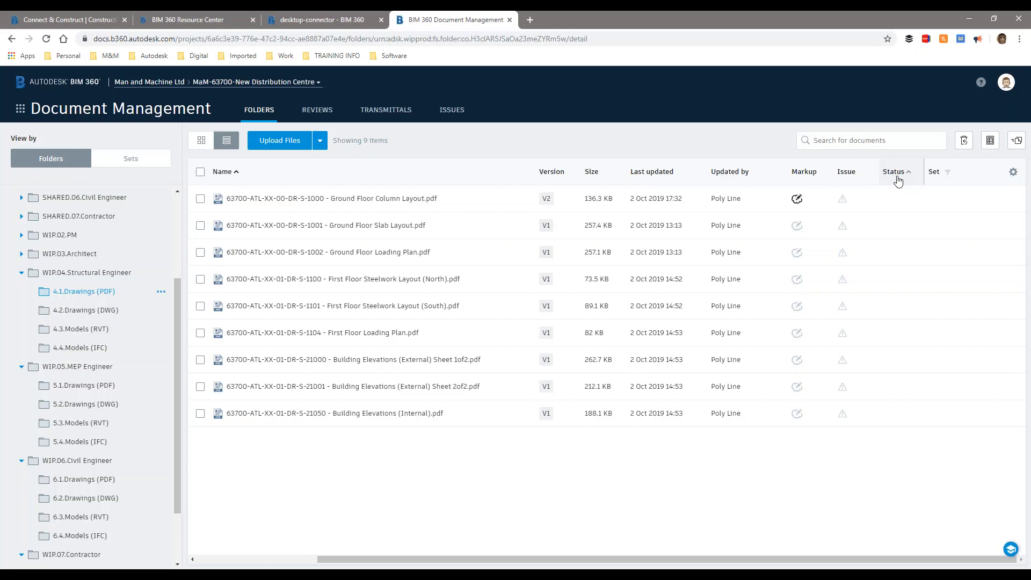
{"action": "left_click", "coordinate": [1014, 172]}
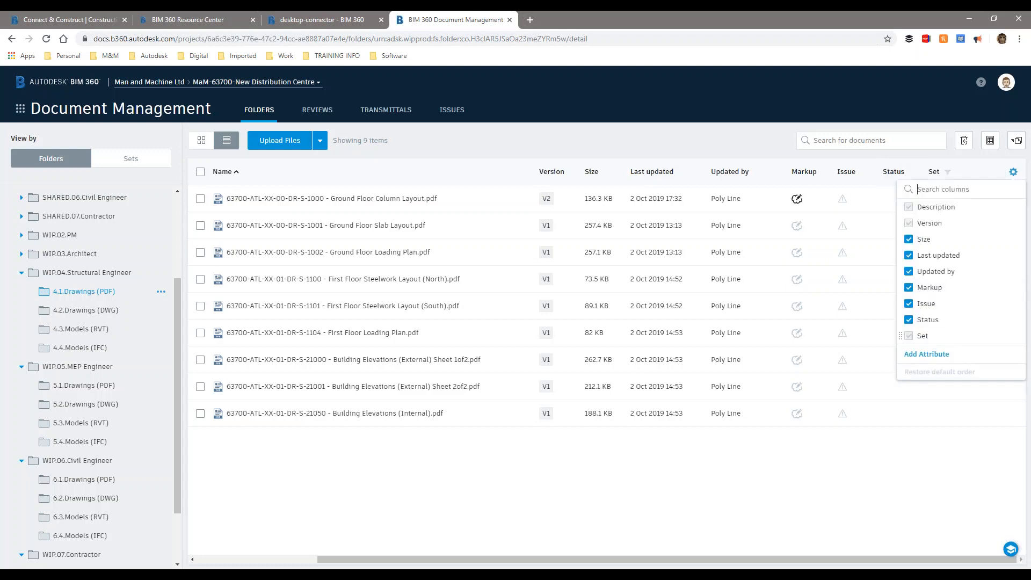
{"action": "left_click", "coordinate": [909, 239]}
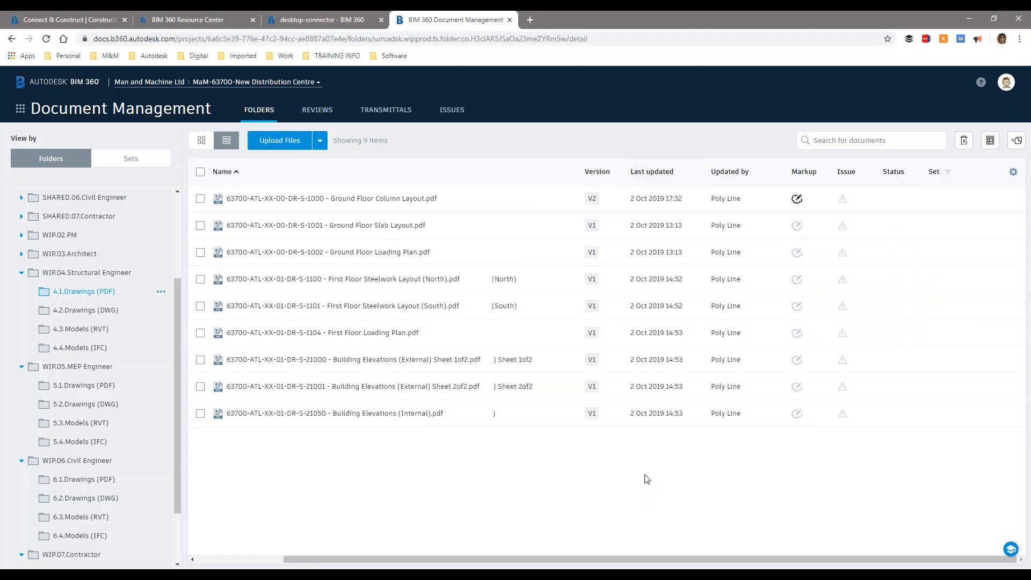
{"action": "left_click", "coordinate": [797, 201]}
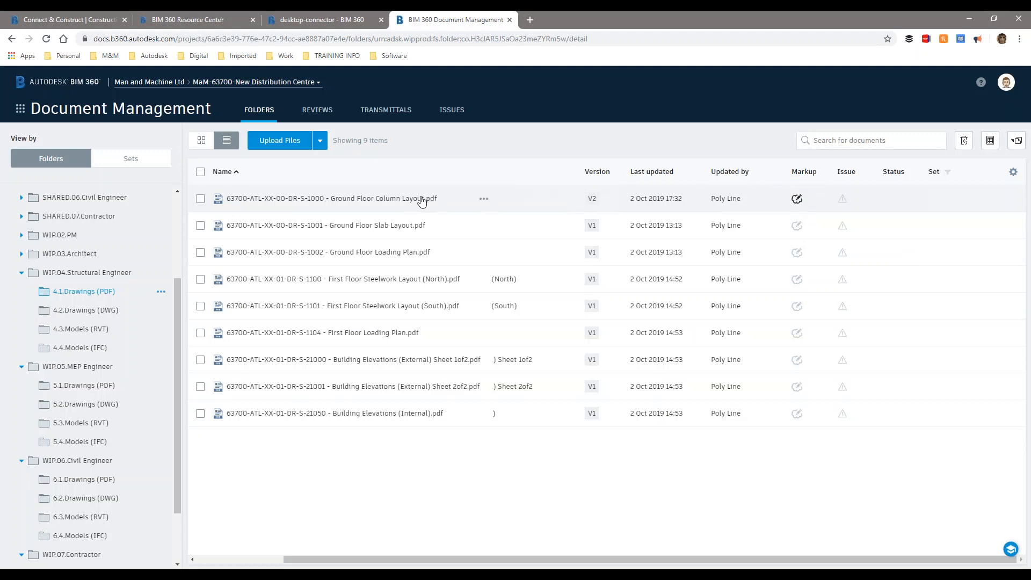
Step: Open 63700-ATL-XX-00-DR-S-1000 - Ground Floor Column Layout.pdf in the BIM viewer and examine its revision cloud markups
{"action": "left_click", "coordinate": [485, 200]}
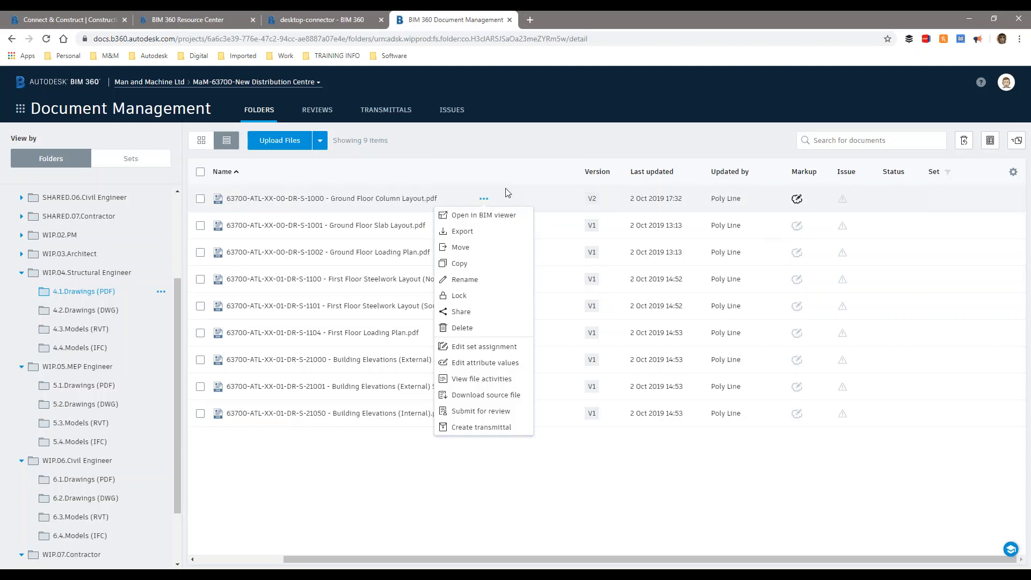
{"action": "left_click", "coordinate": [496, 217]}
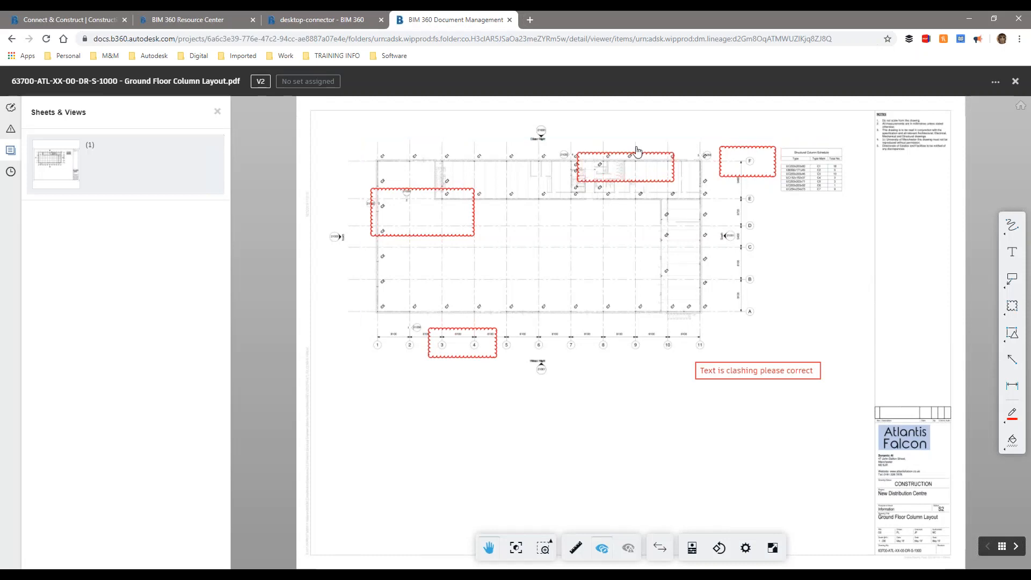
{"action": "scroll", "coordinate": [650, 157], "scroll_direction": "up", "scroll_amount": 3}
{"action": "scroll", "coordinate": [649, 157], "scroll_direction": "up", "scroll_amount": 2}
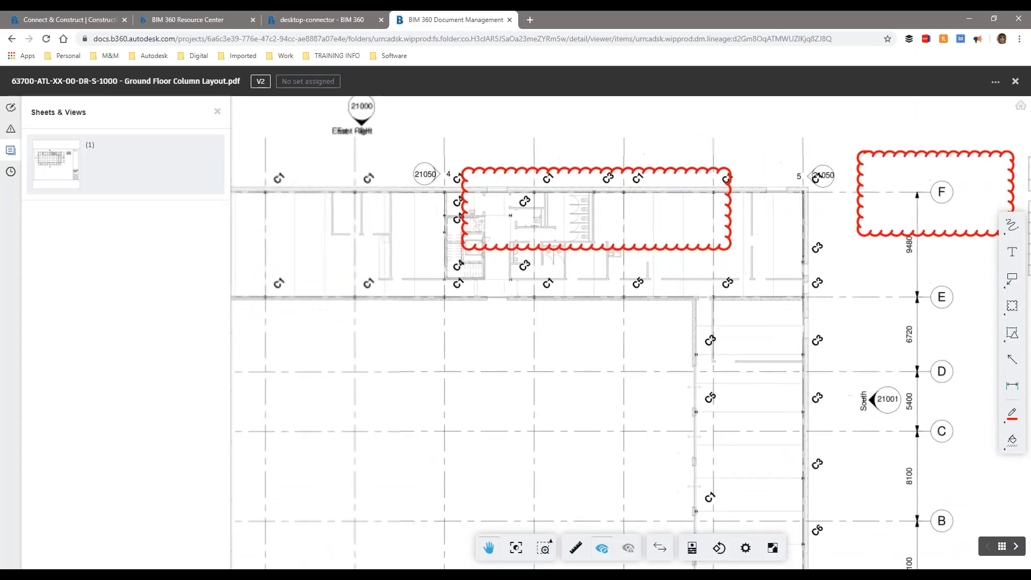
{"action": "scroll", "coordinate": [644, 167], "scroll_direction": "down", "scroll_amount": 5}
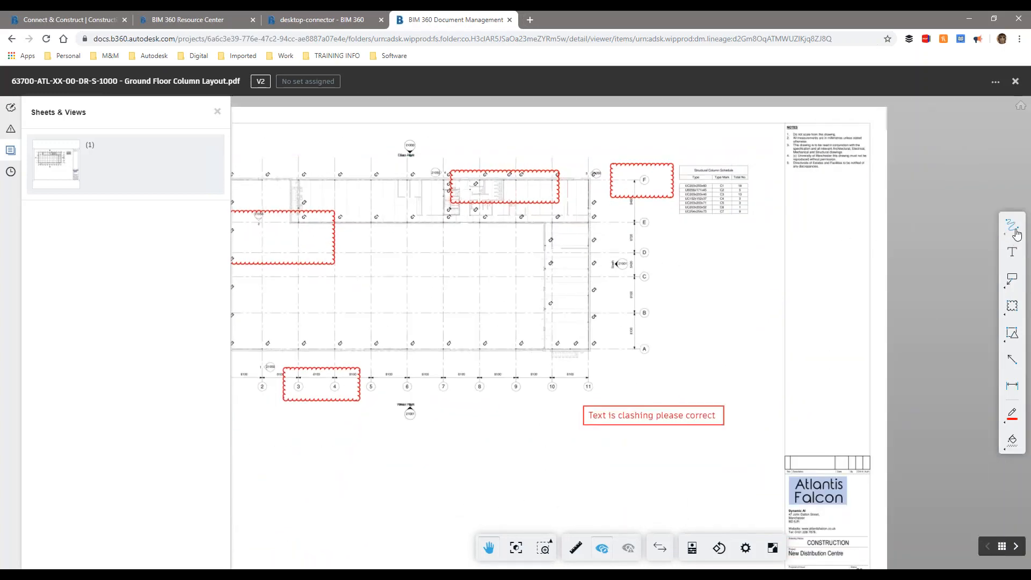
Step: Start a dimension markup and calibrate the sheet, picking gridlines B and A beside the dimension string as the reference distance
{"action": "left_click", "coordinate": [1012, 386]}
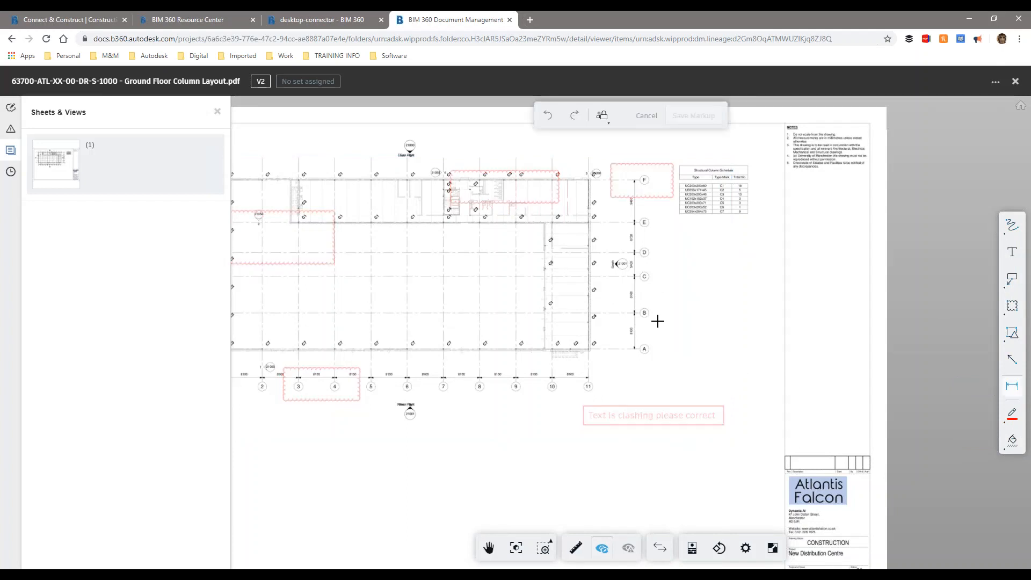
{"action": "left_click", "coordinate": [617, 313]}
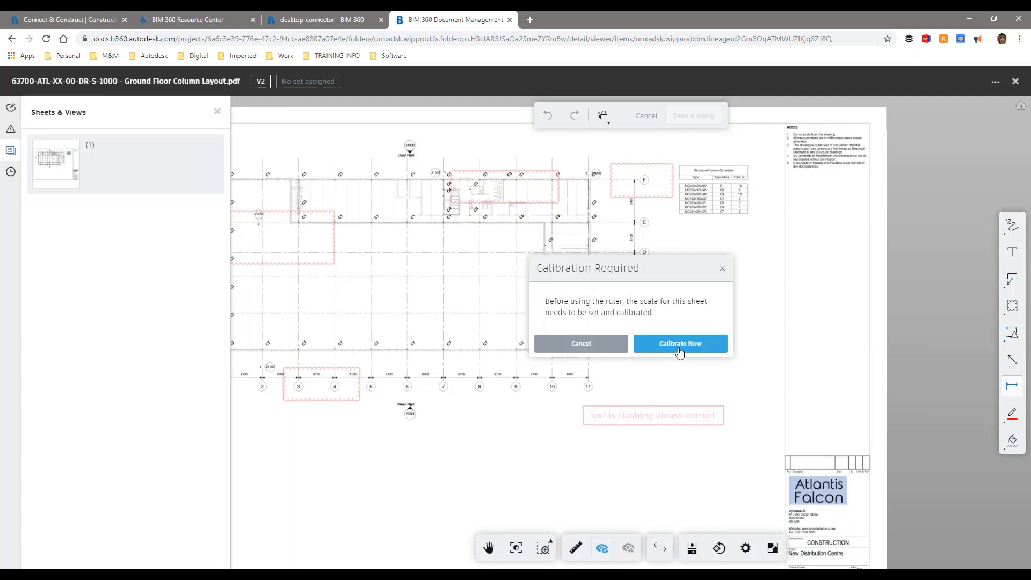
{"action": "left_click", "coordinate": [681, 344]}
{"action": "scroll", "coordinate": [634, 318], "scroll_direction": "up", "scroll_amount": 3}
{"action": "scroll", "coordinate": [633, 320], "scroll_direction": "up", "scroll_amount": 3}
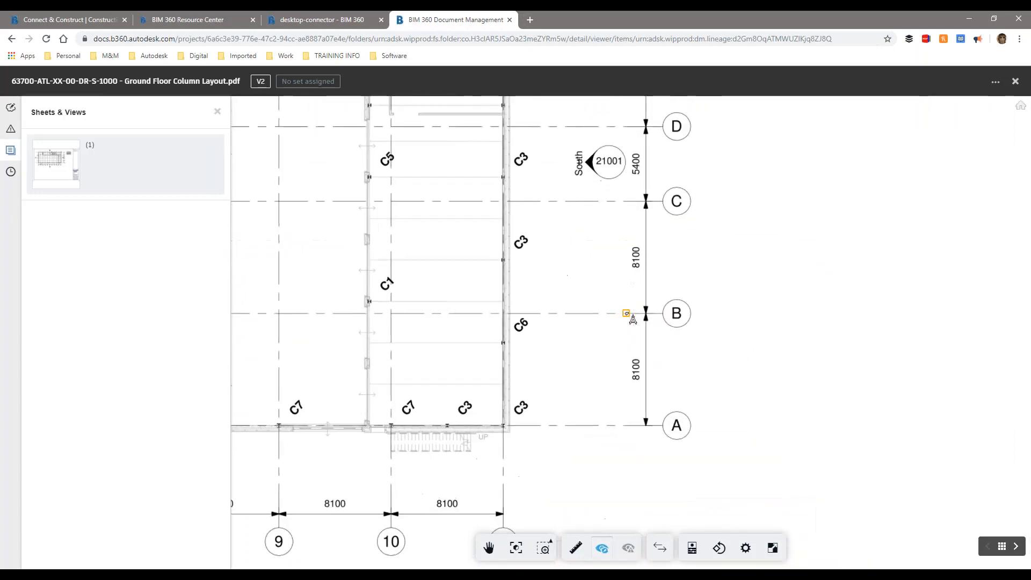
{"action": "left_click", "coordinate": [633, 320]}
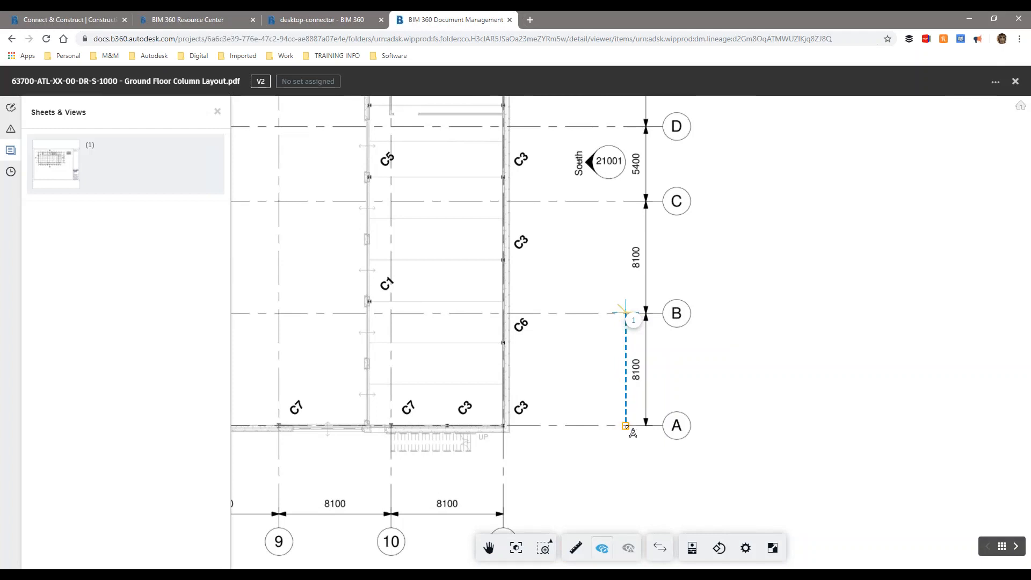
{"action": "left_click", "coordinate": [632, 431]}
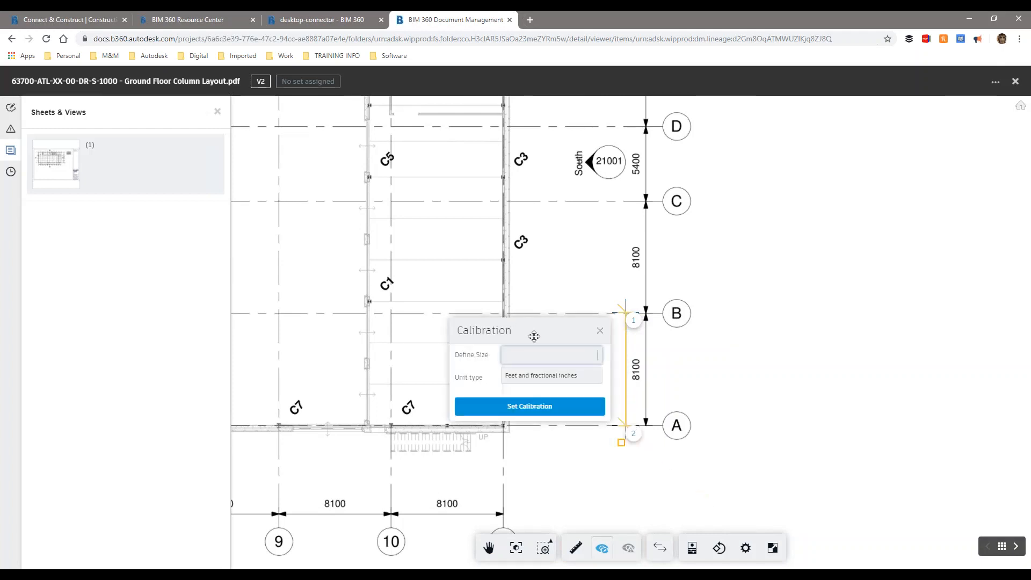
Step: Set the calibration distance between gridlines A and B to 8100 Millimeters and apply the calibration
{"action": "type", "text": "8100"}
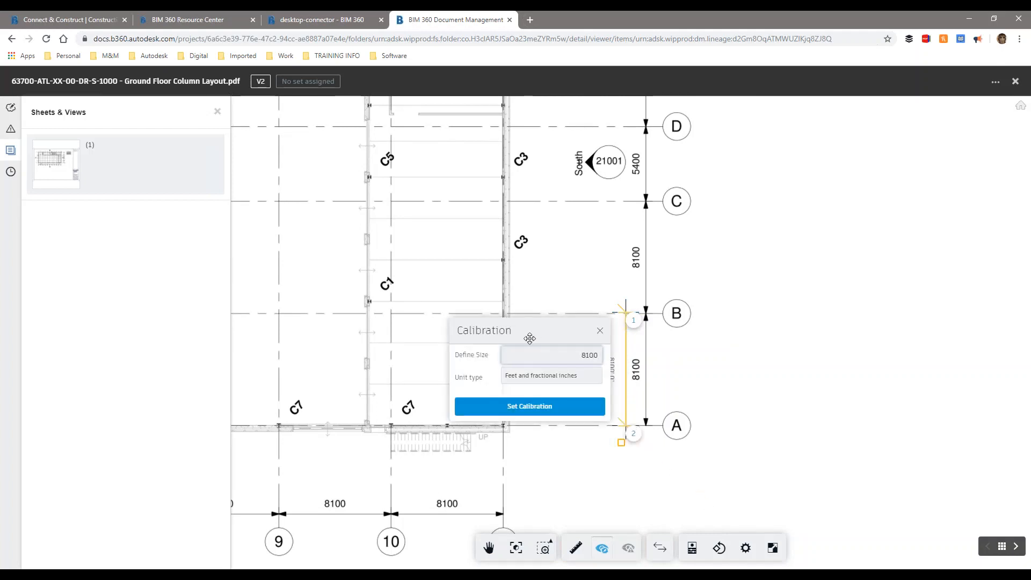
{"action": "left_click", "coordinate": [540, 376]}
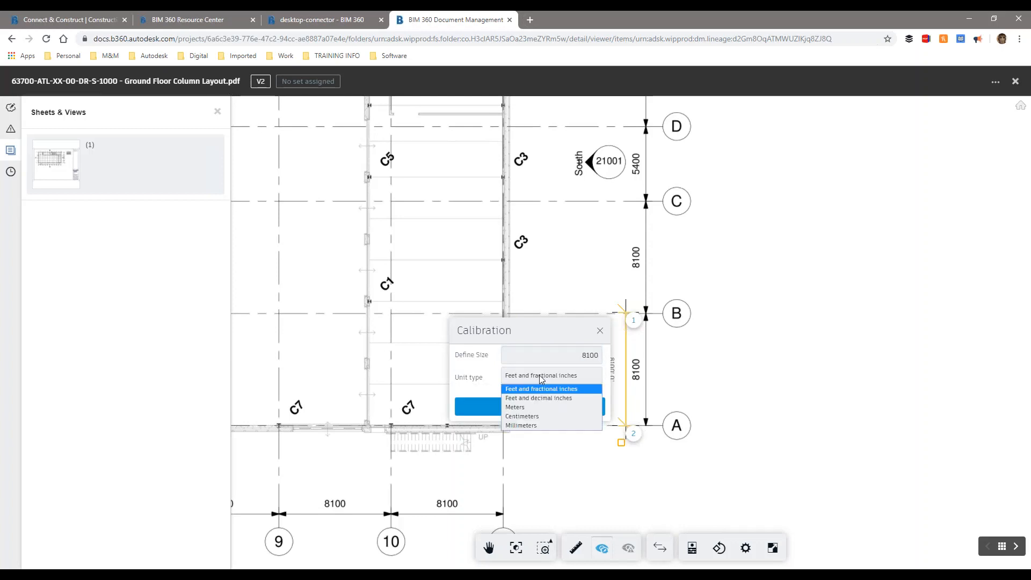
{"action": "left_click", "coordinate": [538, 424]}
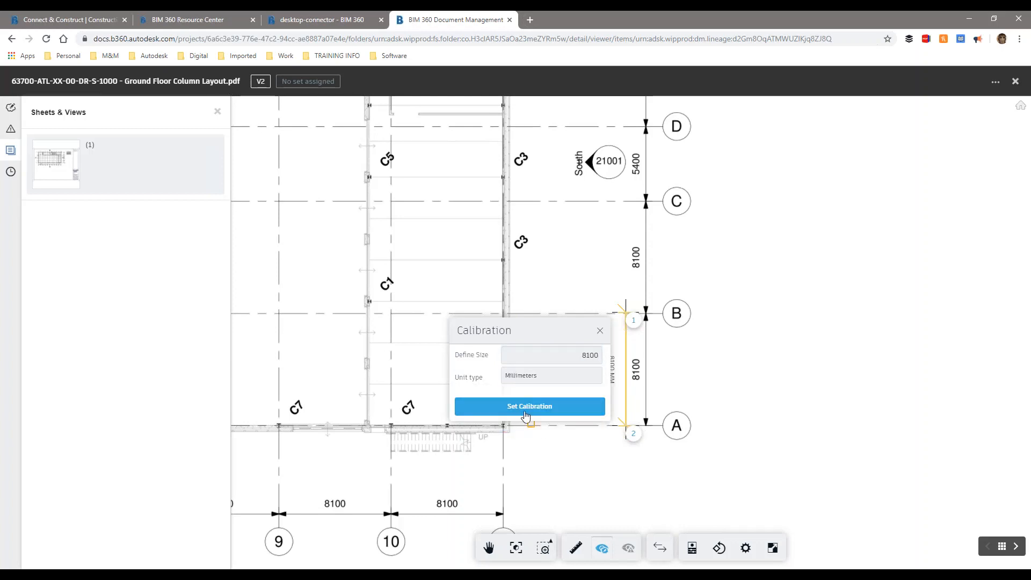
{"action": "left_click", "coordinate": [527, 408]}
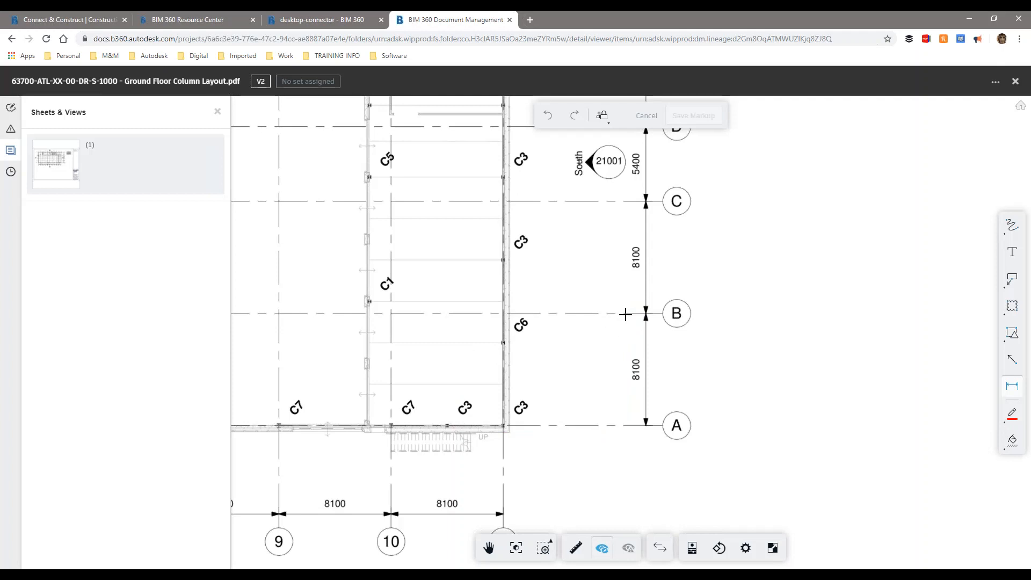
Step: Add a dimension markup between gridlines B and C, placing it outside the grid bubbles
{"action": "left_click", "coordinate": [626, 313]}
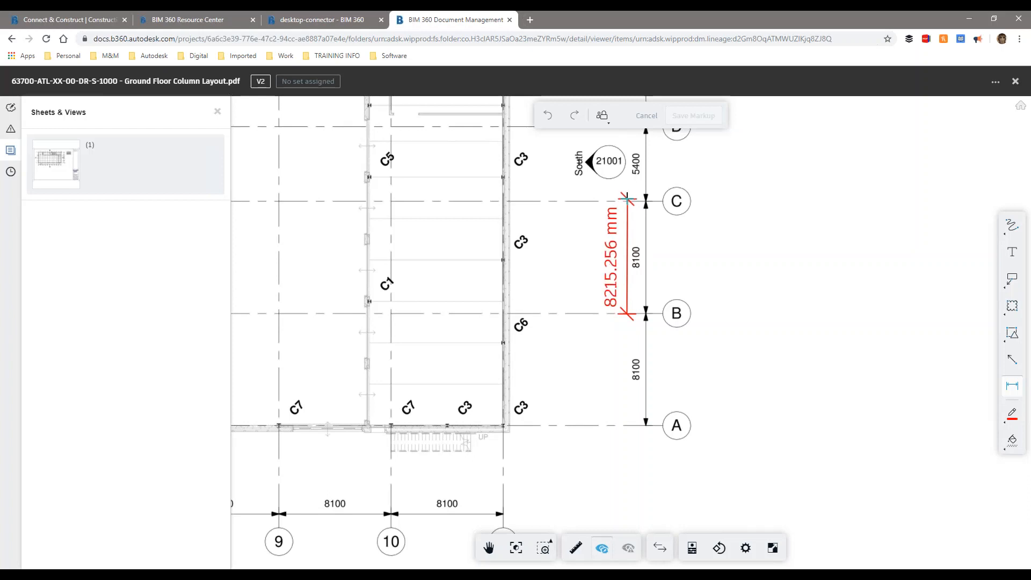
{"action": "left_click", "coordinate": [626, 201]}
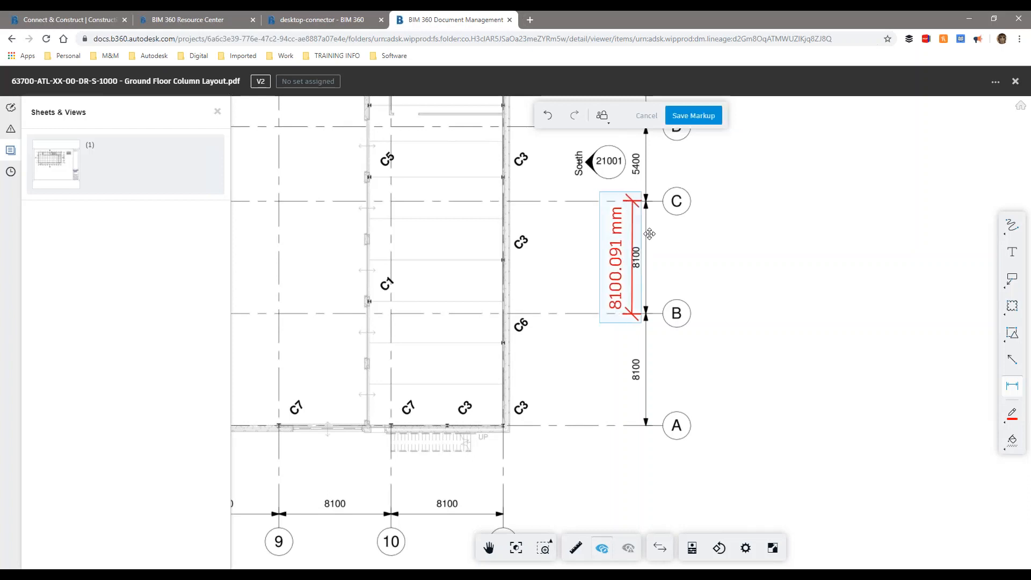
{"action": "left_click", "coordinate": [751, 289]}
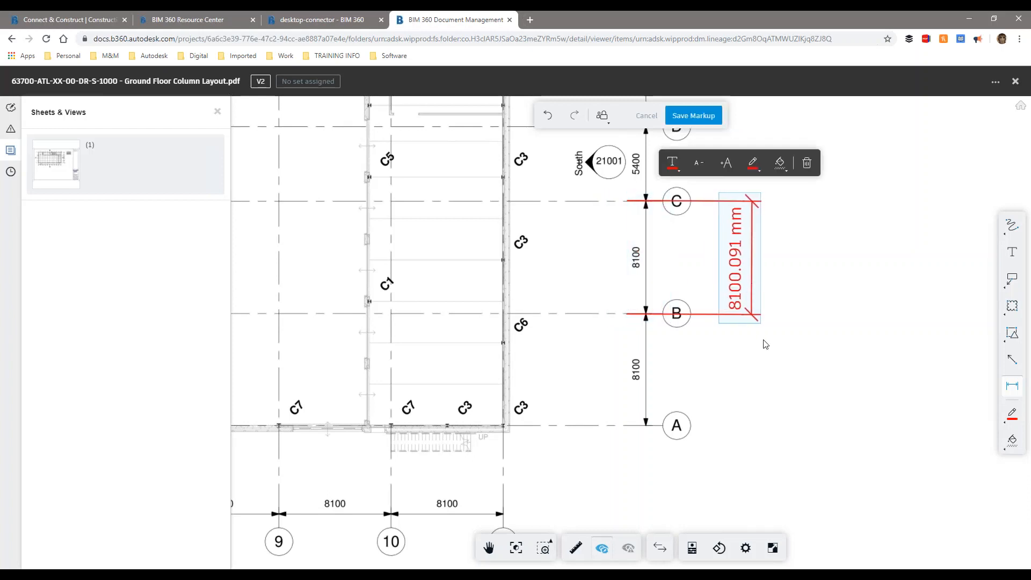
Step: Add the text markup "Please check" beside the new dimension between gridlines B and C, and save the markup
{"action": "scroll", "coordinate": [646, 341], "scroll_direction": "down", "scroll_amount": 6}
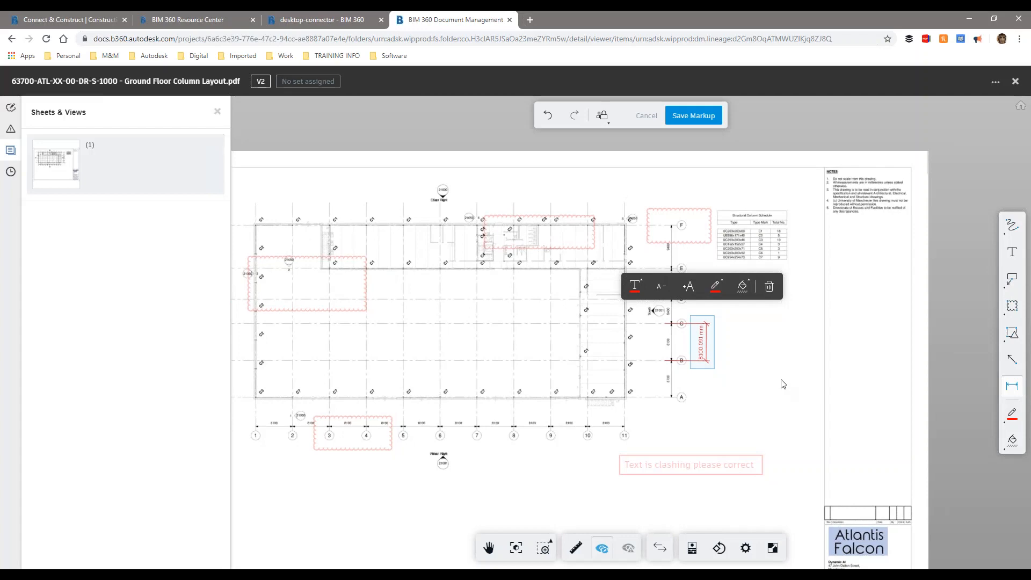
{"action": "left_click", "coordinate": [1018, 261]}
{"action": "left_click", "coordinate": [726, 346]}
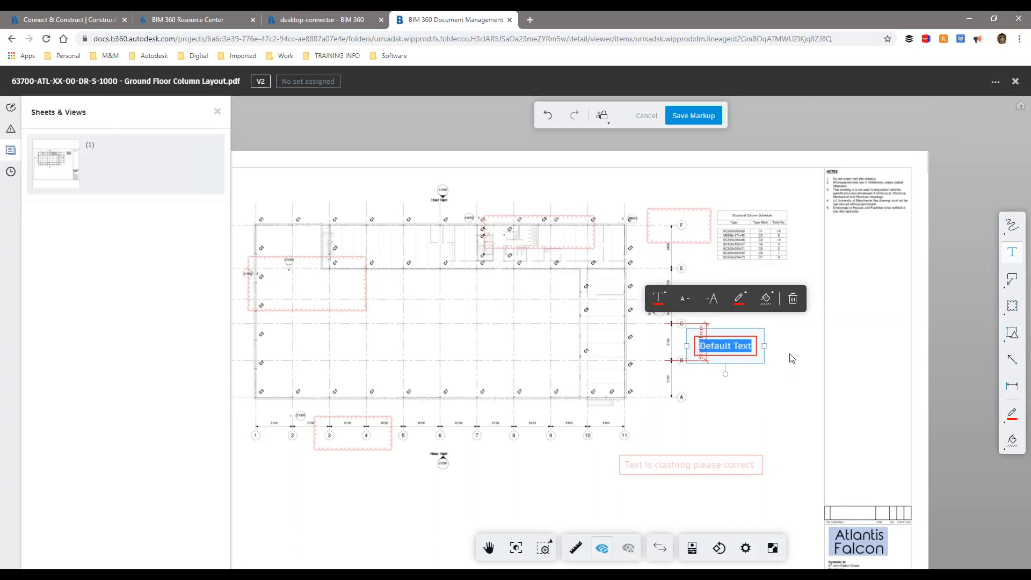
{"action": "key", "text": "BackSpace"}
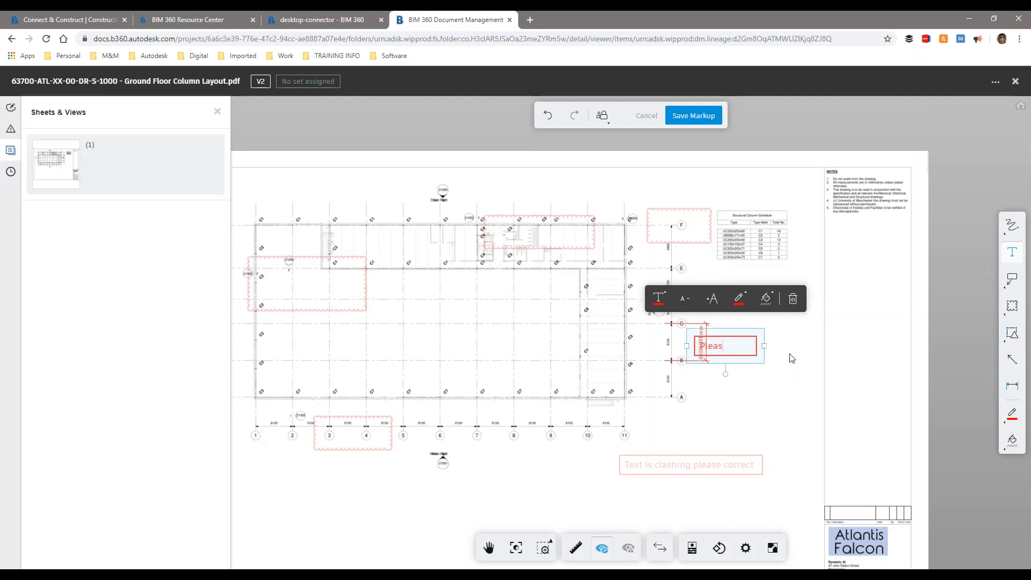
{"action": "type", "text": "Please check"}
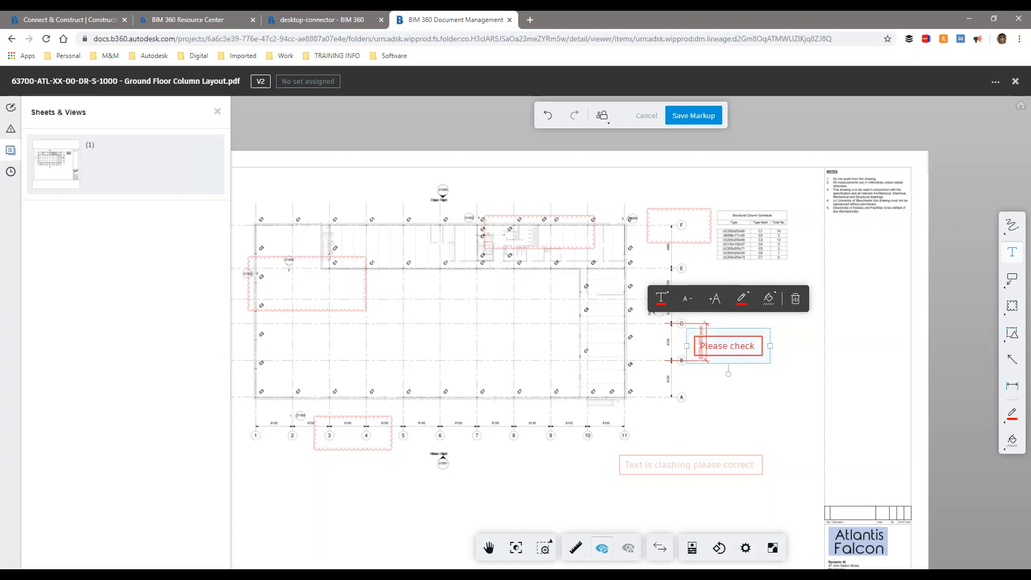
{"action": "left_click_drag", "start_coordinate": [738, 335], "coordinate": [765, 327]}
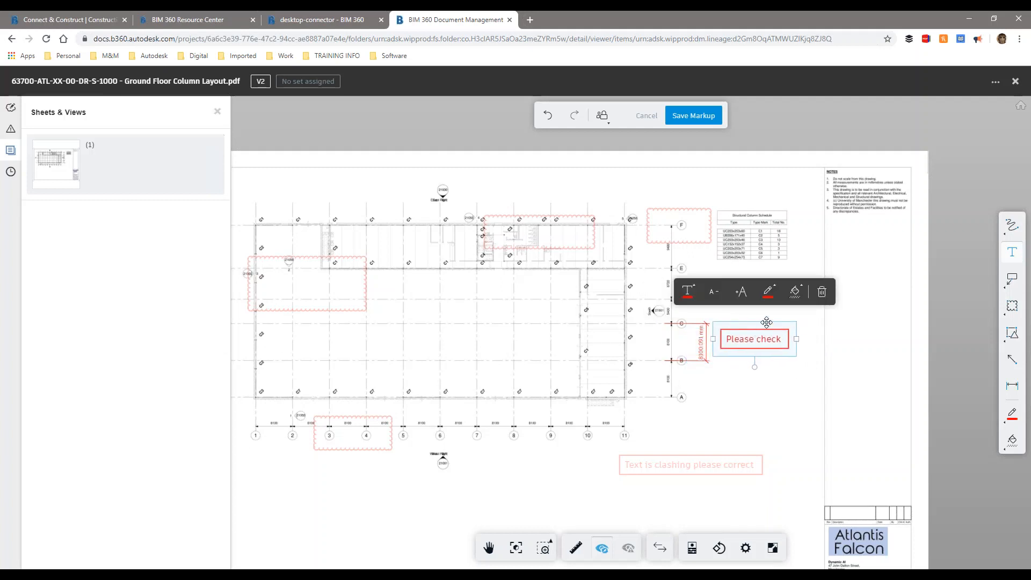
{"action": "left_click", "coordinate": [712, 119]}
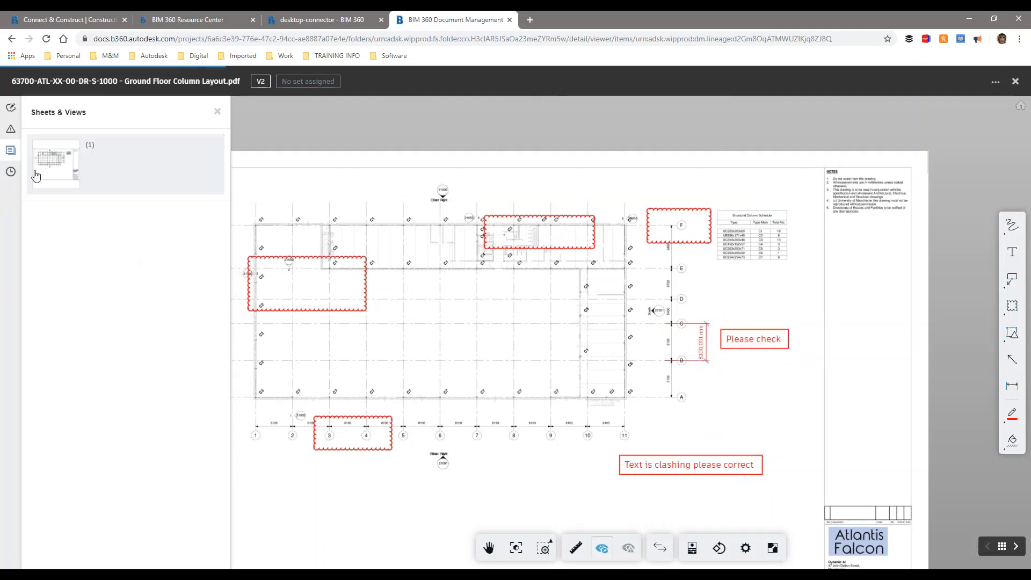
Step: Change the new "Please check" markup from private to published for all project members
{"action": "left_click", "coordinate": [11, 106]}
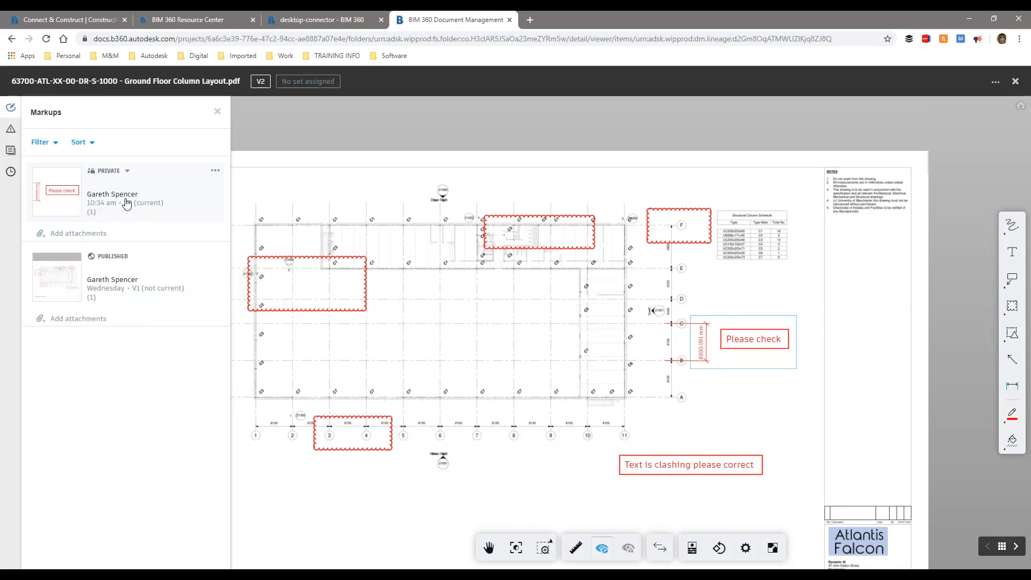
{"action": "left_click", "coordinate": [120, 172]}
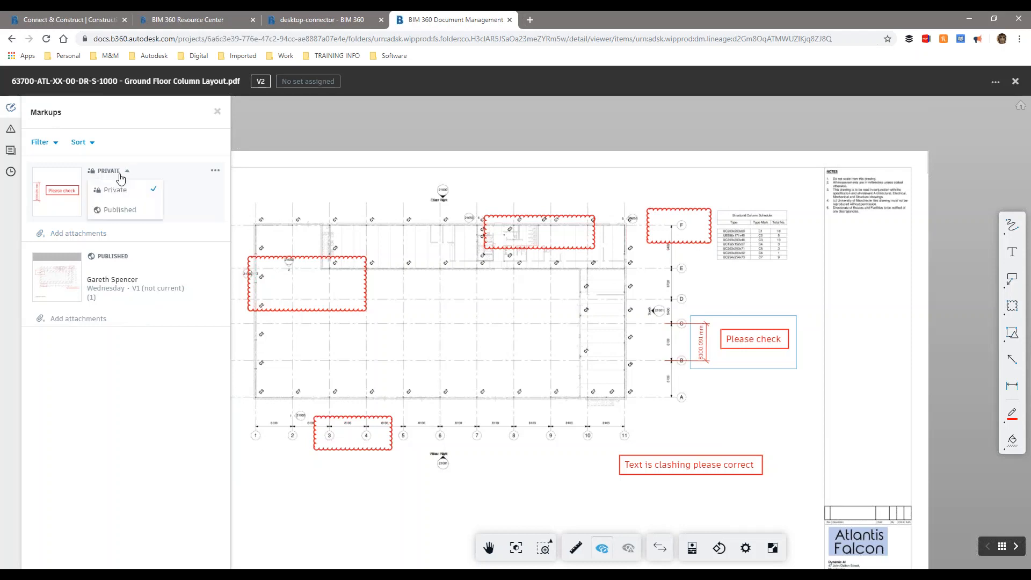
{"action": "left_click", "coordinate": [118, 210]}
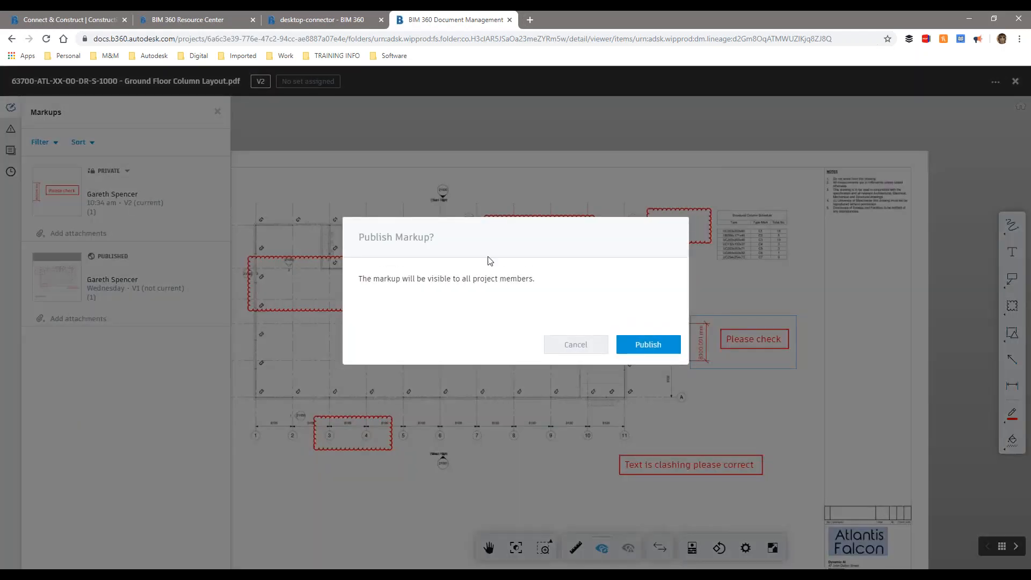
{"action": "left_click", "coordinate": [629, 347]}
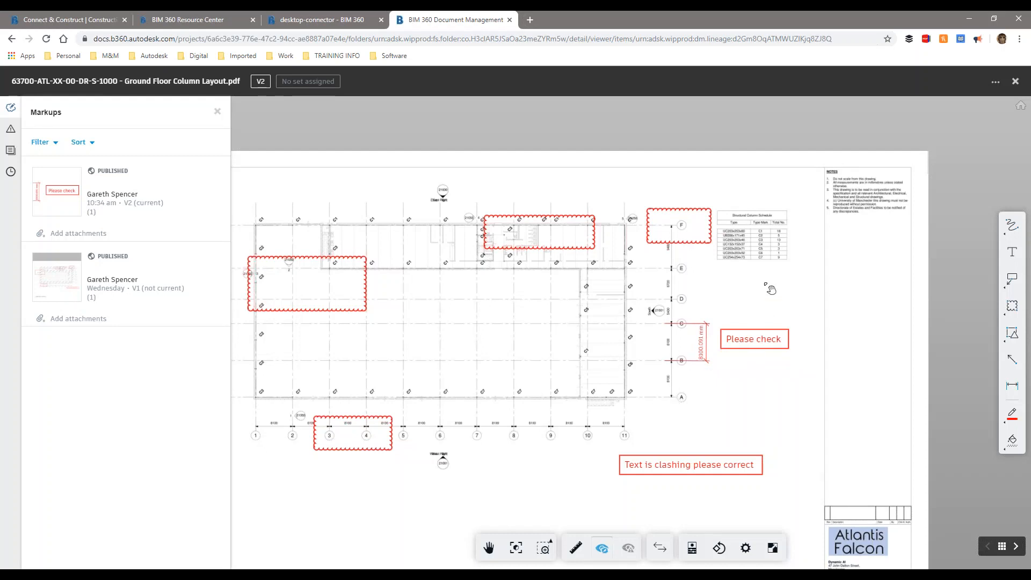
Step: Start a new issue and place its push pin on the wall beside gridline 10, between gridlines A and B
{"action": "scroll", "coordinate": [770, 289], "scroll_direction": "down", "scroll_amount": 1}
{"action": "scroll", "coordinate": [595, 171], "scroll_direction": "down", "scroll_amount": 1}
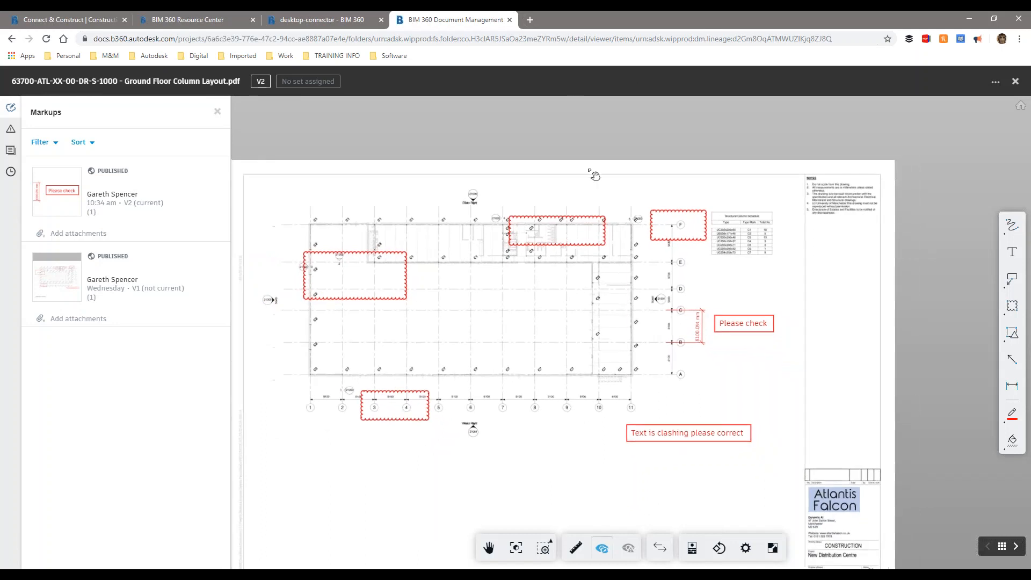
{"action": "left_click_drag", "start_coordinate": [645, 299], "coordinate": [694, 260]}
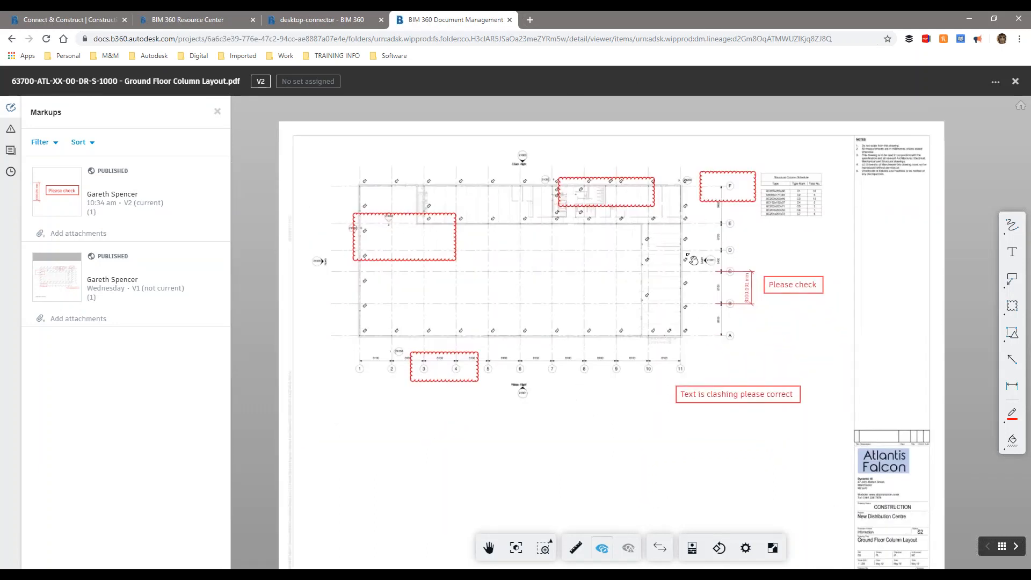
{"action": "left_click", "coordinate": [13, 133]}
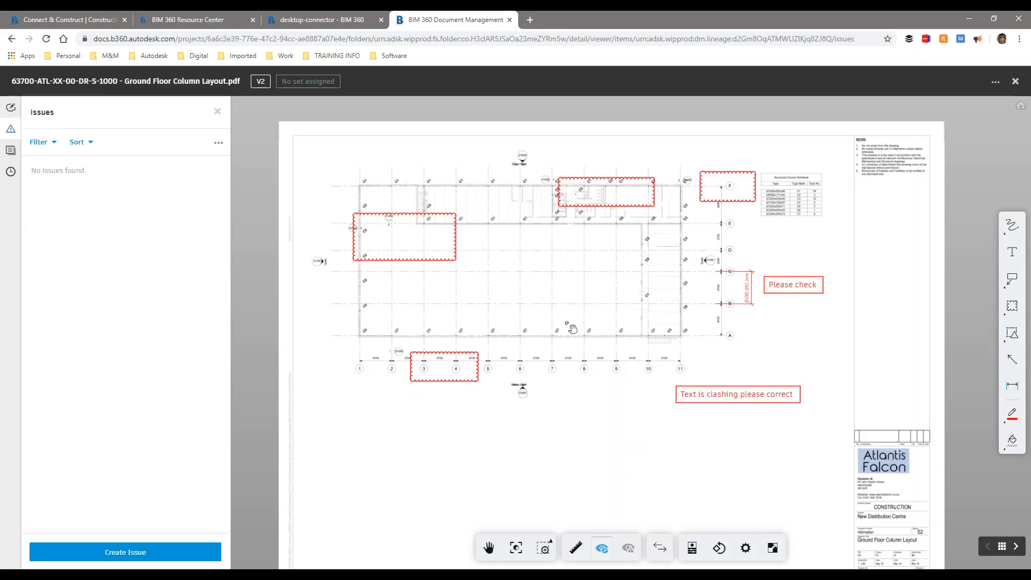
{"action": "scroll", "coordinate": [679, 340], "scroll_direction": "up", "scroll_amount": 5}
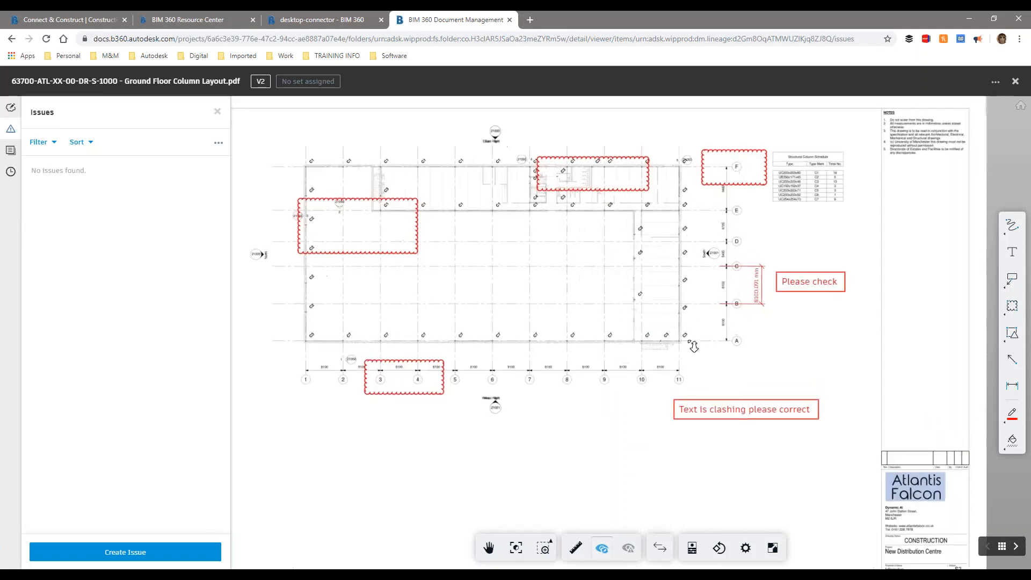
{"action": "scroll", "coordinate": [673, 336], "scroll_direction": "up", "scroll_amount": 2}
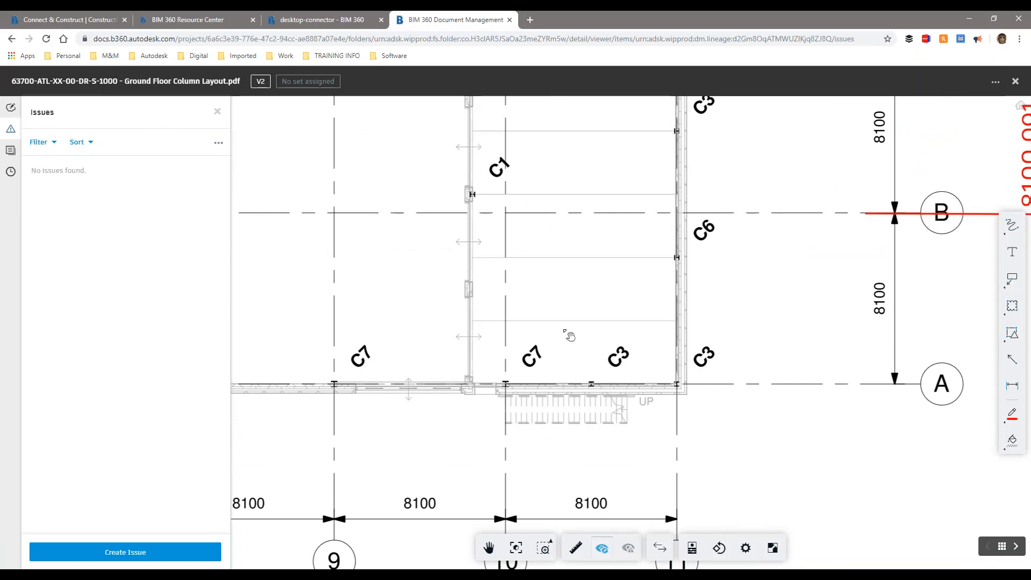
{"action": "left_click", "coordinate": [120, 553]}
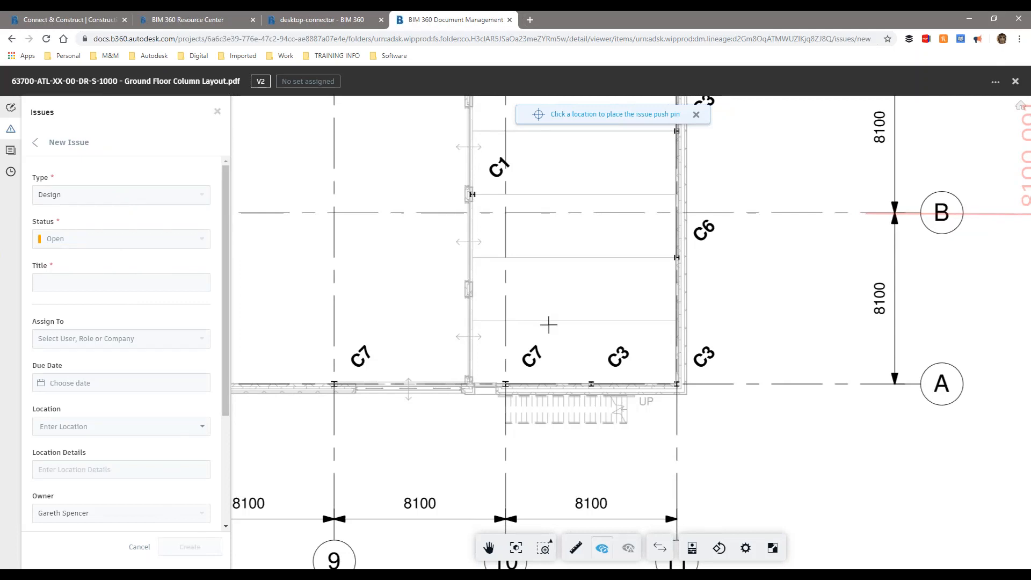
{"action": "left_click", "coordinate": [470, 286]}
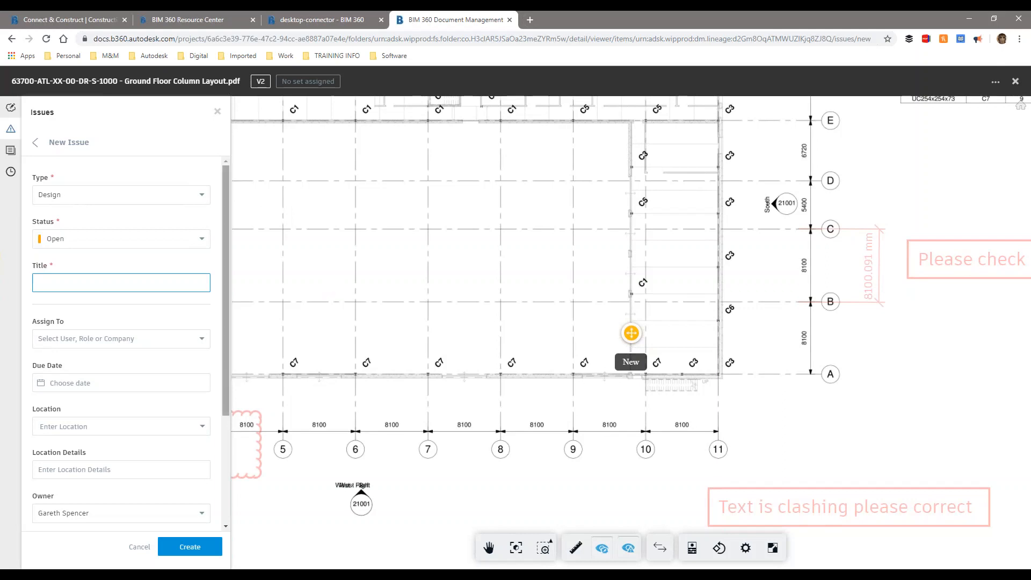
Step: Set the new issue's type to Coordination and check the available status options
{"action": "left_click", "coordinate": [196, 195]}
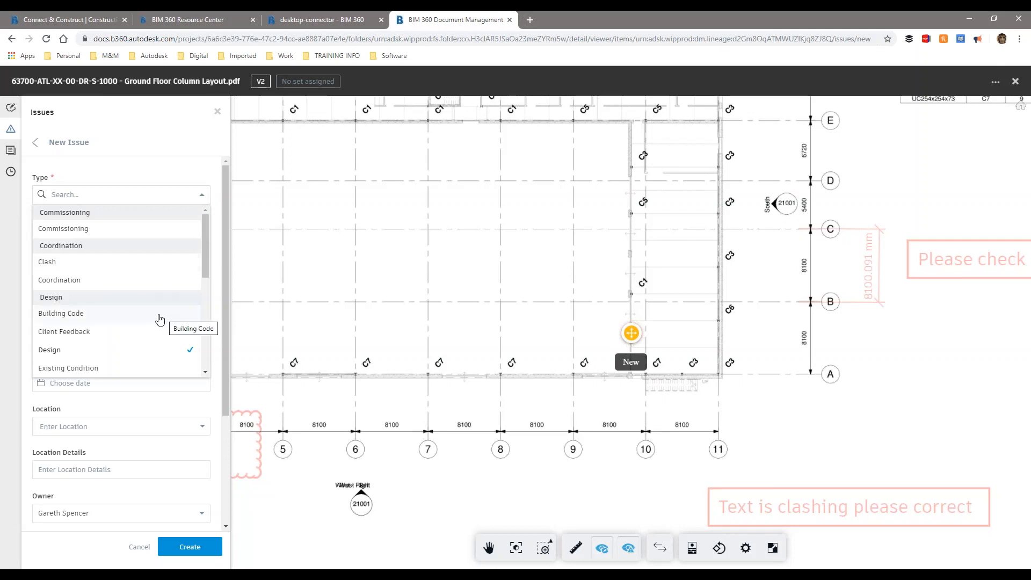
{"action": "left_click", "coordinate": [75, 281]}
{"action": "left_click", "coordinate": [106, 241]}
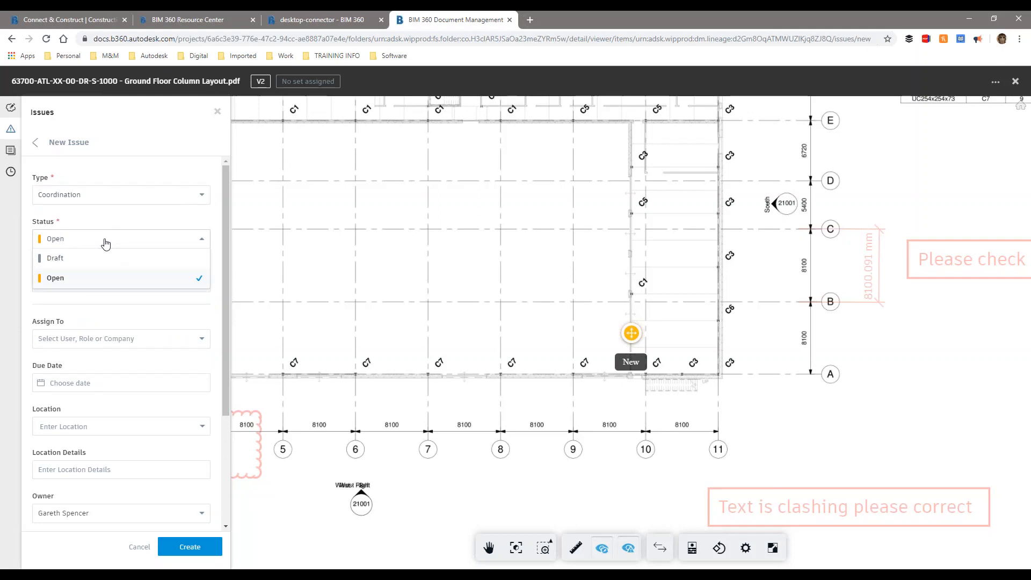
{"action": "left_click", "coordinate": [123, 216]}
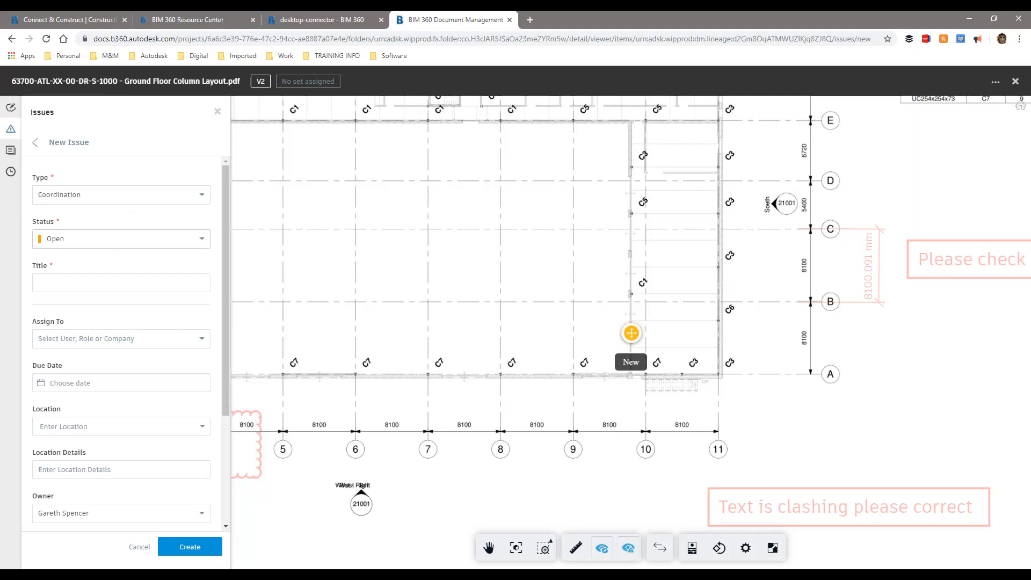
Step: Title the issue "Coordinate doors", correcting the misspelt first word with the spelling suggestion
{"action": "left_click", "coordinate": [67, 286]}
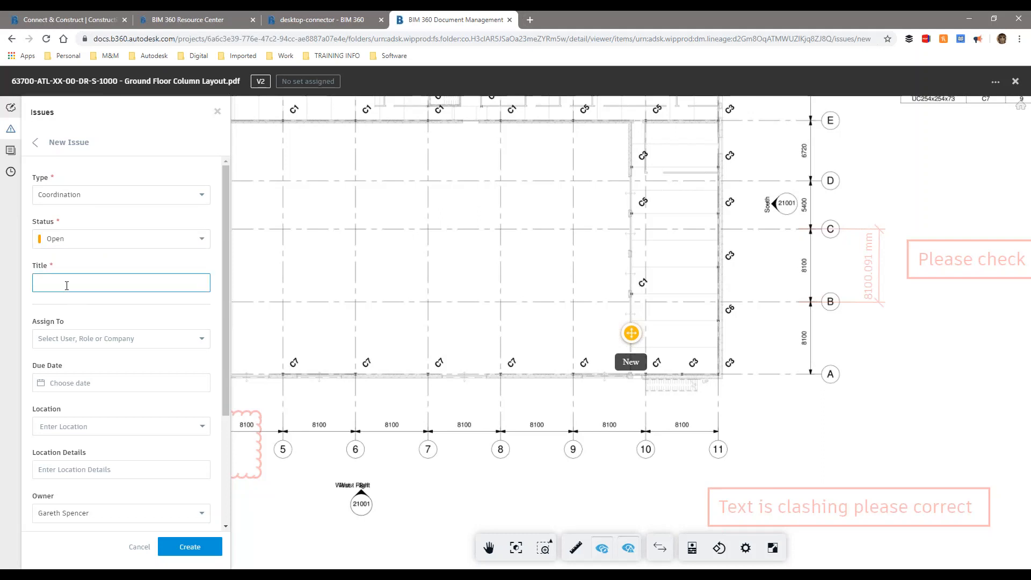
{"action": "type", "text": "Coore"}
{"action": "type", "text": "dination"}
{"action": "key", "text": "BackSpace"}
{"action": "key", "text": "BackSpace"}
{"action": "key", "text": "BackSpace"}
{"action": "type", "text": "door"}
{"action": "right_click", "coordinate": [73, 283]}
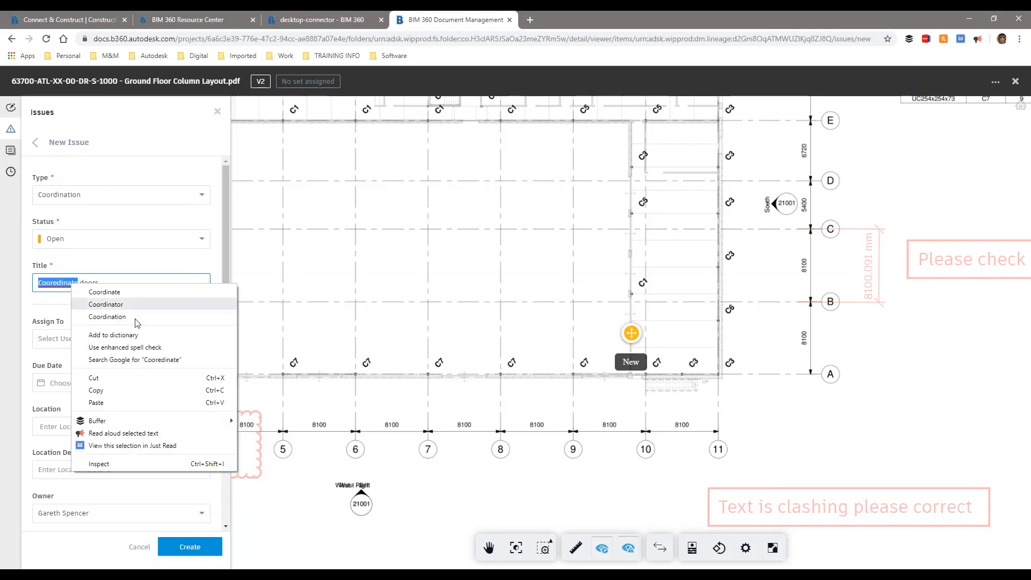
{"action": "left_click", "coordinate": [122, 292]}
Step: Browse the assignable users, roles and companies, and assign the issue to the first listed Atlantis Falcon user
{"action": "left_click", "coordinate": [125, 340]}
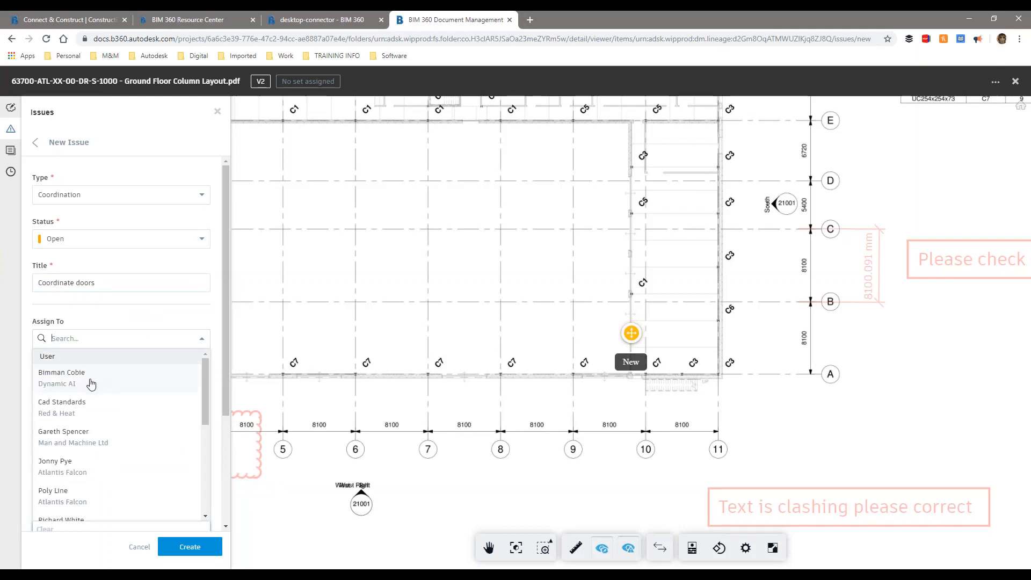
{"action": "scroll", "coordinate": [93, 395], "scroll_direction": "down", "scroll_amount": 5}
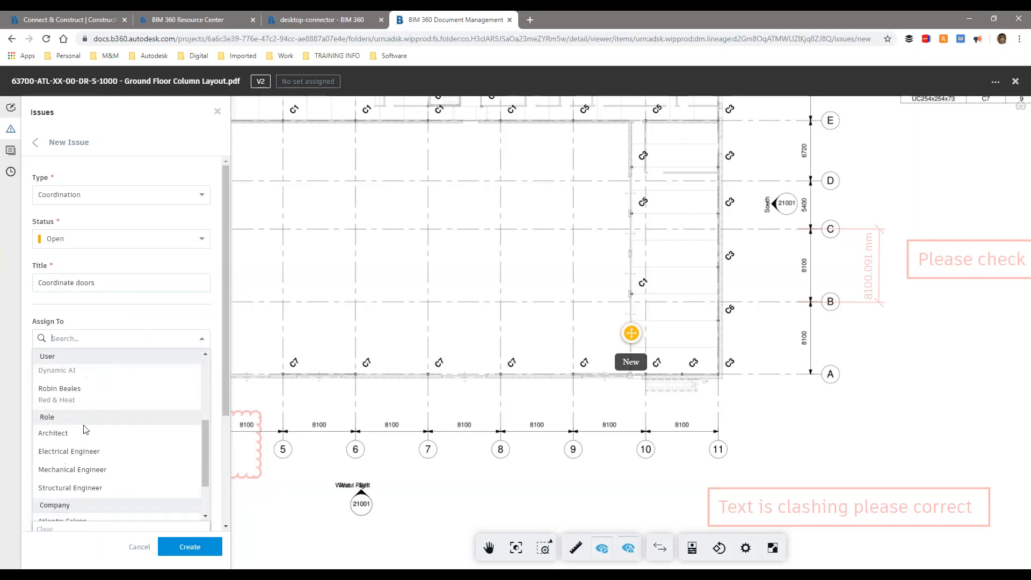
{"action": "scroll", "coordinate": [94, 405], "scroll_direction": "up", "scroll_amount": 3}
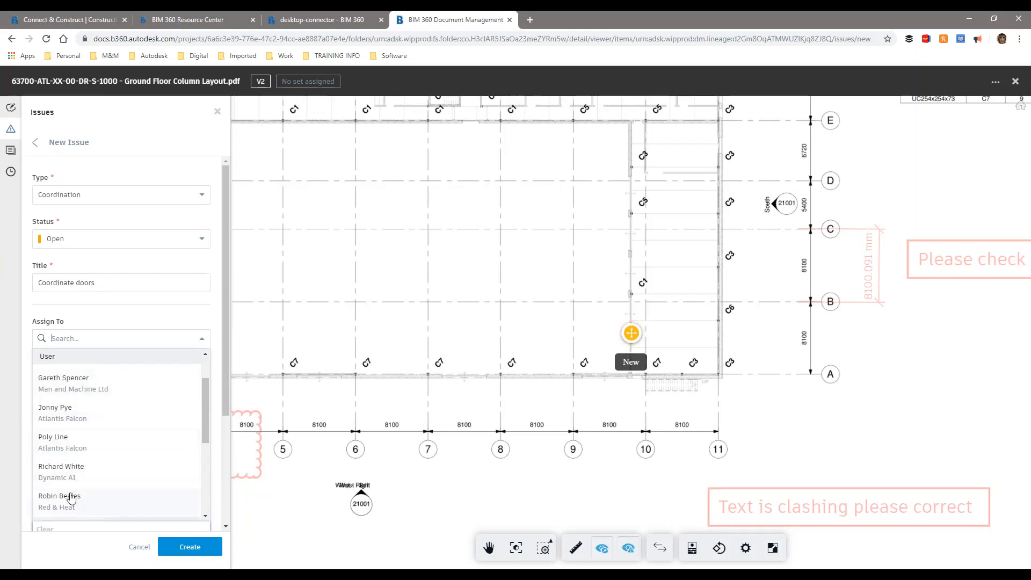
{"action": "scroll", "coordinate": [81, 385], "scroll_direction": "down", "scroll_amount": 5}
{"action": "scroll", "coordinate": [61, 430], "scroll_direction": "up", "scroll_amount": 2}
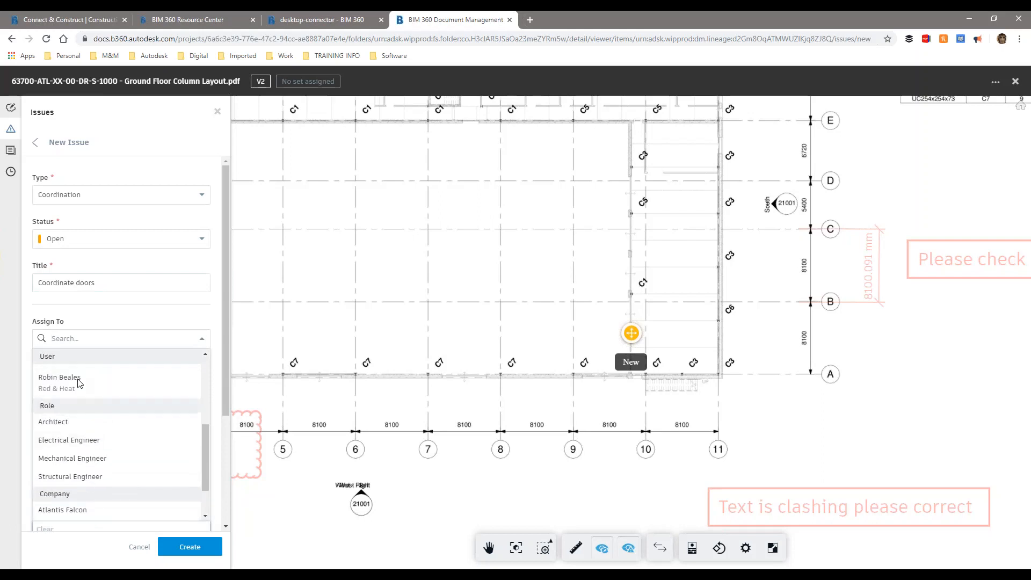
{"action": "scroll", "coordinate": [65, 480], "scroll_direction": "down", "scroll_amount": 2}
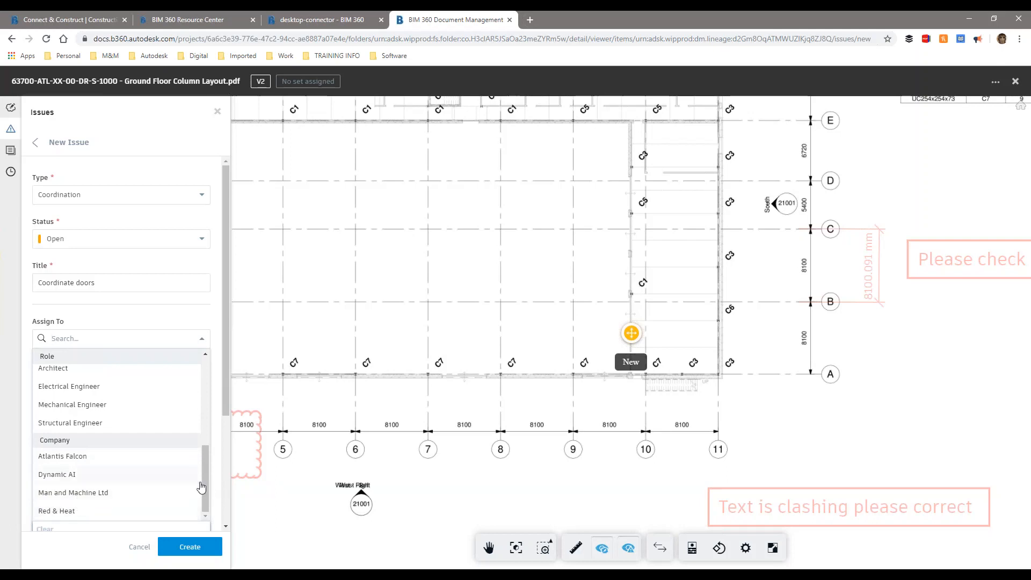
{"action": "left_click_drag", "start_coordinate": [206, 483], "coordinate": [206, 398]}
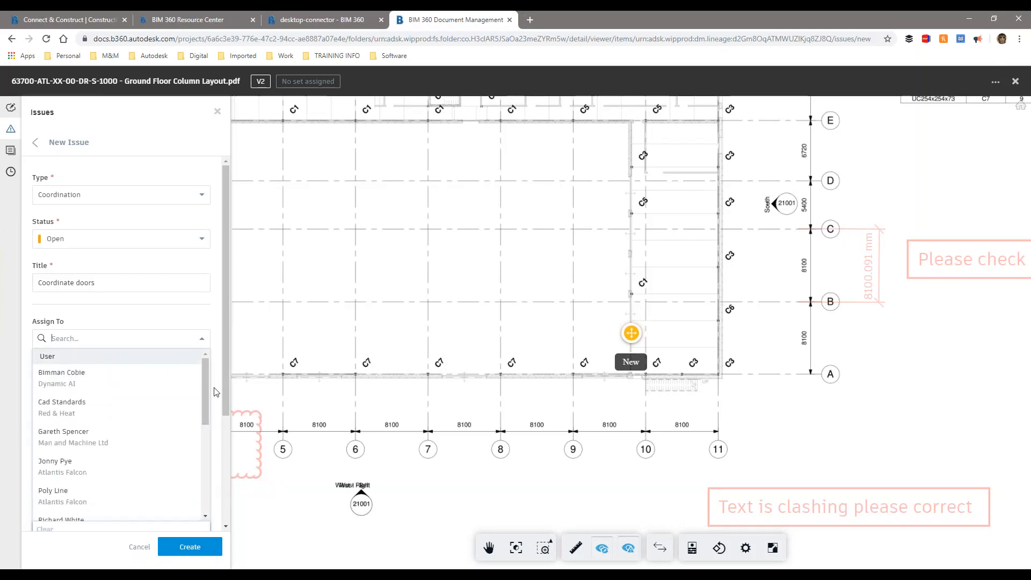
{"action": "left_click", "coordinate": [63, 467]}
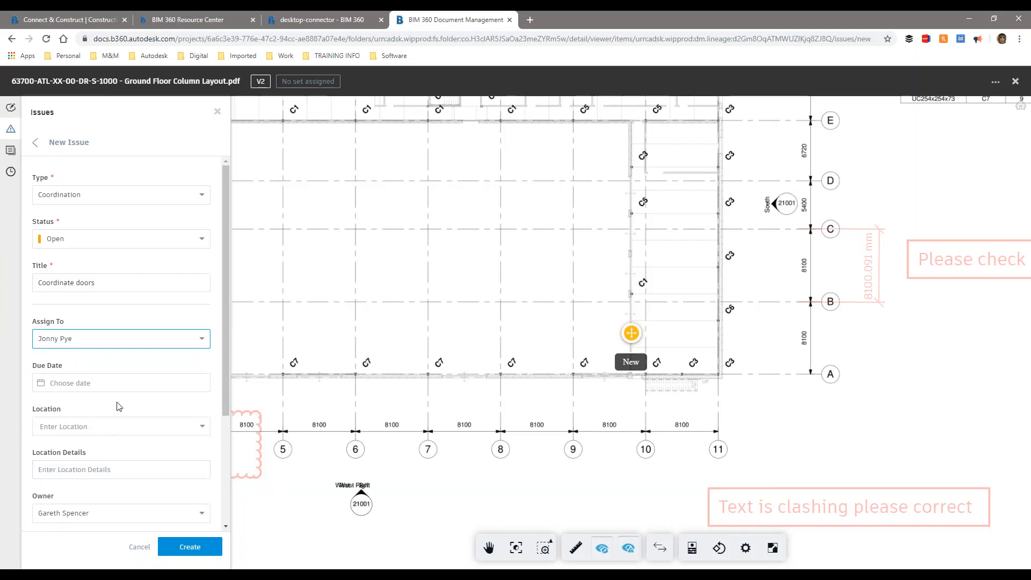
Step: Review the roles and companies the issue could be assigned to, keeping the chosen user as assignee
{"action": "left_click", "coordinate": [205, 338]}
{"action": "left_click_drag", "start_coordinate": [203, 372], "coordinate": [213, 458]}
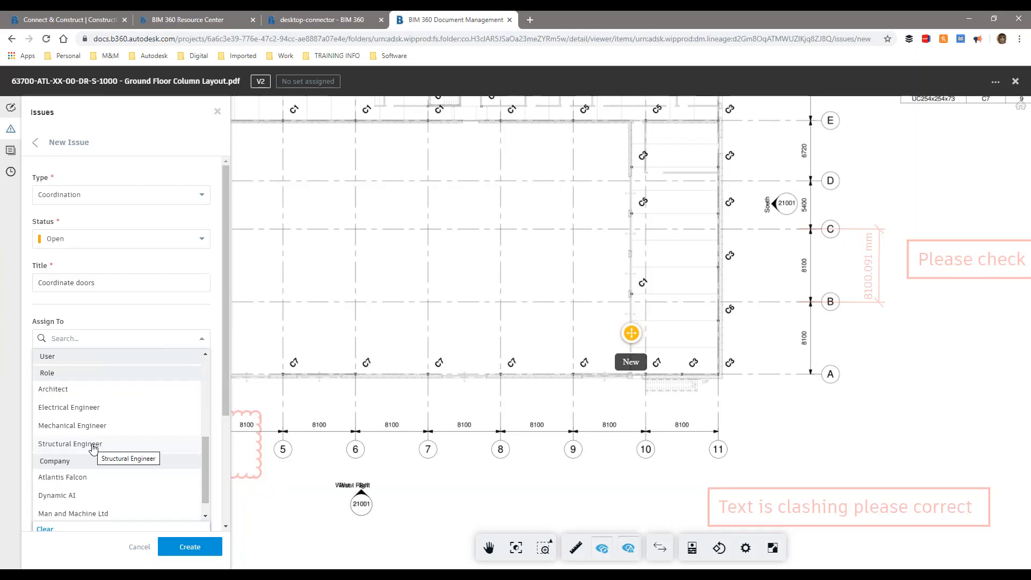
{"action": "scroll", "coordinate": [89, 468], "scroll_direction": "down", "scroll_amount": 3}
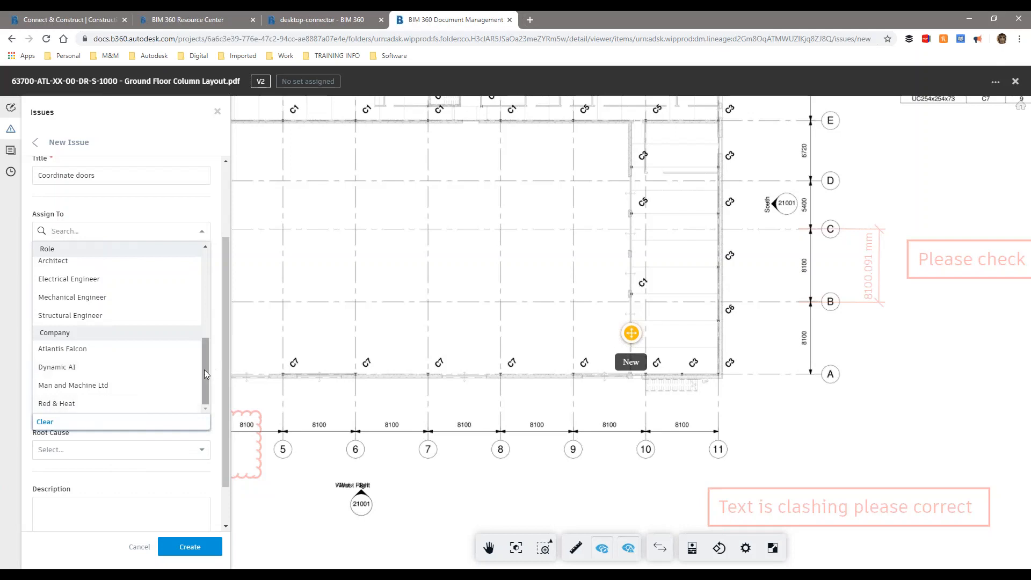
{"action": "left_click_drag", "start_coordinate": [204, 369], "coordinate": [201, 285]}
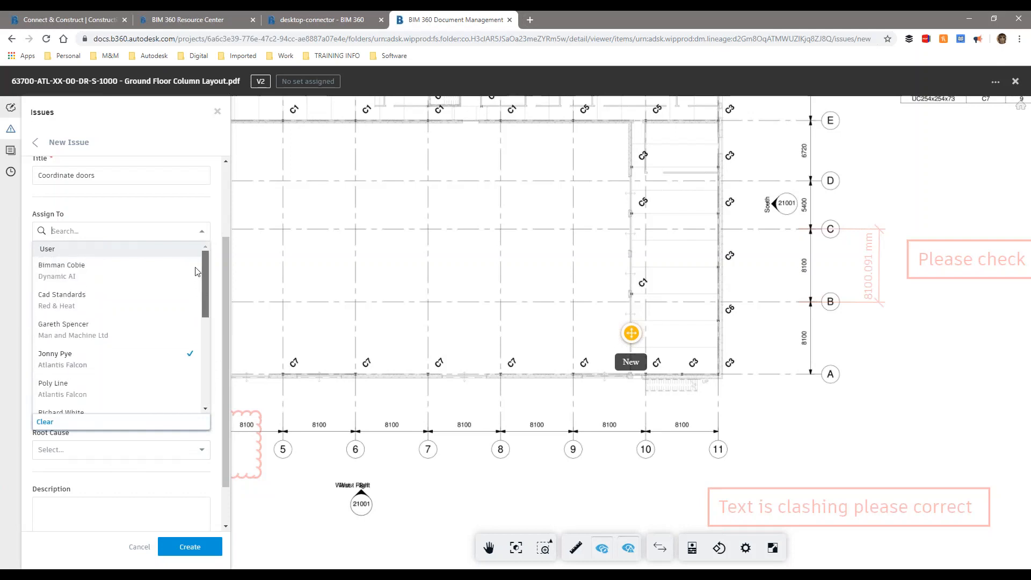
{"action": "left_click", "coordinate": [86, 358]}
Step: Set the issue's due date to 11 October 2019 and check the location fields, leaving them empty
{"action": "left_click", "coordinate": [104, 277]}
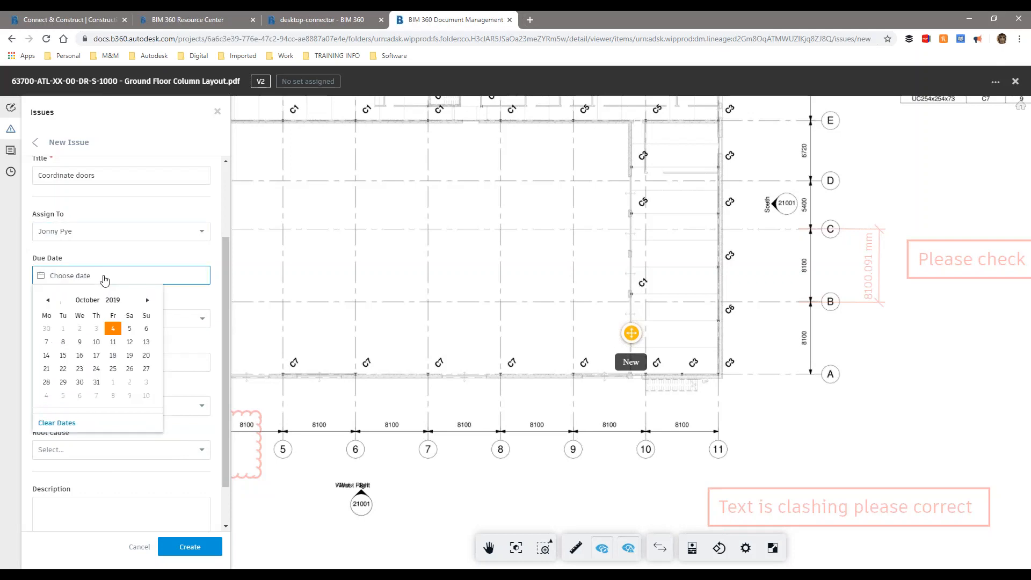
{"action": "left_click", "coordinate": [115, 346]}
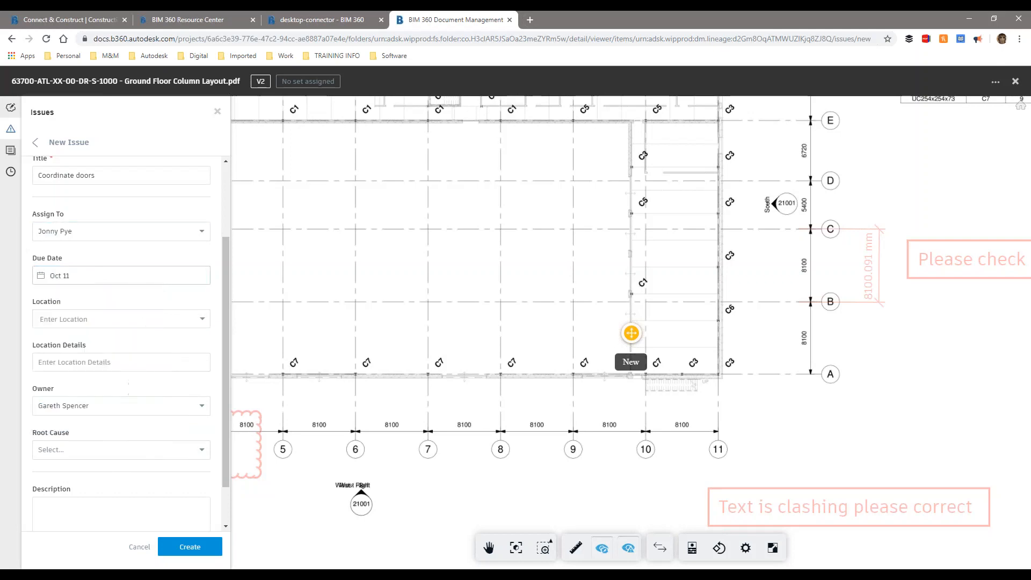
{"action": "left_click", "coordinate": [100, 320]}
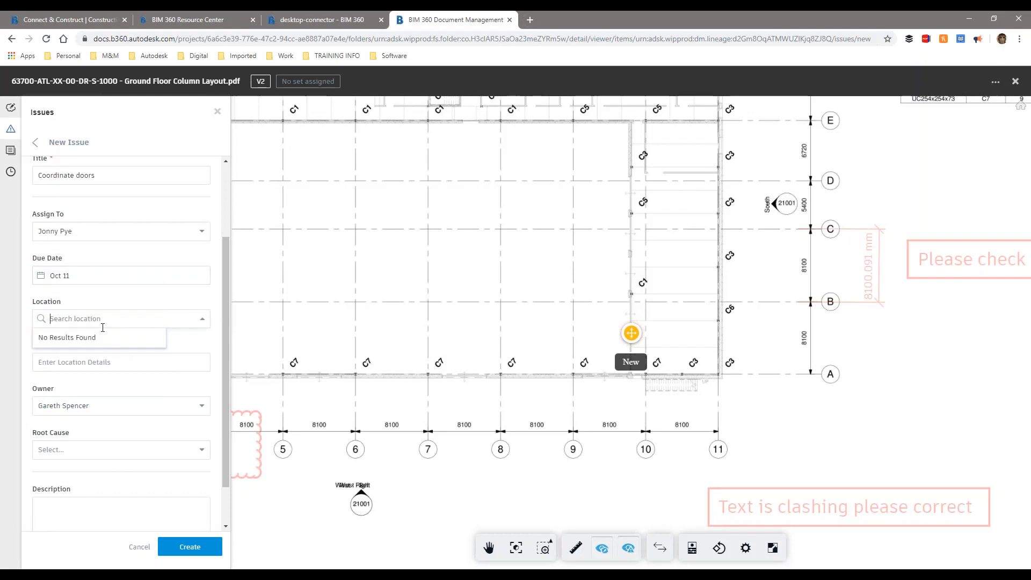
{"action": "left_click", "coordinate": [129, 364]}
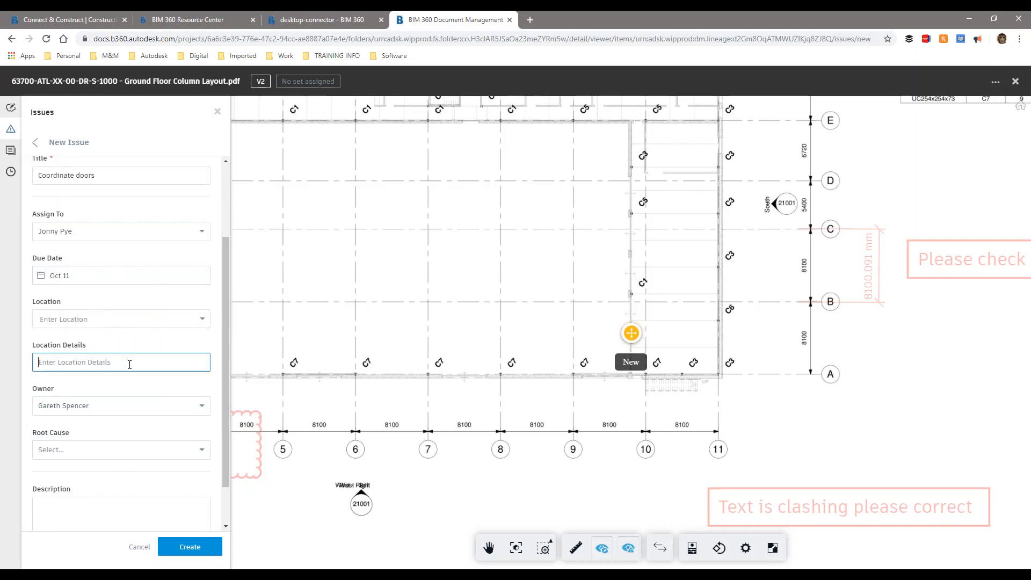
Step: Check the list of possible owners, keep the current owner, and set the issue's root cause to Coordination
{"action": "left_click", "coordinate": [125, 412]}
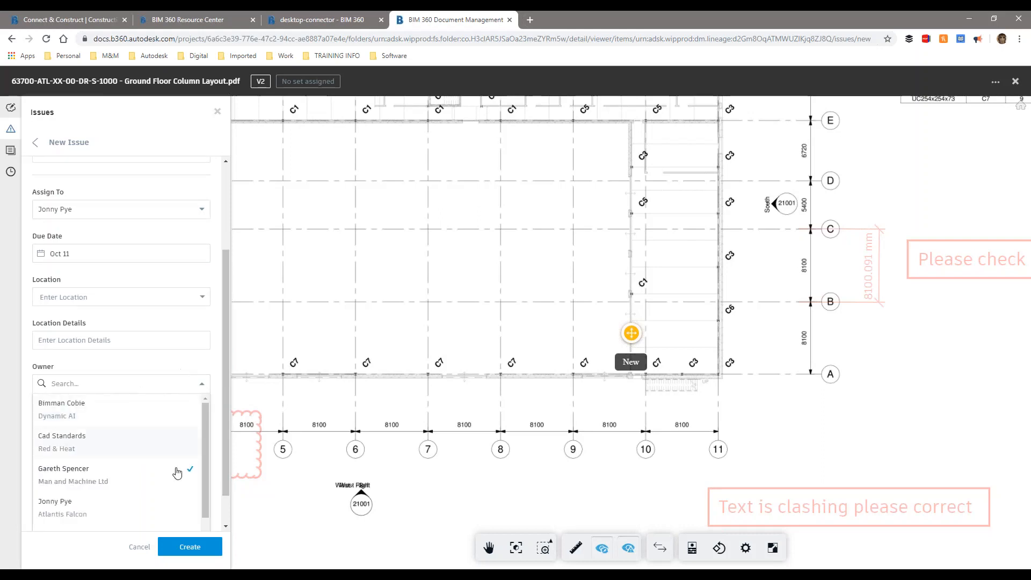
{"action": "left_click", "coordinate": [146, 475]}
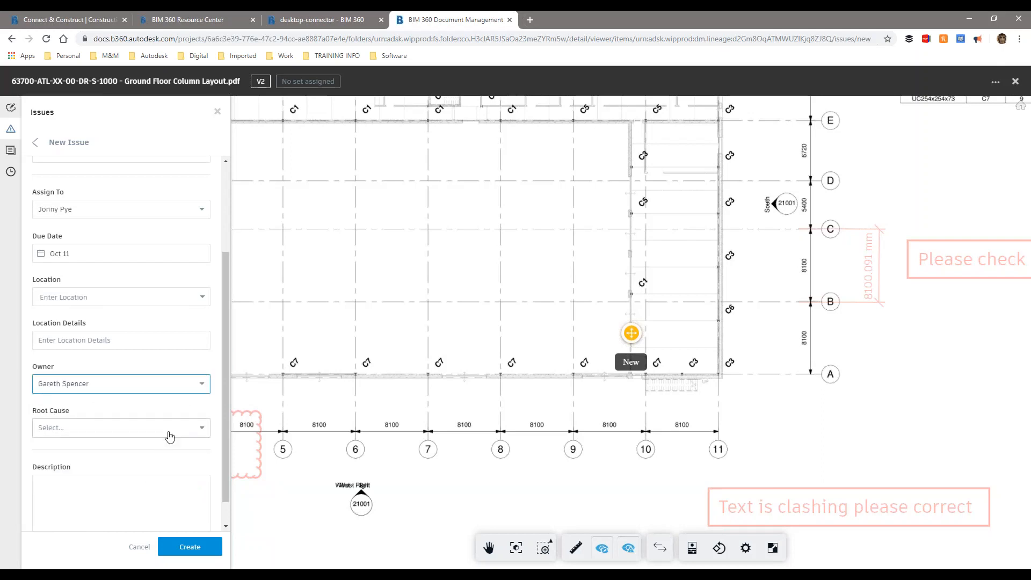
{"action": "left_click", "coordinate": [164, 428]}
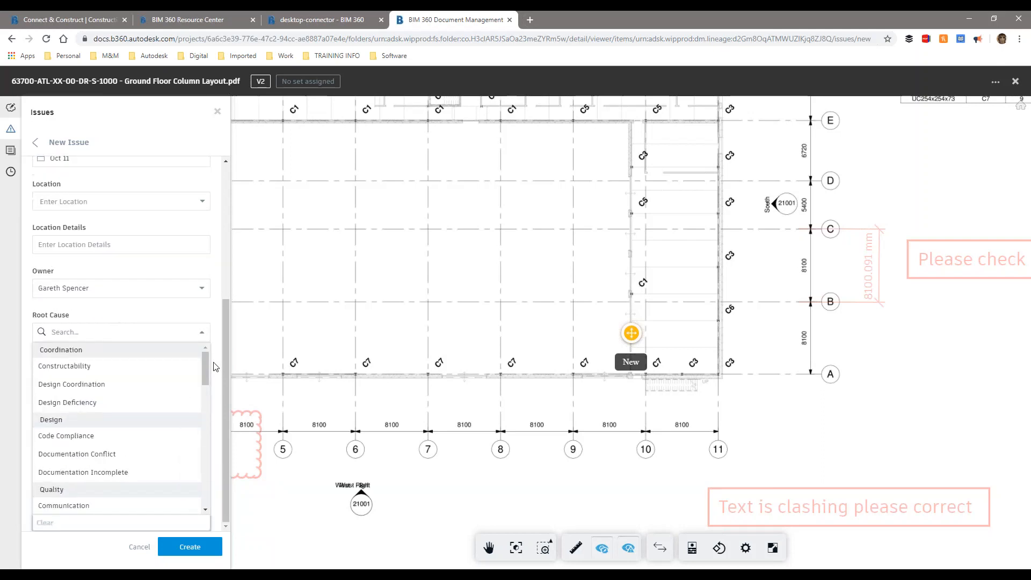
{"action": "left_click_drag", "start_coordinate": [208, 369], "coordinate": [207, 391]}
{"action": "left_click", "coordinate": [86, 439]}
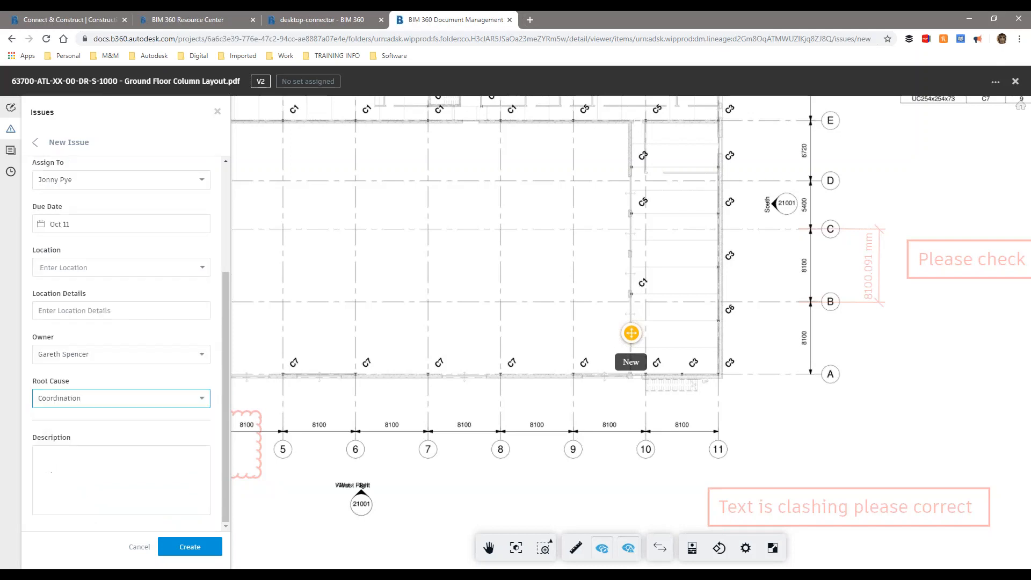
Step: Enter the description "Please look into this?" with "Thanks" on a separate line below, and create the issue
{"action": "left_click", "coordinate": [140, 457]}
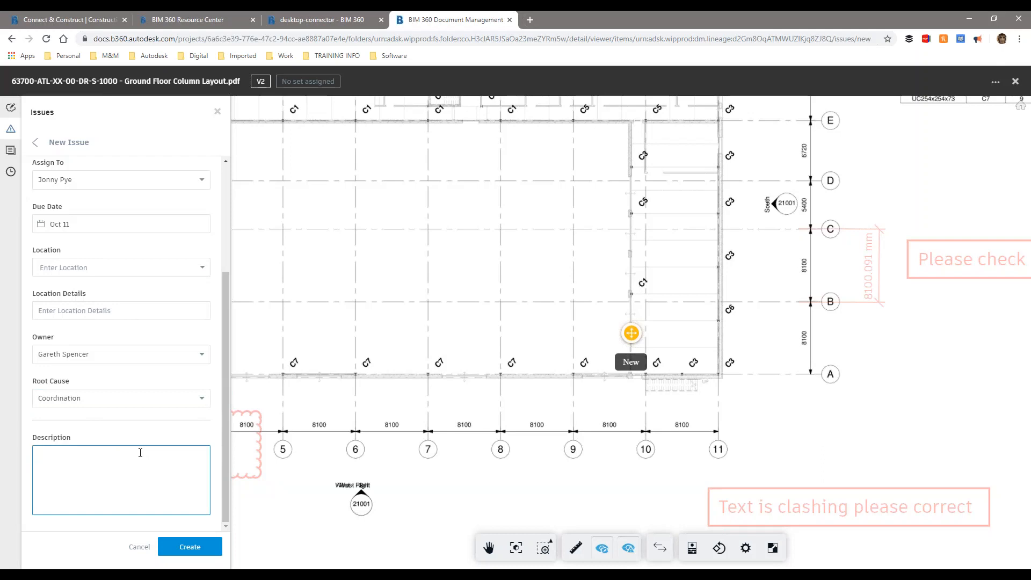
{"action": "type", "text": "Please look into this?"}
{"action": "key", "text": "Return"}
{"action": "key", "text": "Return"}
{"action": "type", "text": "Thnaks"}
{"action": "key", "text": "BackSpace"}
{"action": "key", "text": "BackSpace"}
{"action": "key", "text": "BackSpace"}
{"action": "key", "text": "BackSpace"}
{"action": "type", "text": "anks"}
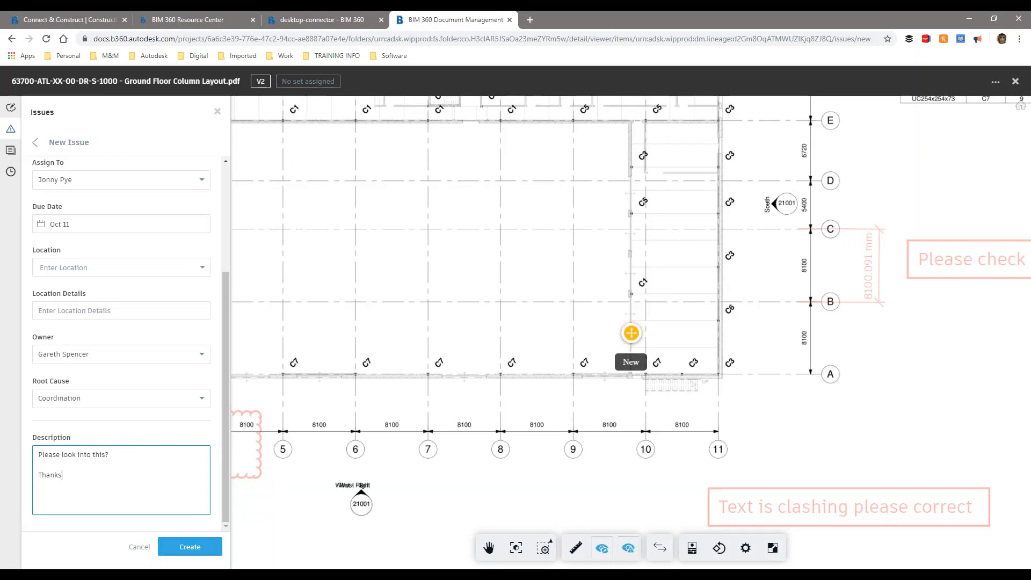
{"action": "left_click", "coordinate": [188, 548]}
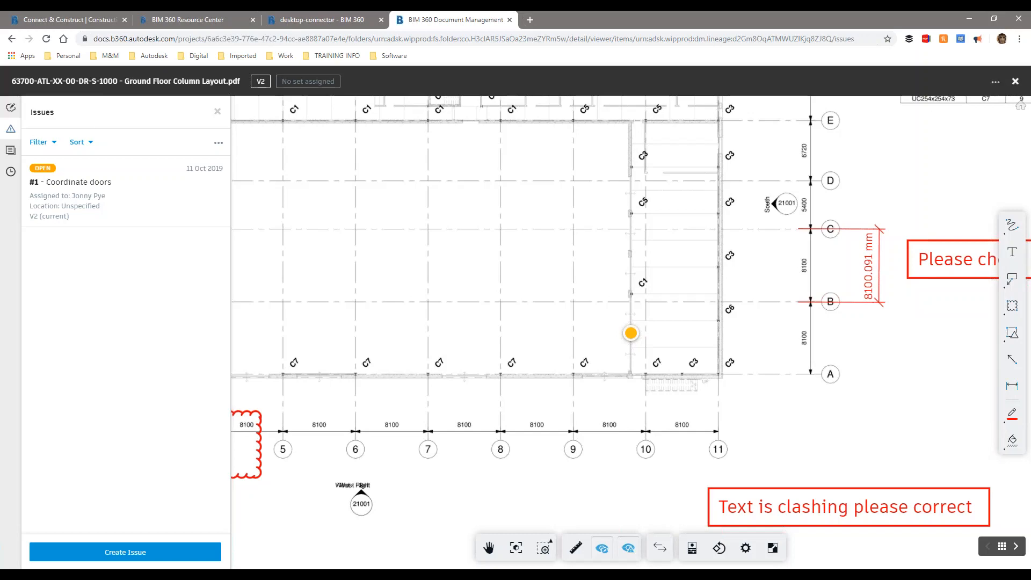
Step: Close the drawing and open 63700-ATL-XX-ZZ-M3-S-1000.rvt from the structural engineer's 4.3.Models (RVT) folder
{"action": "left_click", "coordinate": [1015, 81]}
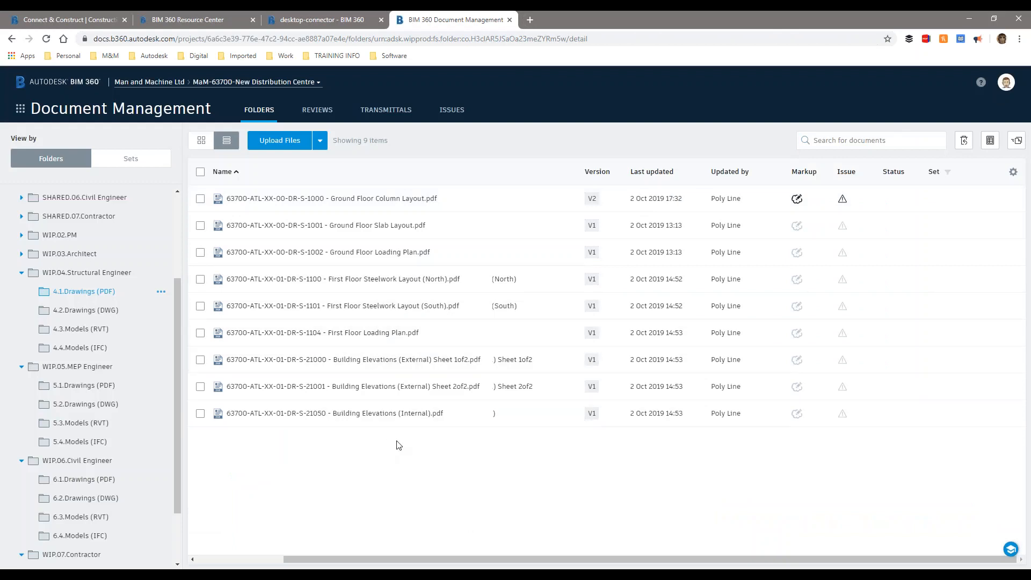
{"action": "left_click", "coordinate": [105, 334]}
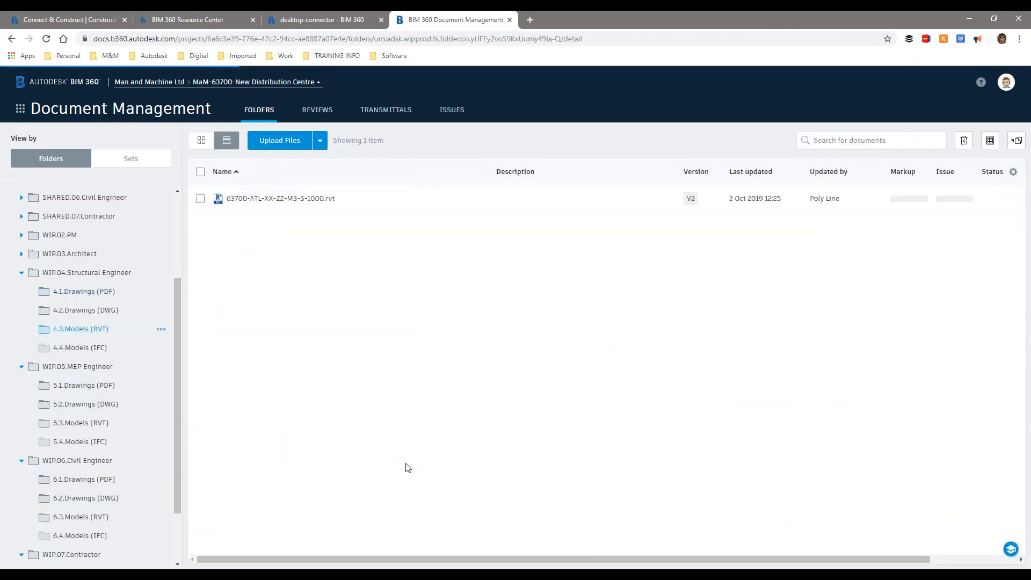
{"action": "left_click", "coordinate": [312, 200]}
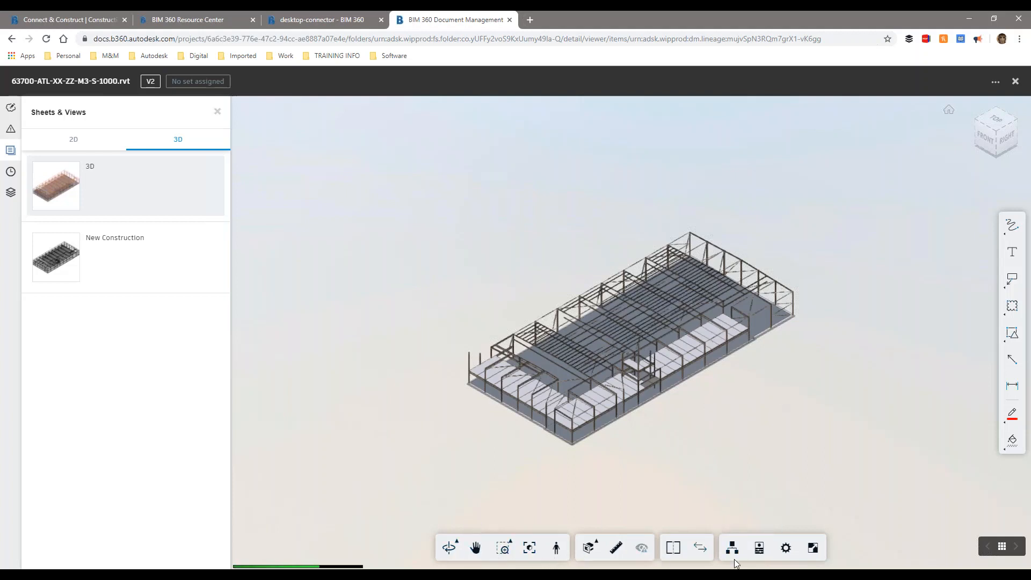
Step: Examine the constraints, structural and dimension properties of a first-floor slab in the 3D model, and close the model viewer
{"action": "left_click", "coordinate": [719, 344]}
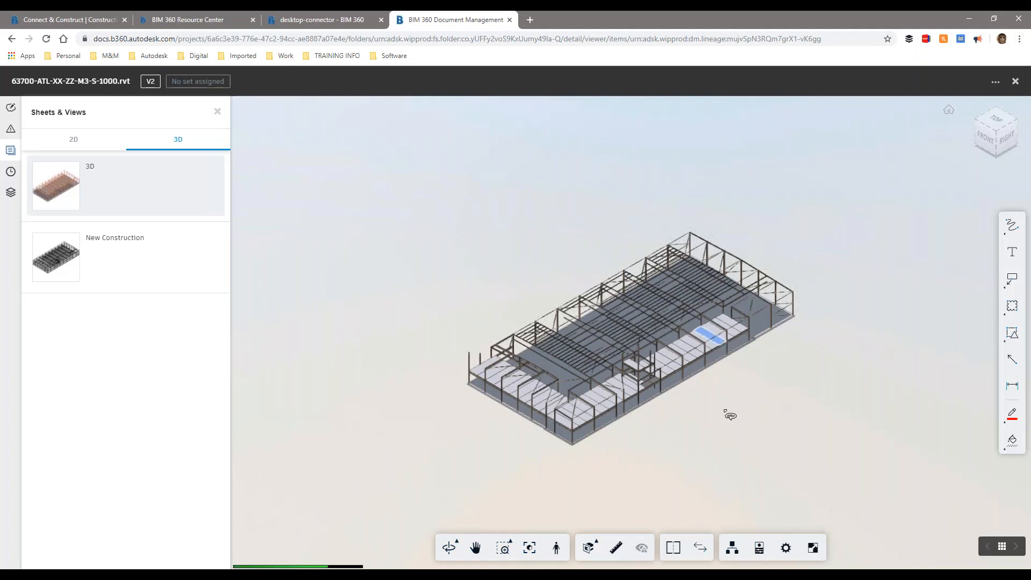
{"action": "left_click", "coordinate": [761, 548]}
{"action": "left_click_drag", "start_coordinate": [910, 201], "coordinate": [849, 144]}
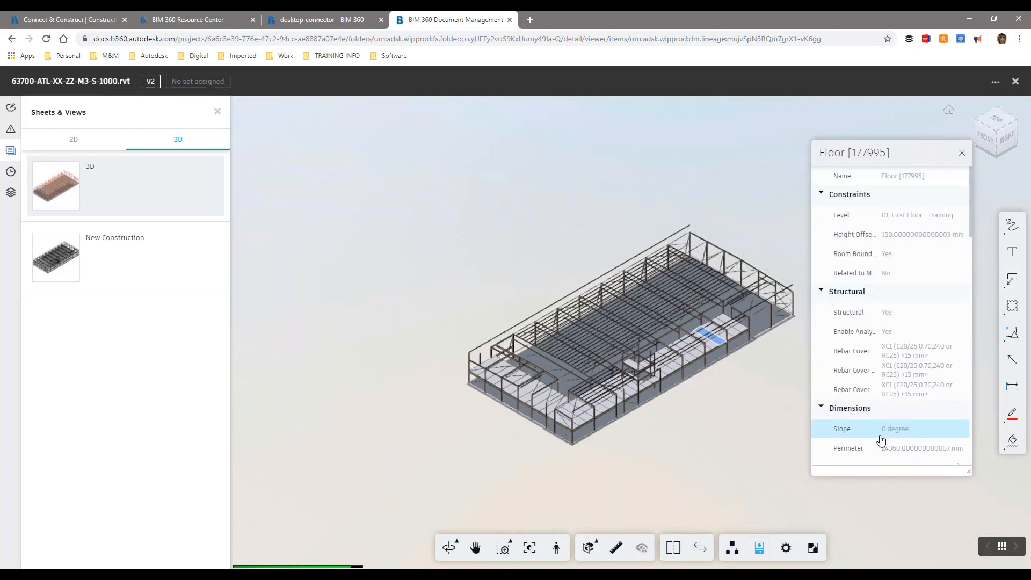
{"action": "scroll", "coordinate": [882, 441], "scroll_direction": "down", "scroll_amount": 4}
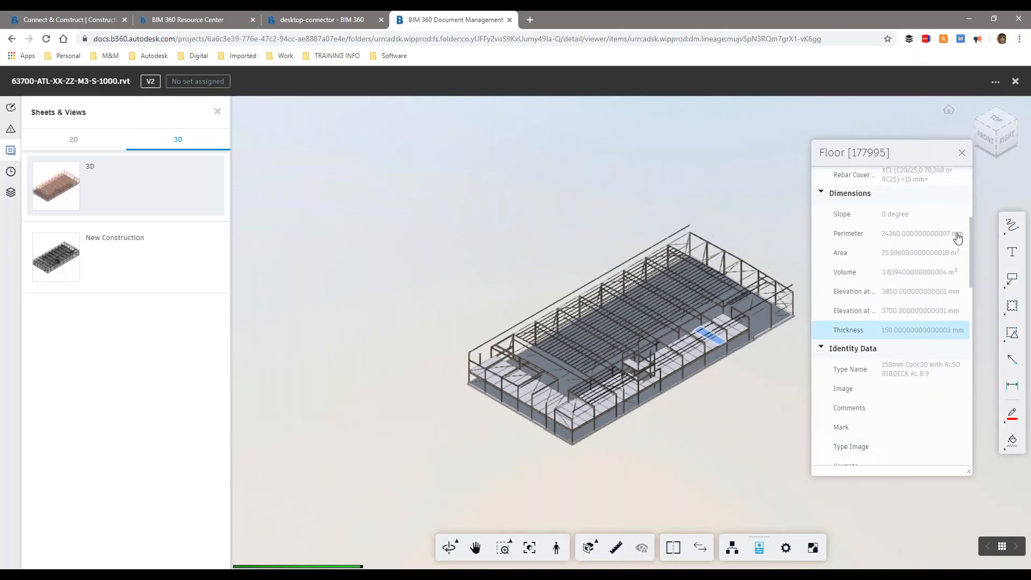
{"action": "left_click", "coordinate": [962, 153]}
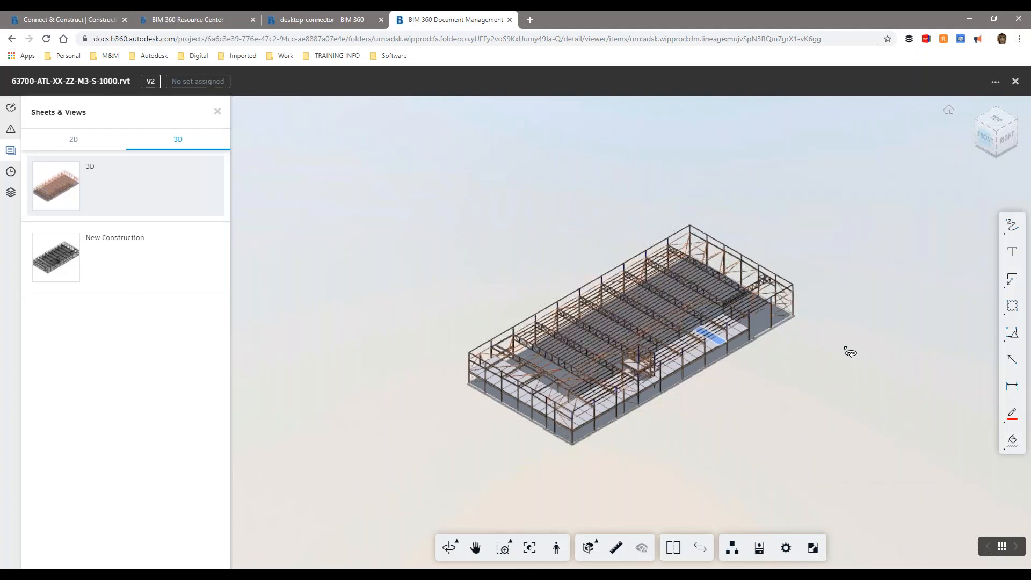
{"action": "left_click_drag", "start_coordinate": [849, 349], "coordinate": [772, 380]}
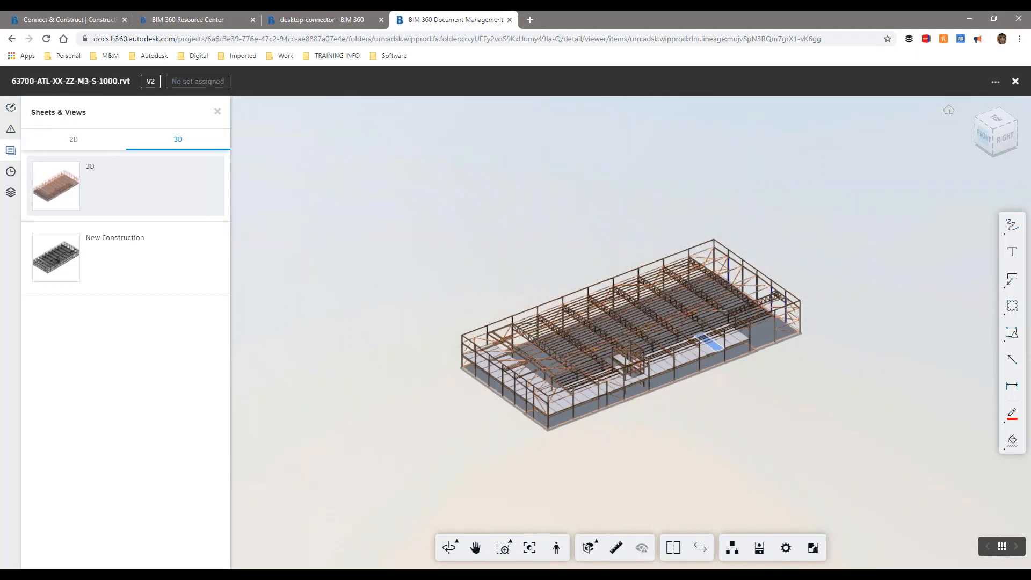
{"action": "left_click", "coordinate": [1015, 82]}
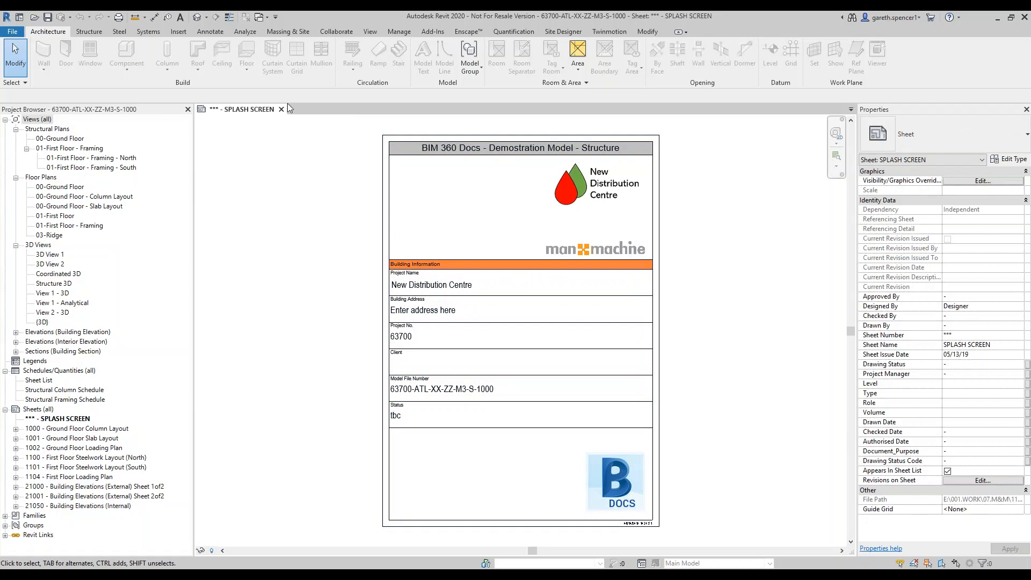
Step: Switch to Revit, examine the structural model in the default 3D and Structure 3D views, and close the model
{"action": "left_click", "coordinate": [195, 21]}
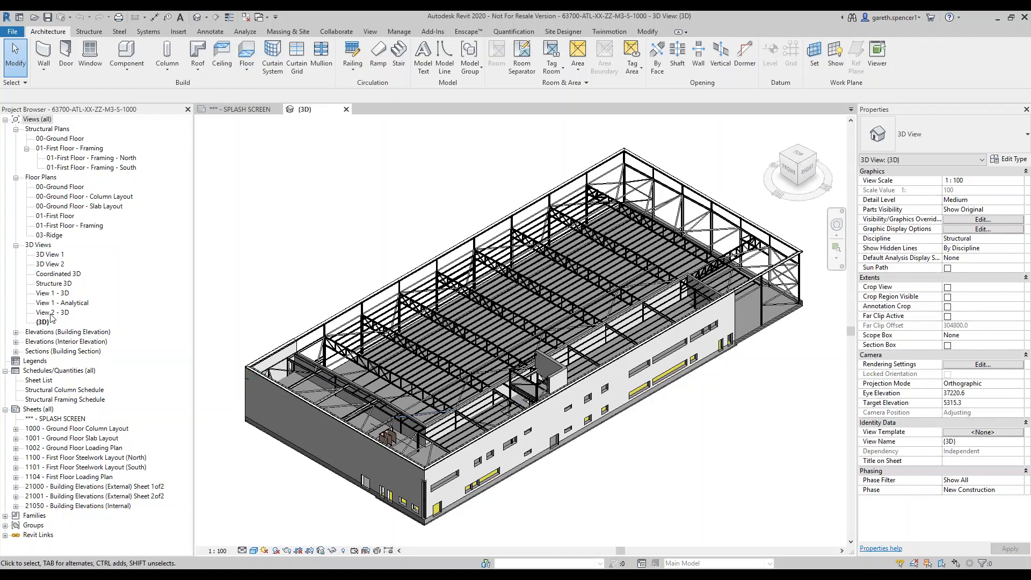
{"action": "left_click", "coordinate": [56, 284]}
{"action": "double_click", "coordinate": [56, 285]}
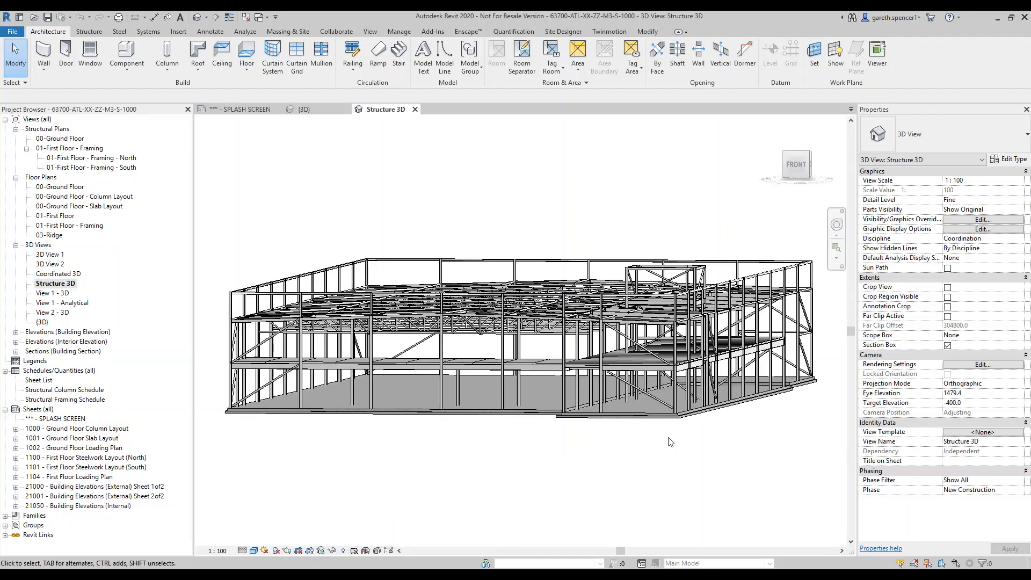
{"action": "middle_click_drag", "start_coordinate": [621, 410], "coordinate": [595, 483], "text": "shift"}
{"action": "scroll", "coordinate": [579, 473], "scroll_direction": "down", "scroll_amount": 3}
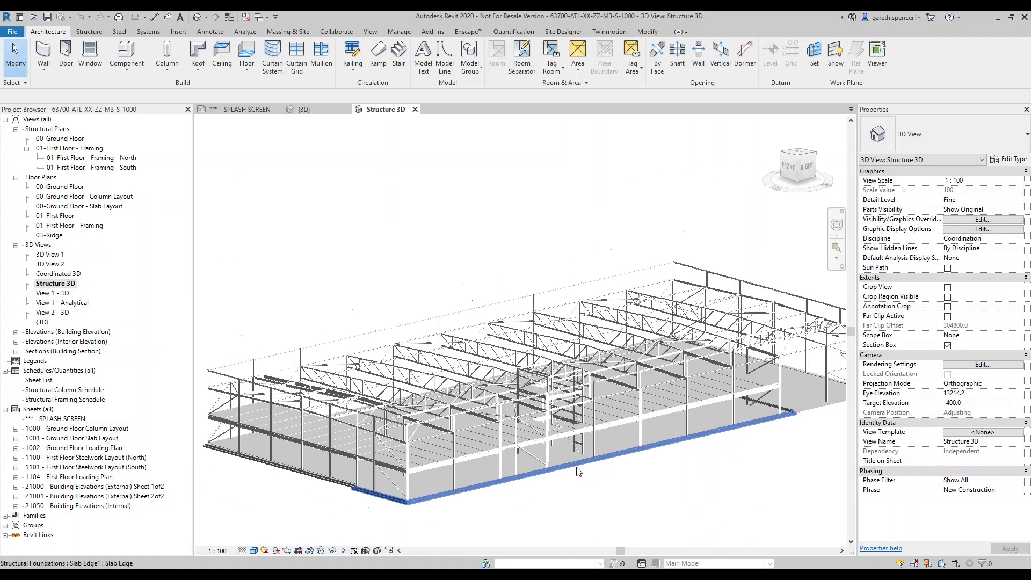
{"action": "left_click", "coordinate": [12, 31]}
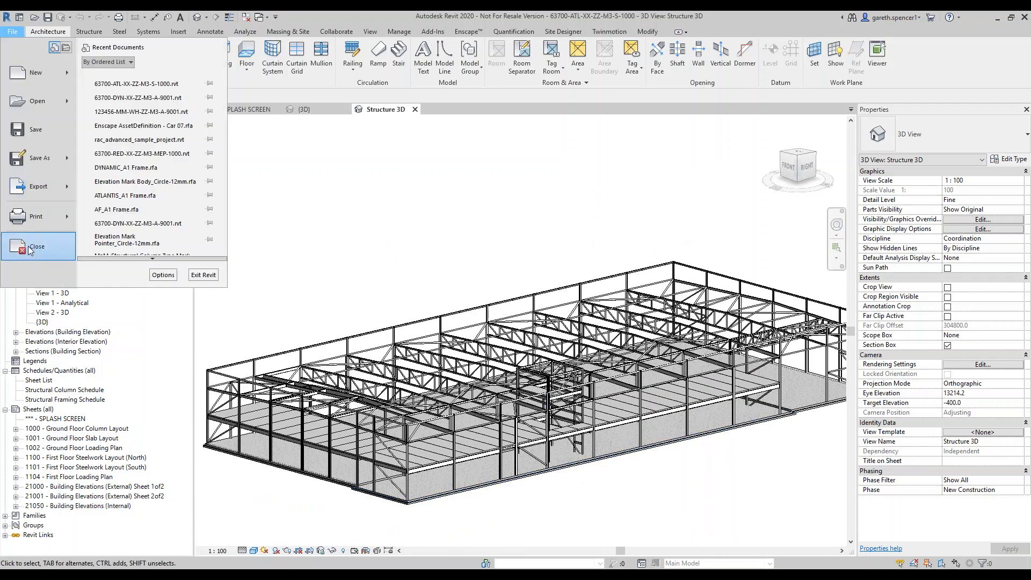
{"action": "left_click", "coordinate": [32, 252]}
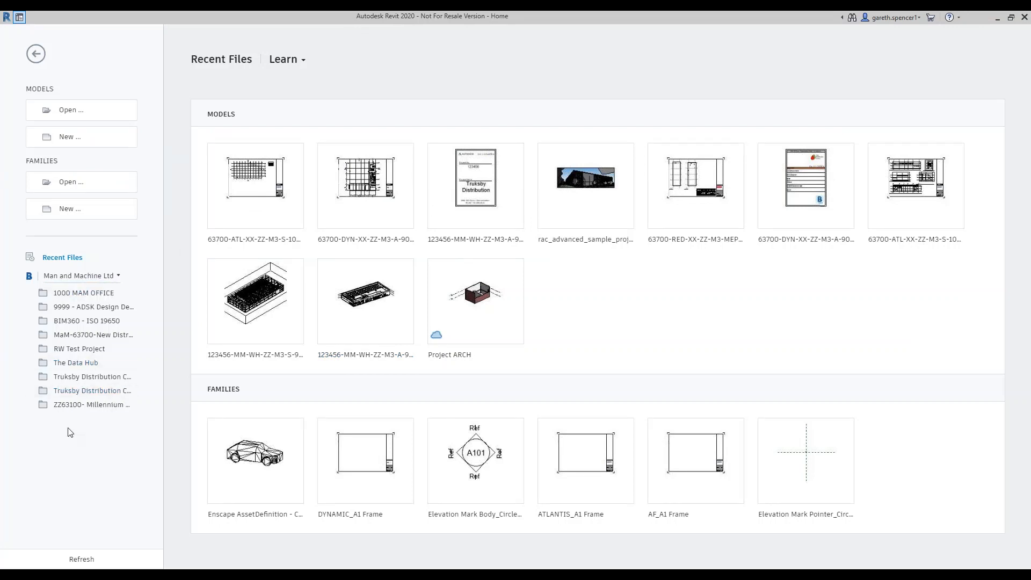
Step: Browse the MaM-63700-New Distribution Centre project files to WIP.04.Structural Engineer's 4.3.Models (RVT) folder
{"action": "left_click", "coordinate": [75, 338]}
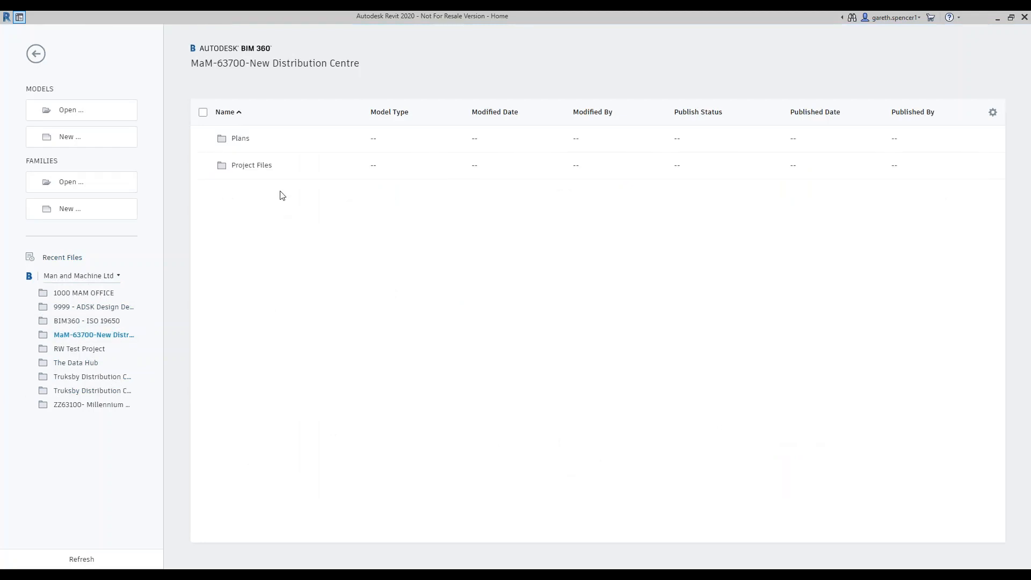
{"action": "left_click", "coordinate": [260, 166]}
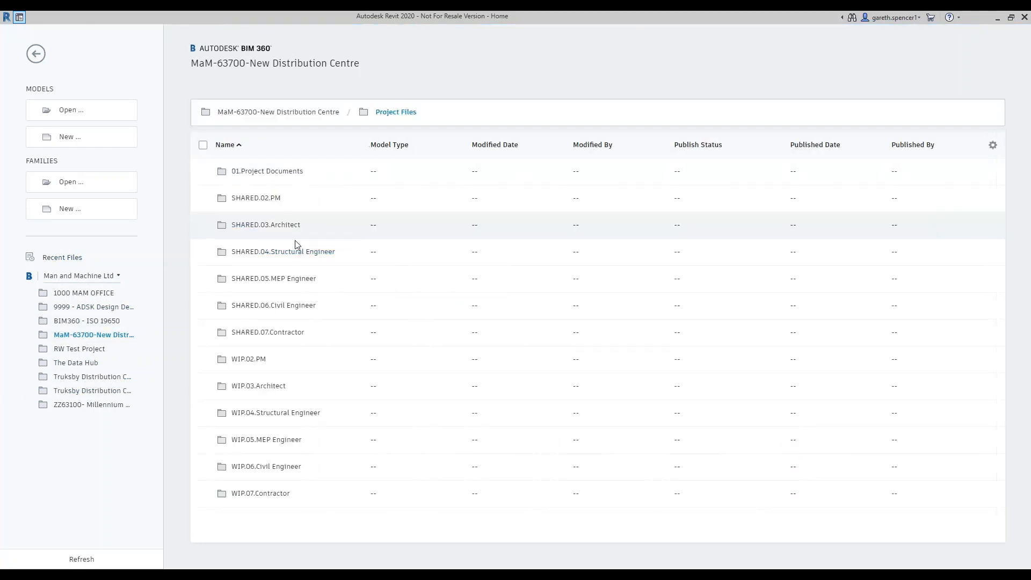
{"action": "left_click", "coordinate": [282, 422]}
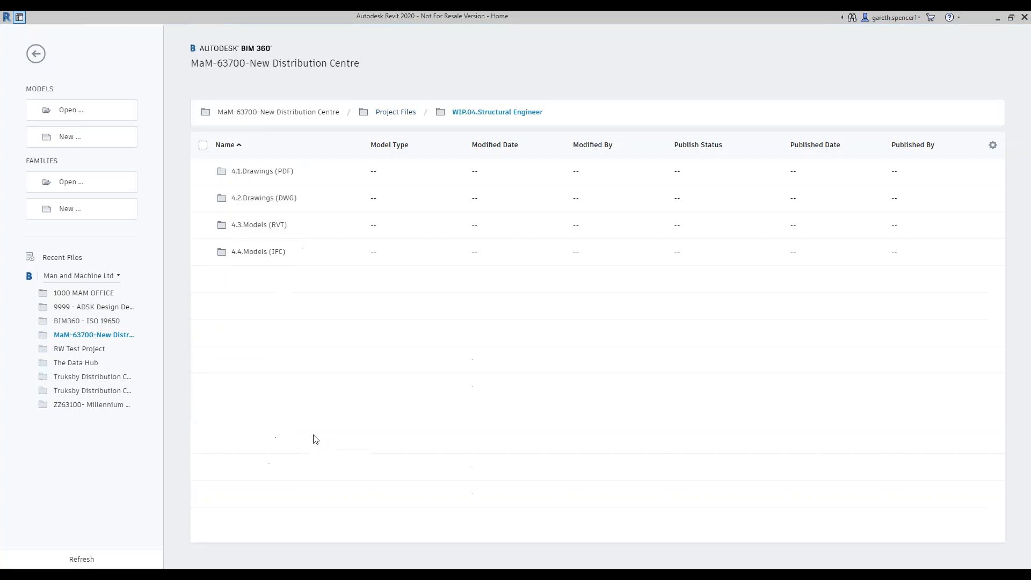
{"action": "left_click", "coordinate": [263, 225]}
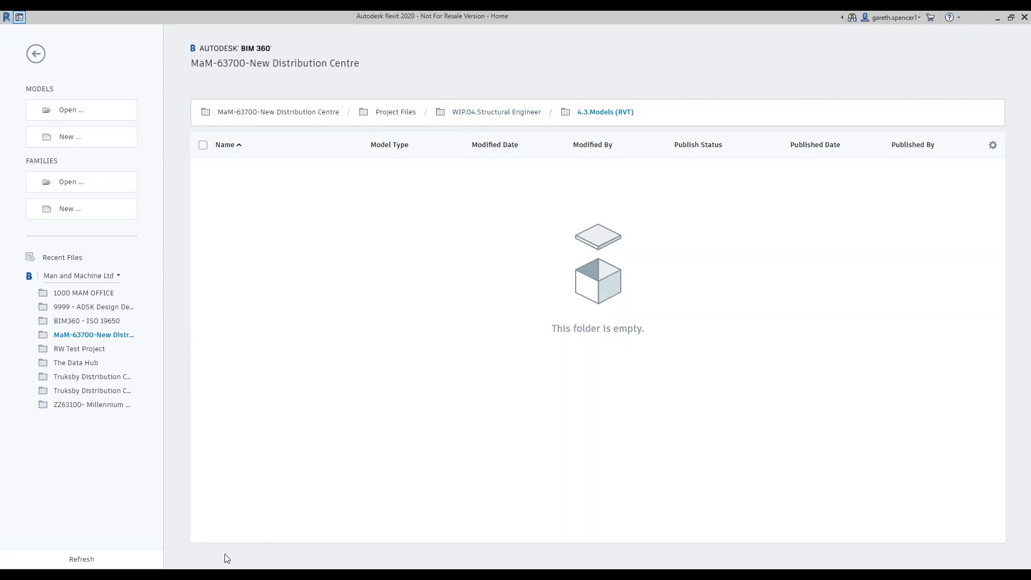
Step: Open the 63700-ATL-XX-ZZ-M3-S-1000 model, keep its Structure 3D view open instead of the default 3D view, and orient it to the top-front-right corner
{"action": "mouse_move", "coordinate": [144, 576]}
{"action": "double_click", "coordinate": [71, 336]}
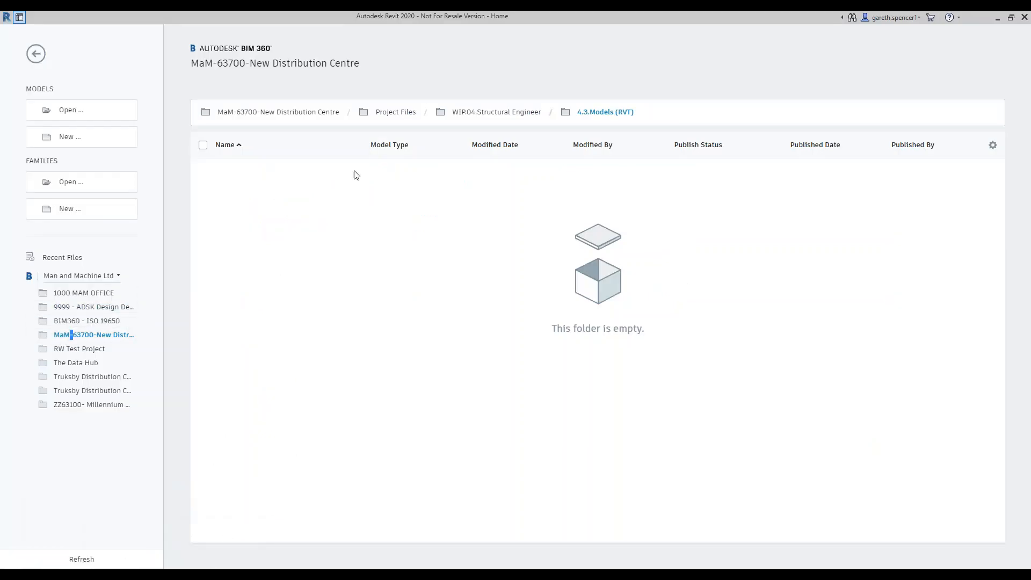
{"action": "left_click", "coordinate": [498, 112]}
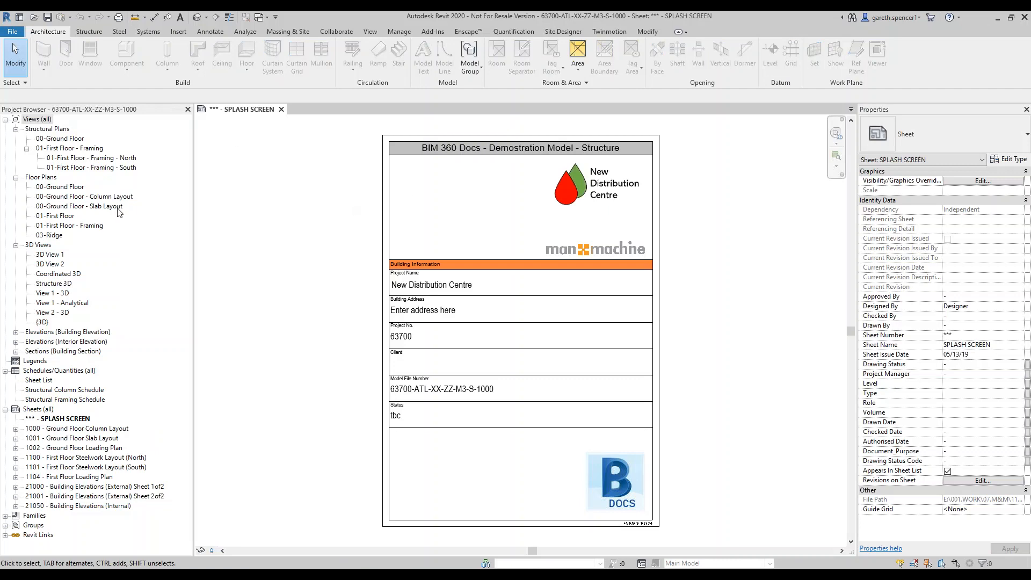
{"action": "left_click", "coordinate": [42, 322]}
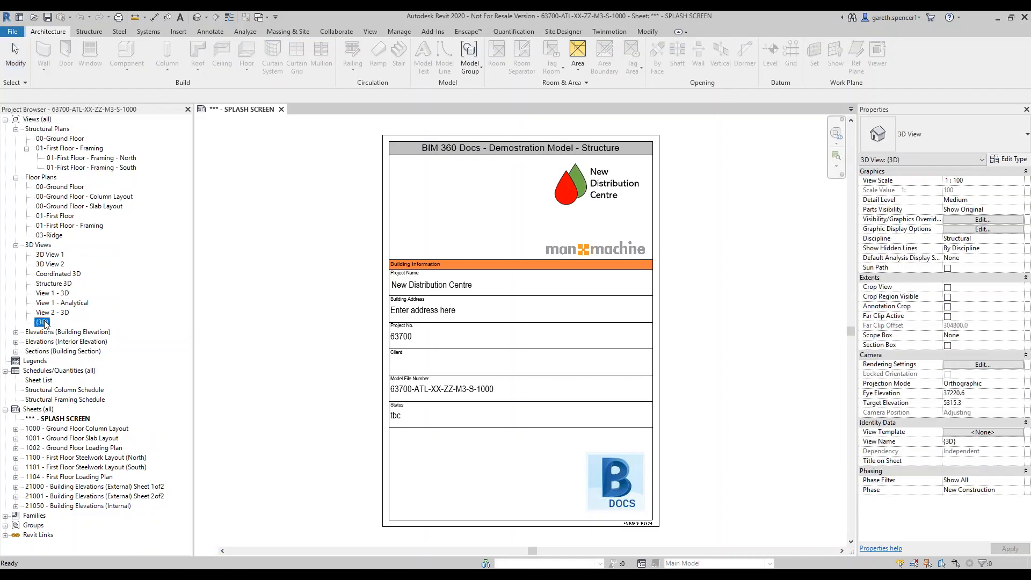
{"action": "double_click", "coordinate": [43, 323]}
{"action": "double_click", "coordinate": [55, 283]}
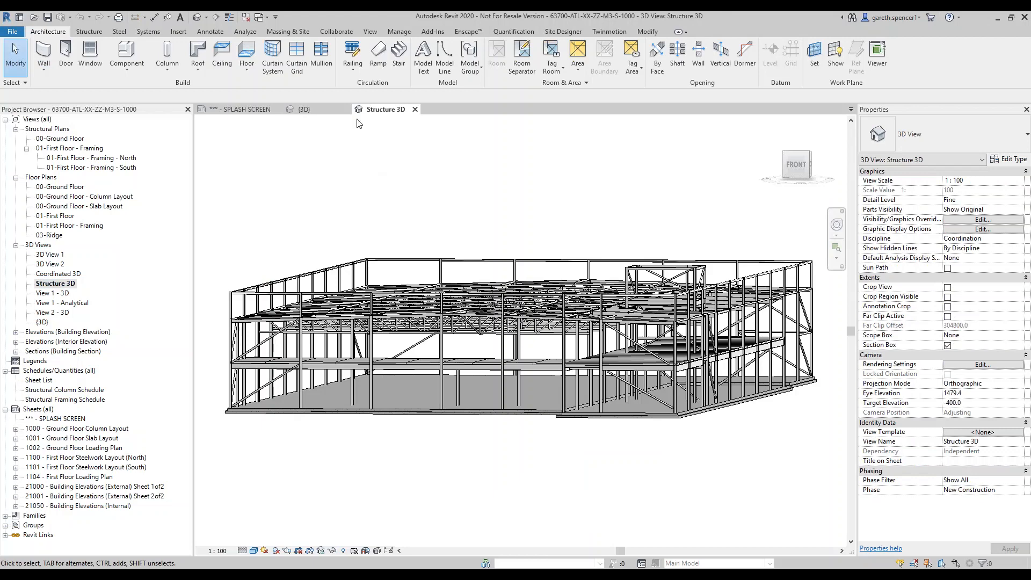
{"action": "left_click", "coordinate": [345, 109]}
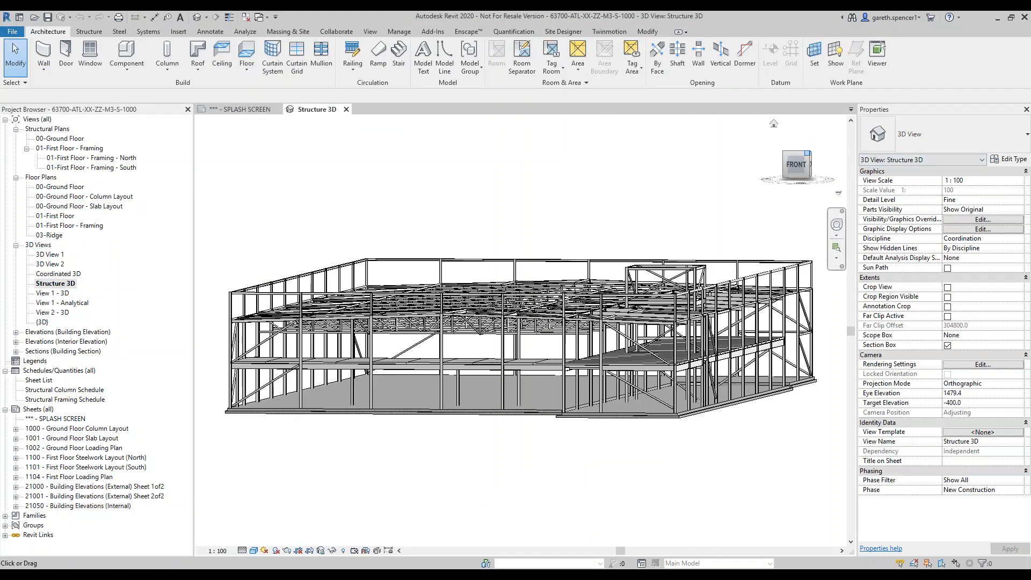
{"action": "left_click", "coordinate": [808, 153]}
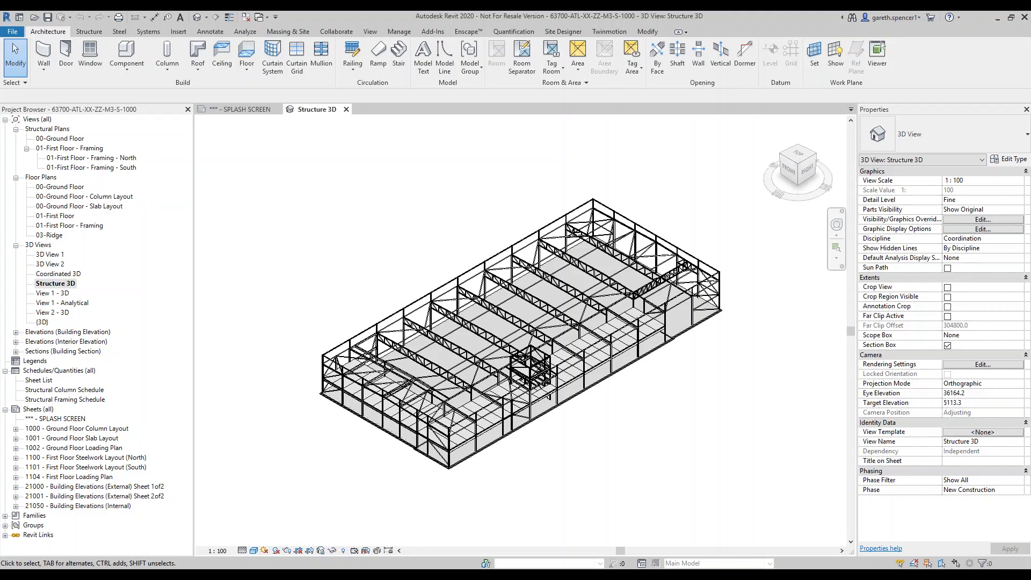
Step: Start saving the structural model as a cloud model in Man and Machine Ltd's MaM-63700-New Distribution Centre project, under Project Files
{"action": "left_click", "coordinate": [12, 32]}
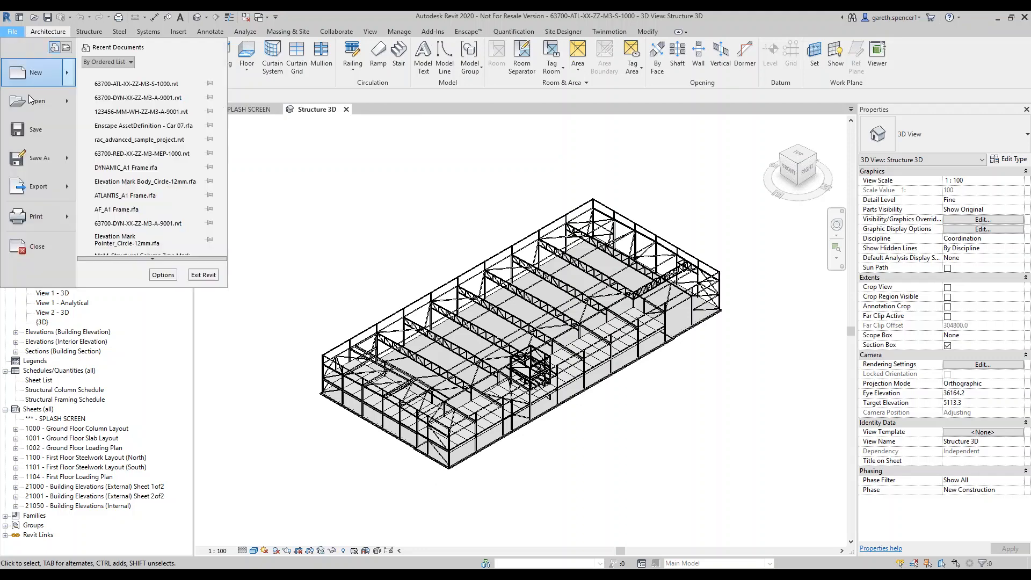
{"action": "mouse_move", "coordinate": [40, 168]}
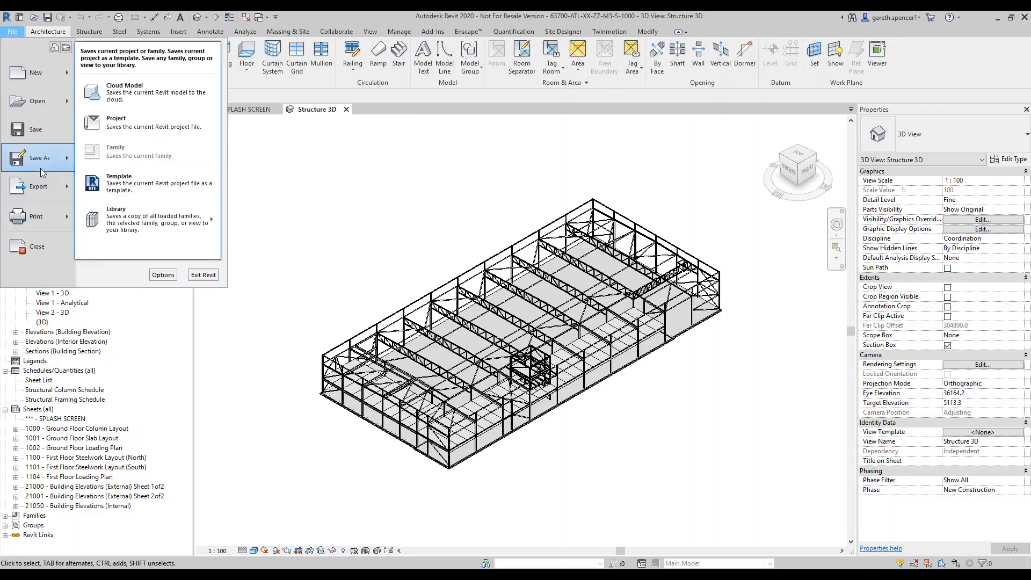
{"action": "left_click", "coordinate": [153, 96]}
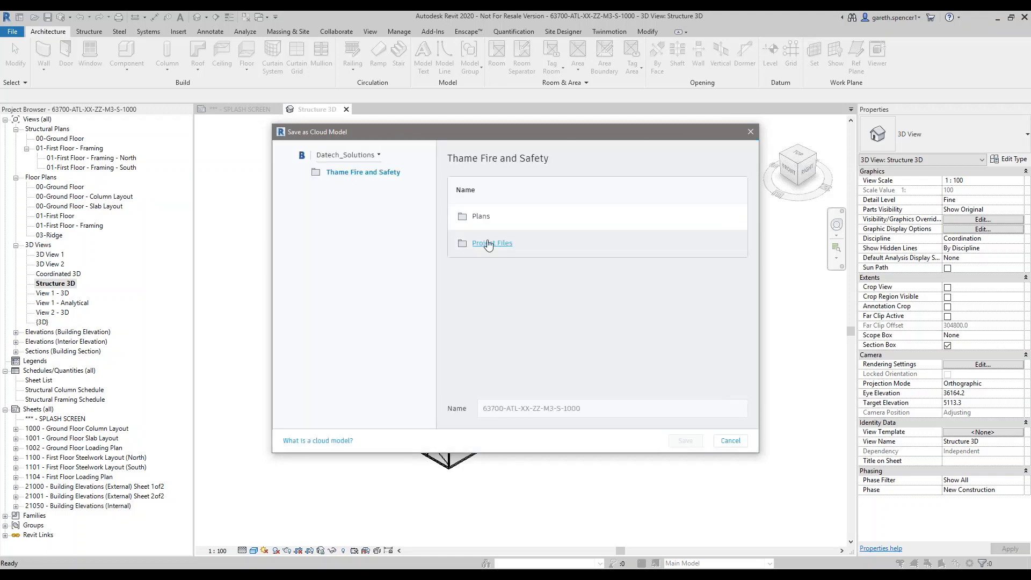
{"action": "left_click", "coordinate": [347, 156]}
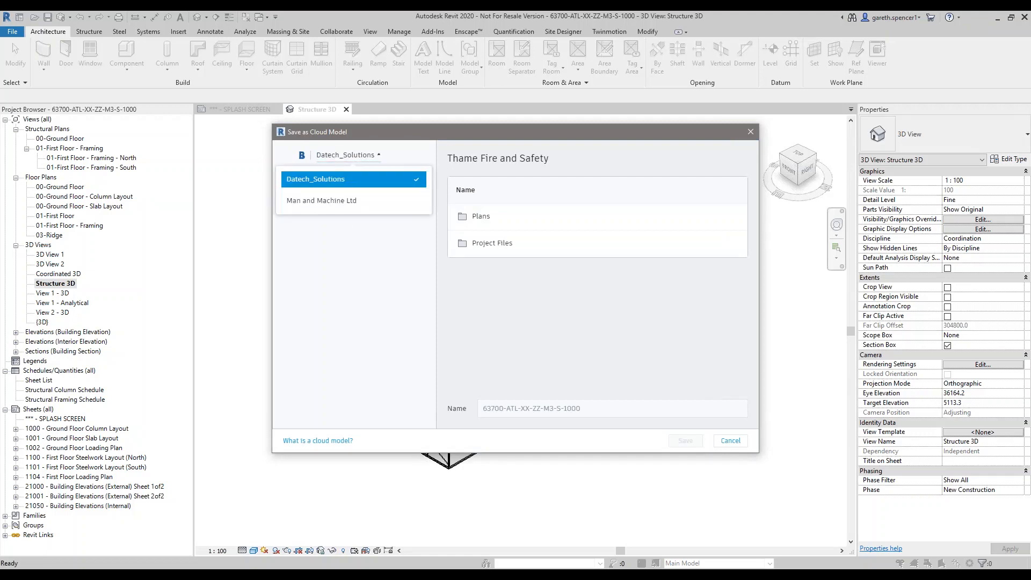
{"action": "left_click", "coordinate": [340, 201]}
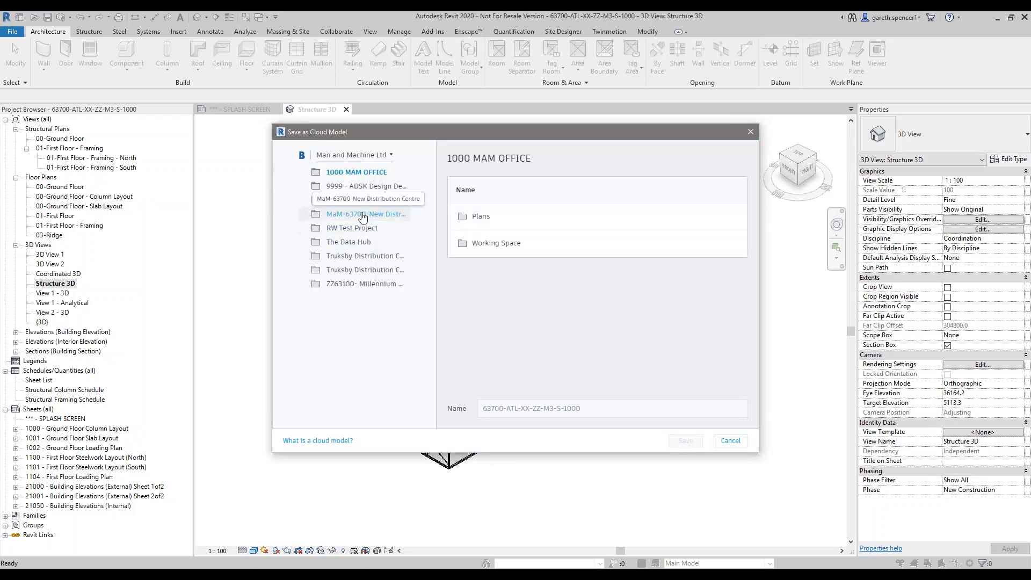
{"action": "left_click", "coordinate": [363, 214]}
{"action": "left_click", "coordinate": [484, 246]}
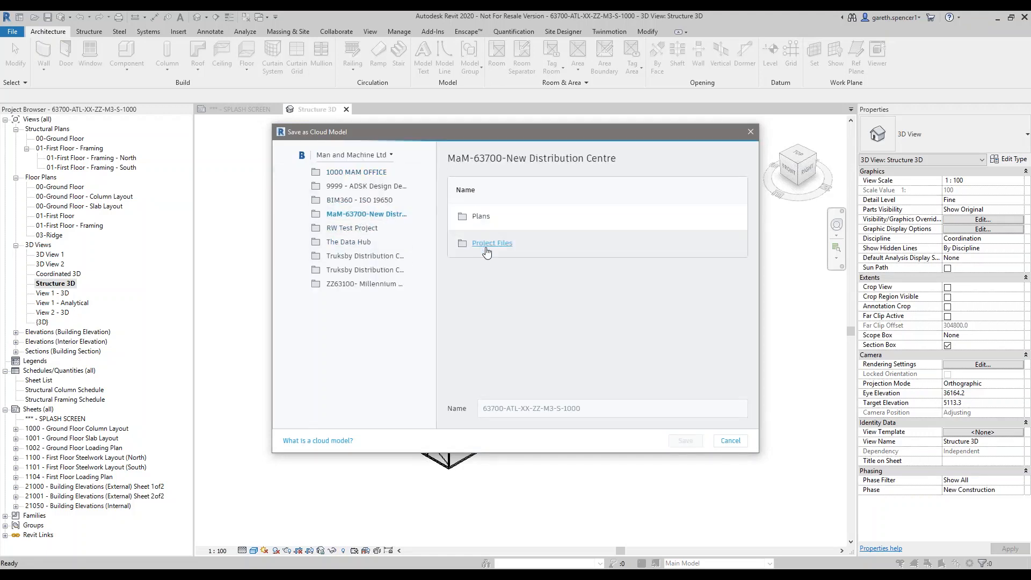
Step: Save cloud model 63700-ATL-XX-ZZ-M3-S-1000 in the 4.3.Models (RVT) folder of WIP.04.Structural Engineer
{"action": "scroll", "coordinate": [524, 368], "scroll_direction": "down", "scroll_amount": 3}
{"action": "scroll", "coordinate": [524, 369], "scroll_direction": "down", "scroll_amount": 3}
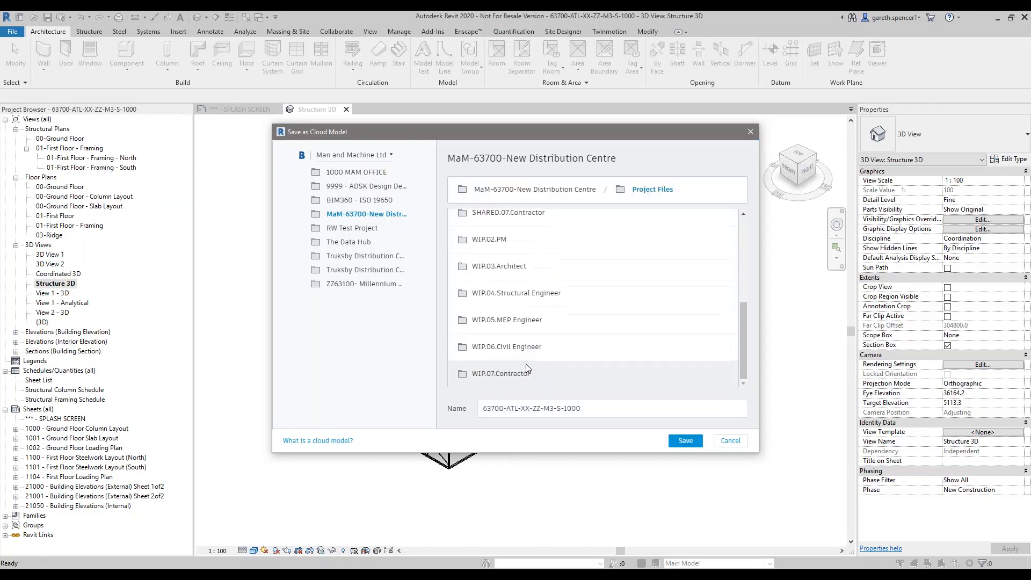
{"action": "left_click", "coordinate": [509, 298]}
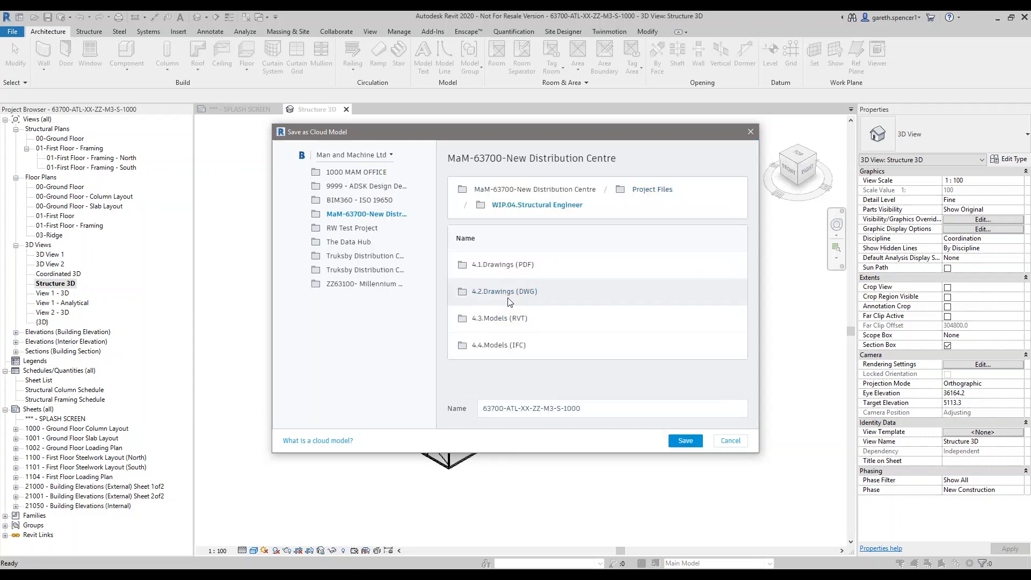
{"action": "left_click", "coordinate": [500, 318]}
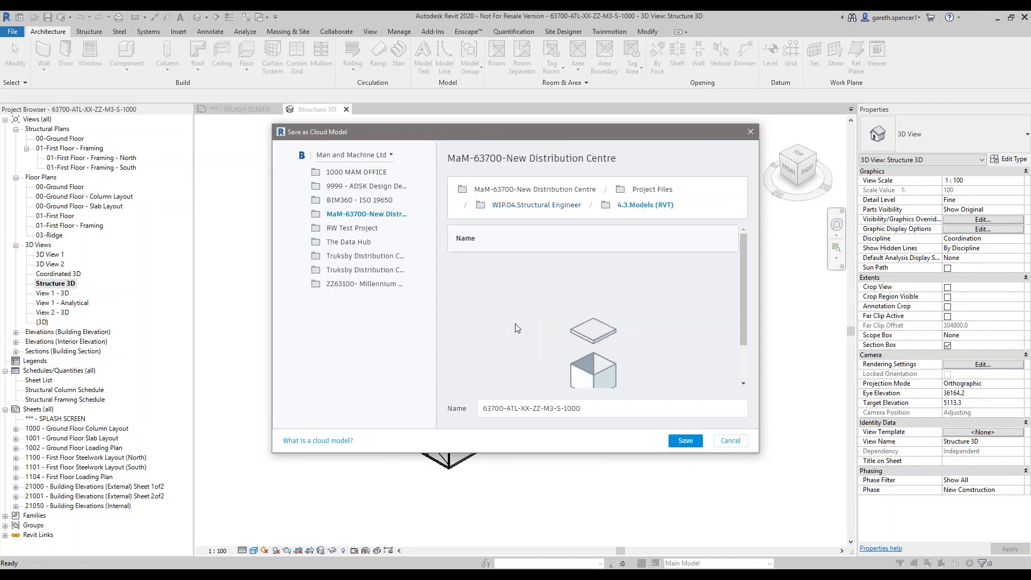
{"action": "left_click", "coordinate": [686, 441]}
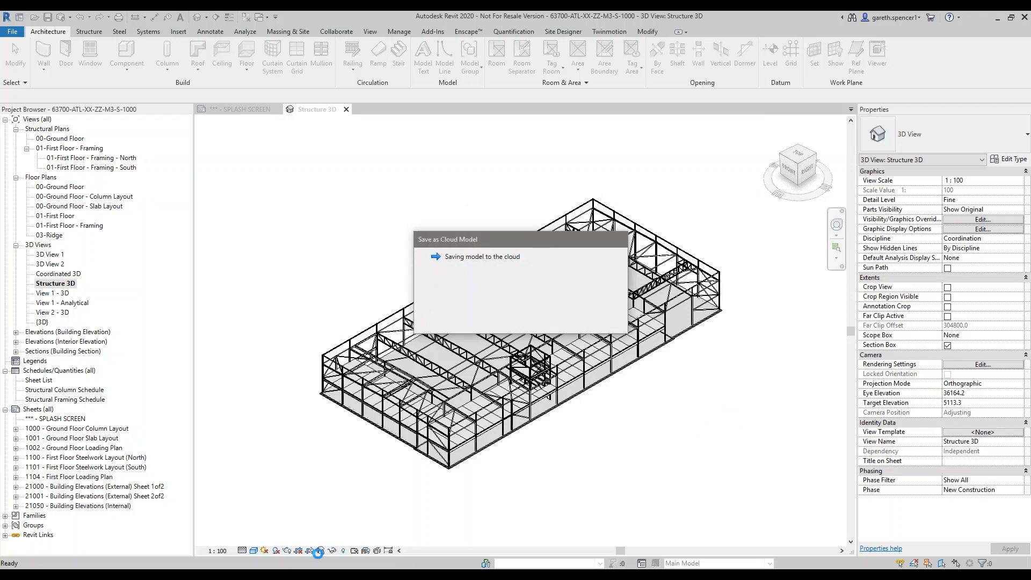
Step: Switch to BIM 360 Document Management in the browser, open closed review #7, and read its progress messages and approval statuses
{"action": "left_click", "coordinate": [222, 551]}
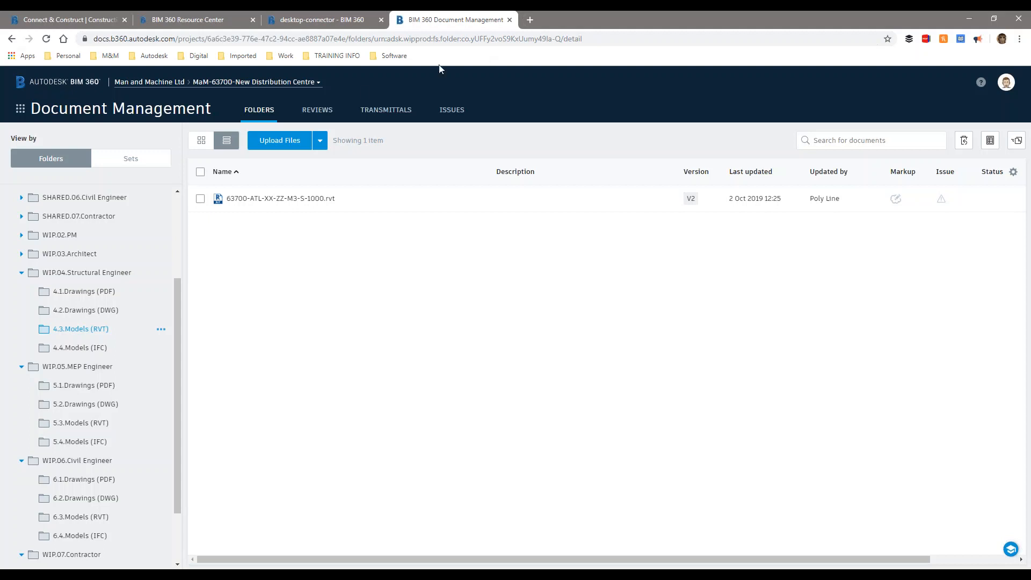
{"action": "left_click", "coordinate": [318, 110]}
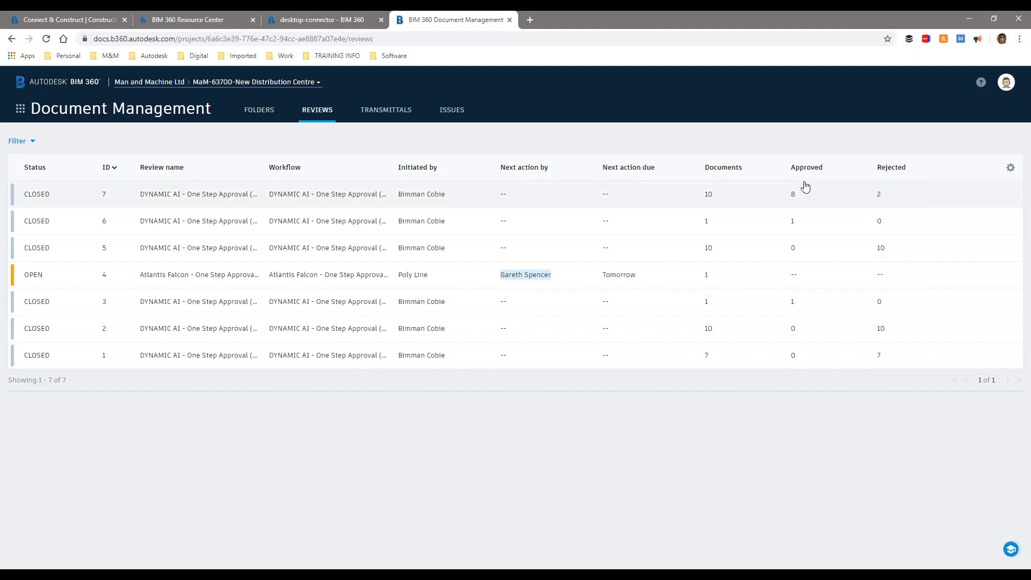
{"action": "left_click", "coordinate": [200, 201]}
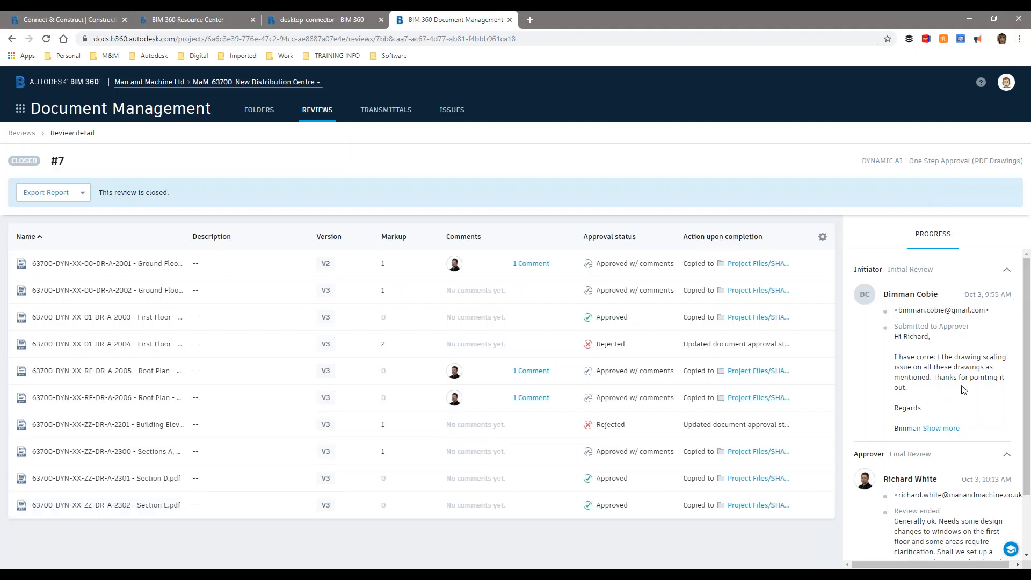
{"action": "scroll", "coordinate": [964, 389], "scroll_direction": "down", "scroll_amount": 1}
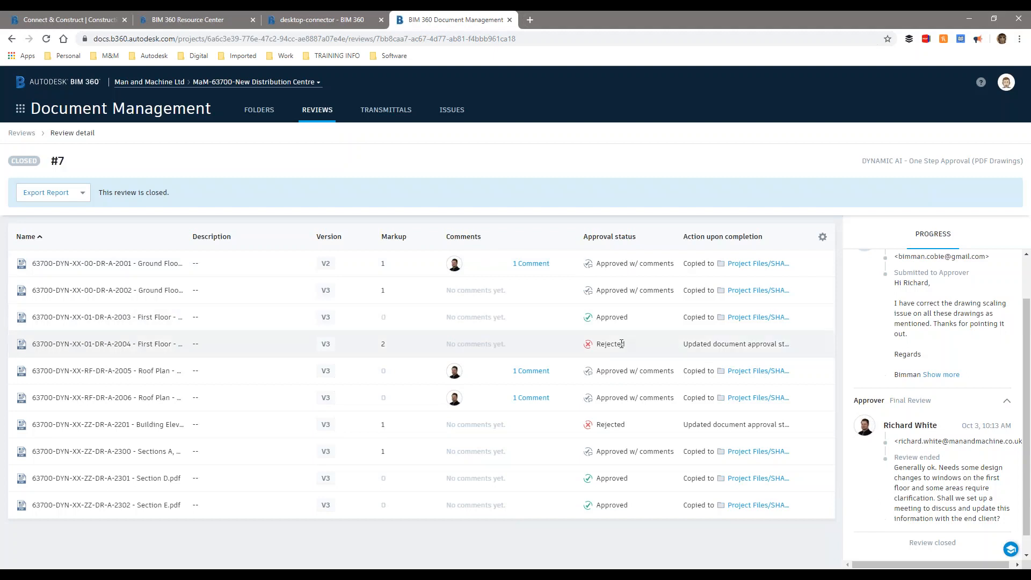
Step: Examine the review comment and markup on drawing 63700-DYN-XX-00-DR-A-2001, and close the drawing
{"action": "left_click", "coordinate": [536, 268]}
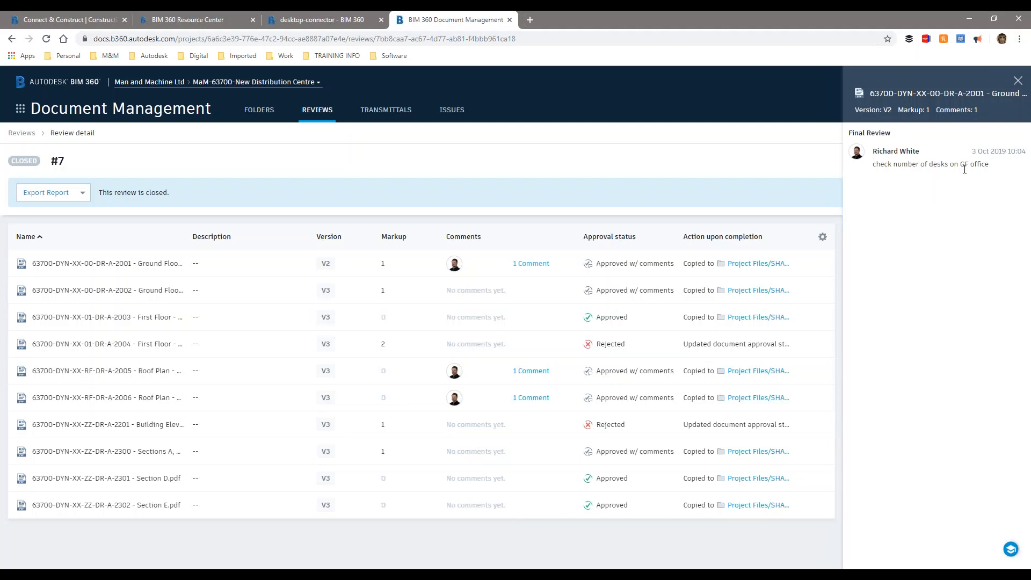
{"action": "left_click", "coordinate": [107, 263]}
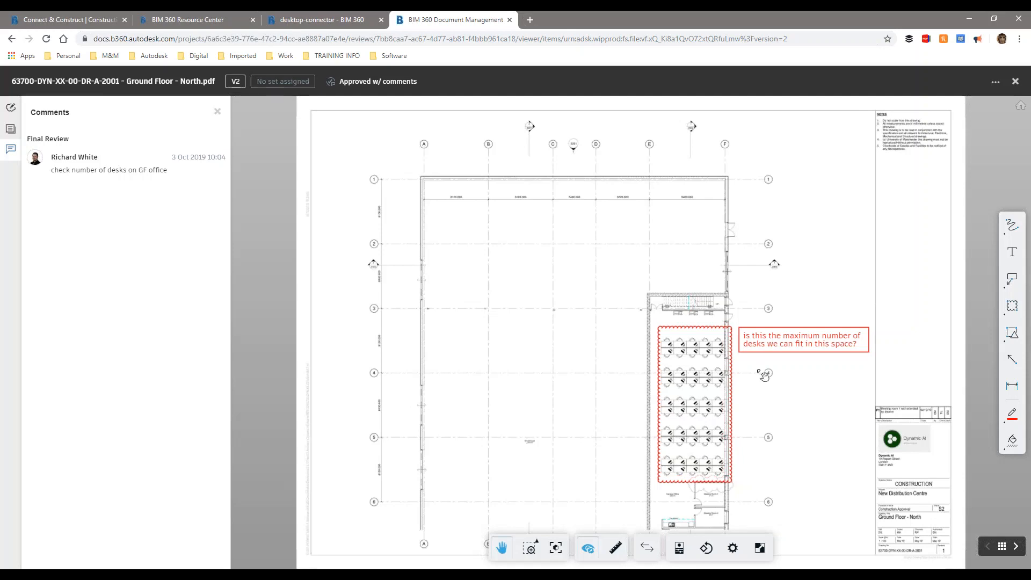
{"action": "scroll", "coordinate": [767, 374], "scroll_direction": "up", "scroll_amount": 2}
{"action": "left_click", "coordinate": [1015, 82]}
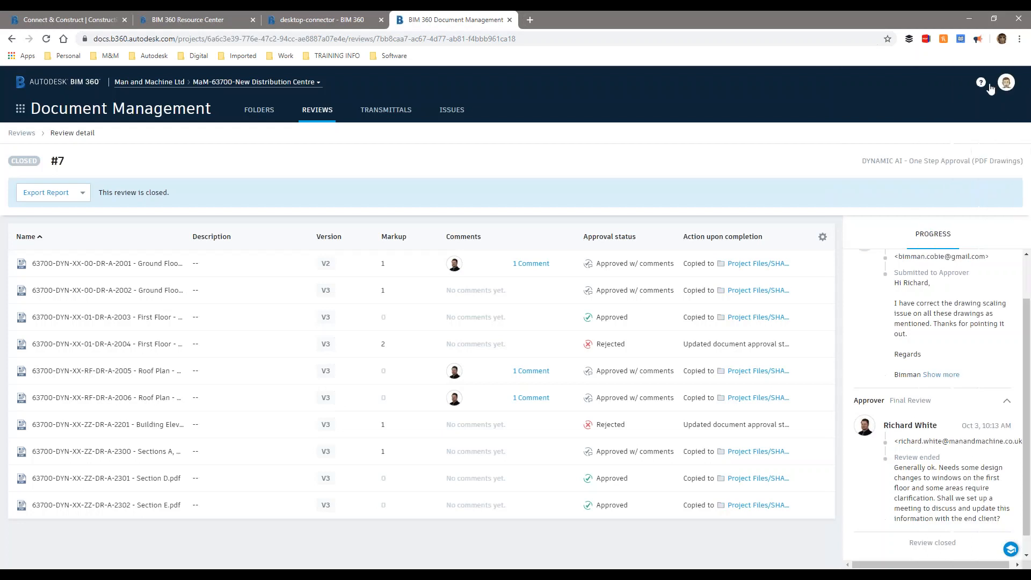
Step: Sign out of the current BIM 360 account and open the sign-in form
{"action": "left_click", "coordinate": [1006, 81]}
{"action": "left_click", "coordinate": [936, 170]}
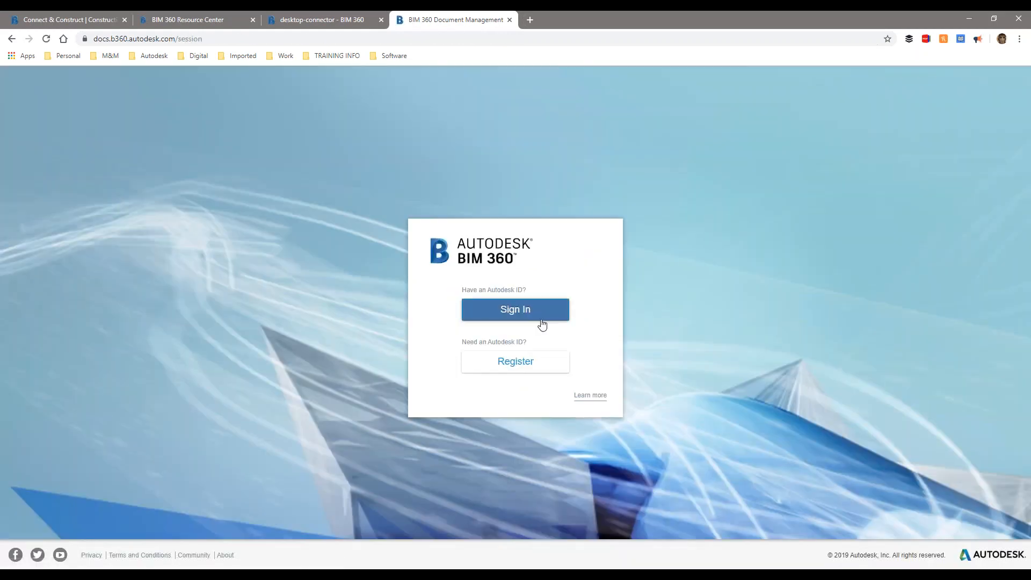
{"action": "left_click", "coordinate": [531, 315]}
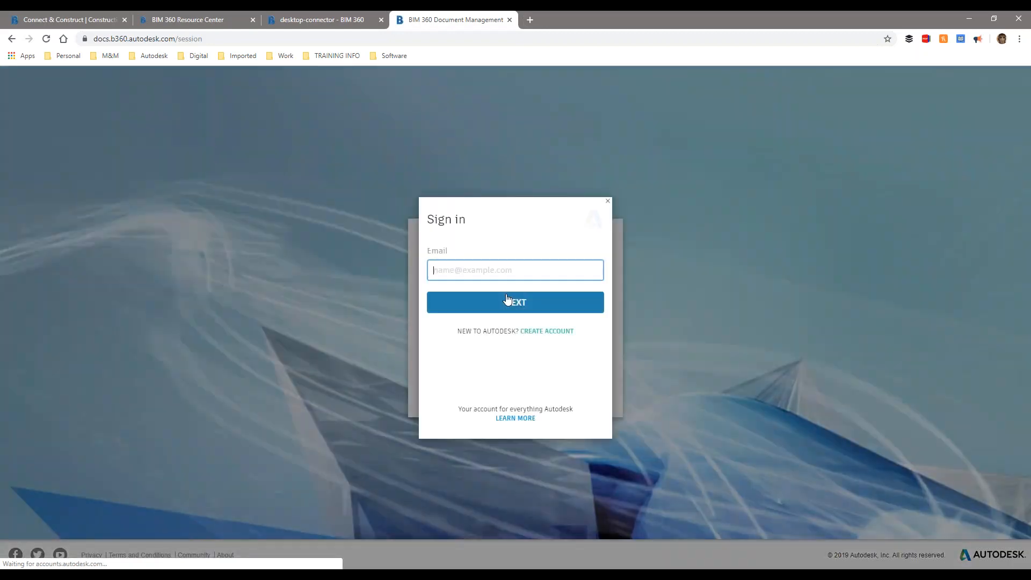
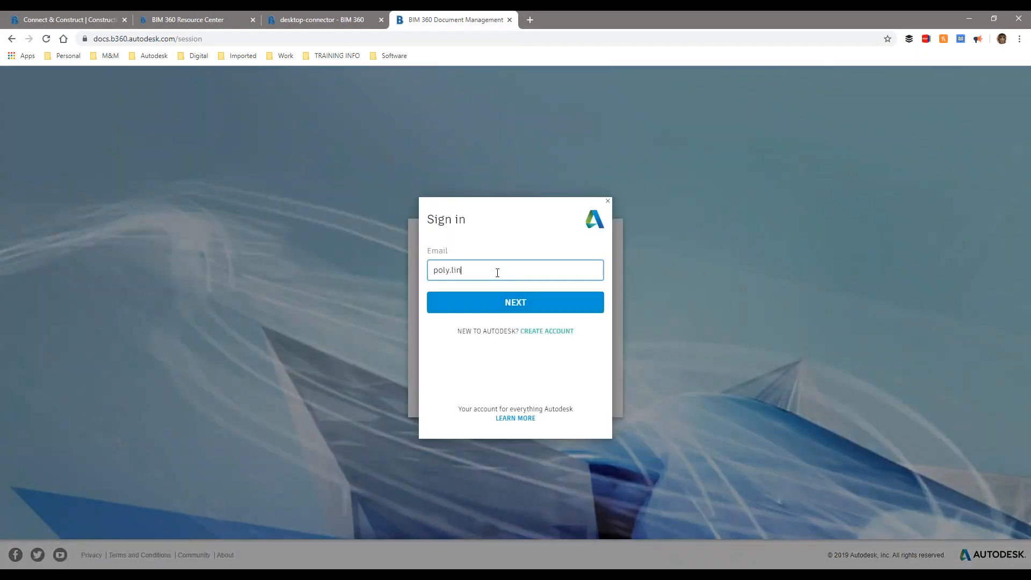
Step: Sign in by entering the other account's e-mail address and password
{"action": "key", "text": "Return"}
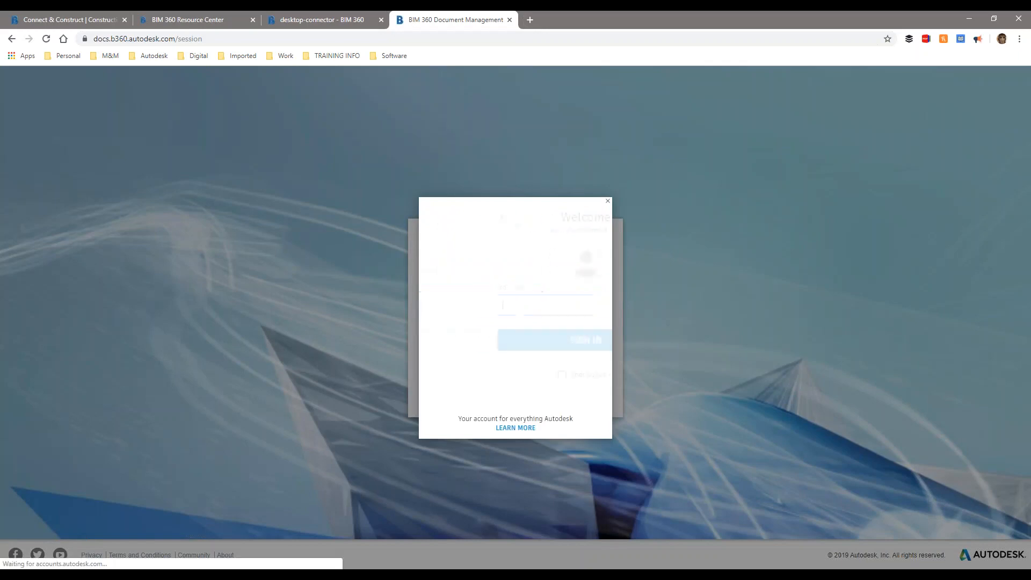
{"action": "type", "text": "•••"}
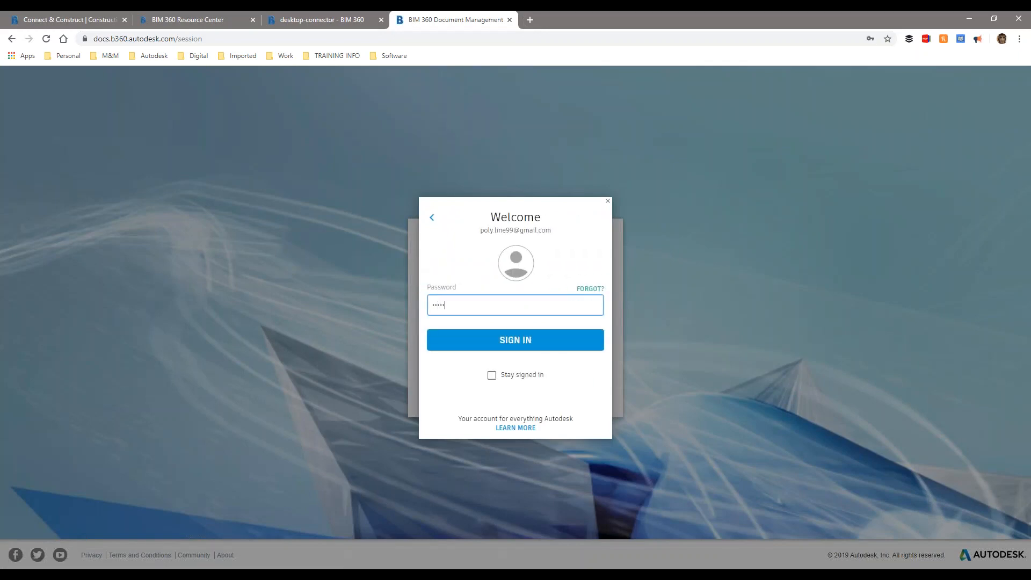
{"action": "key", "text": "Return"}
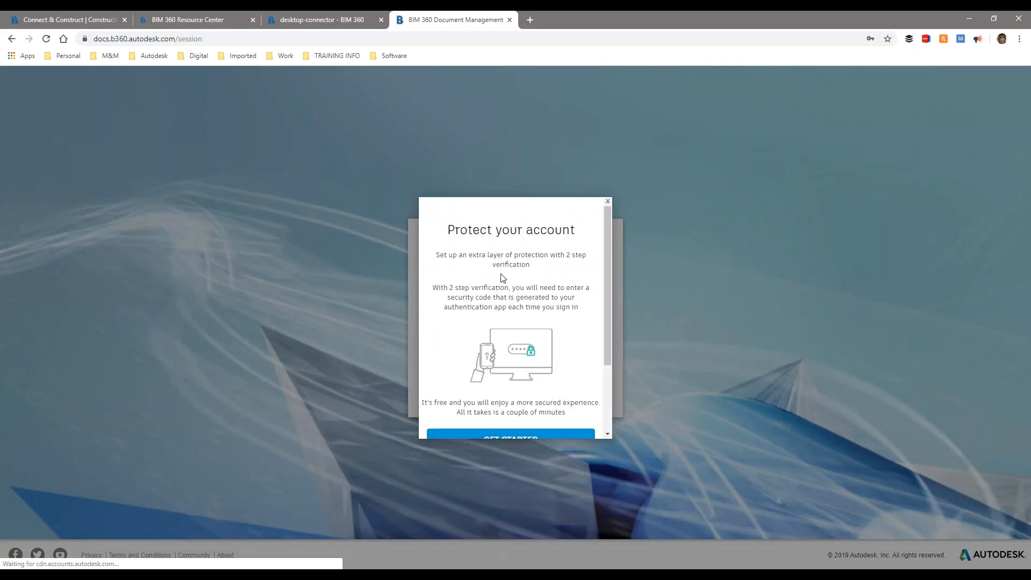
Step: Set up 2-step verification with the authentication app and enter its generated security code
{"action": "scroll", "coordinate": [519, 363], "scroll_direction": "down", "scroll_amount": 2}
{"action": "left_click", "coordinate": [527, 345]}
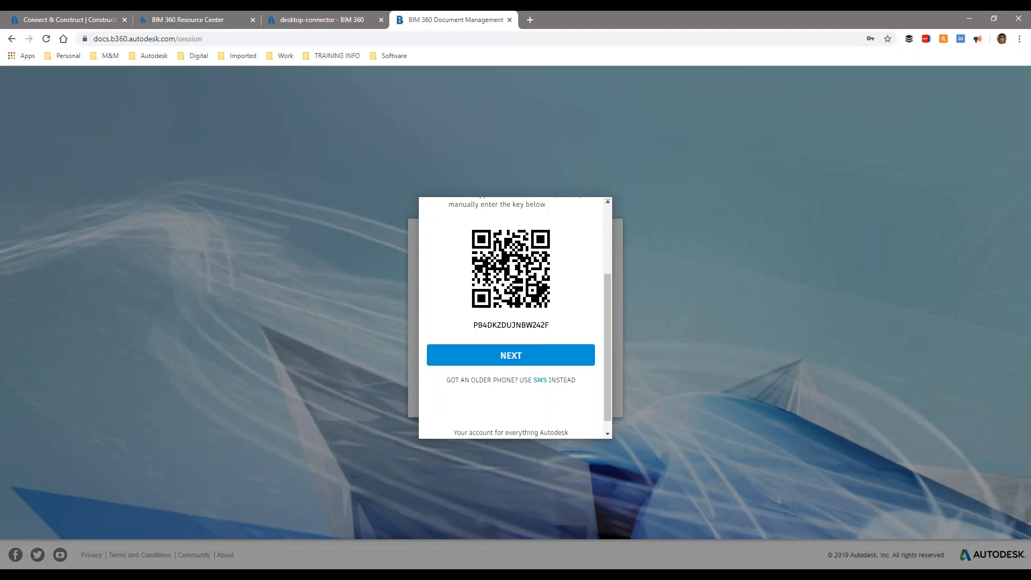
{"action": "left_click", "coordinate": [536, 358]}
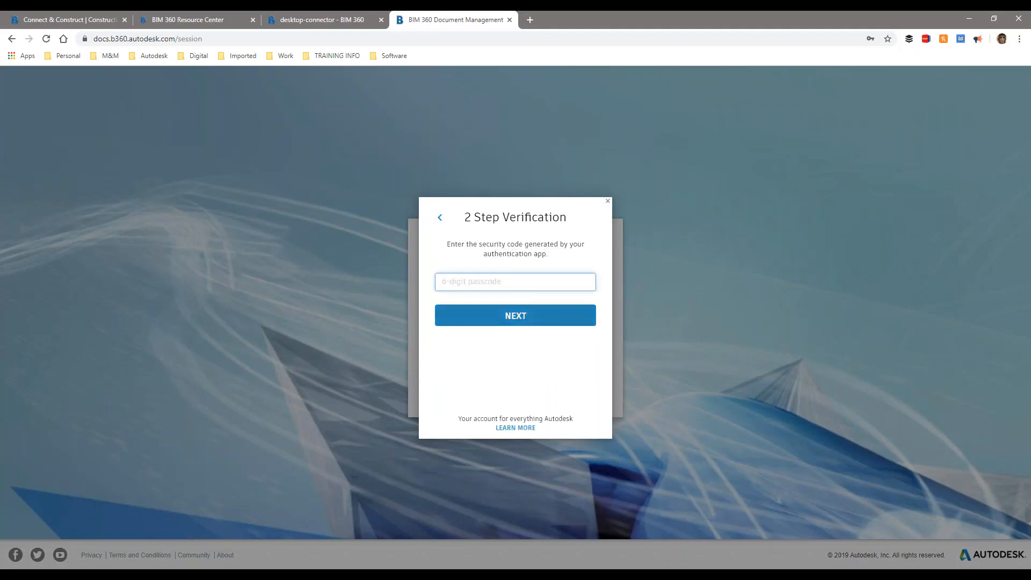
{"action": "key", "text": "Return"}
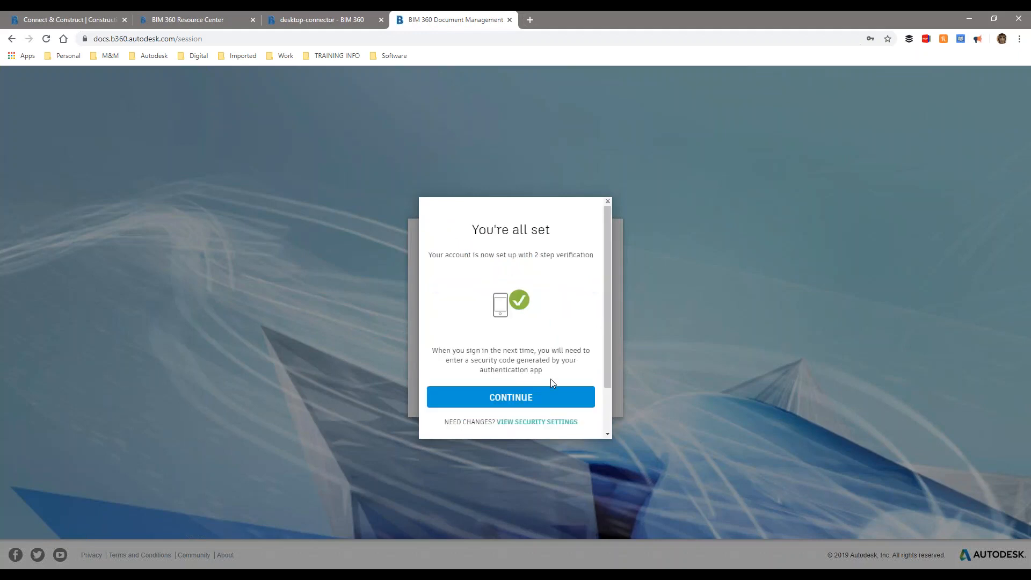
Step: Finish the verification setup and expand WIP.04.Structural Engineer, SHARED.04.Structural Engineer and 01.Project Documents, viewing the WIP 4.1.Drawings (PDF) folder
{"action": "left_click", "coordinate": [531, 402]}
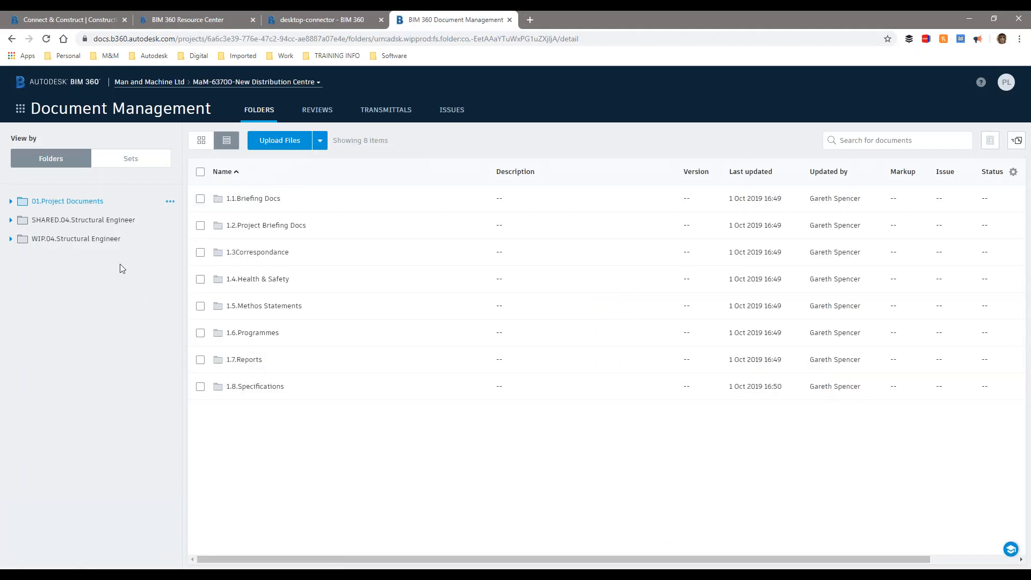
{"action": "left_click", "coordinate": [11, 239]}
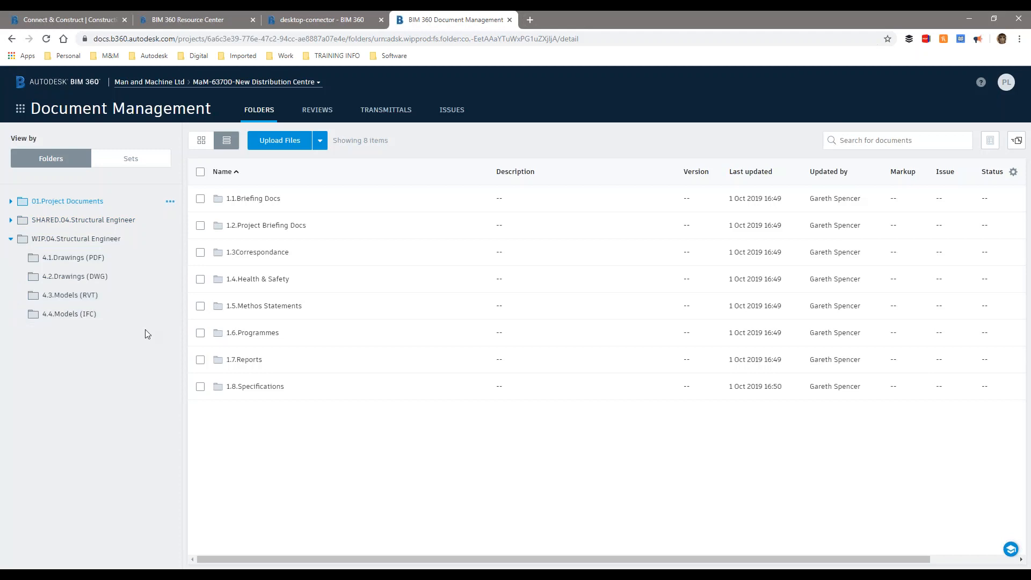
{"action": "left_click", "coordinate": [84, 260]}
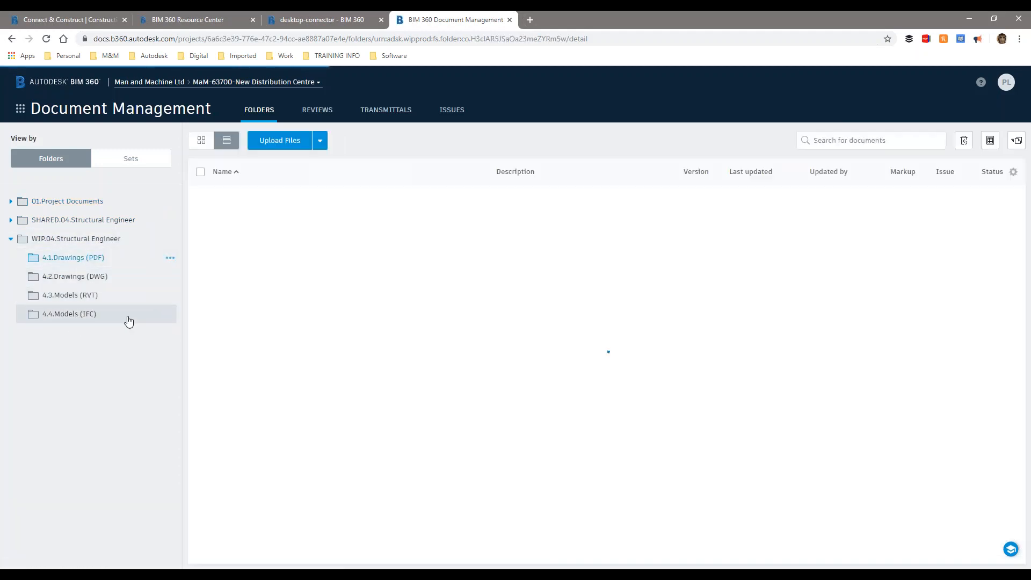
{"action": "left_click", "coordinate": [13, 221]}
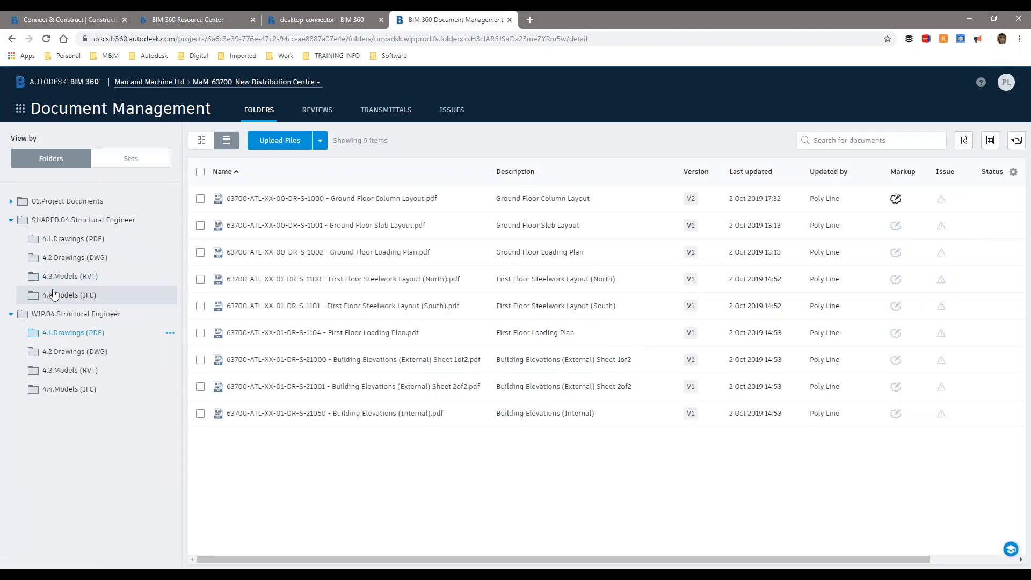
{"action": "left_click", "coordinate": [9, 201]}
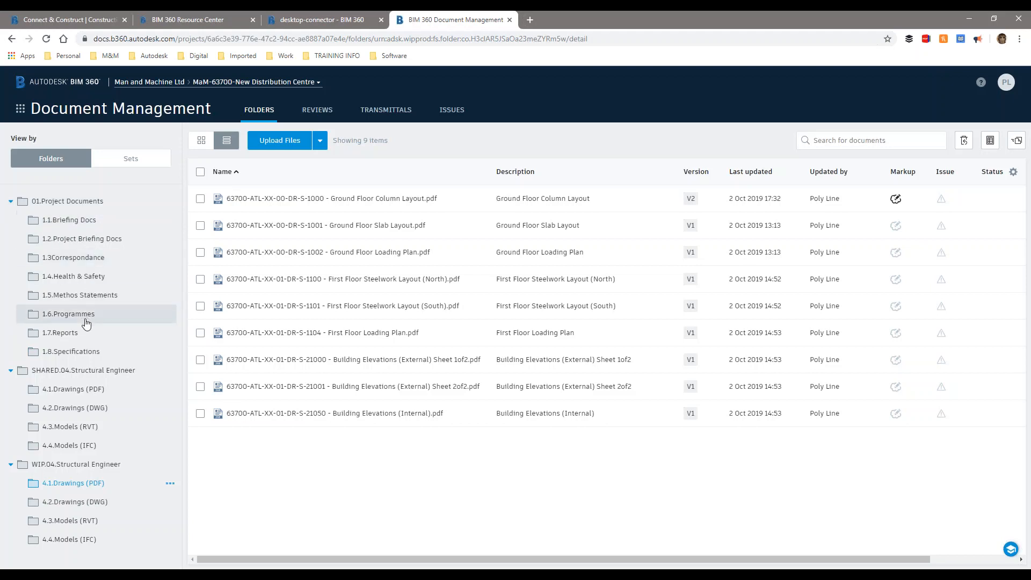
Step: Open 63700-MaM-XX-XX-IE-W-EIR.pdf from 1.1.Briefing Docs, skim its pages and close it
{"action": "left_click", "coordinate": [69, 220]}
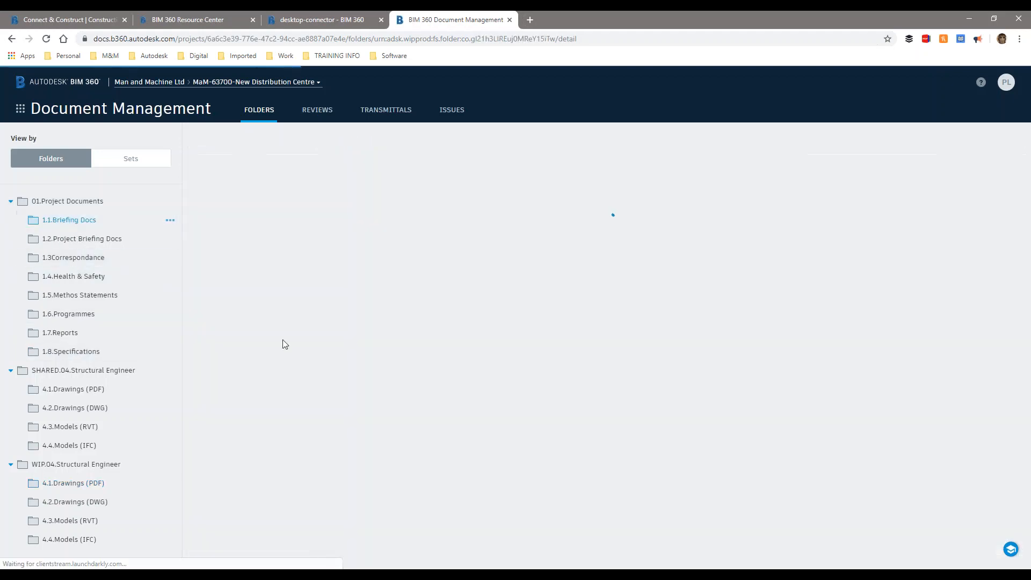
{"action": "left_click", "coordinate": [282, 199]}
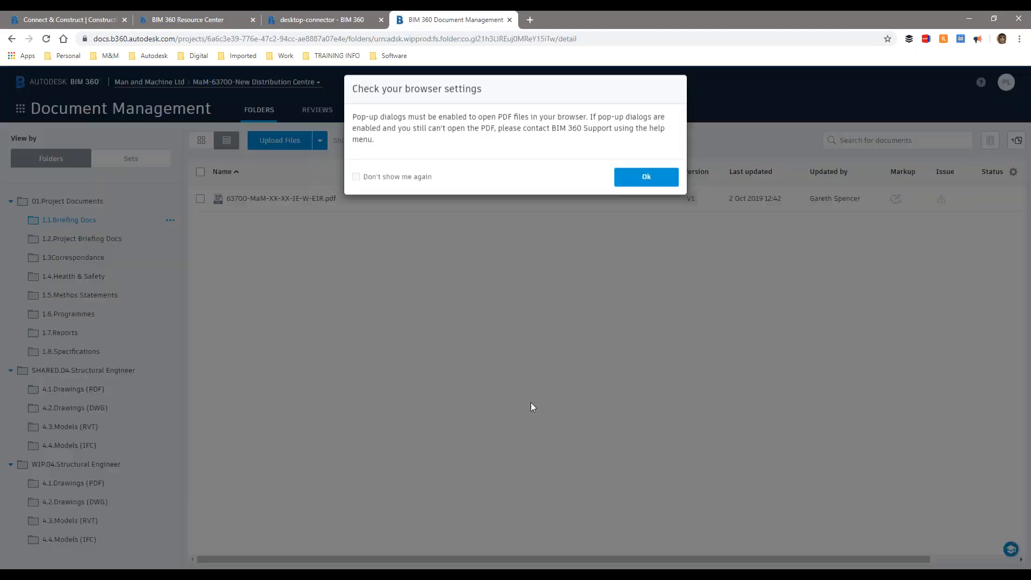
{"action": "left_click", "coordinate": [647, 185]}
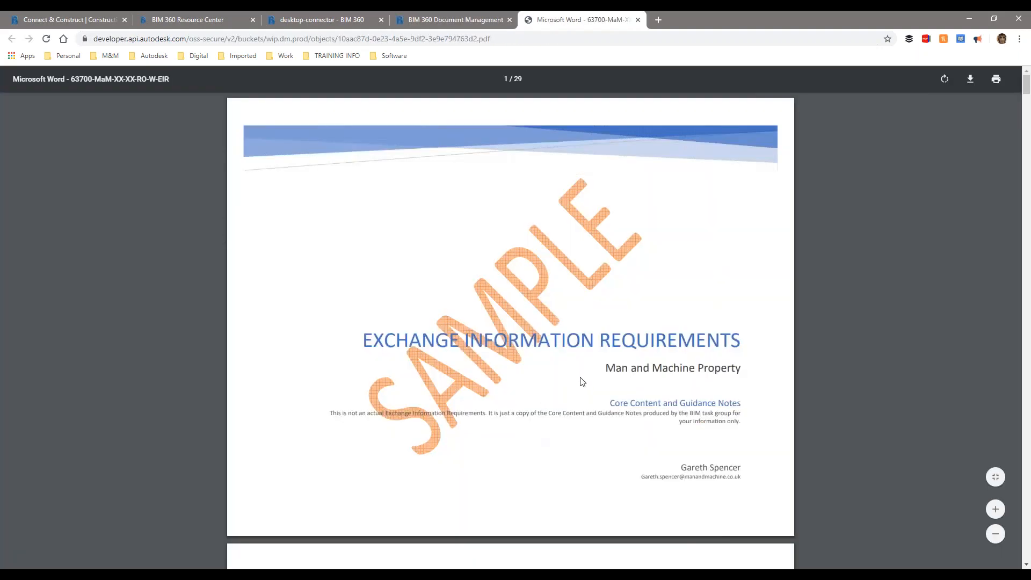
{"action": "scroll", "coordinate": [581, 339], "scroll_direction": "down", "scroll_amount": 15}
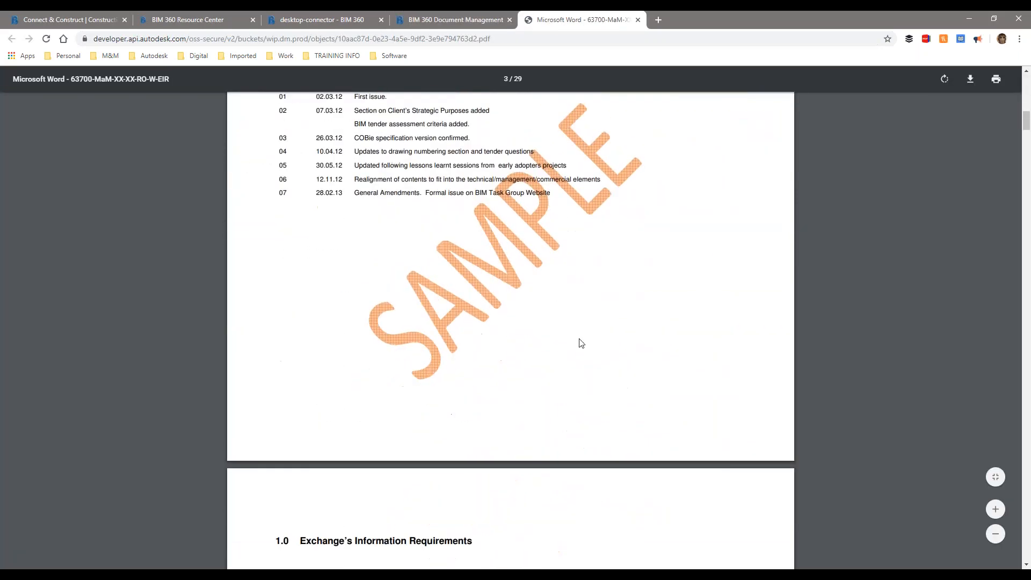
{"action": "scroll", "coordinate": [578, 341], "scroll_direction": "up", "scroll_amount": 8}
{"action": "scroll", "coordinate": [581, 346], "scroll_direction": "up", "scroll_amount": 6}
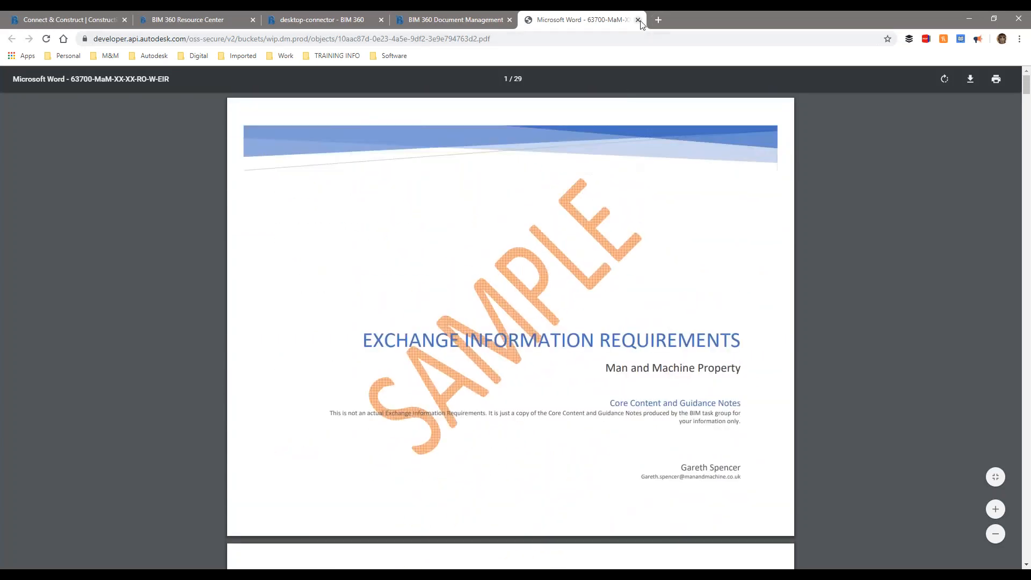
{"action": "left_click", "coordinate": [639, 19]}
Step: View the contents of 4.1.Drawings (PDF) and 4.3.Models (RVT) under SHARED.04.Structural Engineer
{"action": "left_click", "coordinate": [75, 389]}
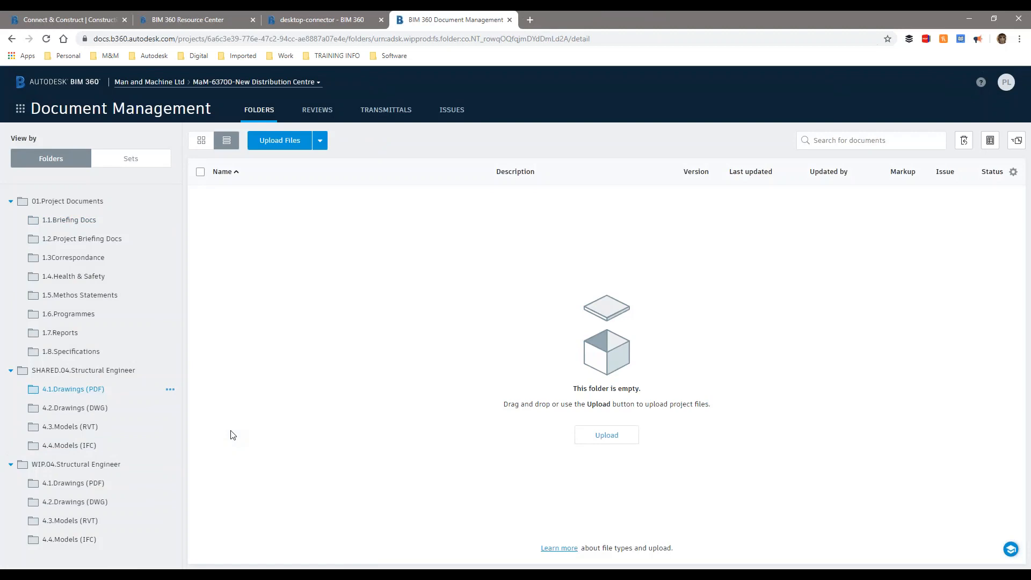
{"action": "left_click", "coordinate": [99, 425]}
Step: Sign out of the structural engineer's account and bring up the Autodesk sign-in form
{"action": "left_click", "coordinate": [1009, 85]}
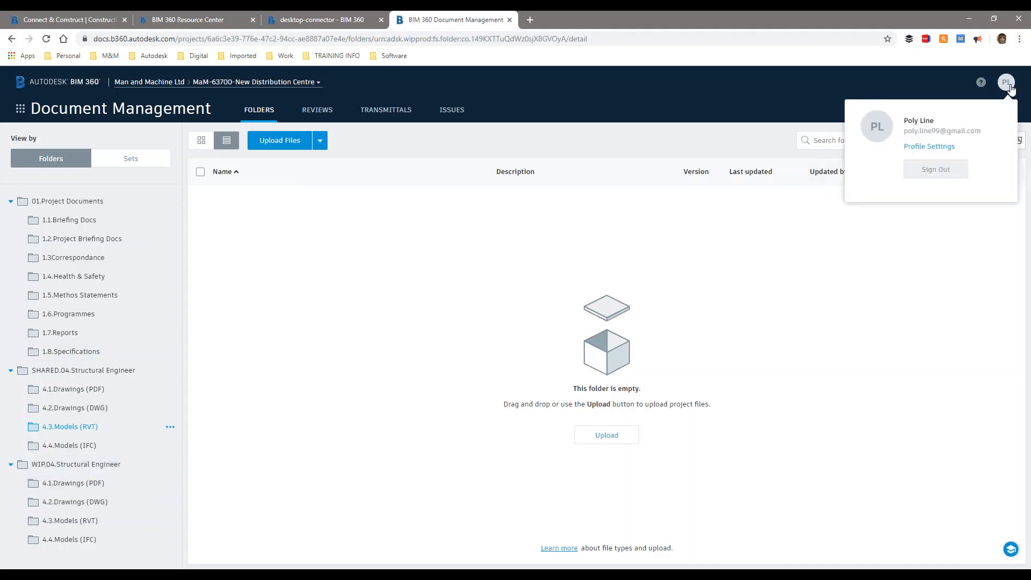
{"action": "left_click", "coordinate": [940, 174]}
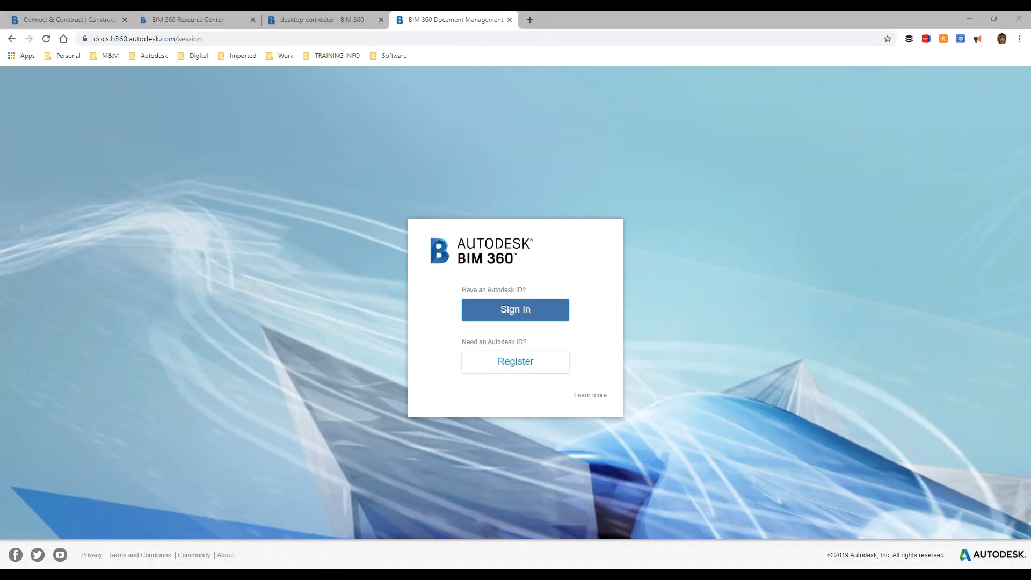
{"action": "left_click", "coordinate": [498, 317]}
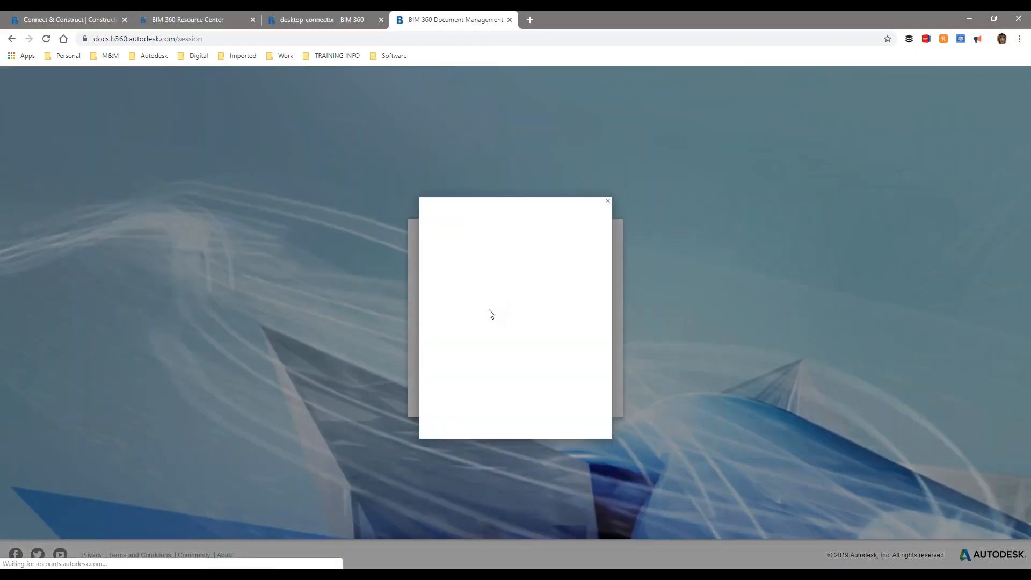
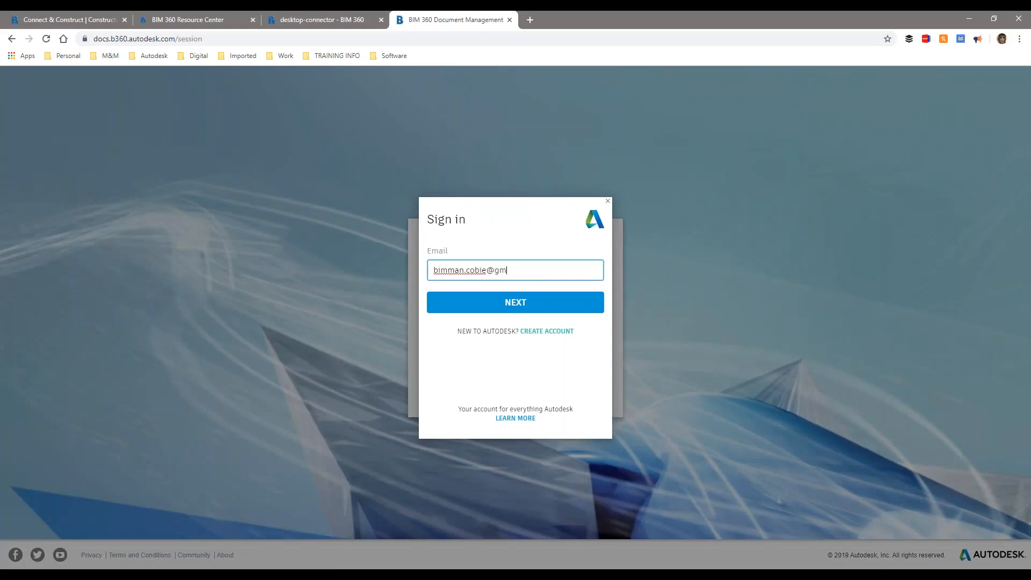
Step: Sign in to the architect's account by entering its e-mail address and password
{"action": "key", "text": "Return"}
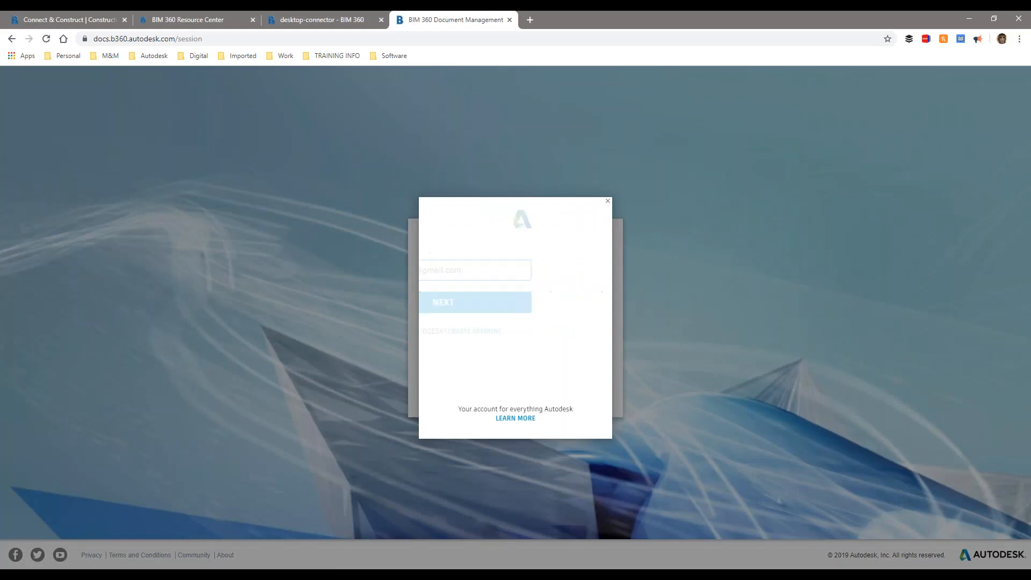
{"action": "type", "text": "p"}
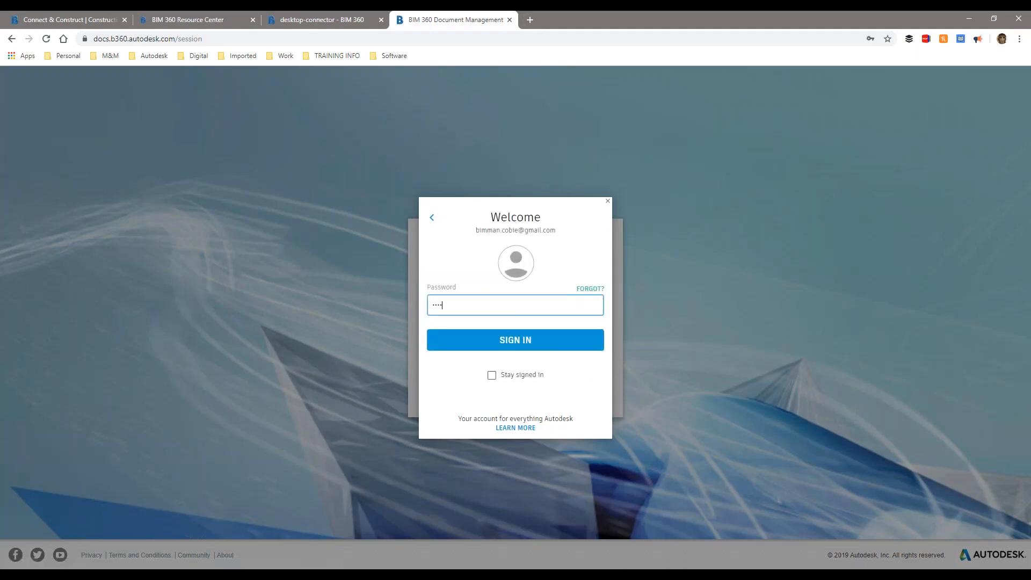
{"action": "key", "text": "Return"}
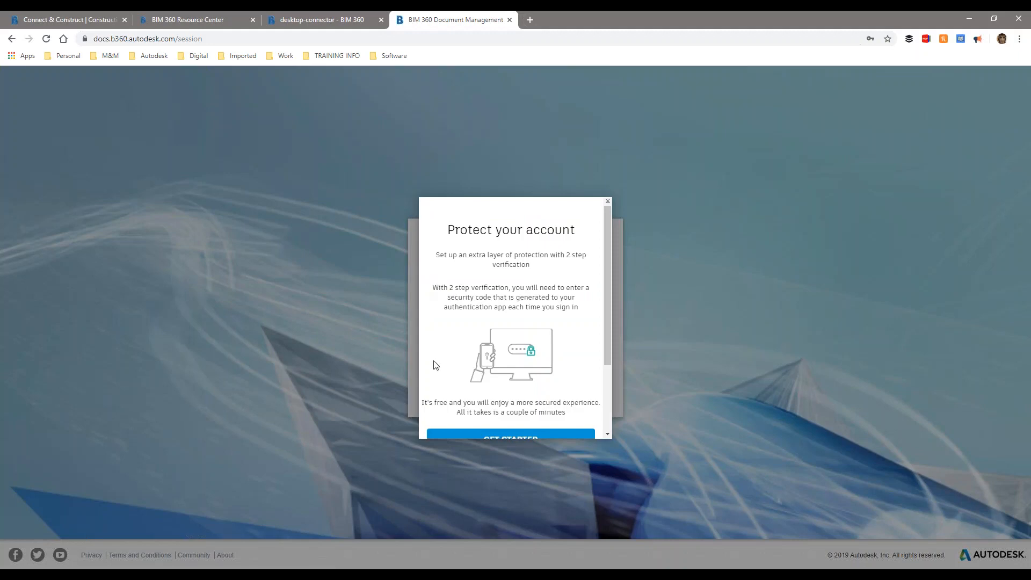
Step: Set up 2-step verification for the architect's account, enter the app's security code and continue to the project site
{"action": "scroll", "coordinate": [436, 365], "scroll_direction": "down", "scroll_amount": 3}
{"action": "left_click", "coordinate": [534, 340]}
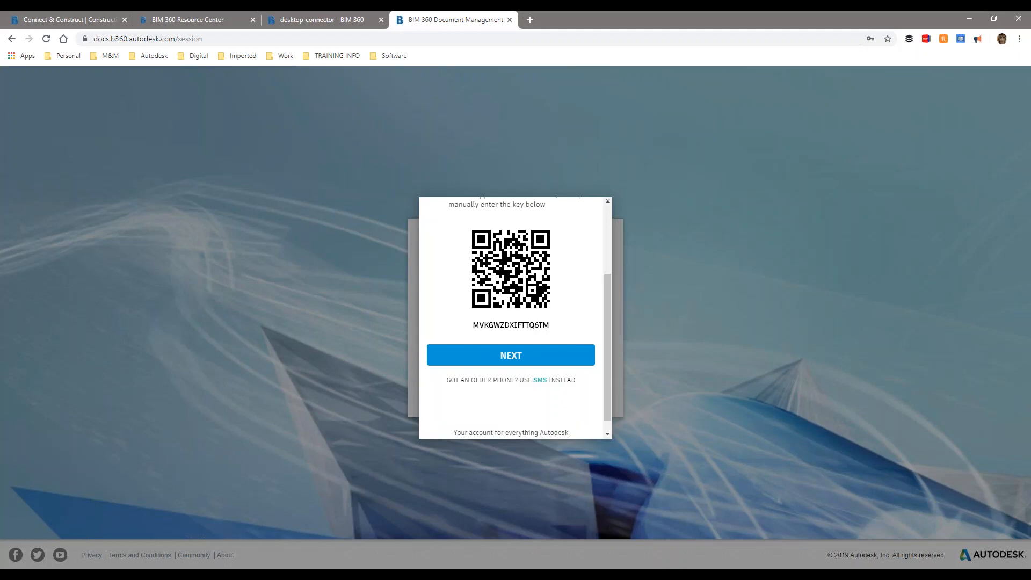
{"action": "left_click", "coordinate": [521, 361]}
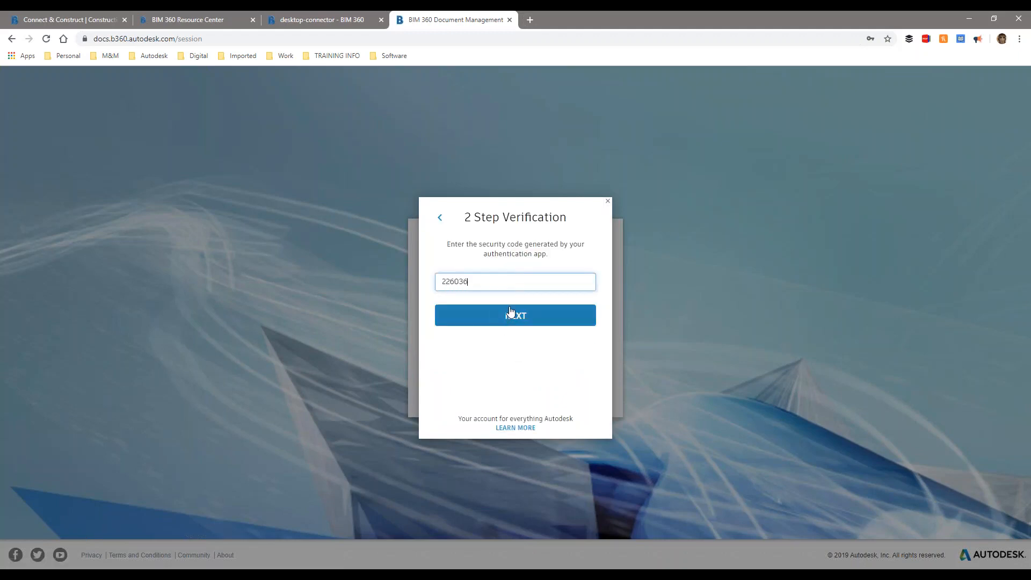
{"action": "left_click", "coordinate": [511, 313]}
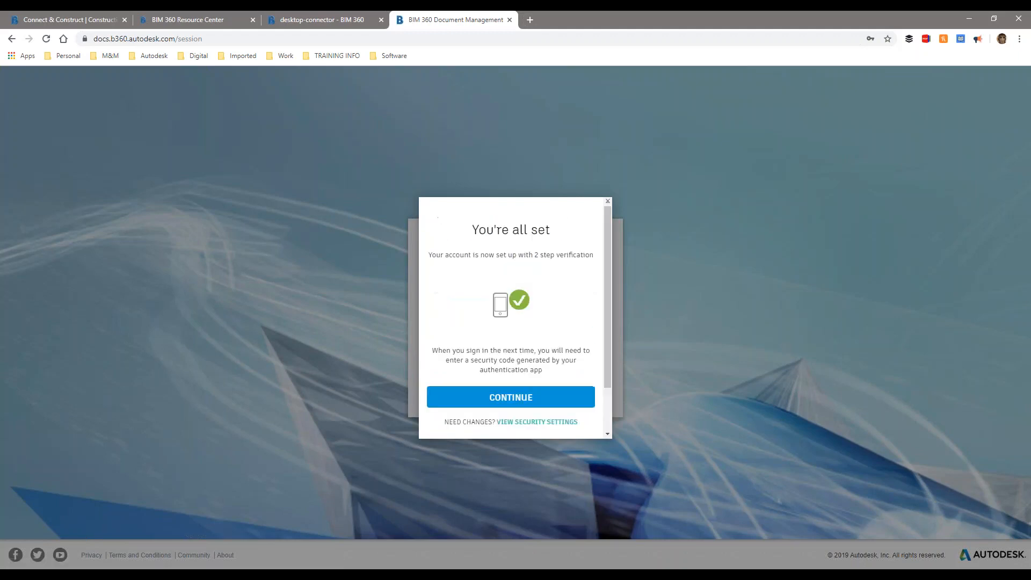
{"action": "left_click", "coordinate": [509, 397]}
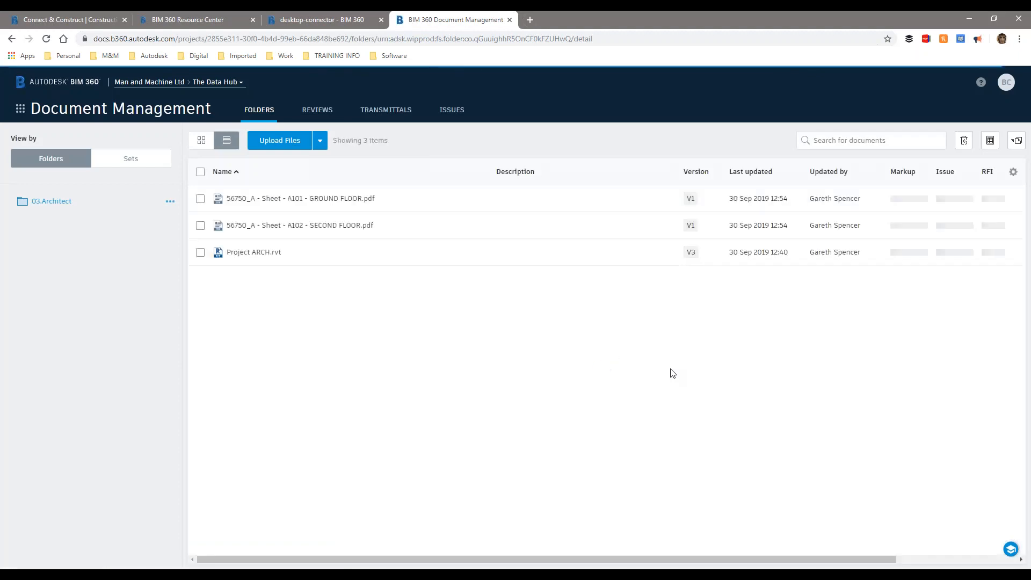
Step: Switch to the MaM-63700-New Distribution Centre project and view its list of reviews
{"action": "left_click", "coordinate": [159, 85]}
{"action": "left_click", "coordinate": [146, 204]}
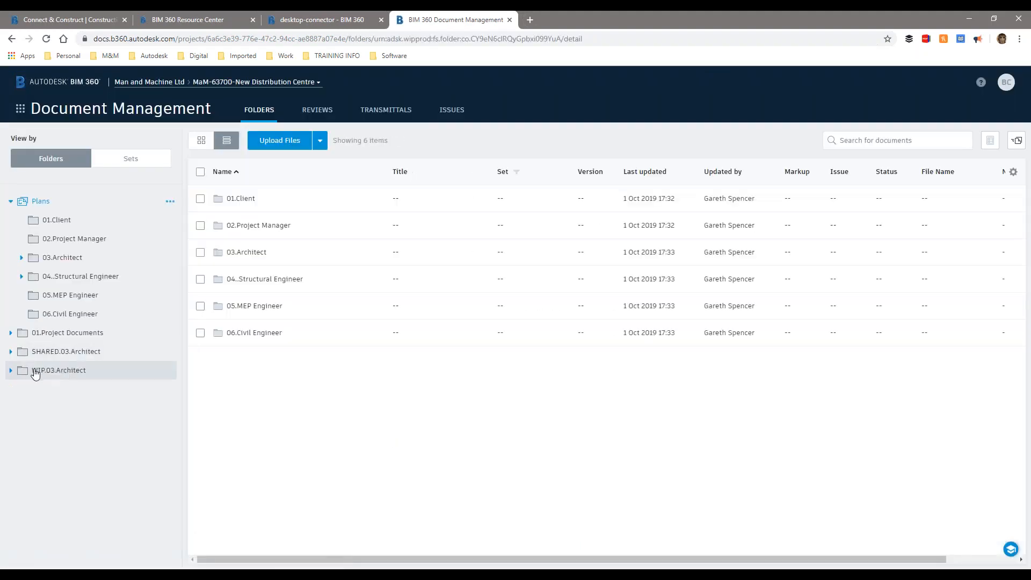
{"action": "left_click", "coordinate": [316, 113]}
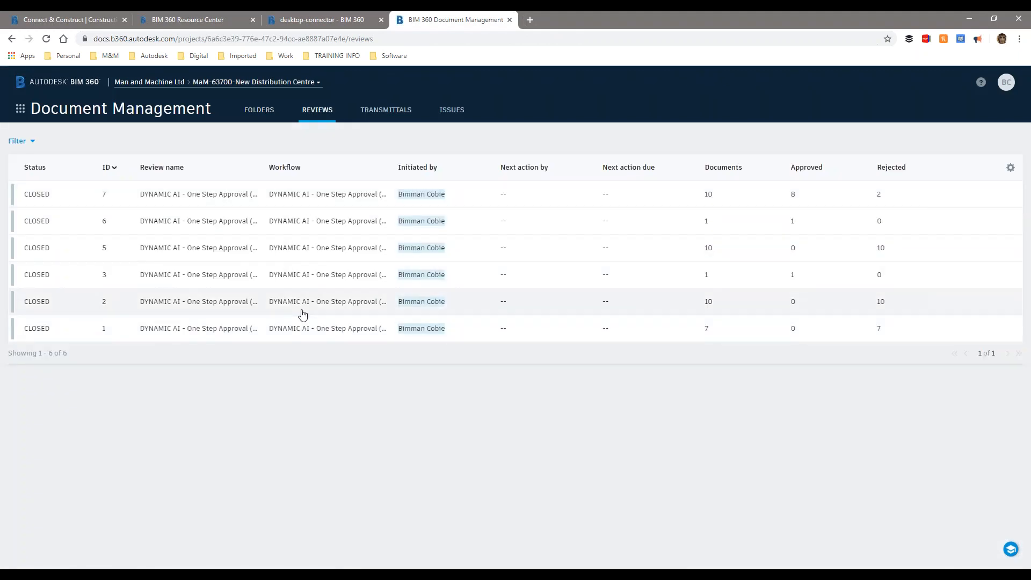
Step: Open 3.1.Drawings (PDF) under WIP.03.Architect in the project folders and check the drawings' approval statuses
{"action": "left_click", "coordinate": [264, 111]}
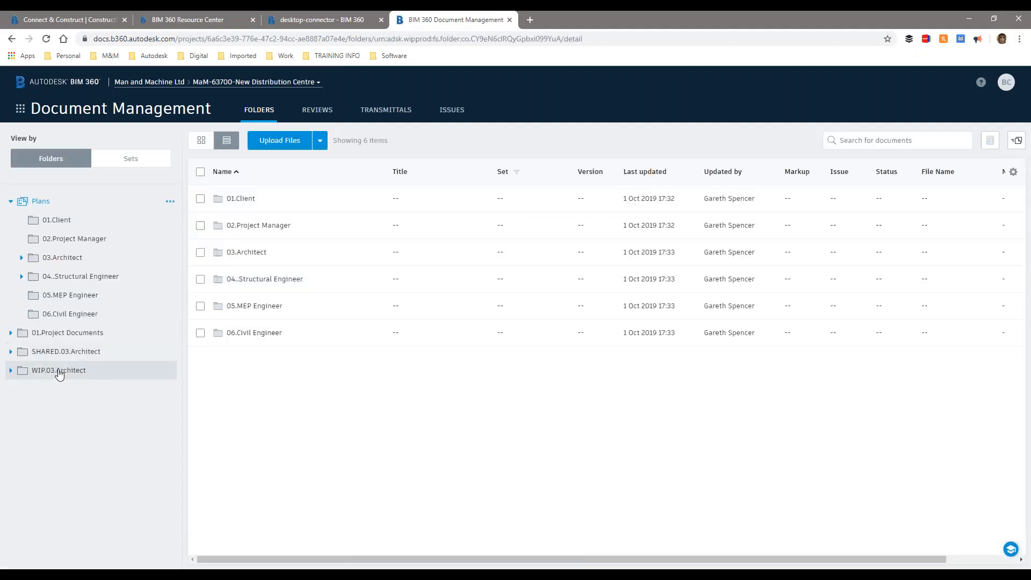
{"action": "left_click", "coordinate": [11, 370]}
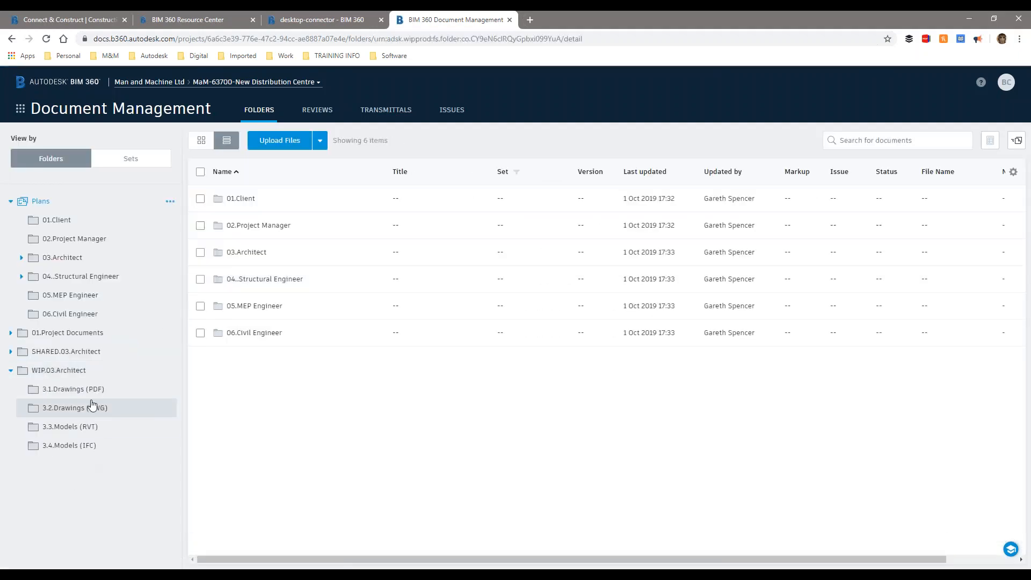
{"action": "left_click", "coordinate": [86, 390]}
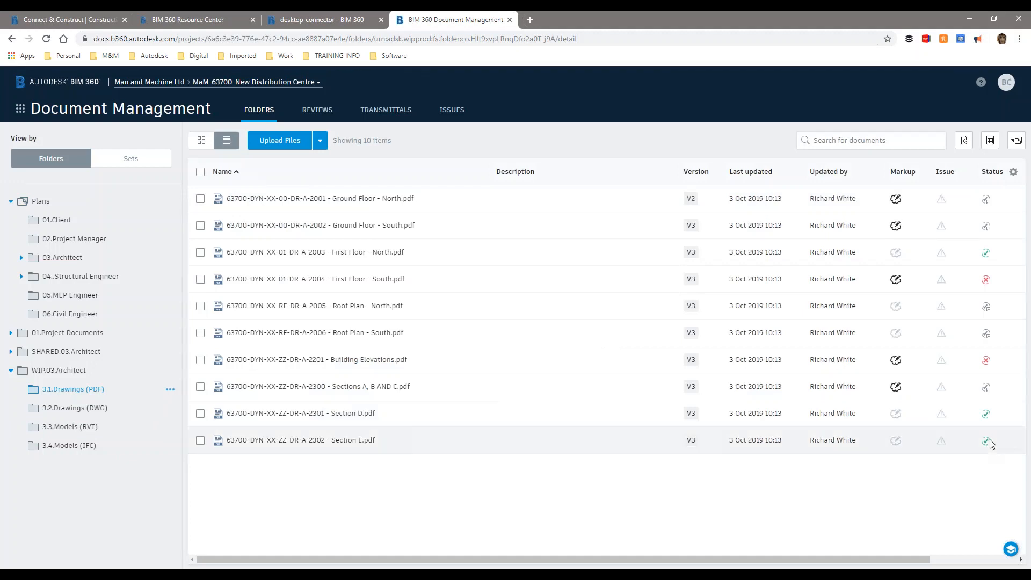
{"action": "left_click", "coordinate": [965, 561]}
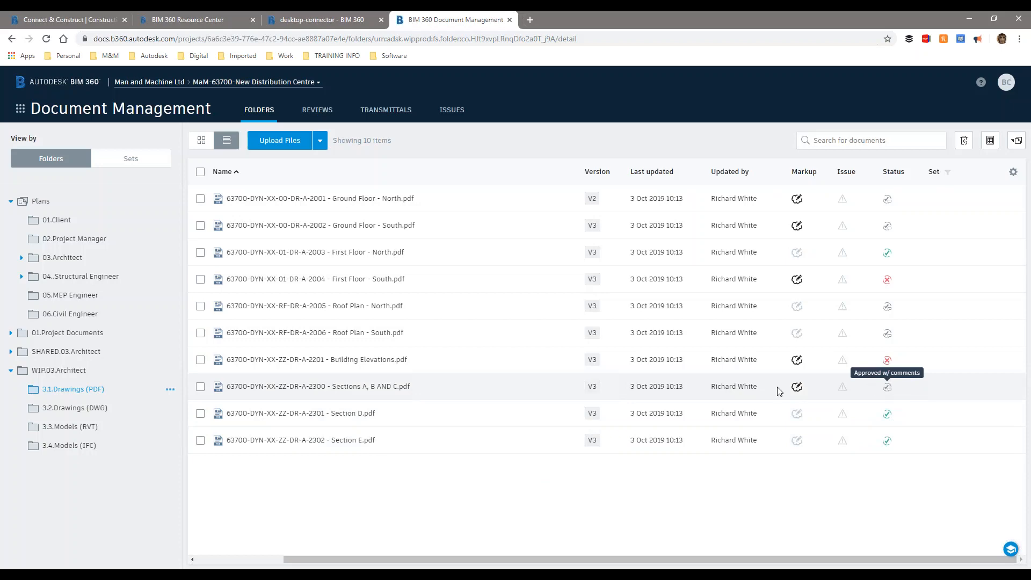
Step: Open 63700-DYN-XX-ZZ-DR-A-2300 - Sections A, B AND C.pdf in the browser and close it
{"action": "left_click", "coordinate": [355, 388]}
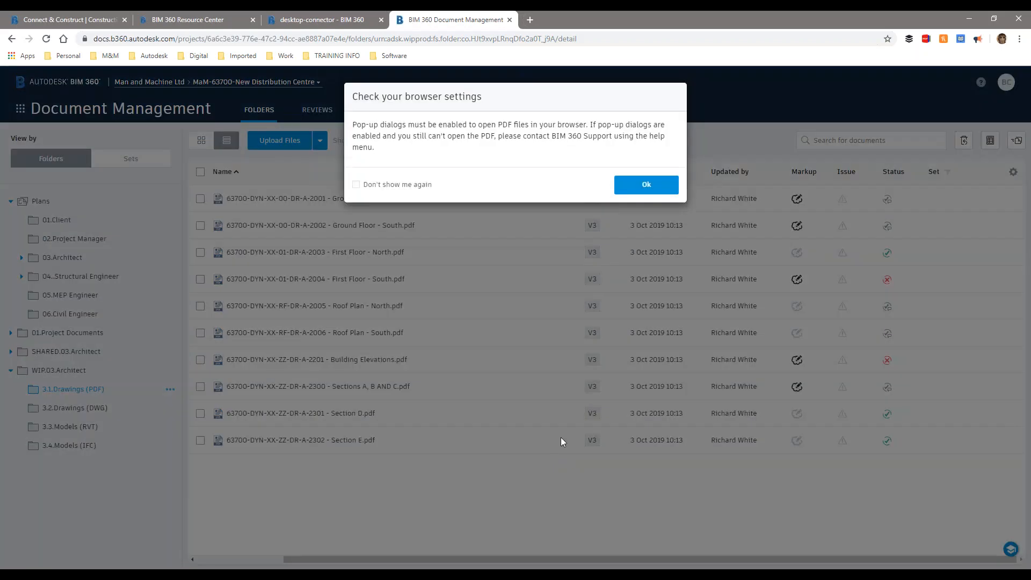
{"action": "left_click", "coordinate": [660, 186]}
{"action": "left_click", "coordinate": [639, 20]}
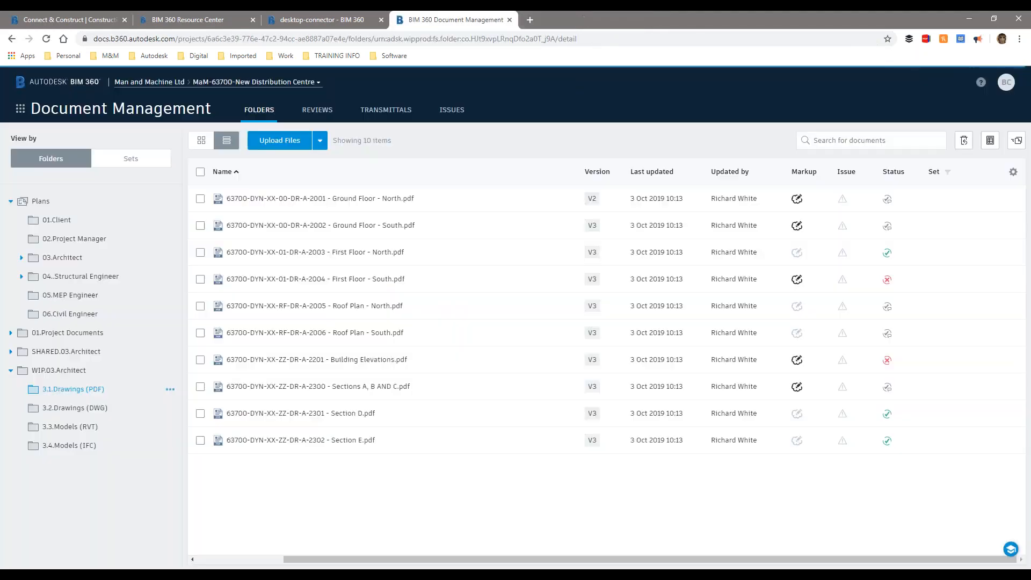
Step: Open review #7 and examine the markup on drawing 63700-DYN-XX-ZZ-DR-A-2300 - Sections A, B AND C.pdf up close
{"action": "left_click", "coordinate": [316, 110]}
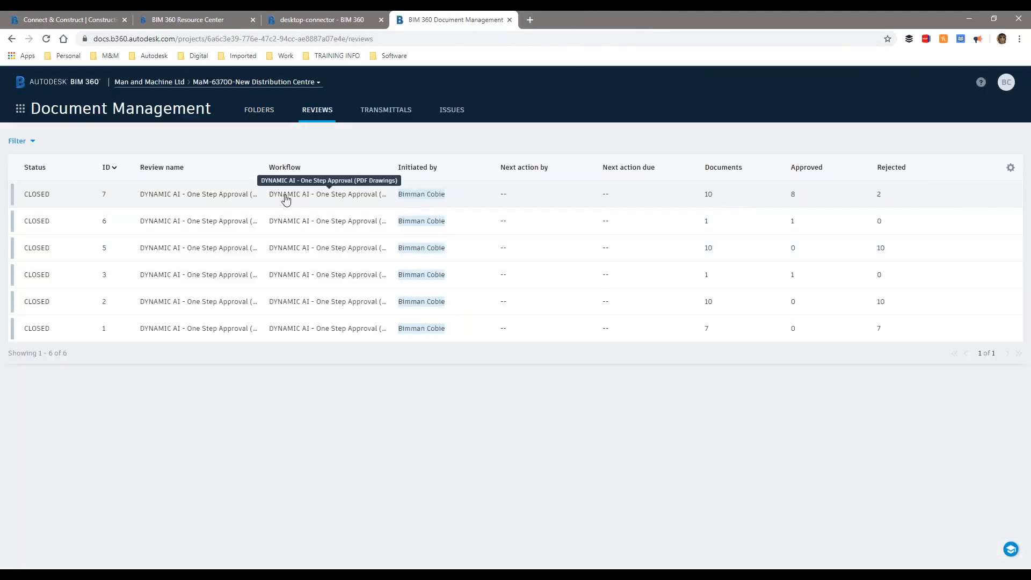
{"action": "left_click", "coordinate": [286, 198]}
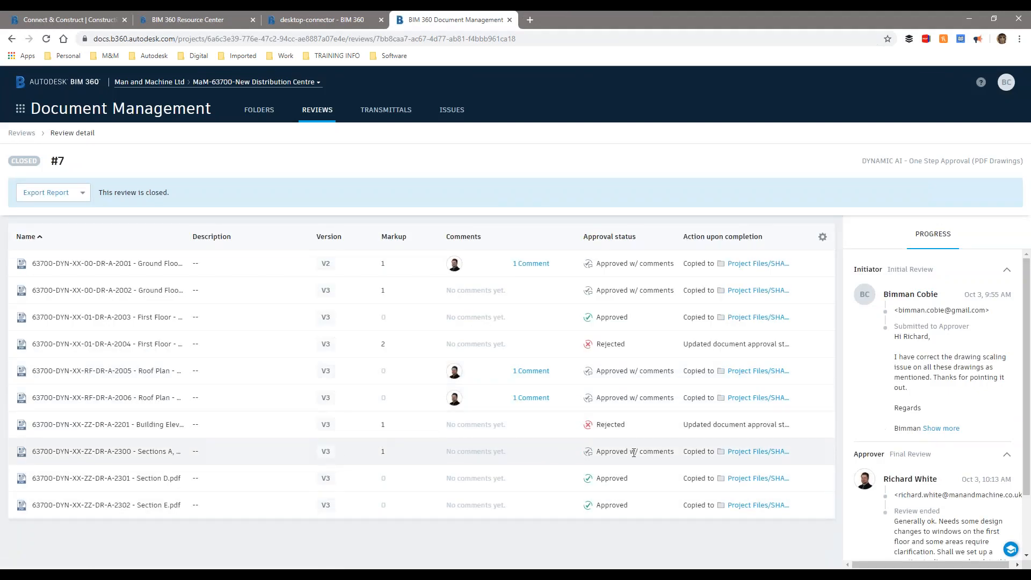
{"action": "left_click", "coordinate": [156, 452]}
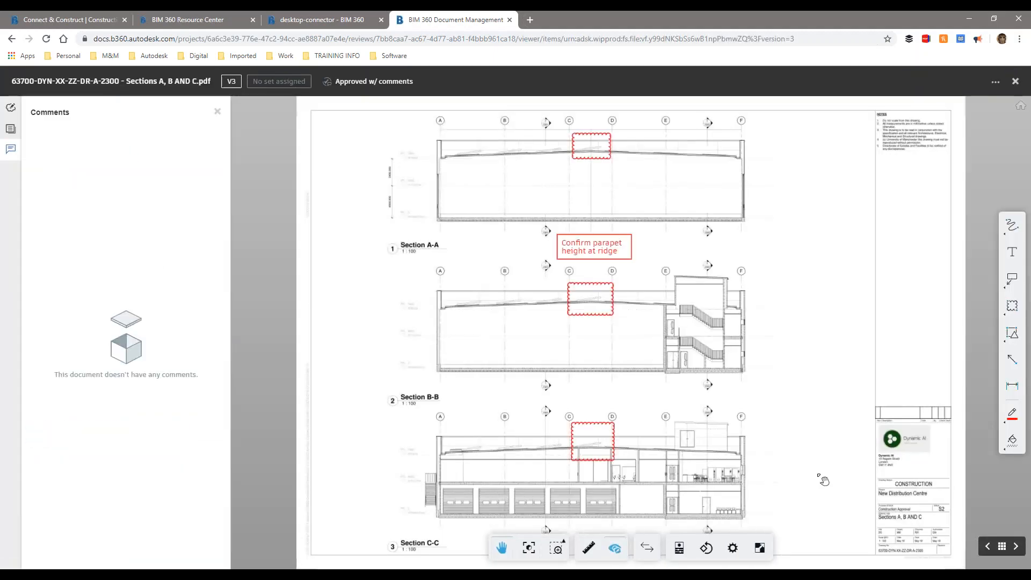
{"action": "scroll", "coordinate": [801, 479], "scroll_direction": "up", "scroll_amount": 3}
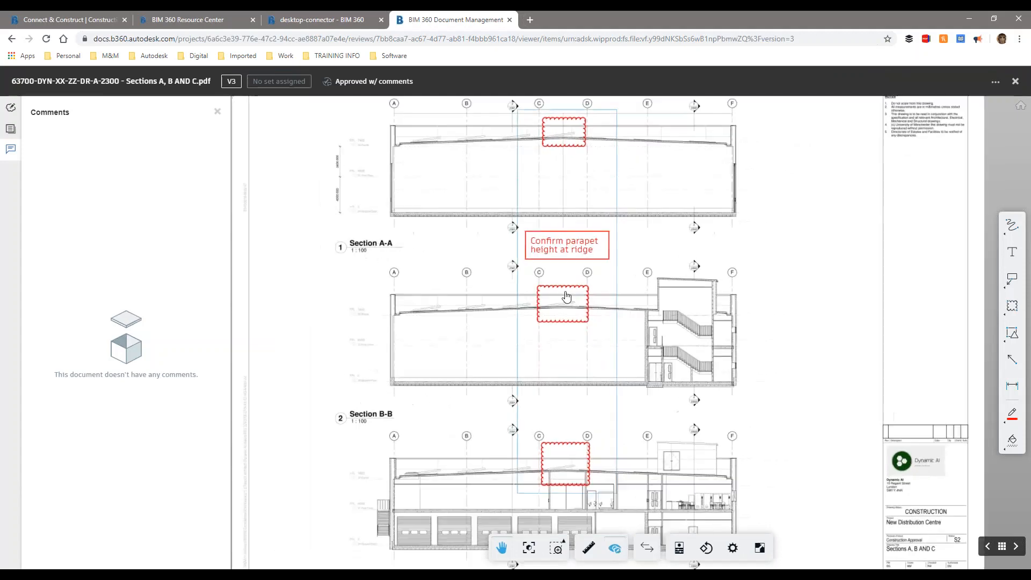
{"action": "scroll", "coordinate": [567, 296], "scroll_direction": "up", "scroll_amount": 4}
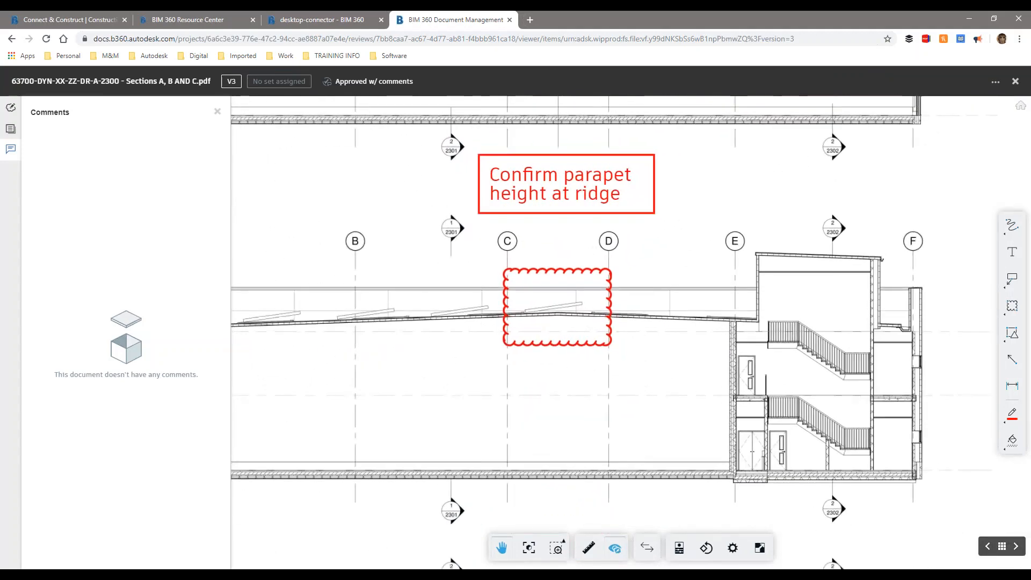
Step: Close the Sections A, B AND C drawing to return to review #7 and check its report export options
{"action": "scroll", "coordinate": [587, 305], "scroll_direction": "down", "scroll_amount": 4}
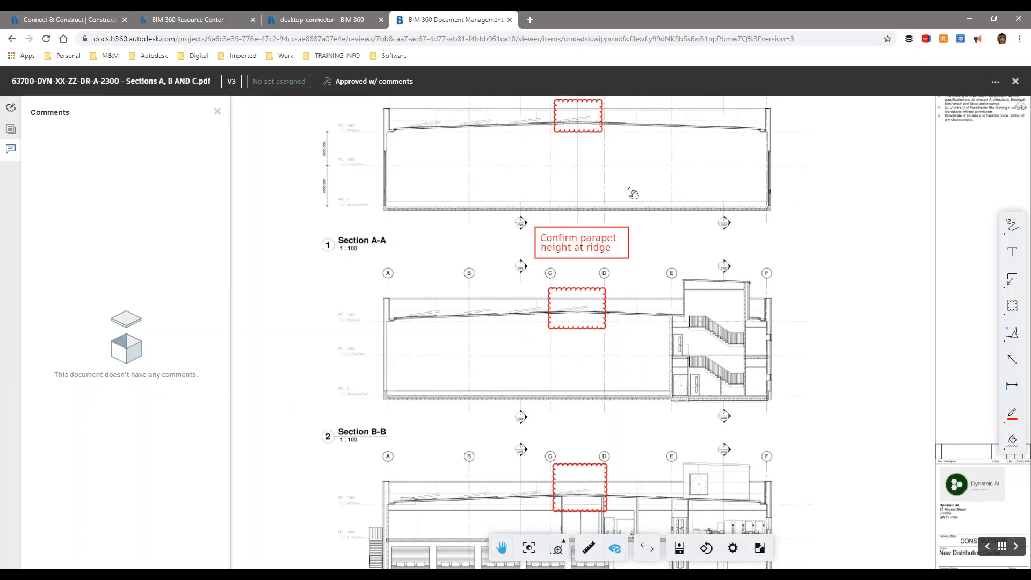
{"action": "left_click", "coordinate": [1016, 83]}
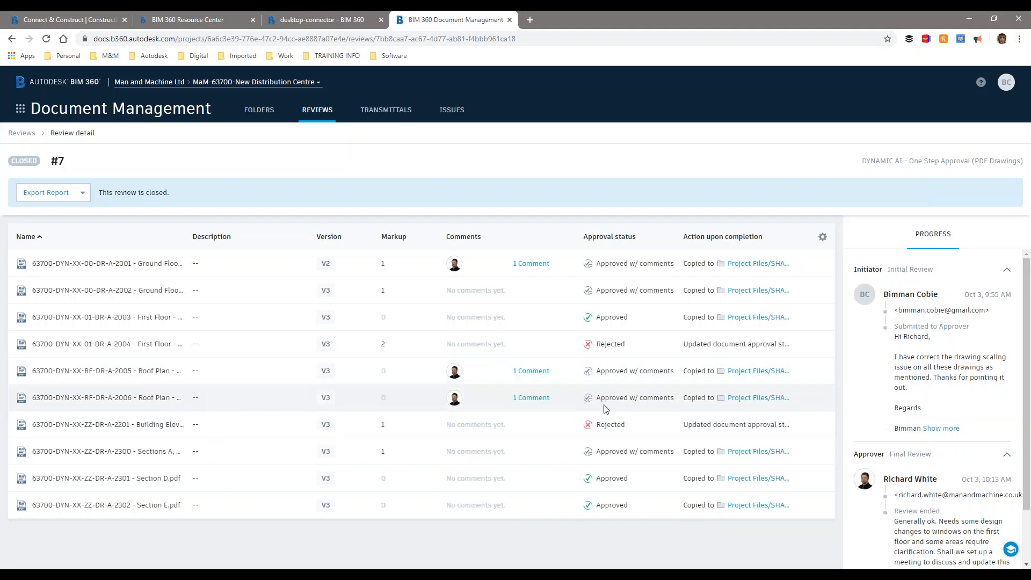
{"action": "left_click", "coordinate": [77, 193]}
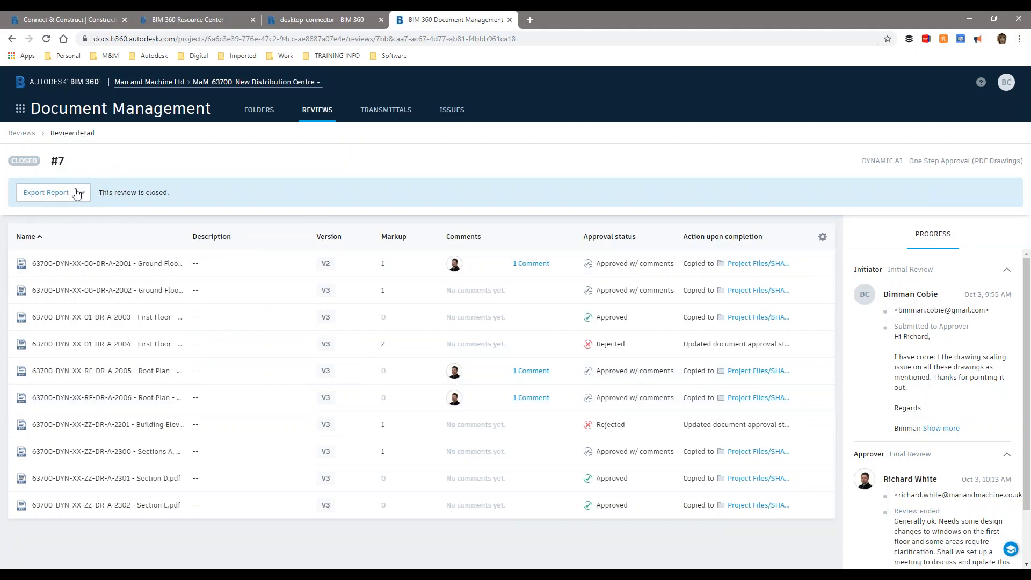
Step: Return to the project folders and open 3.1.Drawings (PDF) under WIP.03.Architect
{"action": "left_click", "coordinate": [263, 110]}
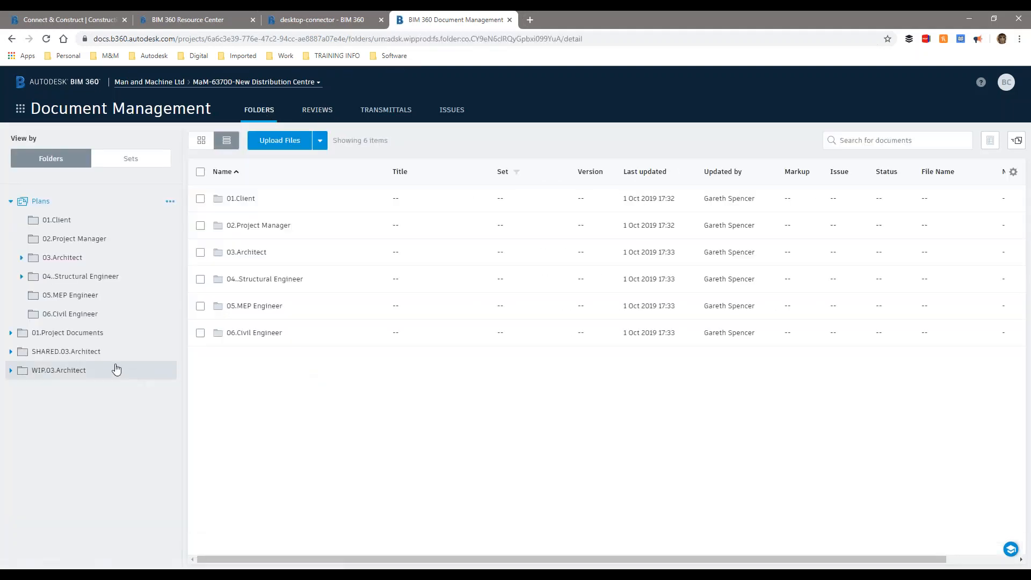
{"action": "left_click", "coordinate": [11, 371]}
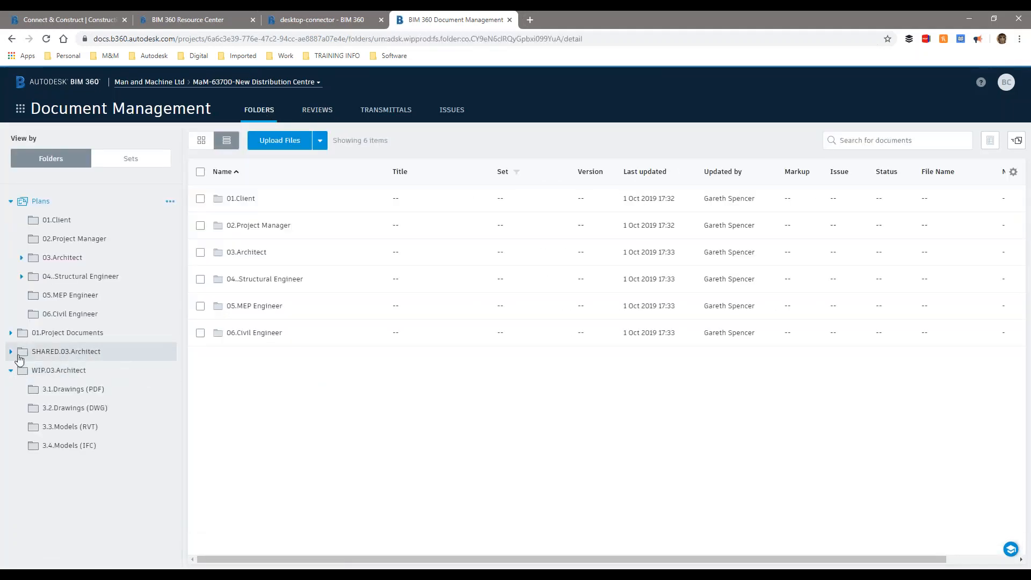
{"action": "left_click", "coordinate": [76, 391]}
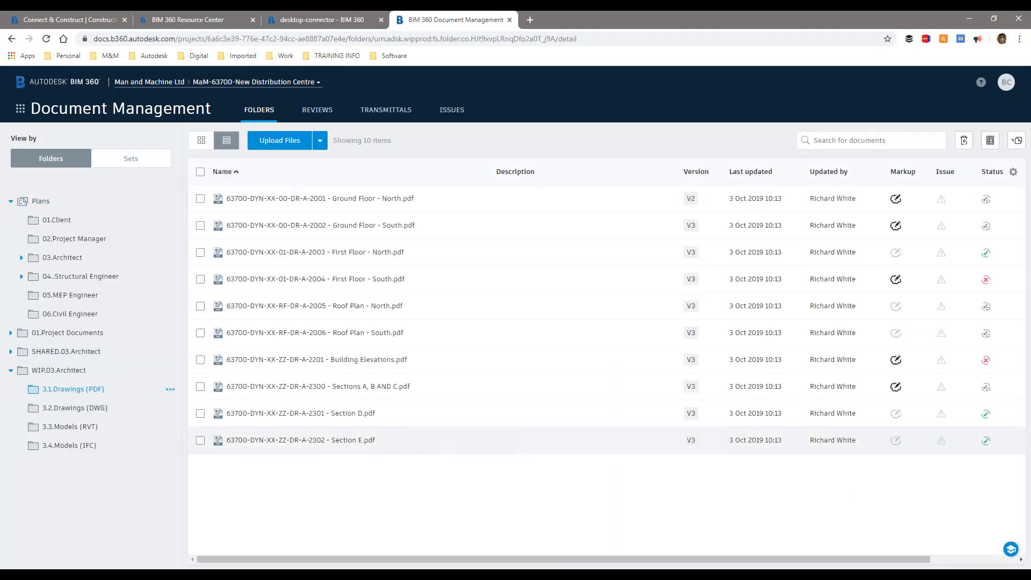
Step: Start submitting 63700-DYN-XX-ZZ-DR-A-2302 - Section E.pdf for review and list the available approval workflows
{"action": "left_click", "coordinate": [482, 442]}
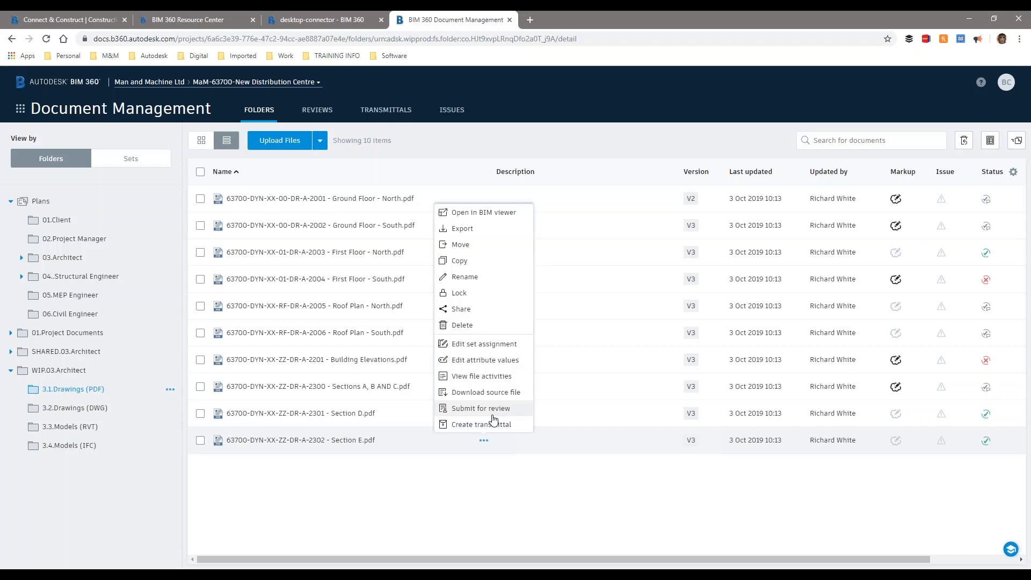
{"action": "left_click", "coordinate": [492, 414]}
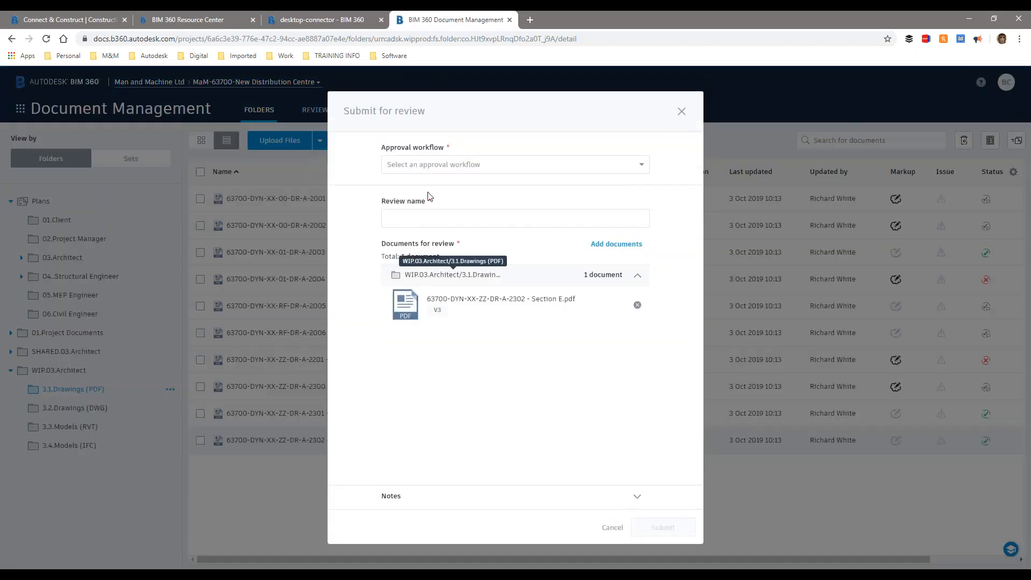
{"action": "left_click", "coordinate": [428, 167]}
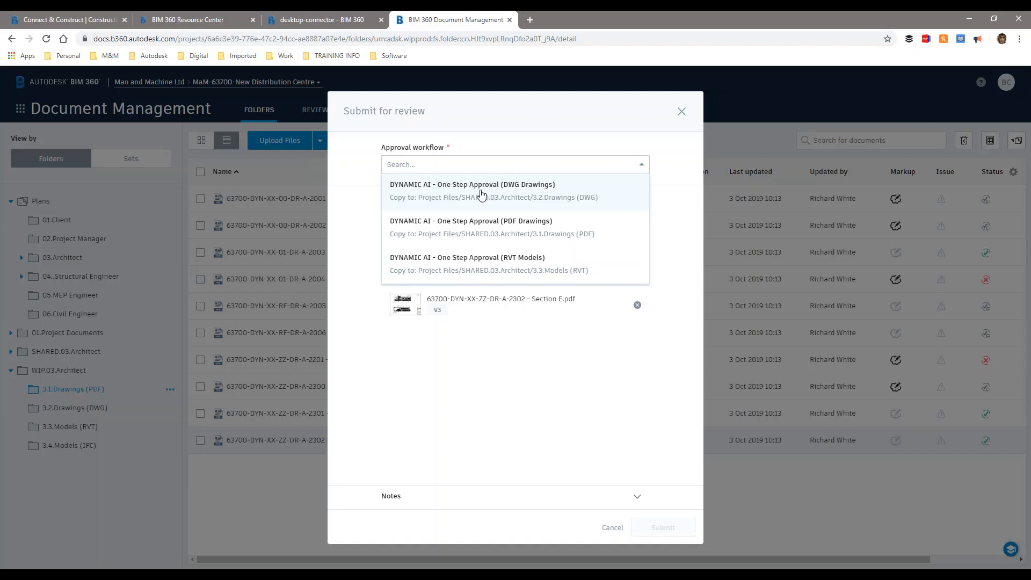
Step: Choose the DYNAMIC AI - One Step Approval (PDF Drawings) workflow for the Section E review and look over its details
{"action": "left_click", "coordinate": [481, 242]}
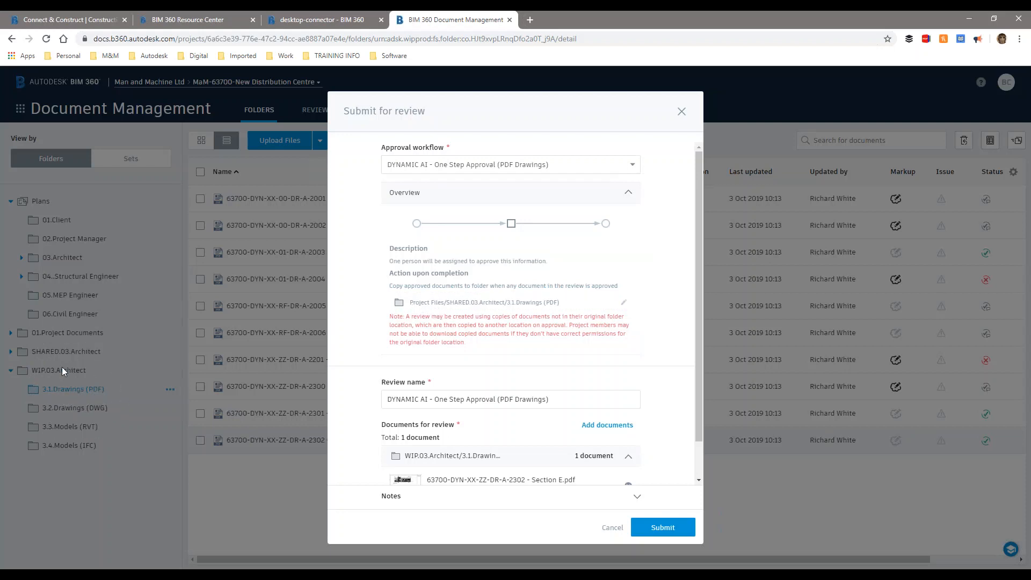
{"action": "left_click", "coordinate": [41, 347]}
{"action": "left_click_drag", "start_coordinate": [701, 420], "coordinate": [699, 471]}
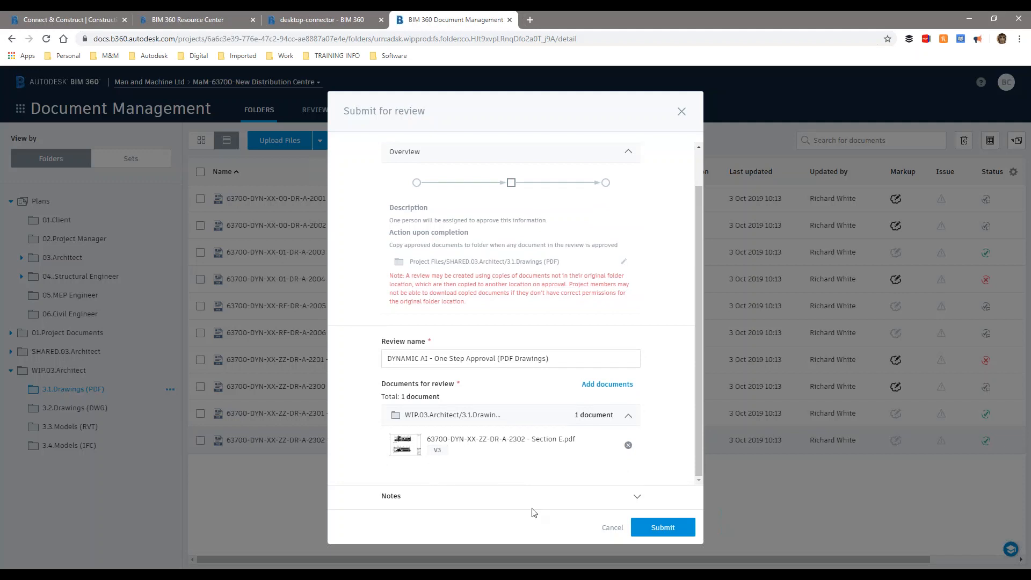
Step: Add the note "Please review. Thanks" with the sender's name and submit the review
{"action": "left_click", "coordinate": [637, 496]}
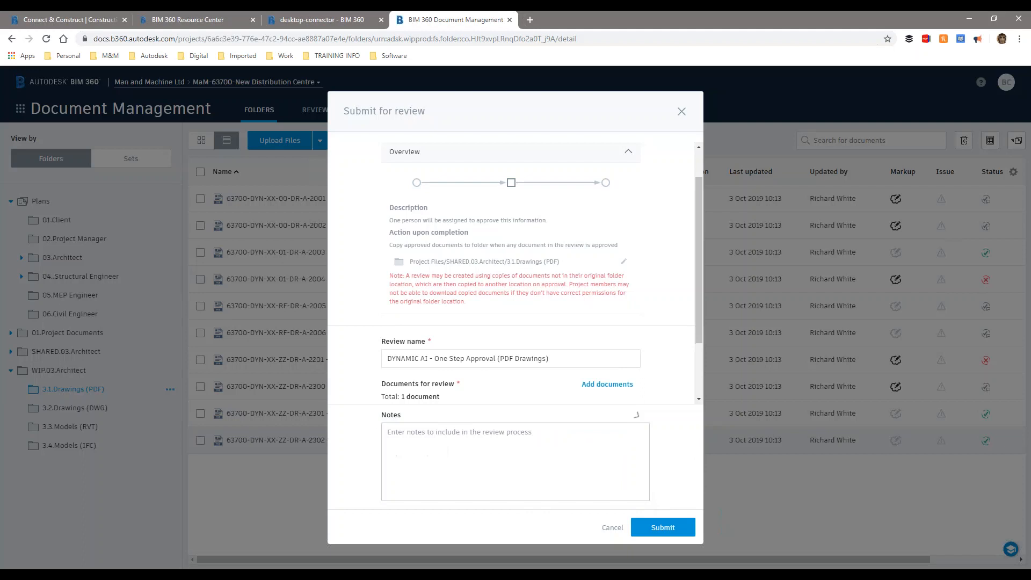
{"action": "left_click", "coordinate": [436, 456]}
{"action": "type", "text": "Pleaes"}
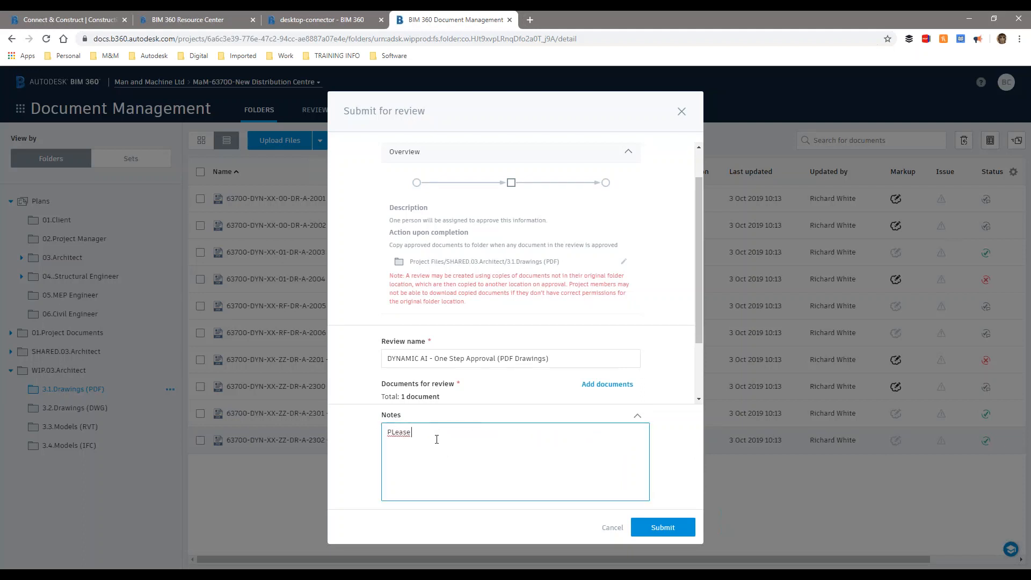
{"action": "key", "text": "BackSpace"}
{"action": "key", "text": "BackSpace"}
{"action": "key", "text": "BackSpace"}
{"action": "key", "text": "BackSpace"}
{"action": "key", "text": "BackSpace"}
{"action": "key", "text": "BackSpace"}
{"action": "type", "text": "lease review.  Thanks  Bimman"}
{"action": "left_click", "coordinate": [651, 528]}
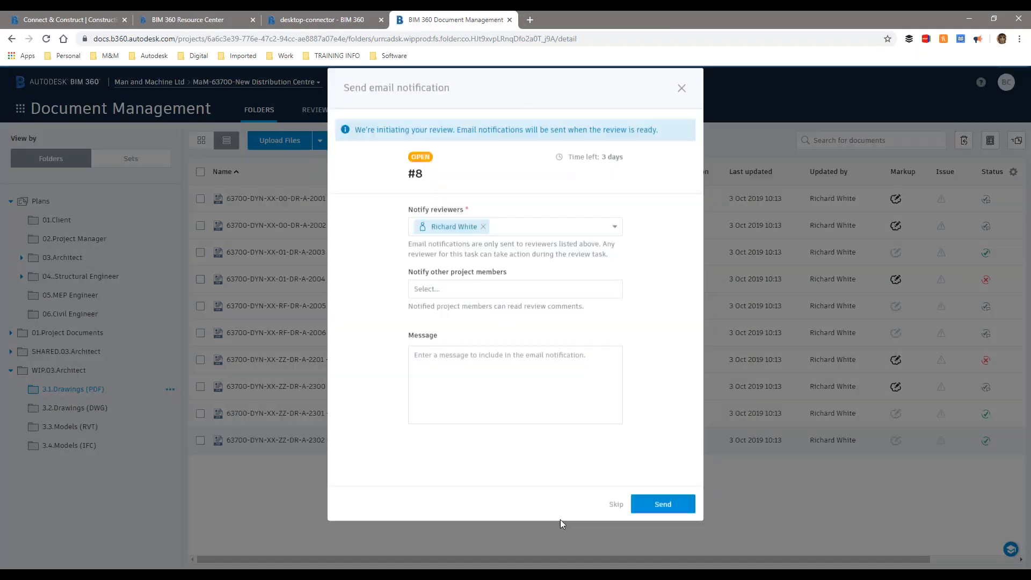
Step: Add another project member to the review's e-mail notification, enter the message "Drawing review." and send it
{"action": "left_click", "coordinate": [451, 317]}
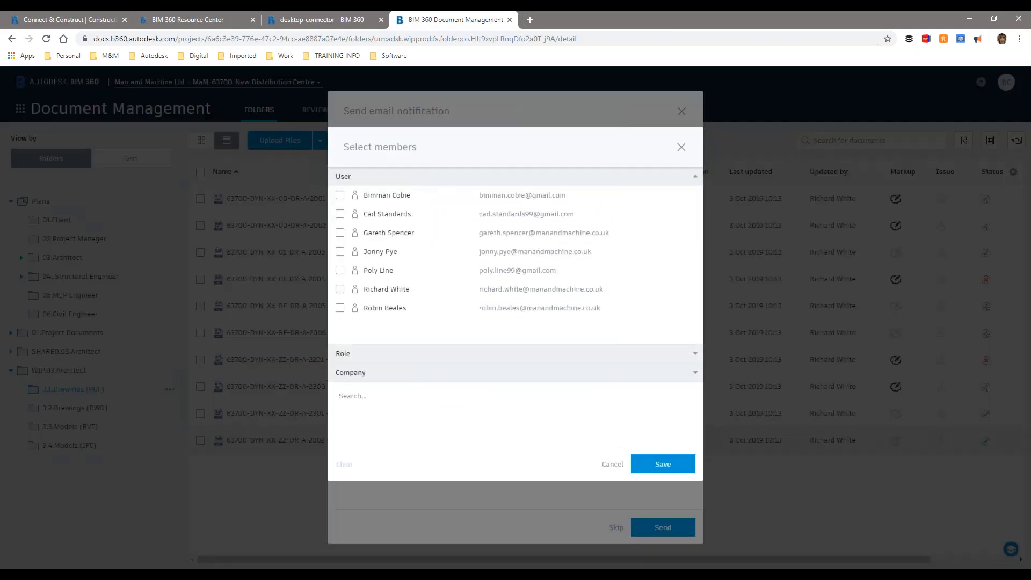
{"action": "left_click", "coordinate": [402, 247]}
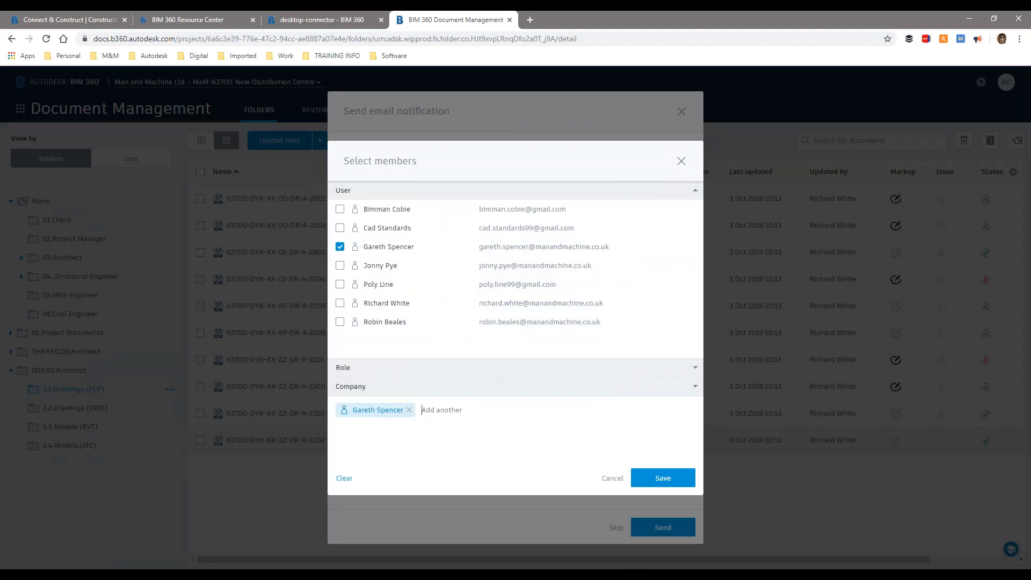
{"action": "left_click", "coordinate": [662, 478]}
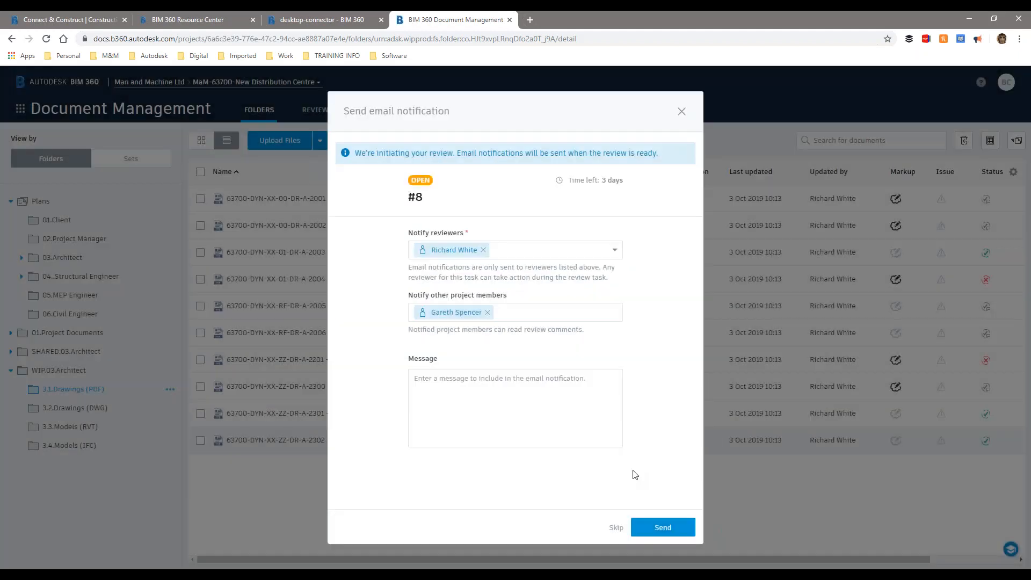
{"action": "left_click", "coordinate": [483, 383]}
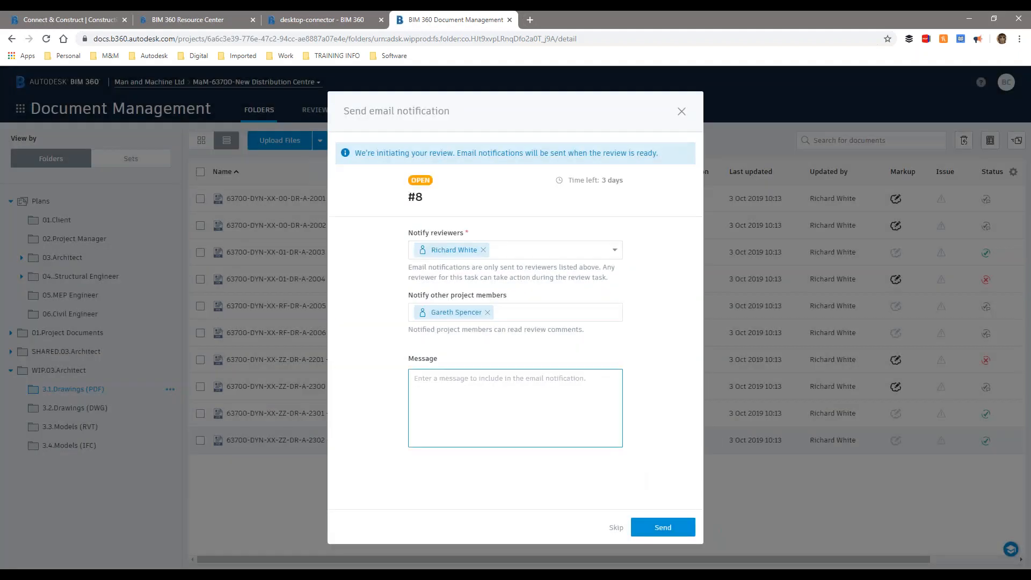
{"action": "type", "text": "Drawing review."}
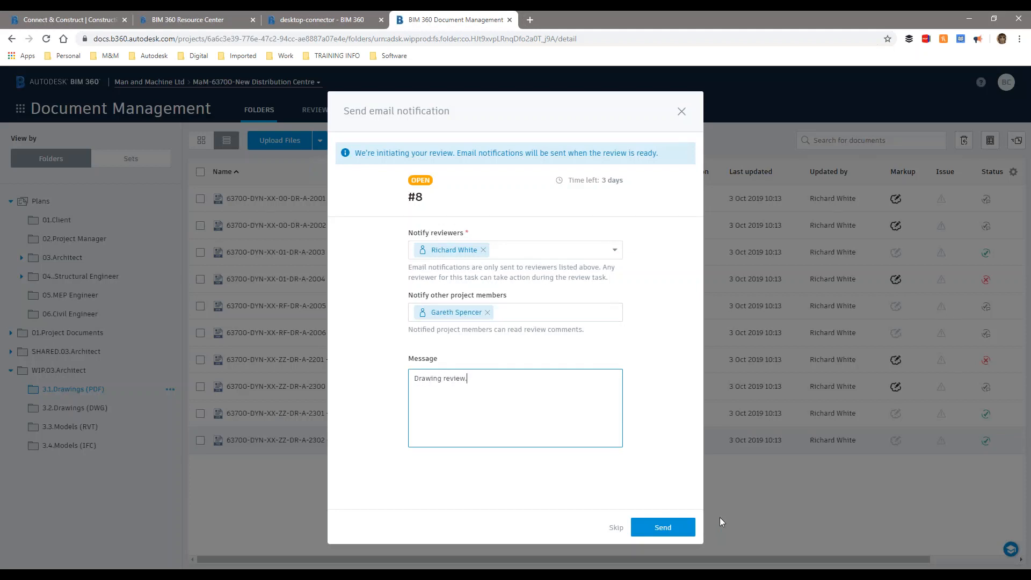
{"action": "left_click", "coordinate": [665, 527]}
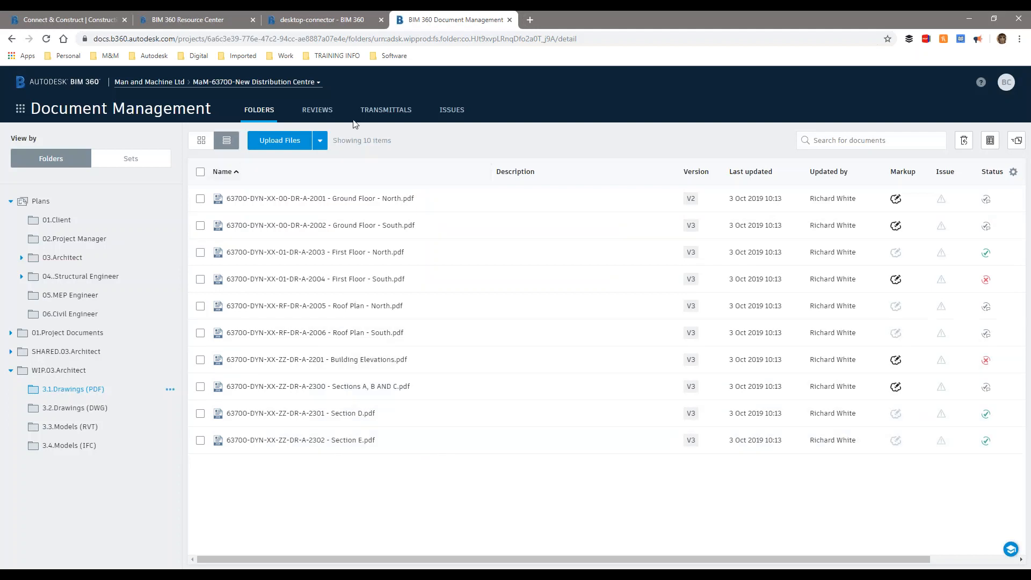
Step: Check the project's reviews list and open the sent transmittal 3.1.Drawings (PDF) to view its details
{"action": "left_click", "coordinate": [325, 119]}
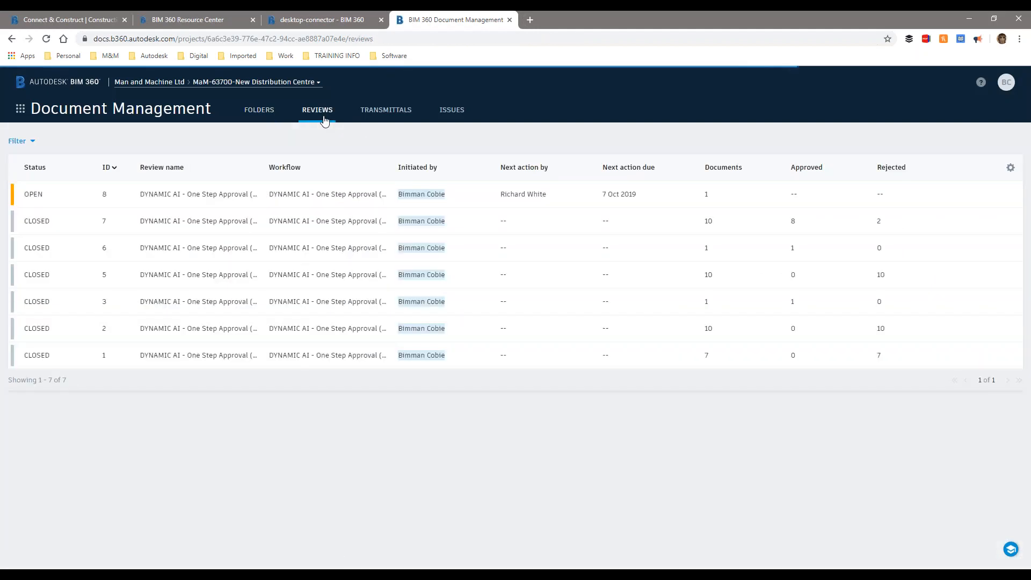
{"action": "left_click", "coordinate": [24, 209]}
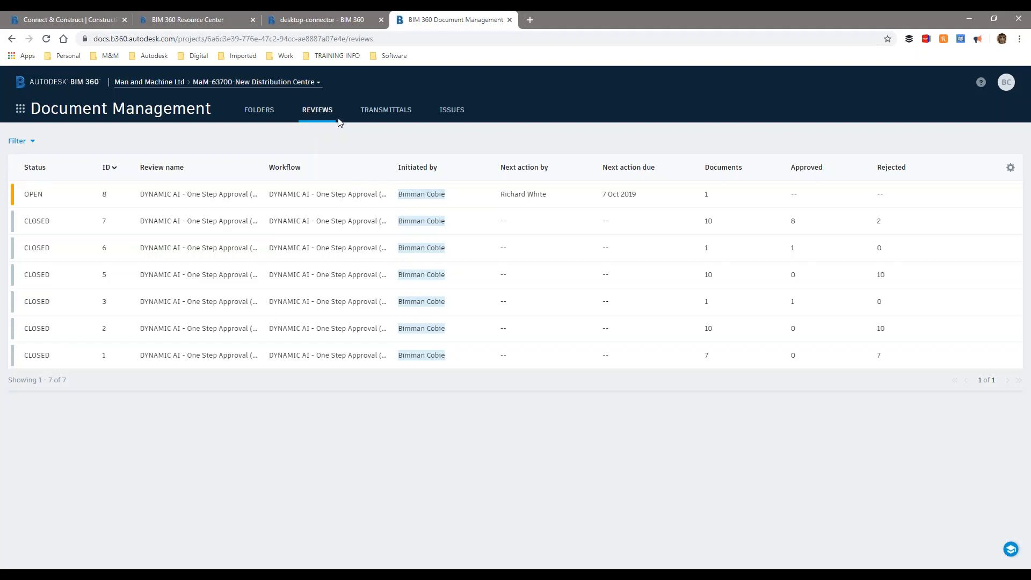
{"action": "left_click", "coordinate": [399, 117]}
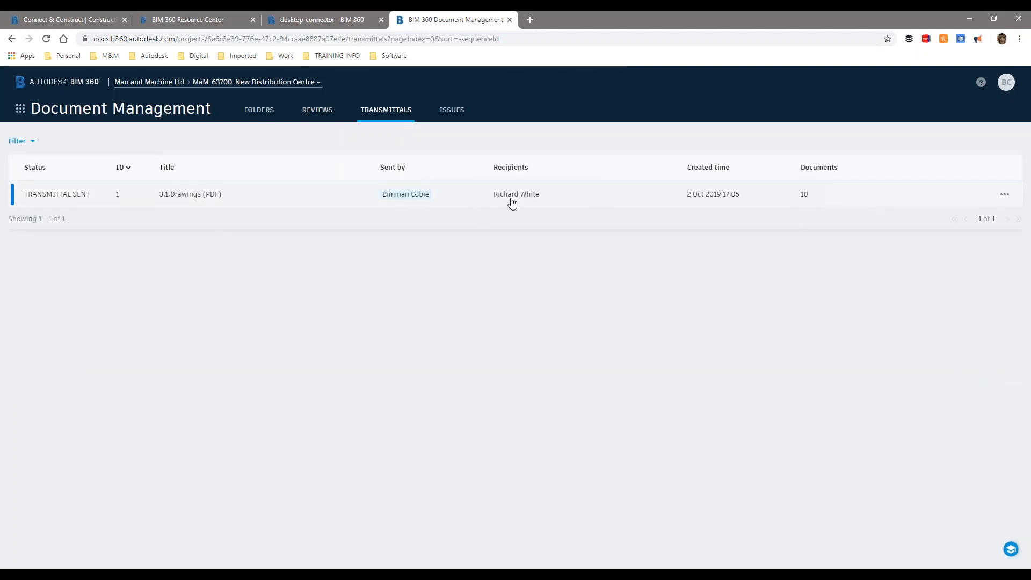
{"action": "left_click", "coordinate": [206, 203]}
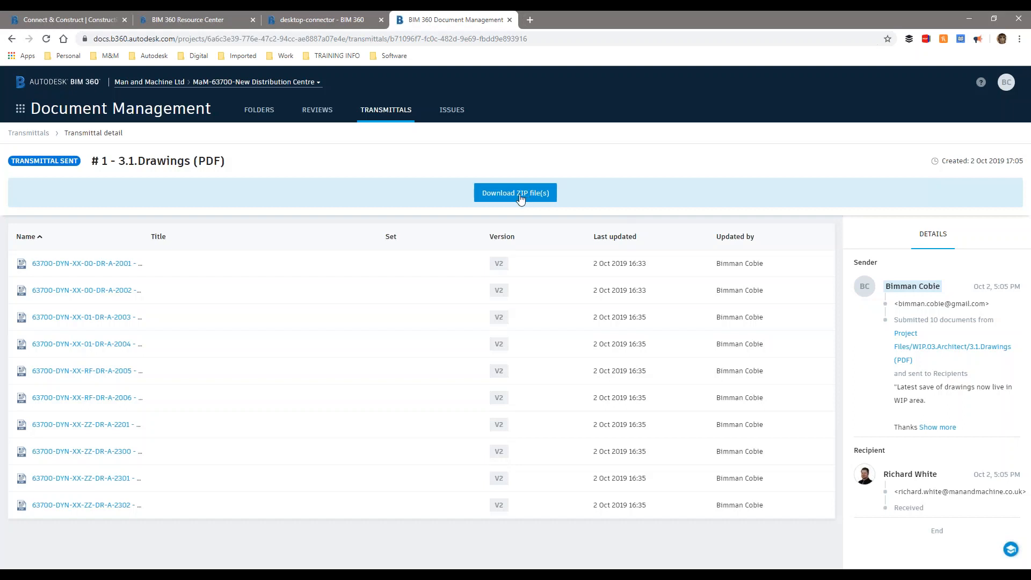
Step: Return to the project folders and start a transmittal for the 3.3.Models (RVT) folder under WIP.03.Architect
{"action": "left_click", "coordinate": [259, 110]}
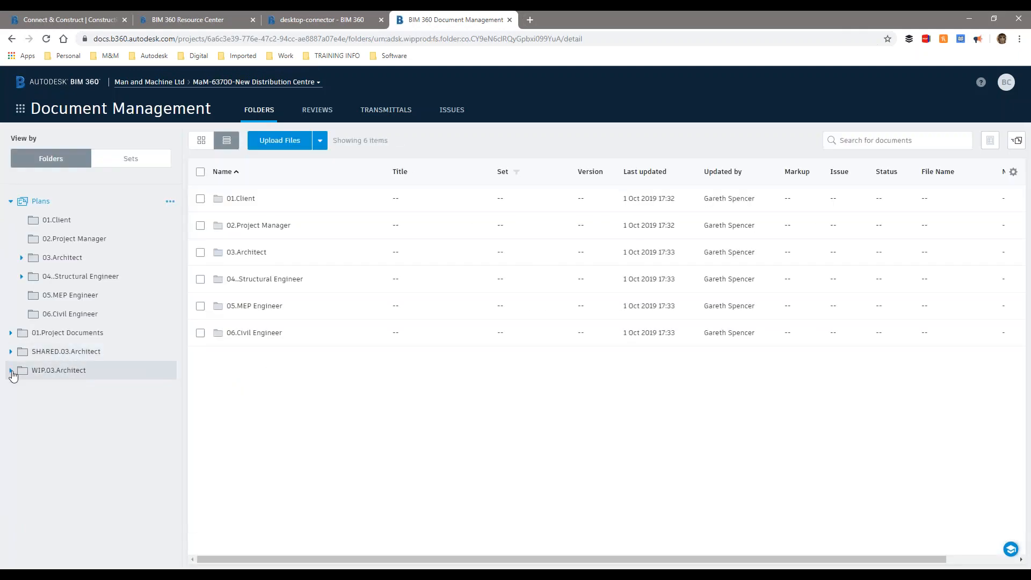
{"action": "left_click", "coordinate": [11, 371]}
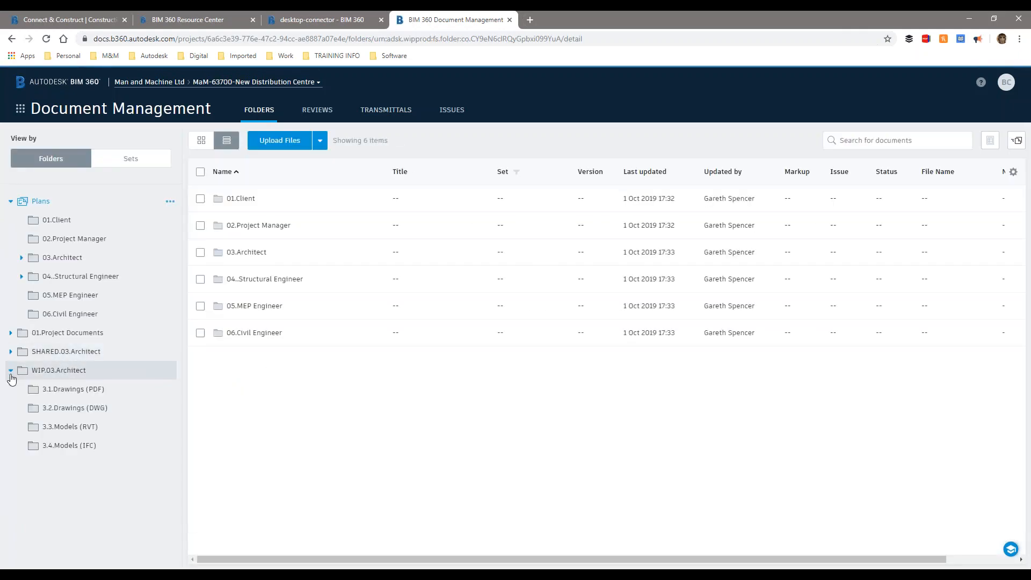
{"action": "left_click", "coordinate": [122, 428]}
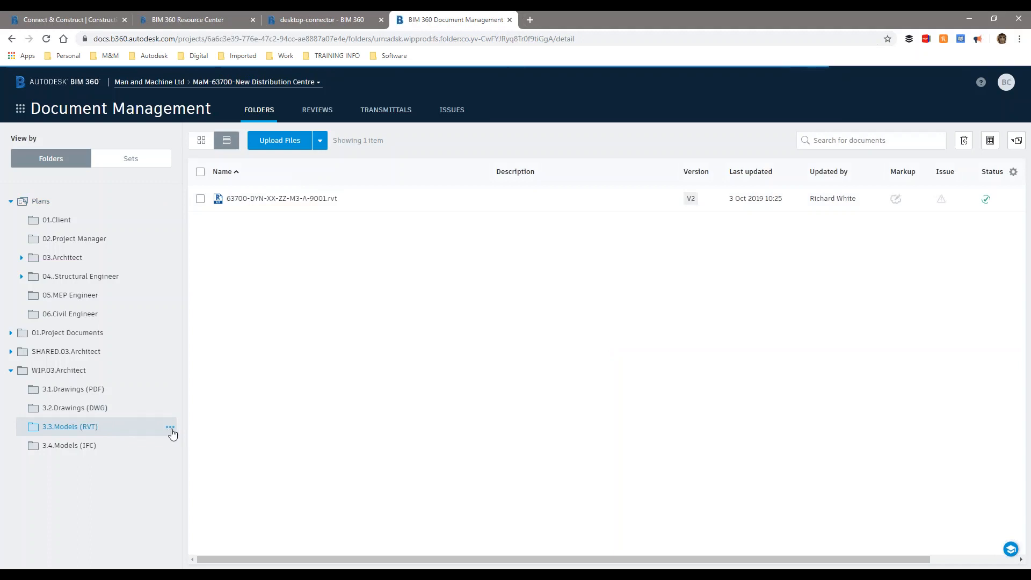
{"action": "left_click", "coordinate": [170, 428]}
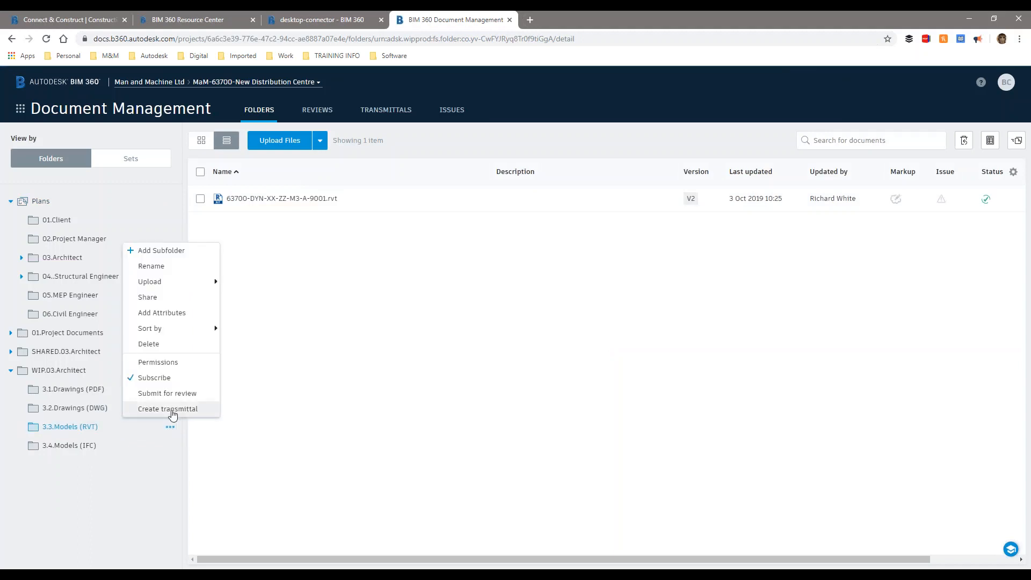
{"action": "left_click", "coordinate": [168, 410]}
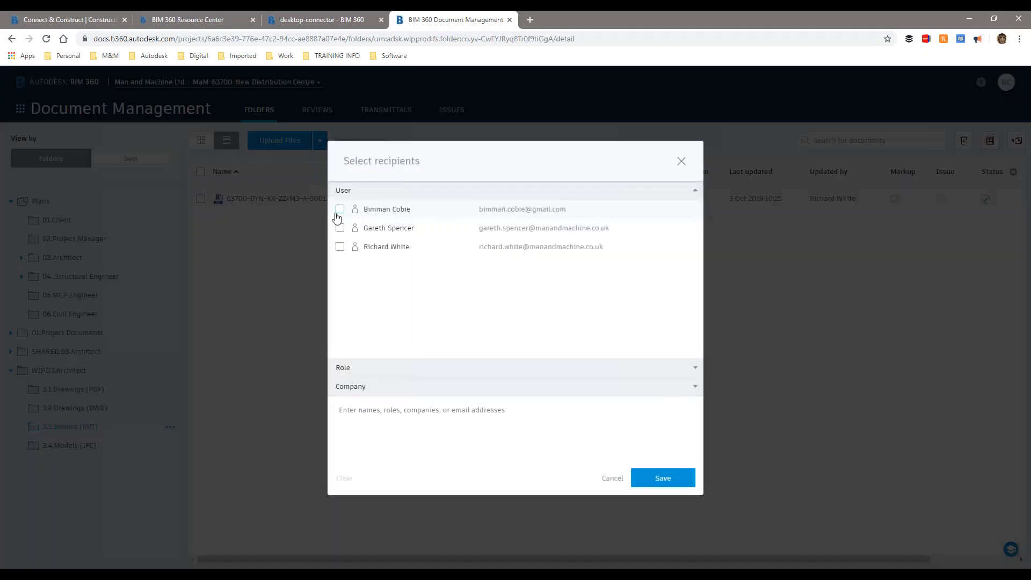
Step: Look through the role and company recipient options, and add one project user as the transmittal's recipient
{"action": "left_click", "coordinate": [348, 370]}
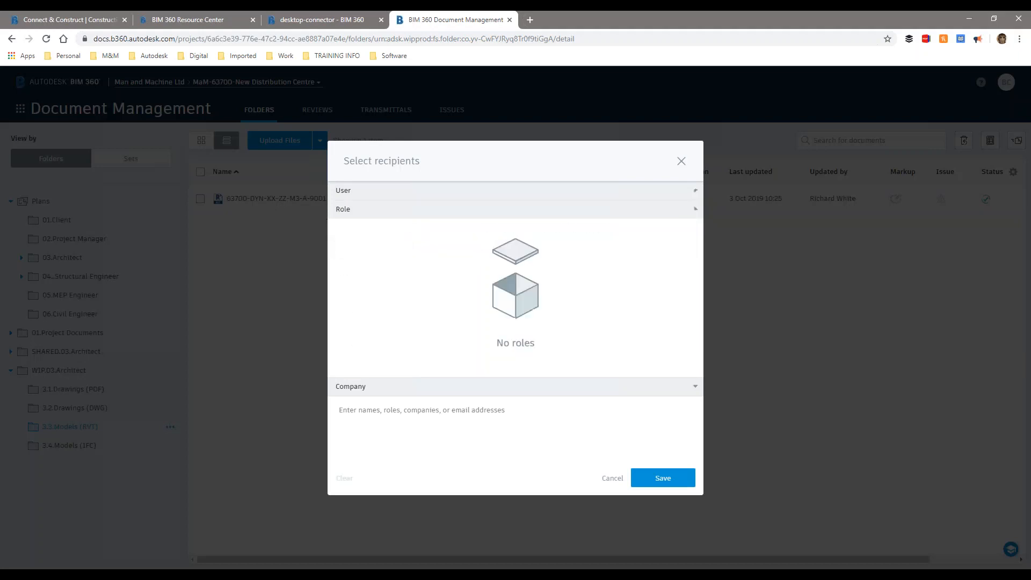
{"action": "left_click", "coordinate": [350, 388]}
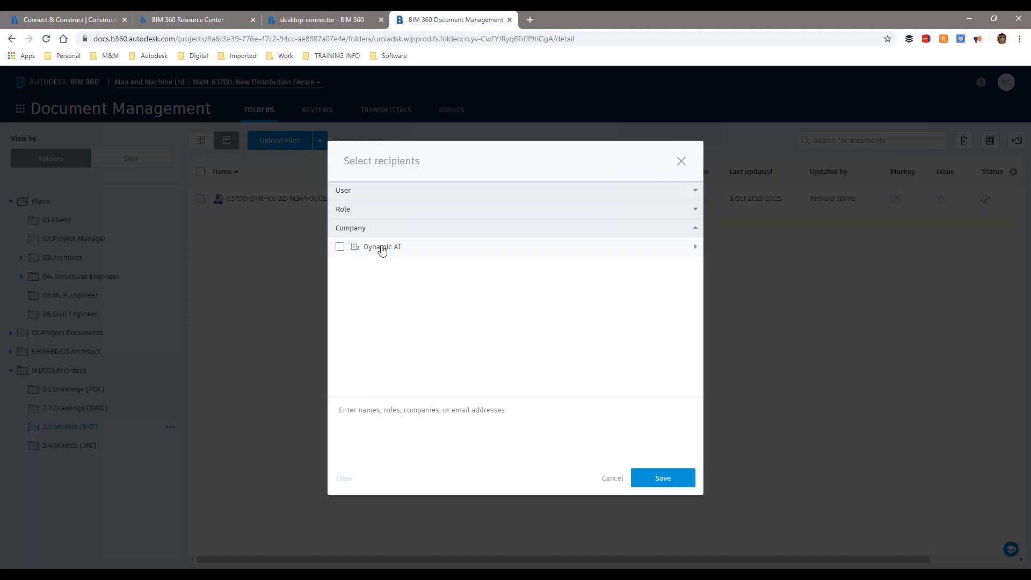
{"action": "left_click", "coordinate": [362, 194]}
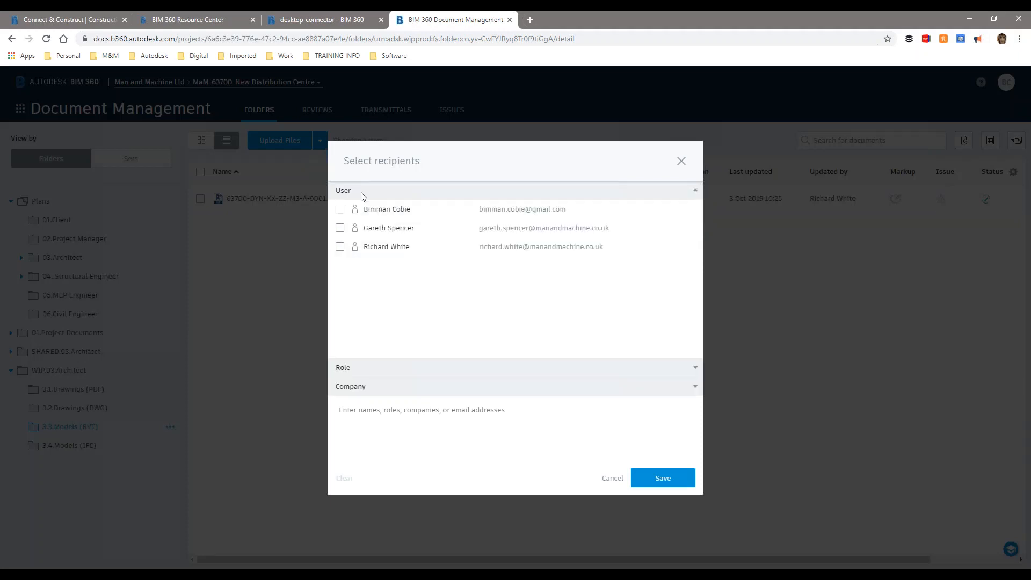
{"action": "left_click", "coordinate": [340, 247]}
{"action": "left_click", "coordinate": [641, 478]}
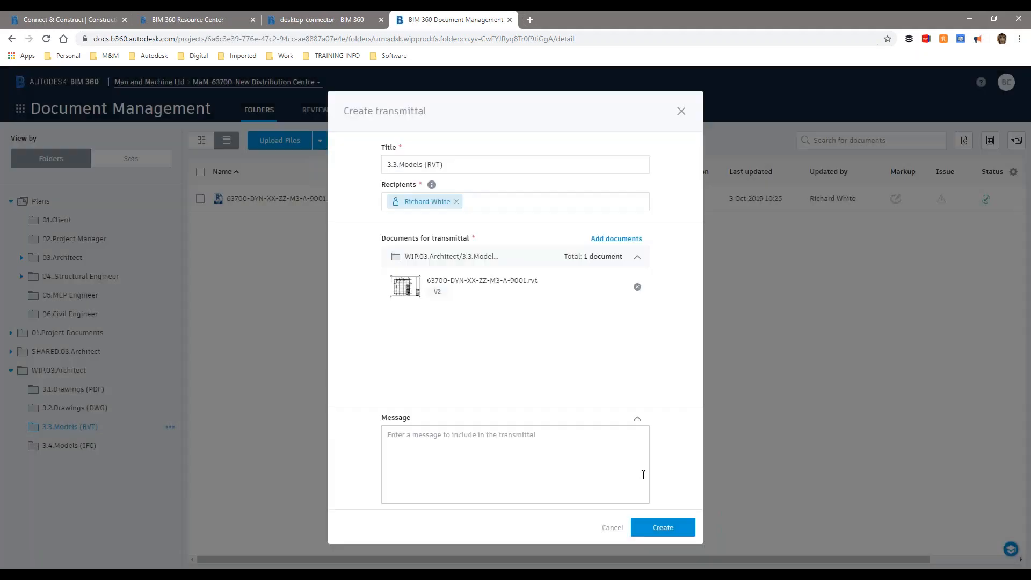
Step: Enter a message addressed to the recipient, "the model for your information", create the transmittal and view the transmittals list
{"action": "left_click", "coordinate": [481, 435]}
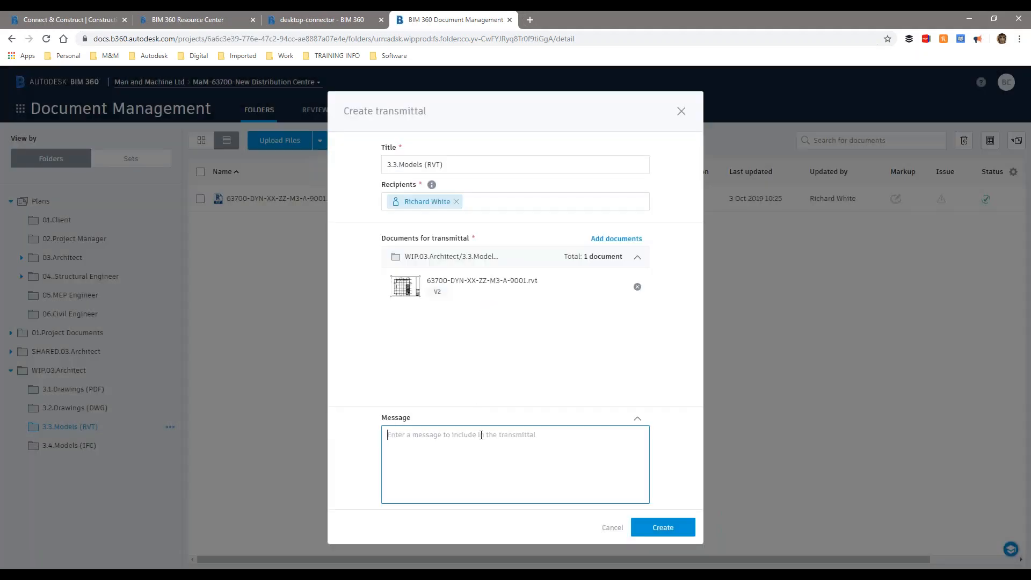
{"action": "type", "text": "Richard the model for your information"}
{"action": "left_click", "coordinate": [663, 527]}
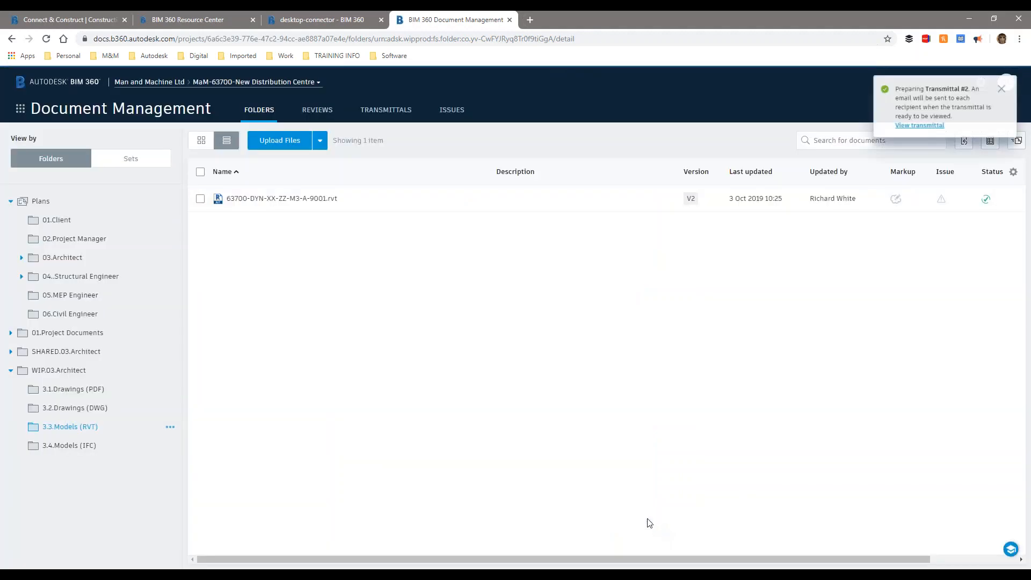
{"action": "left_click", "coordinate": [385, 110]}
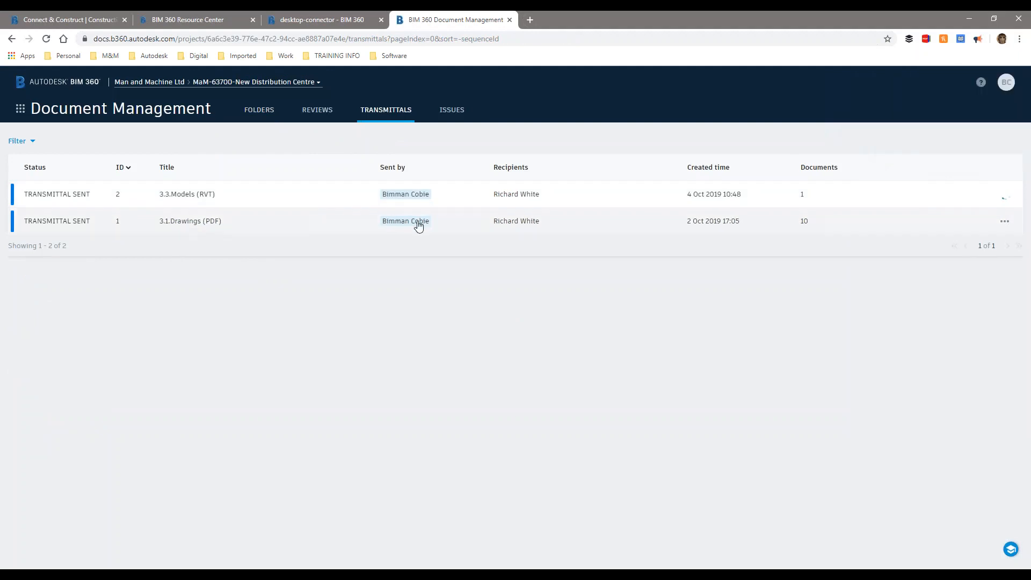
Step: Open the project's issues, examine the fields of a new issue form and cancel it
{"action": "left_click", "coordinate": [452, 110]}
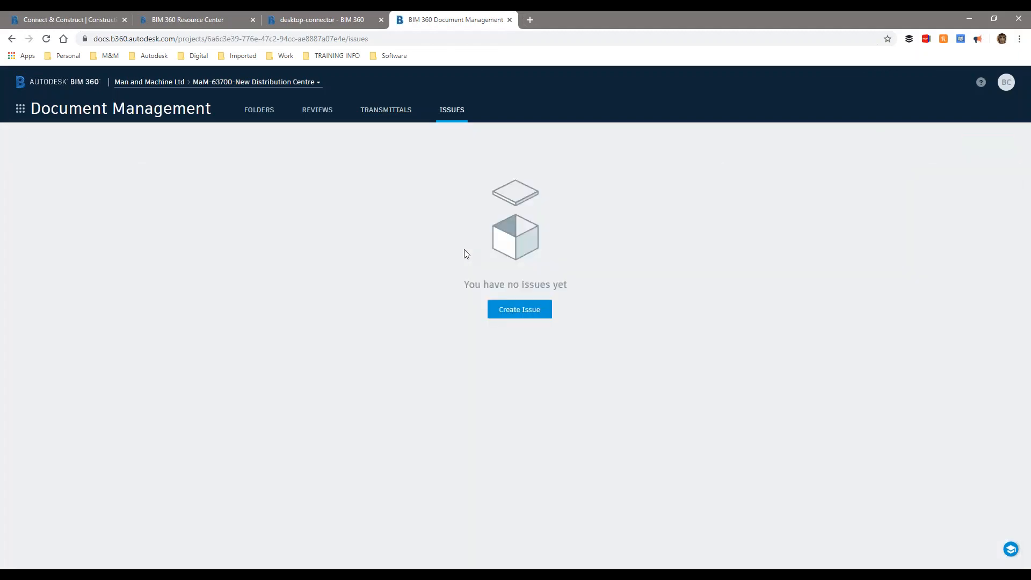
{"action": "left_click", "coordinate": [530, 317]}
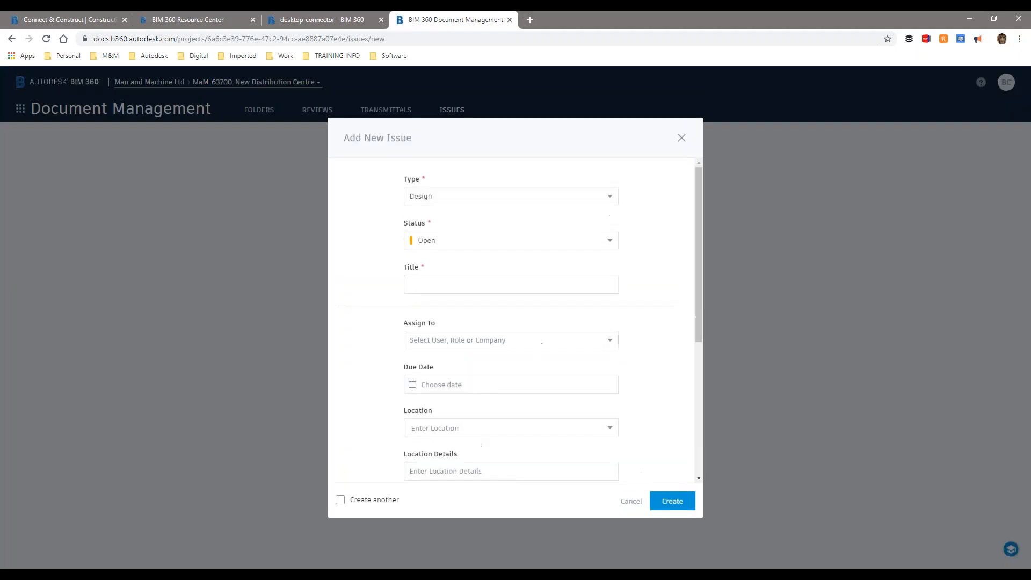
{"action": "scroll", "coordinate": [542, 364], "scroll_direction": "down", "scroll_amount": 5}
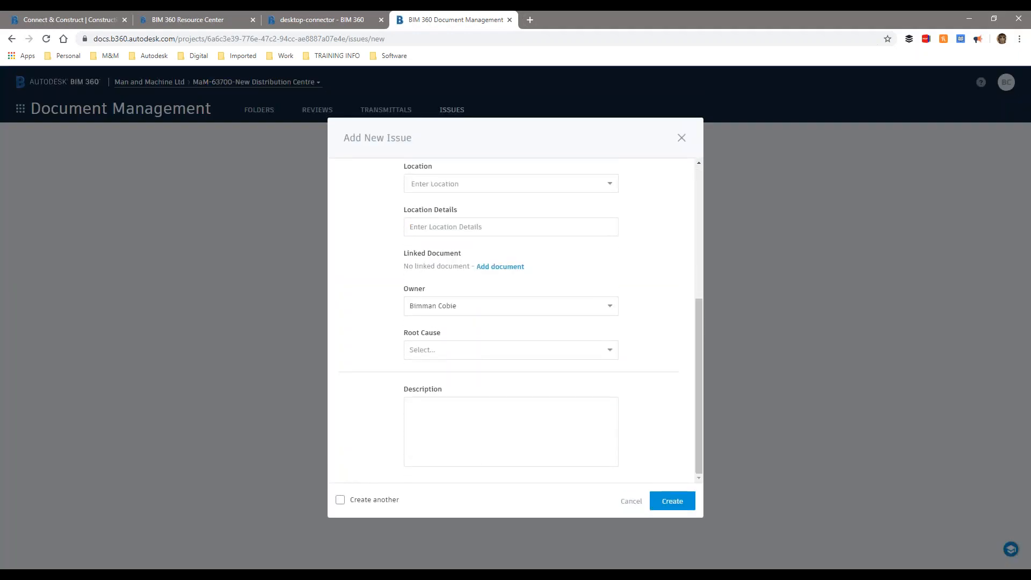
{"action": "left_click", "coordinate": [629, 501]}
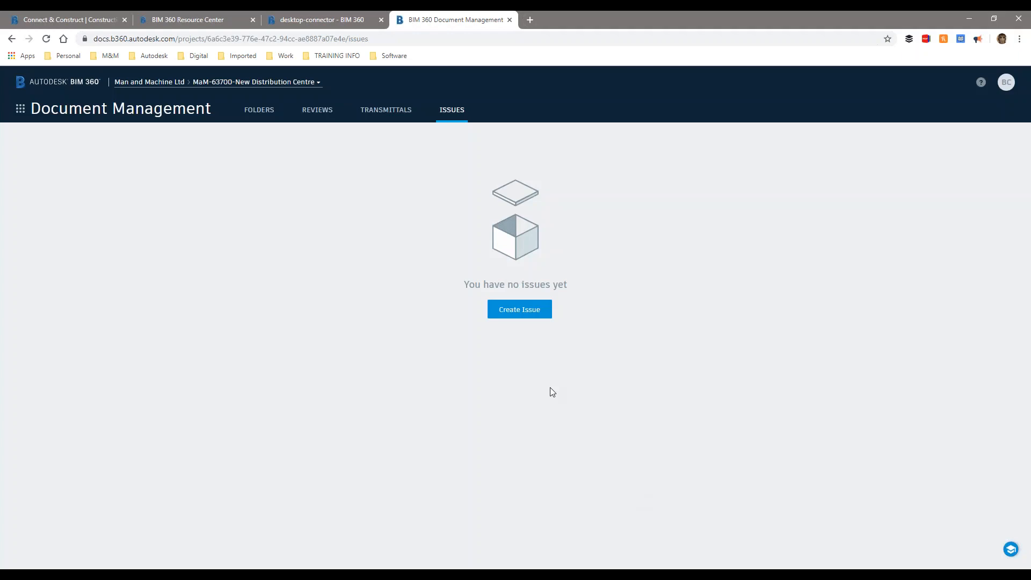
Step: Check which project modules the current account can access, and sign out of it
{"action": "left_click", "coordinate": [192, 118]}
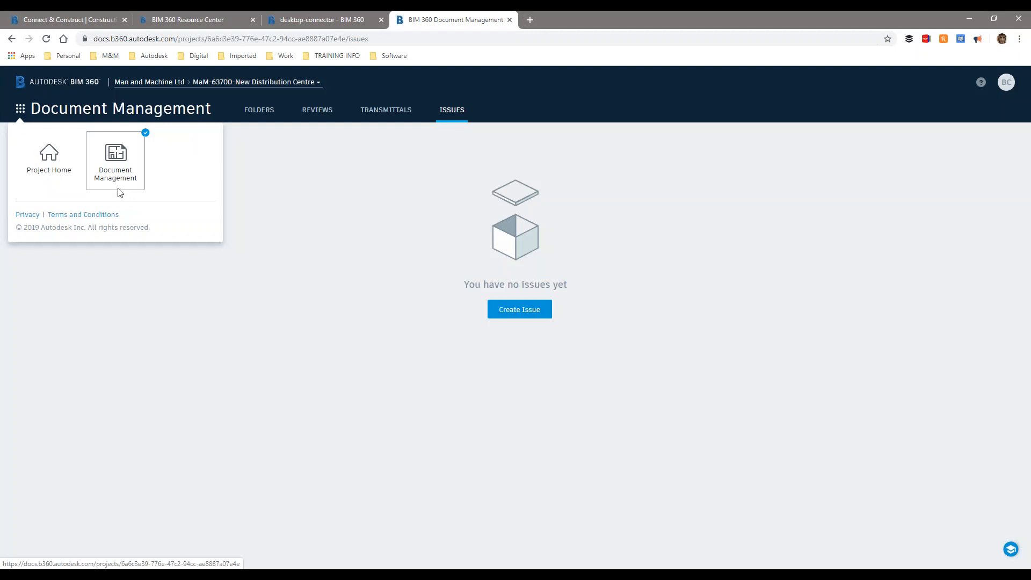
{"action": "left_click", "coordinate": [1007, 82]}
{"action": "left_click", "coordinate": [938, 169]}
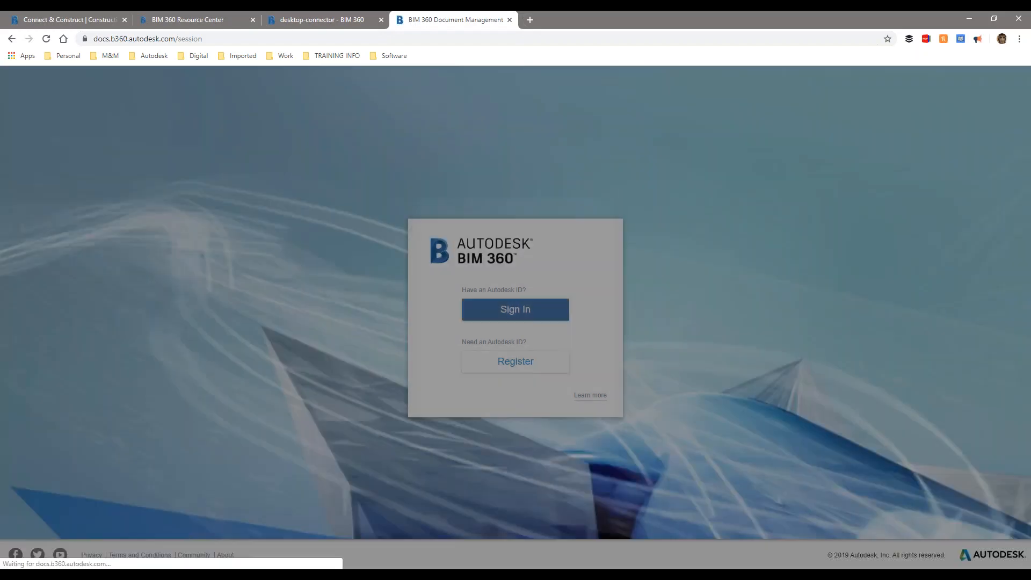
Step: Sign in with the other account, entering its e-mail address and account password
{"action": "left_click", "coordinate": [506, 299]}
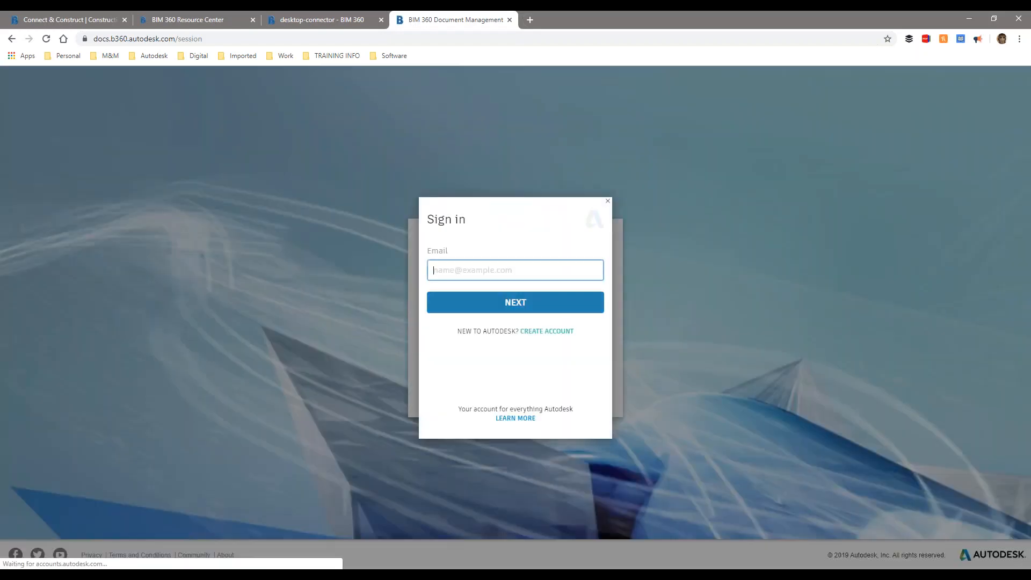
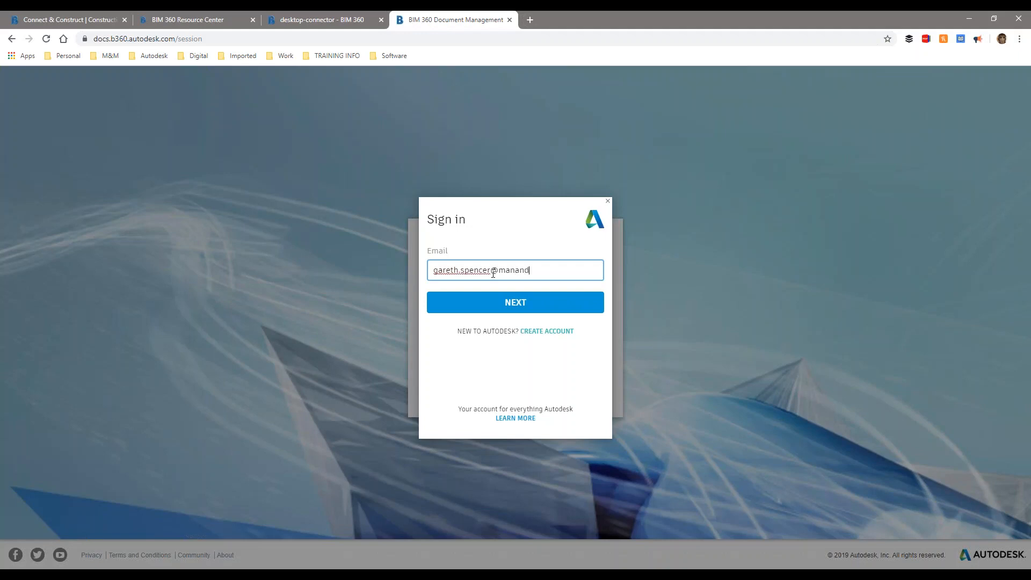
{"action": "key", "text": "Return"}
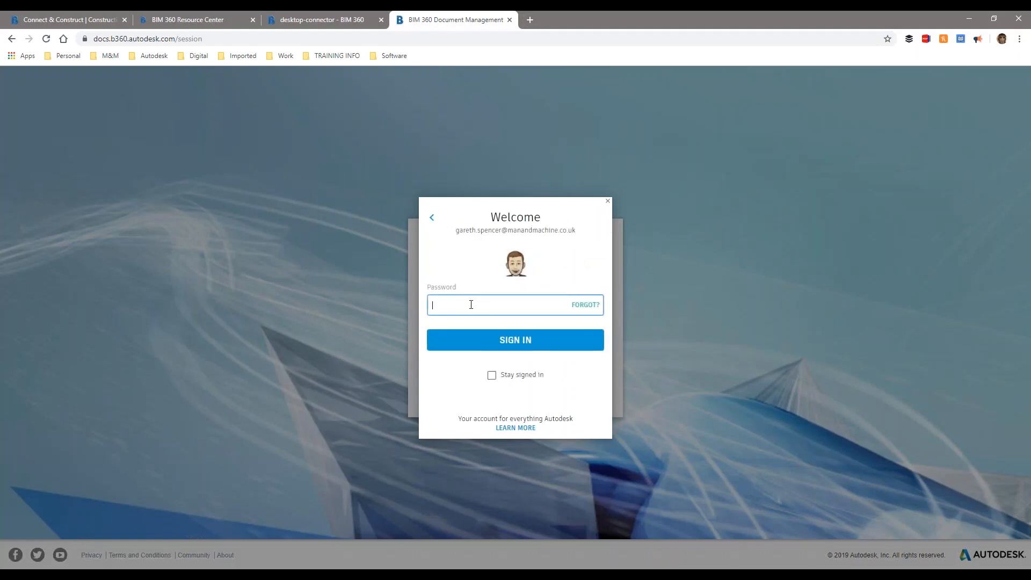
{"action": "type", "text": "•••"}
{"action": "key", "text": "Return"}
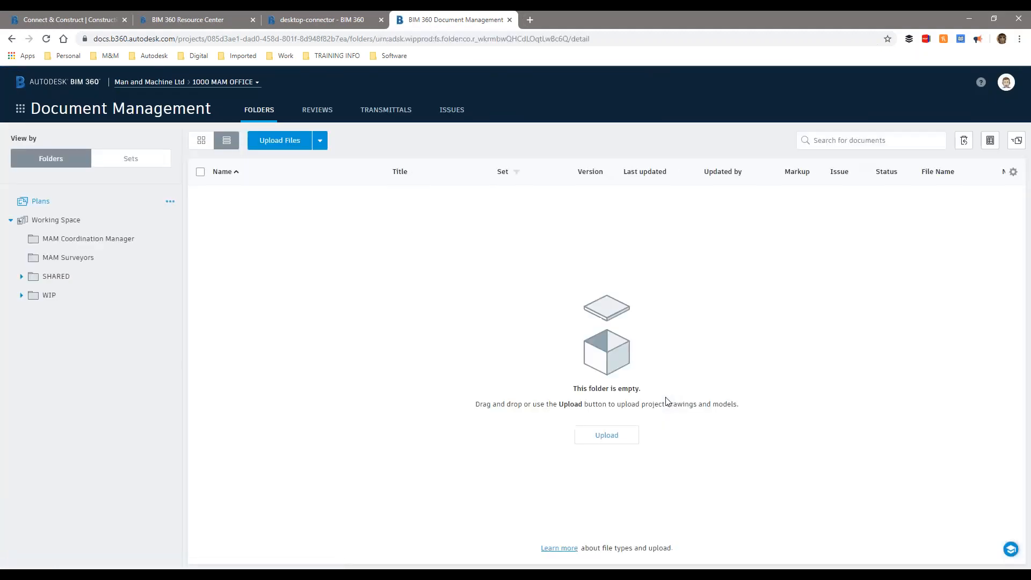
Step: Switch to the MaM-63700-New Distribution Centre project and look through its reviews, transmittals and issues
{"action": "left_click", "coordinate": [166, 84]}
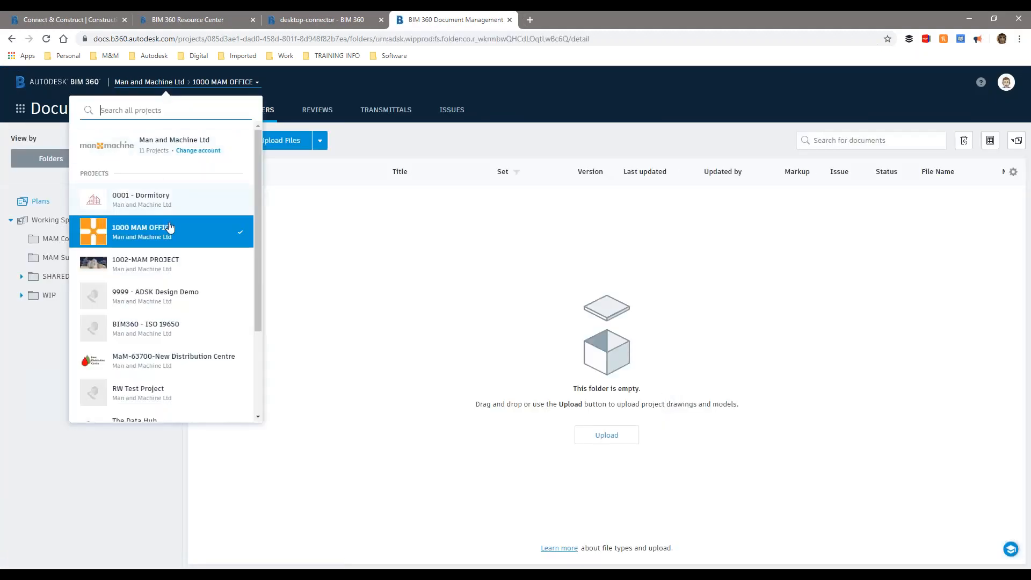
{"action": "left_click", "coordinate": [144, 370]}
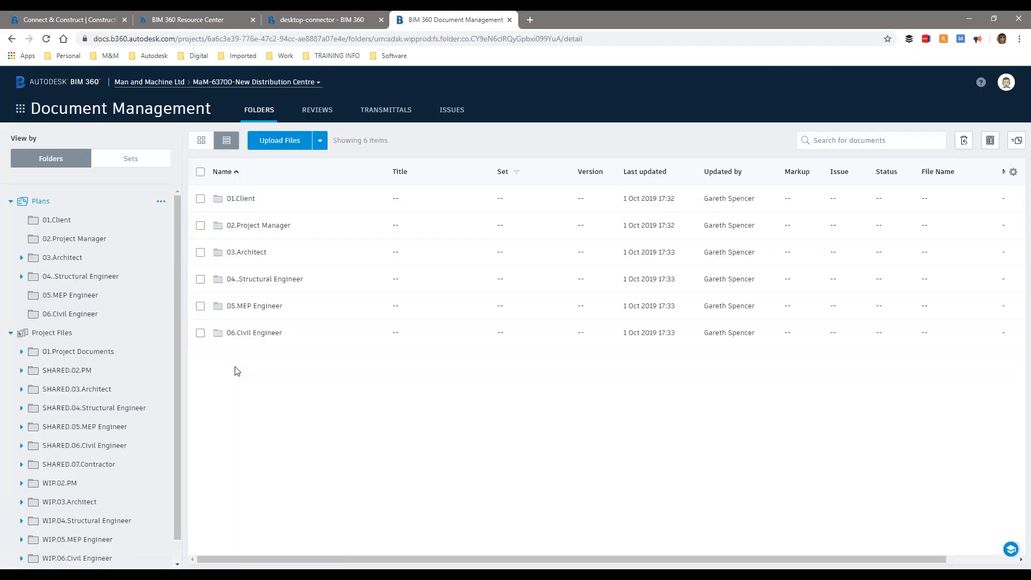
{"action": "left_click", "coordinate": [319, 110]}
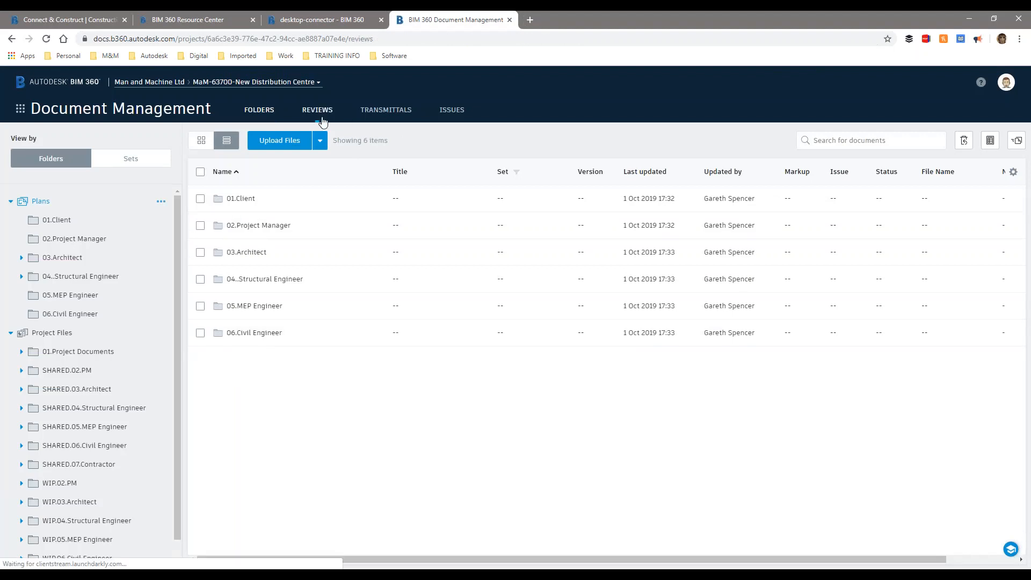
{"action": "left_click", "coordinate": [379, 114]}
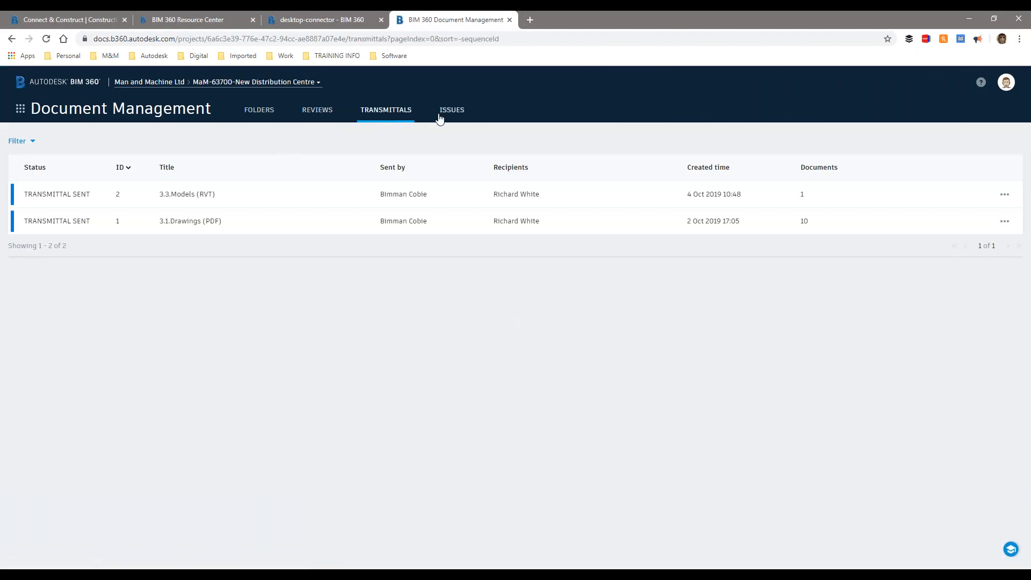
{"action": "left_click", "coordinate": [439, 114]}
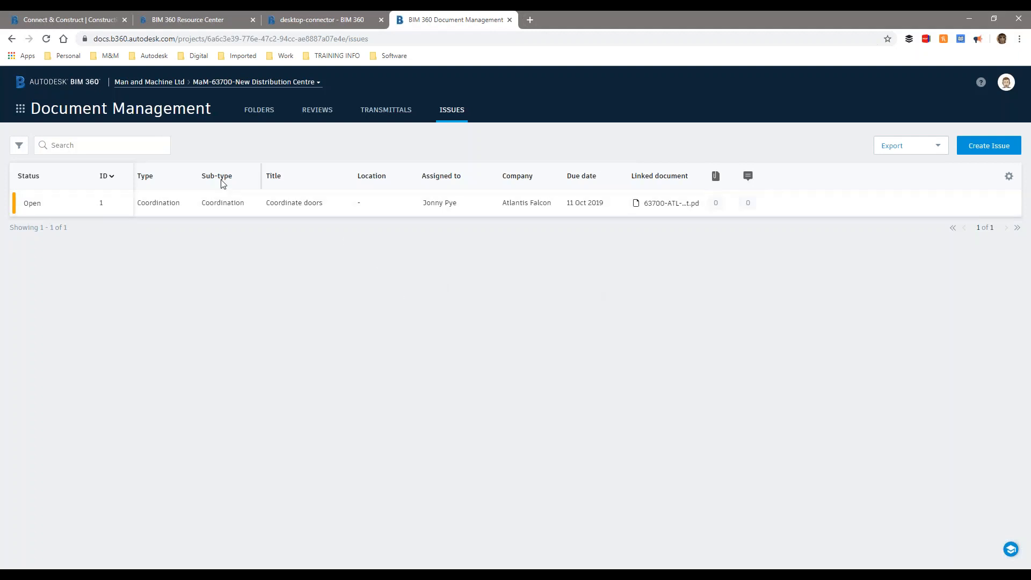
Step: Return to the folders, expand WIP.05.MEP Engineer and WIP.04.Structural Engineer, and open 4.1.Drawings (PDF)
{"action": "left_click", "coordinate": [246, 115]}
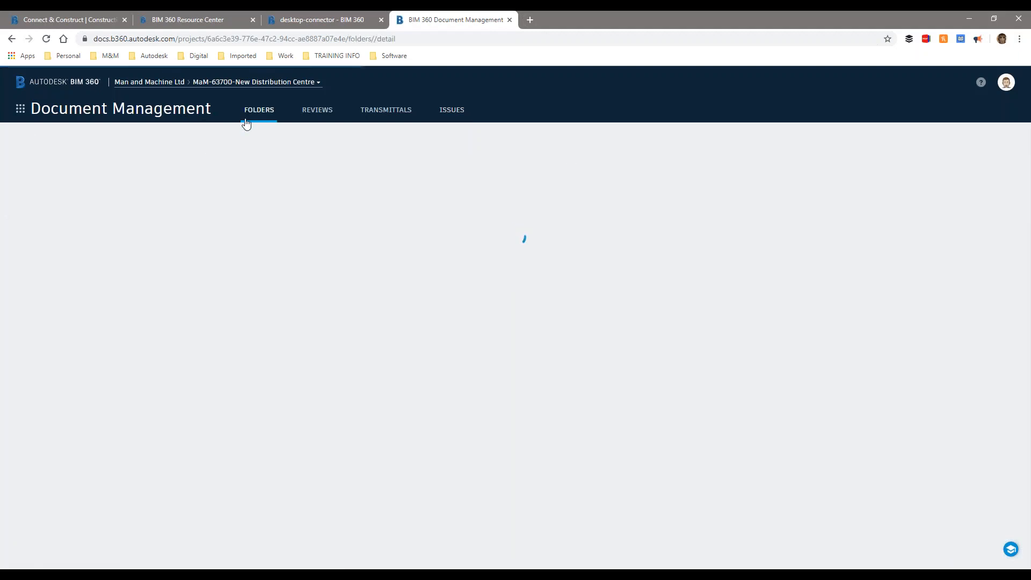
{"action": "scroll", "coordinate": [126, 506], "scroll_direction": "down", "scroll_amount": 1}
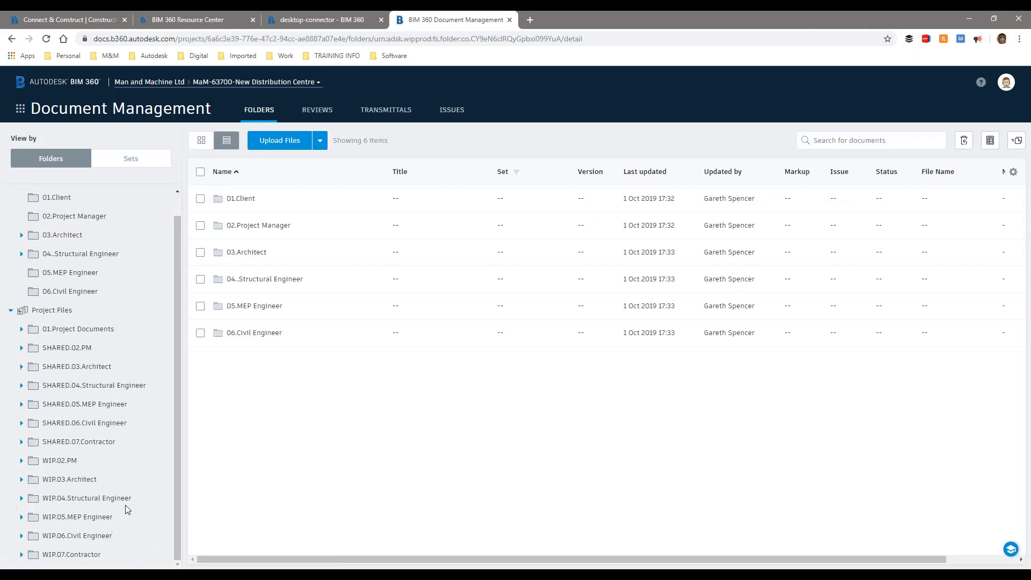
{"action": "left_click", "coordinate": [22, 516]}
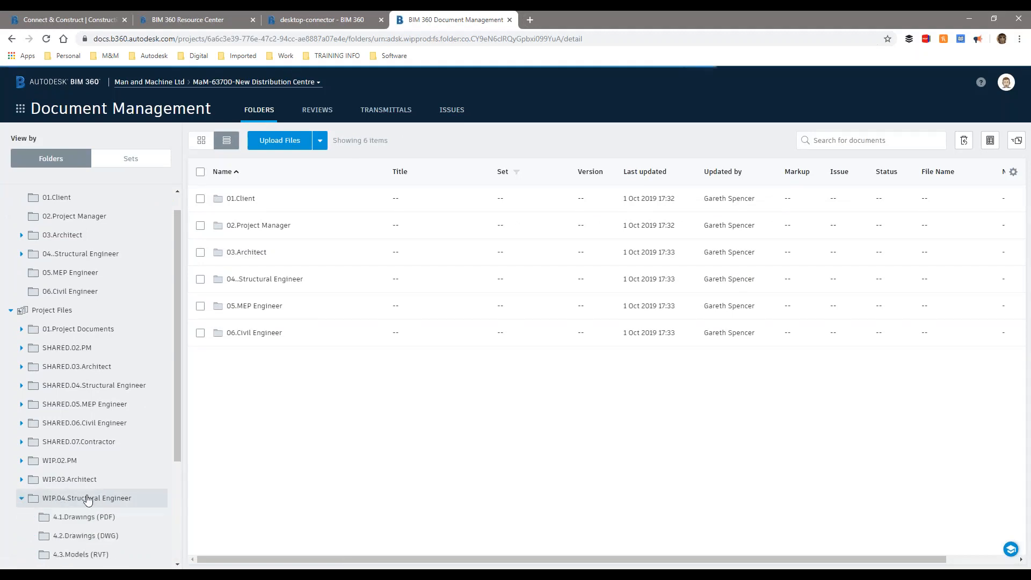
{"action": "left_click", "coordinate": [22, 499]}
{"action": "scroll", "coordinate": [99, 461], "scroll_direction": "down", "scroll_amount": 3}
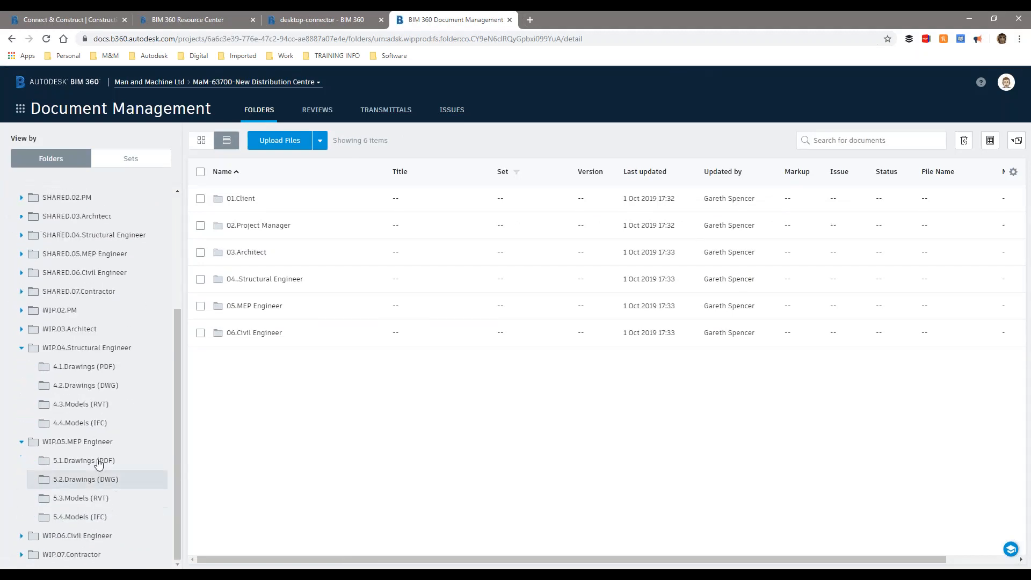
{"action": "left_click", "coordinate": [100, 370]}
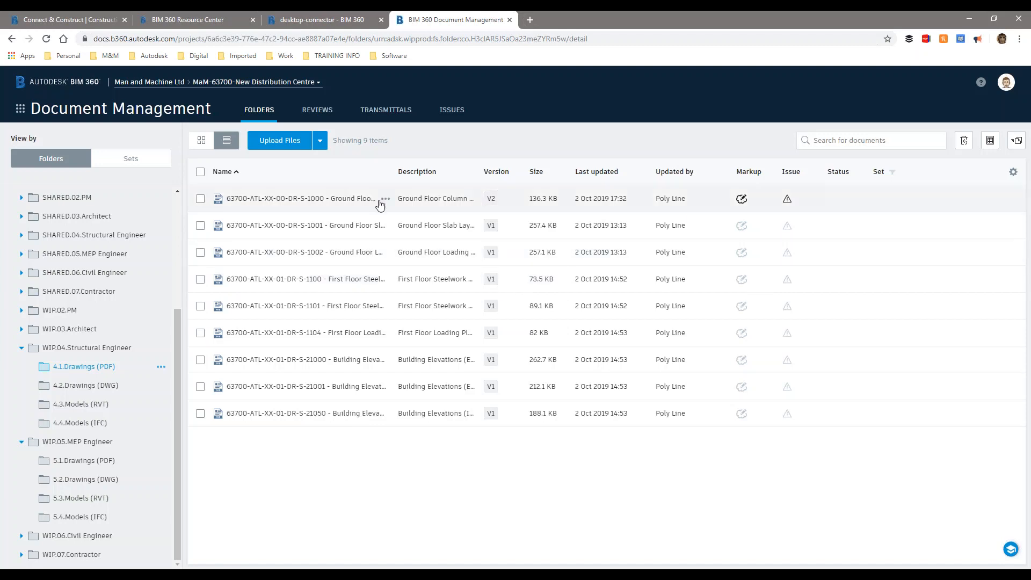
{"action": "left_click", "coordinate": [200, 172]}
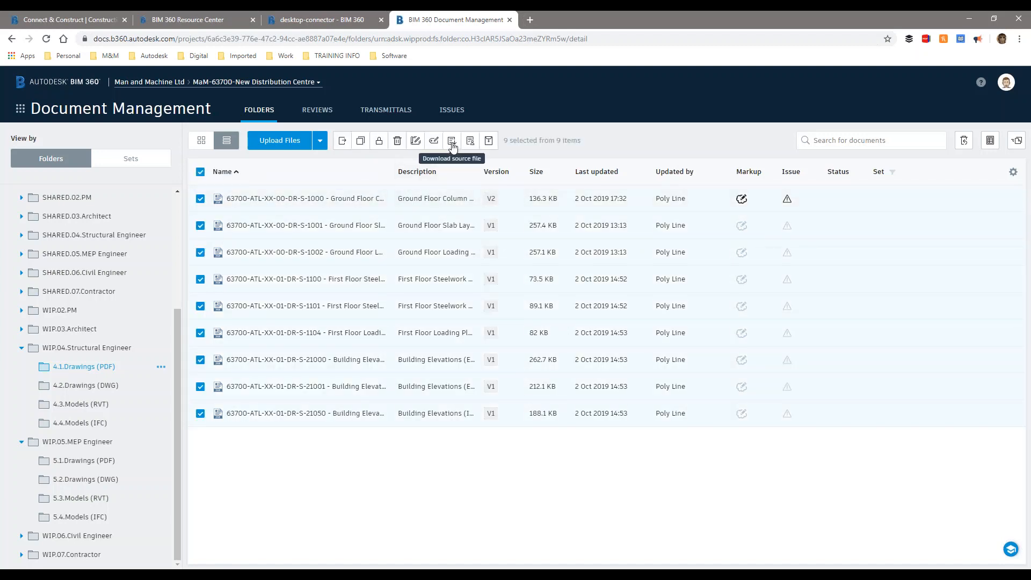
{"action": "left_click", "coordinate": [470, 141]}
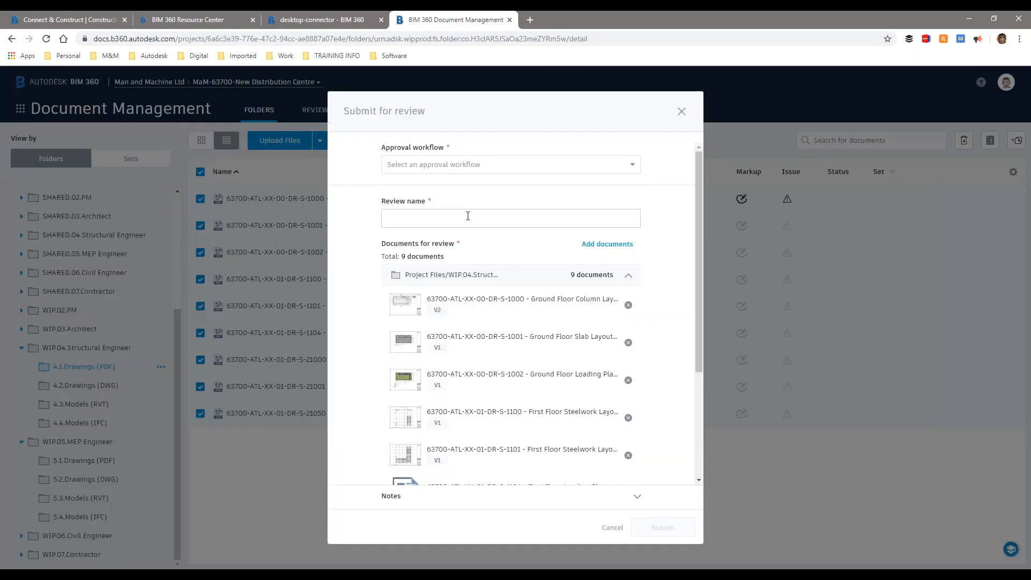
{"action": "left_click", "coordinate": [465, 164]}
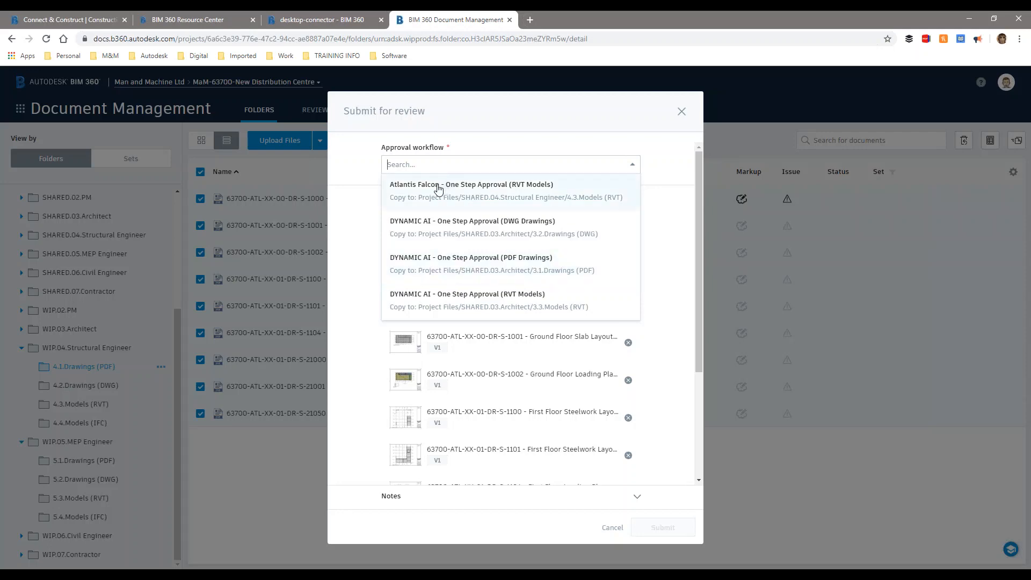
{"action": "left_click", "coordinate": [681, 111]}
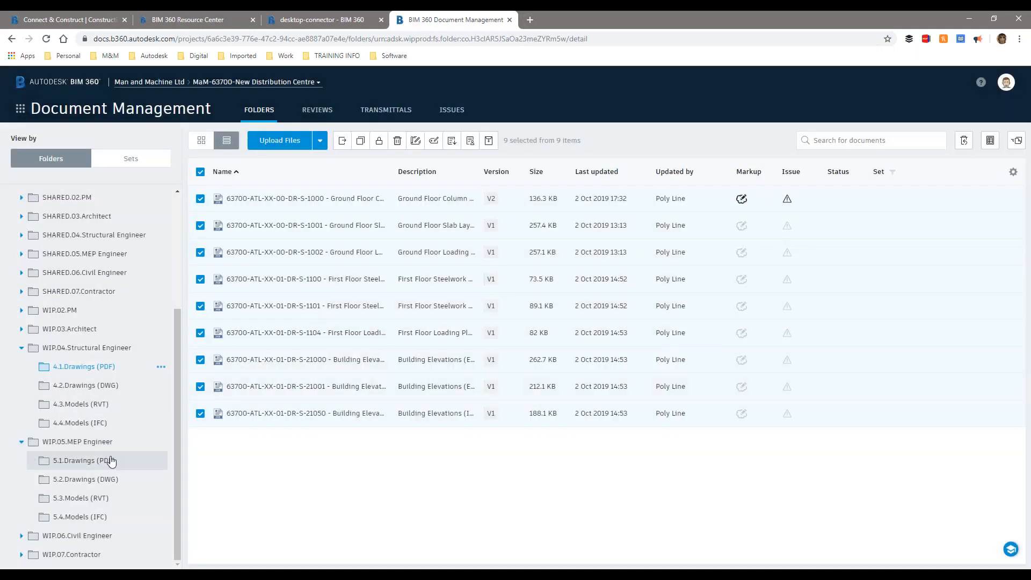
Step: Start a review of 63700-ATL-XX-ZZ-M3-S-1000.rvt in 4.3.Models (RVT) with the Atlantis Falcon - One Step Approval (RVT Models) workflow
{"action": "left_click", "coordinate": [97, 406]}
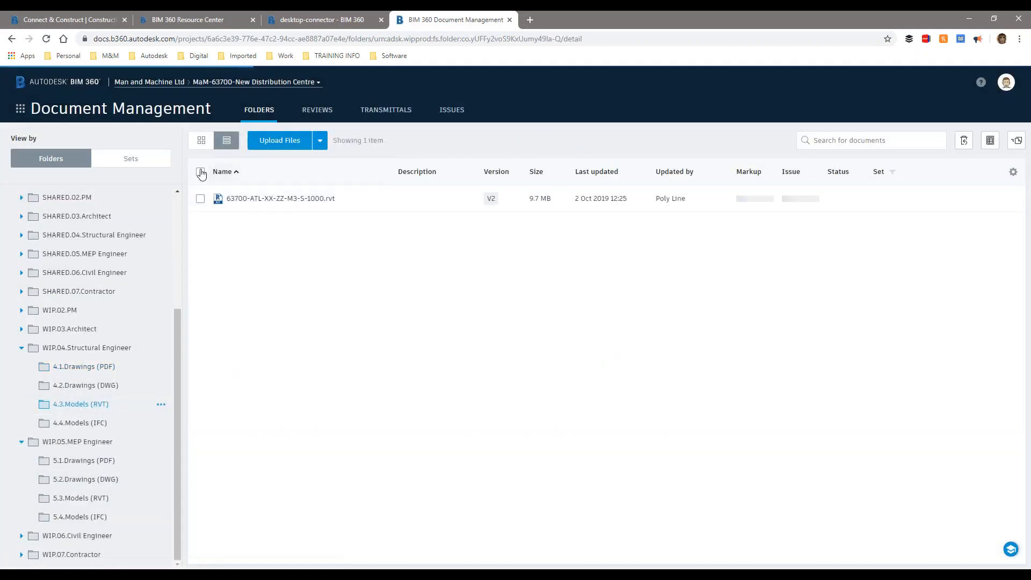
{"action": "left_click", "coordinate": [440, 202]}
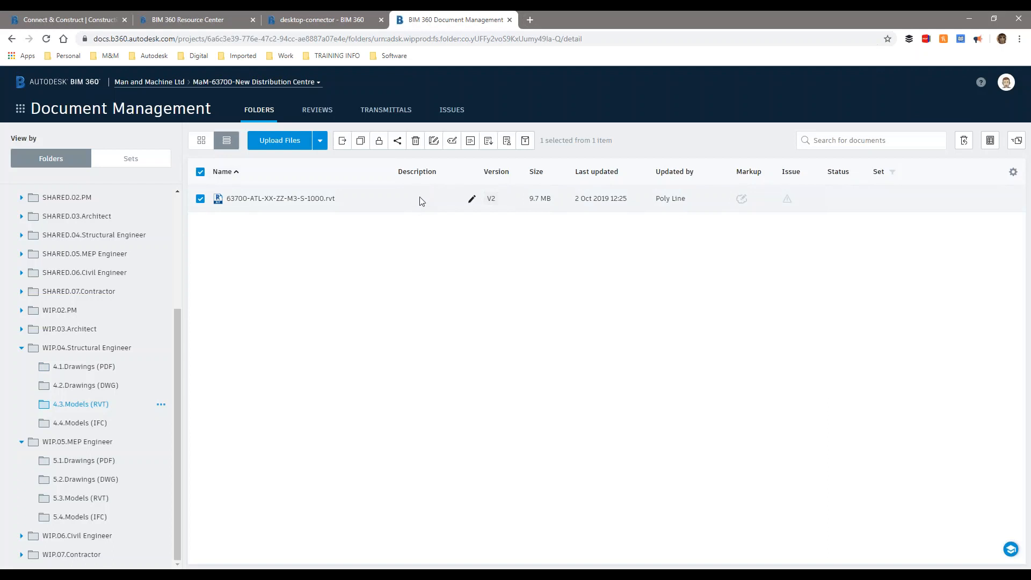
{"action": "left_click", "coordinate": [507, 142]}
{"action": "left_click", "coordinate": [450, 165]}
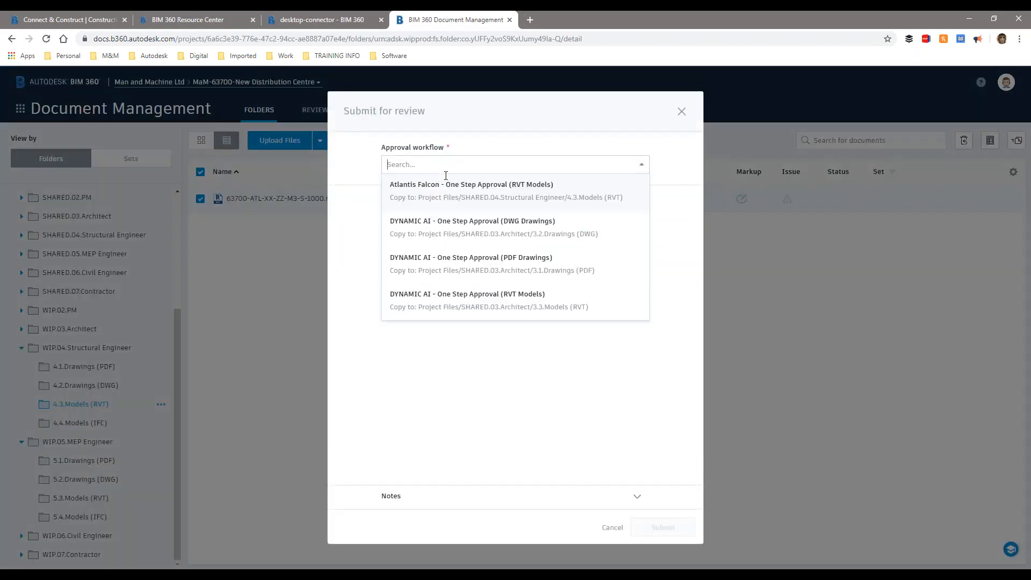
{"action": "left_click", "coordinate": [442, 200]}
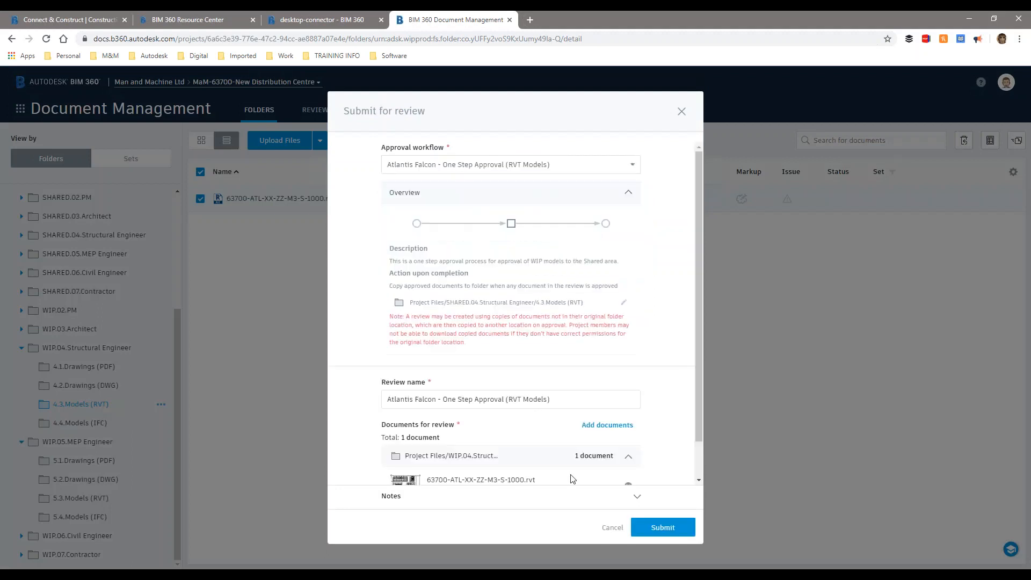
{"action": "scroll", "coordinate": [534, 471], "scroll_direction": "down", "scroll_amount": 1}
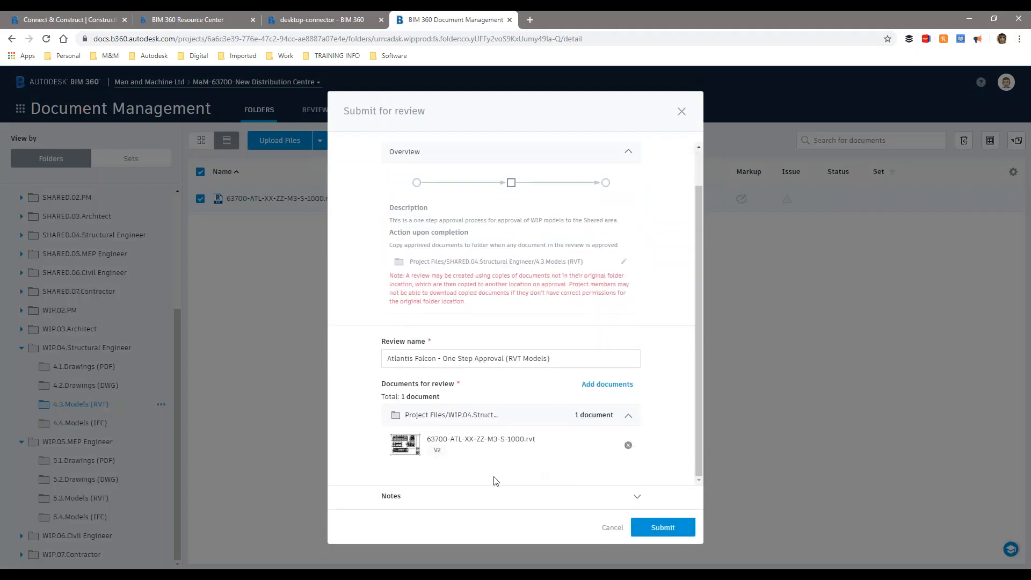
Step: Add the note "Can approve this" to the review and submit it
{"action": "left_click", "coordinate": [635, 497]}
{"action": "left_click", "coordinate": [452, 472]}
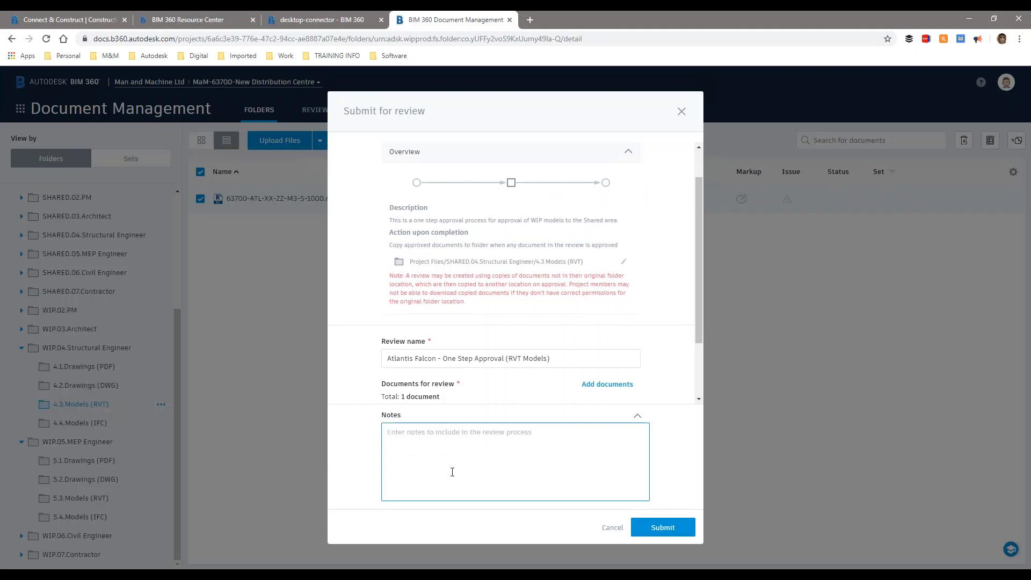
{"action": "type", "text": "Can approv"}
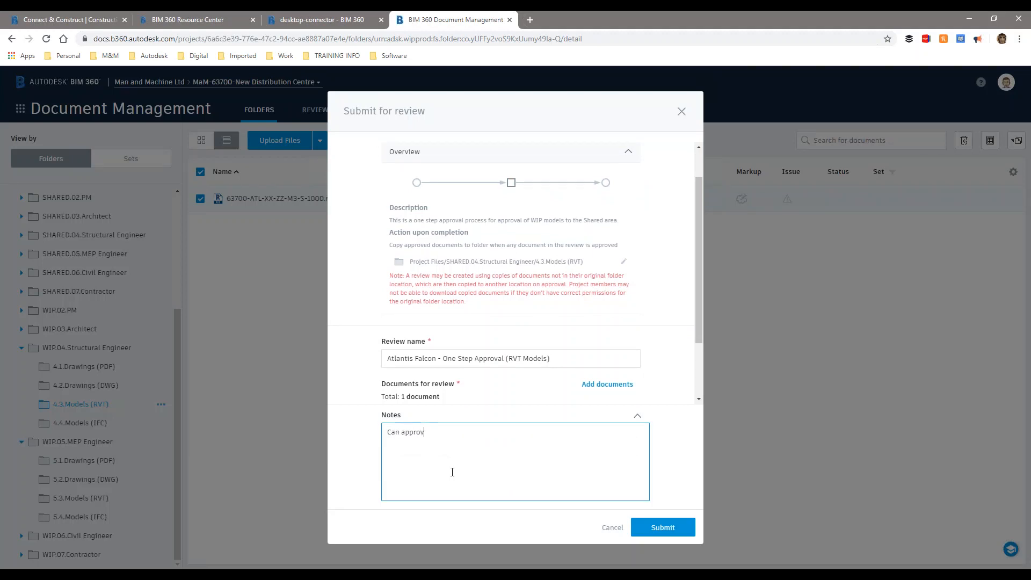
{"action": "type", "text": "ed"}
{"action": "key", "text": "BackSpace"}
{"action": "type", "text": "this"}
{"action": "left_click", "coordinate": [664, 527]}
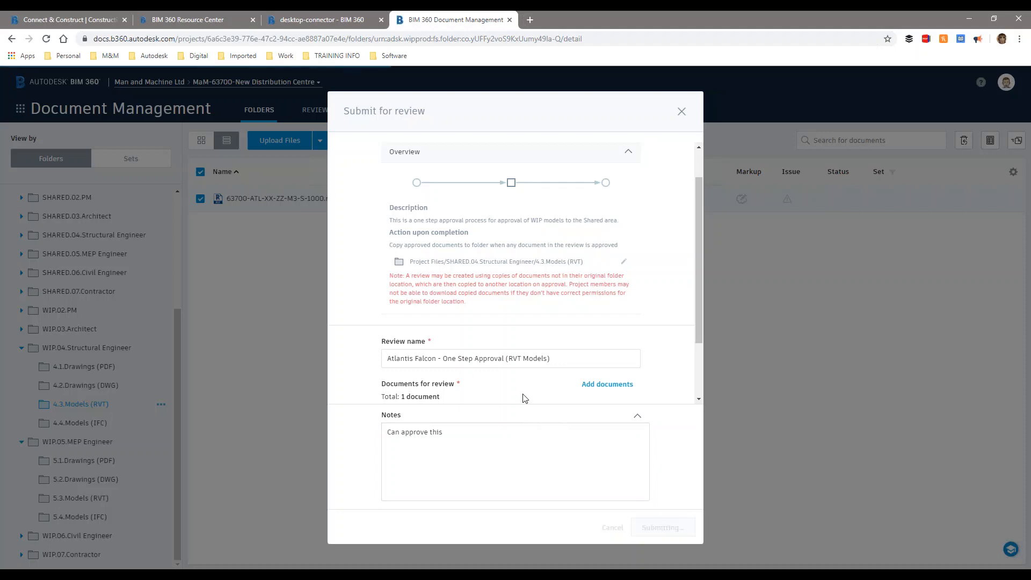
Step: Add one other project member, besides the reviewer, to the review's email notification
{"action": "left_click", "coordinate": [435, 313]}
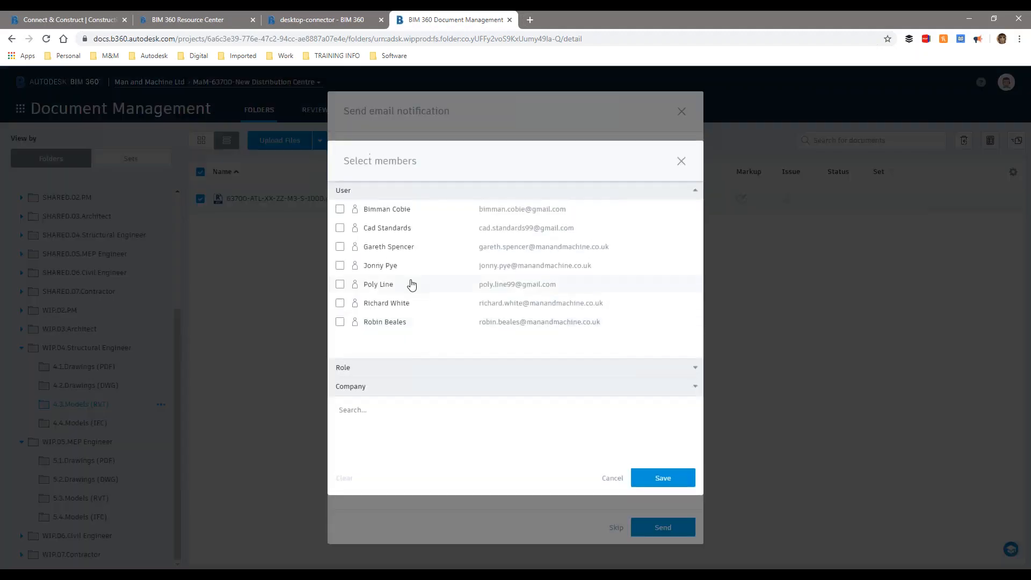
{"action": "left_click", "coordinate": [366, 247]}
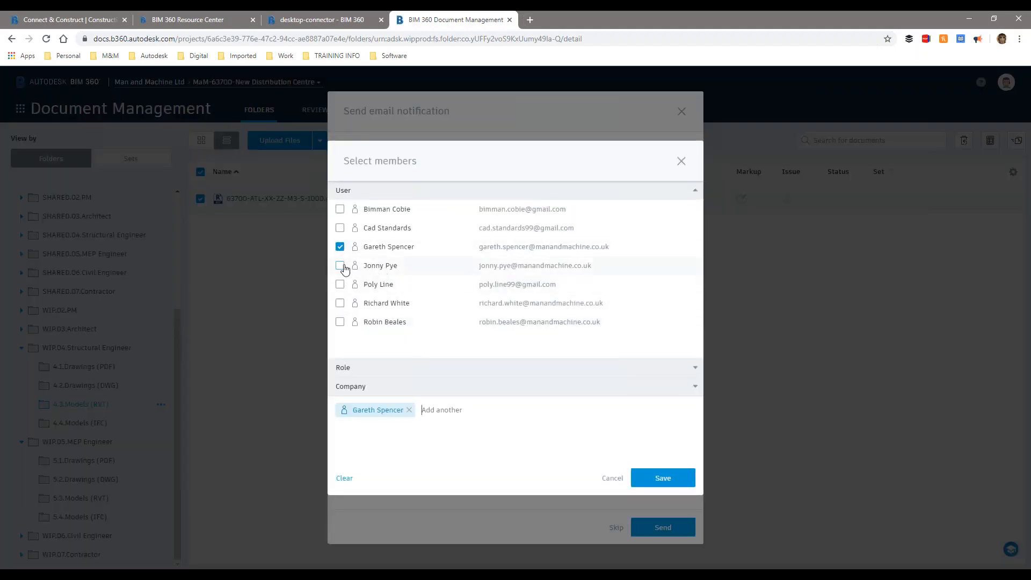
{"action": "left_click", "coordinate": [340, 266]}
{"action": "left_click", "coordinate": [340, 246]}
{"action": "left_click", "coordinate": [687, 479]}
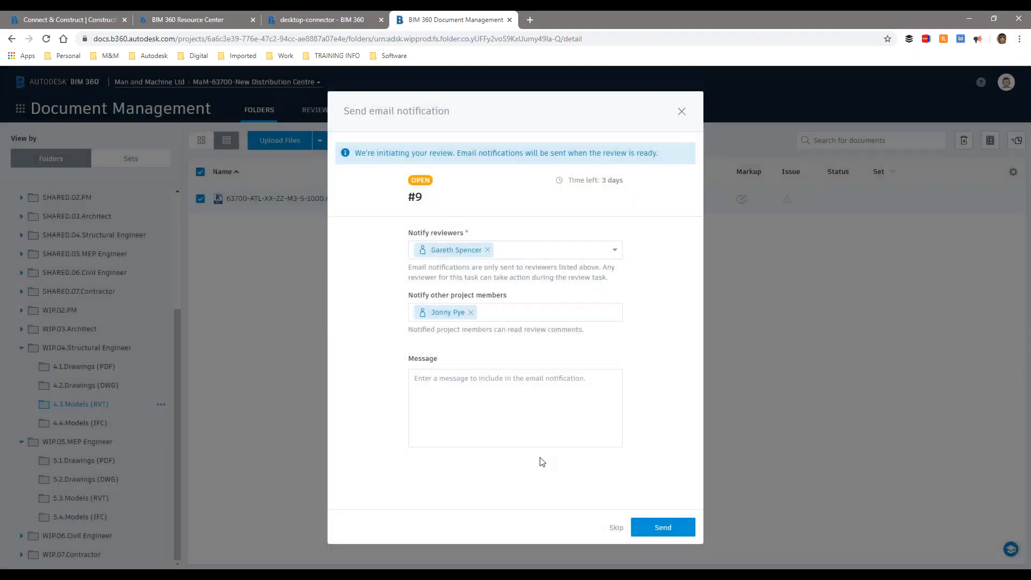
Step: Enter the notification message "Please review" and send it
{"action": "left_click", "coordinate": [491, 396]}
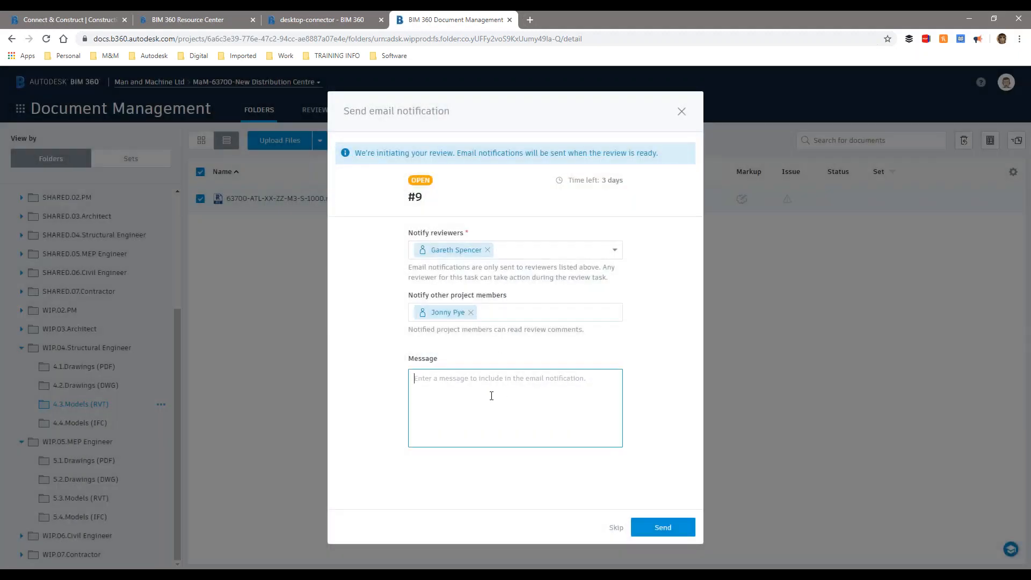
{"action": "type", "text": "Please"}
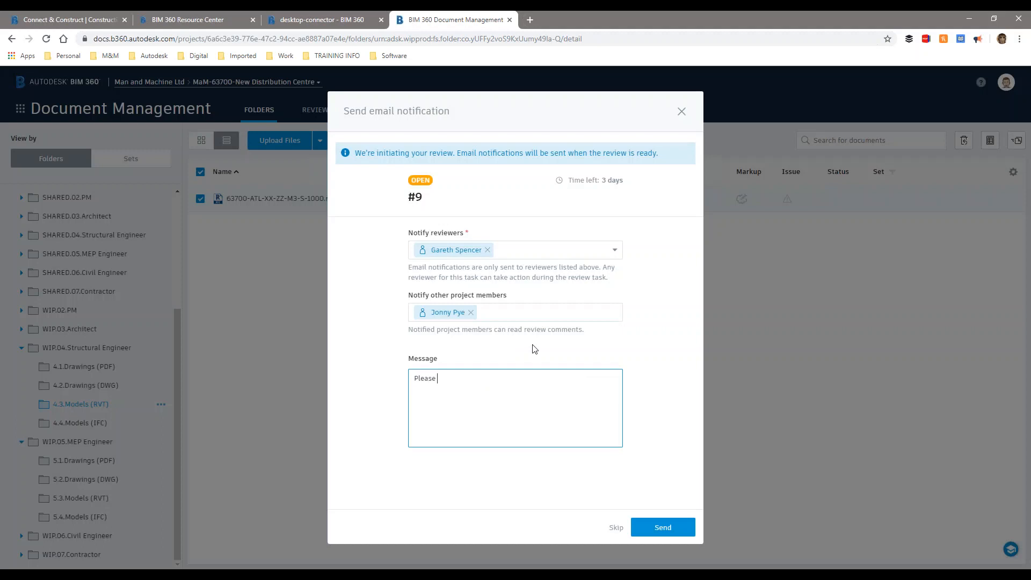
{"action": "type", "text": " review"}
{"action": "left_click", "coordinate": [682, 534]}
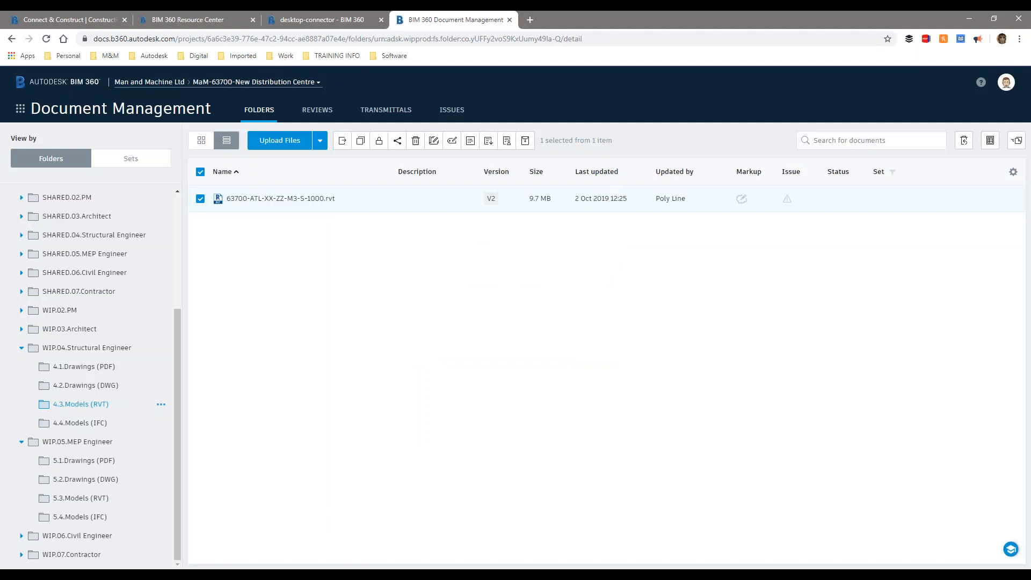
Step: Open the newest open Atlantis Falcon review and inspect 63700-ATL-XX-ZZ-M3-S-1000.rvt in the viewer, returning to the review details
{"action": "left_click", "coordinate": [323, 110]}
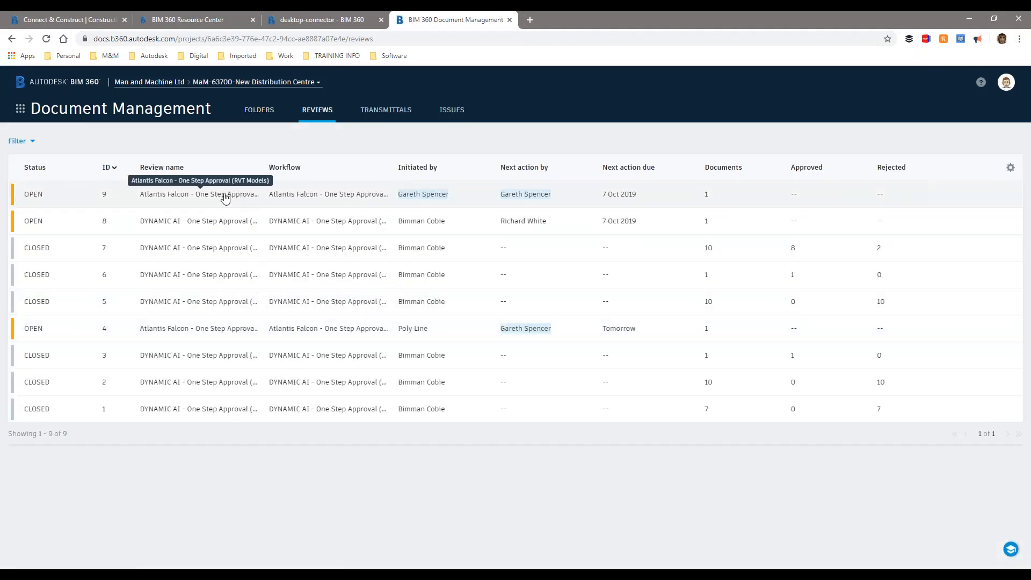
{"action": "left_click", "coordinate": [225, 196]}
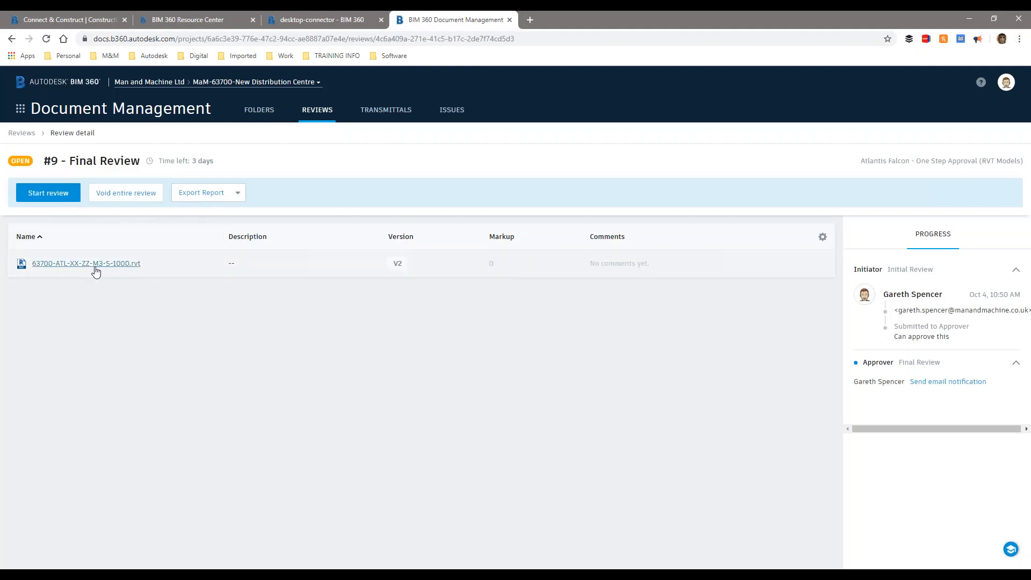
{"action": "left_click", "coordinate": [113, 263]}
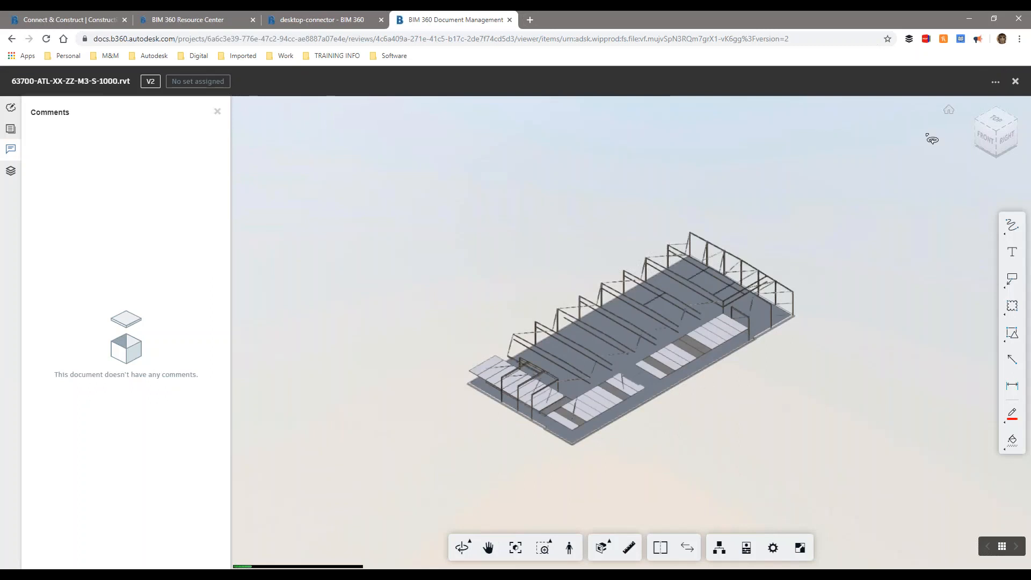
{"action": "left_click", "coordinate": [1016, 82]}
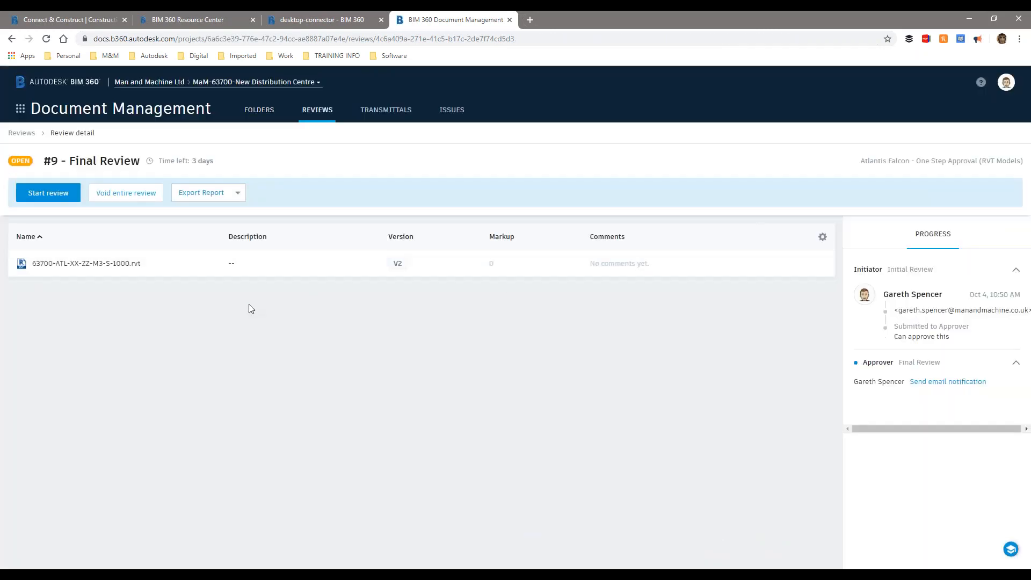
Step: Start the final review and set the approval status of 63700-ATL-XX-ZZ-M3-S-1000.rvt to Approved
{"action": "left_click", "coordinate": [47, 194]}
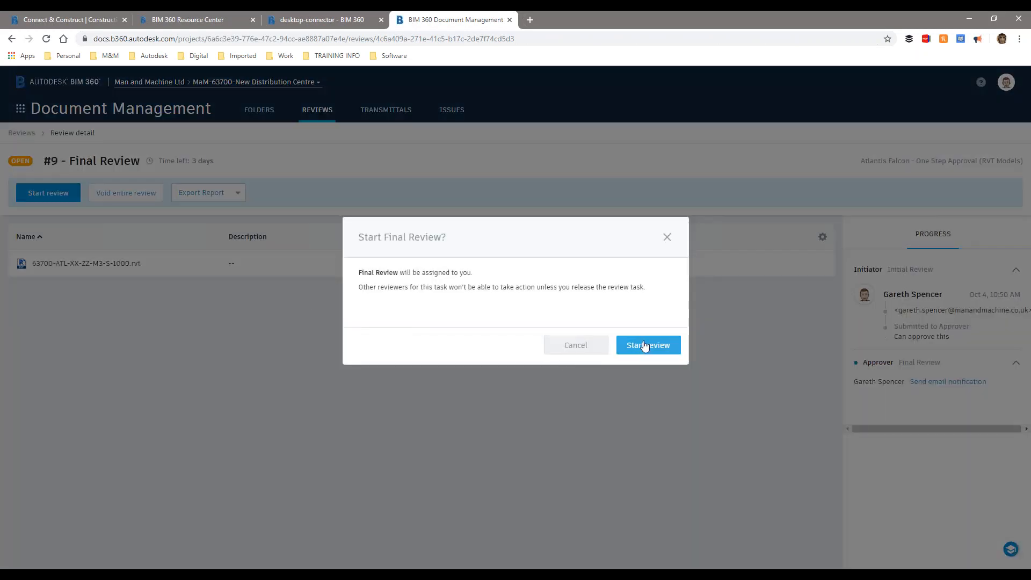
{"action": "left_click", "coordinate": [649, 345]}
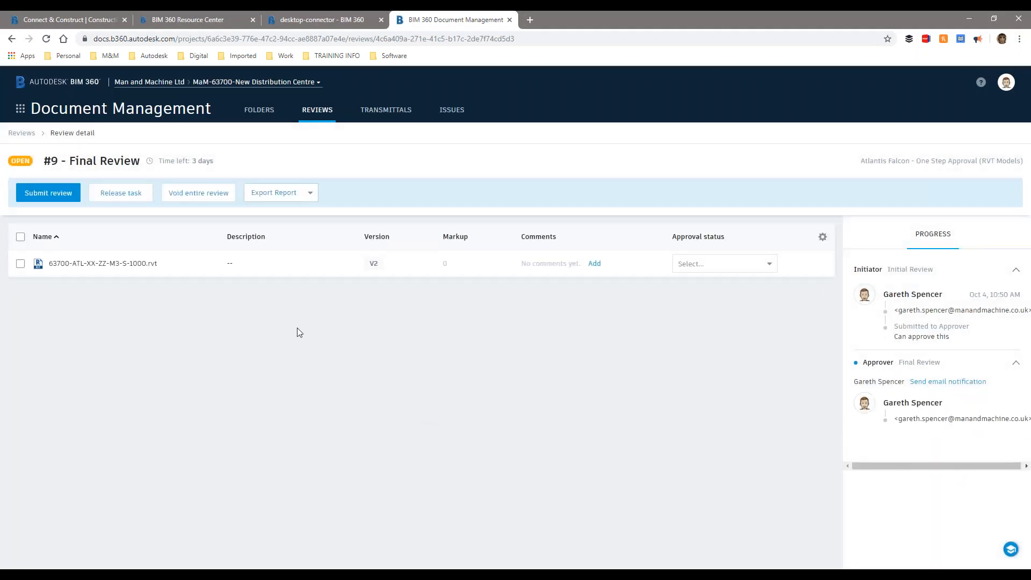
{"action": "left_click", "coordinate": [700, 263]}
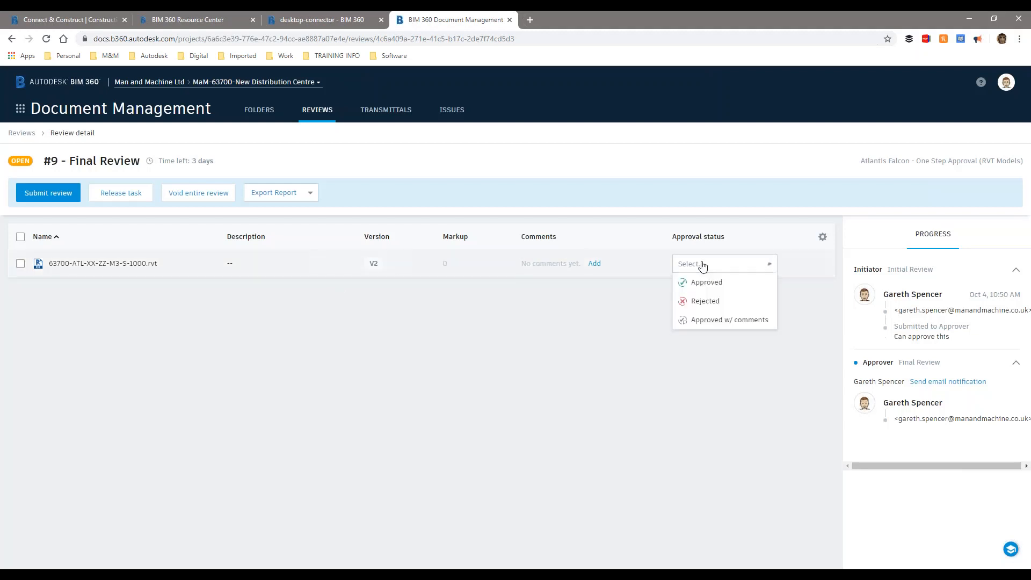
{"action": "left_click", "coordinate": [723, 283]}
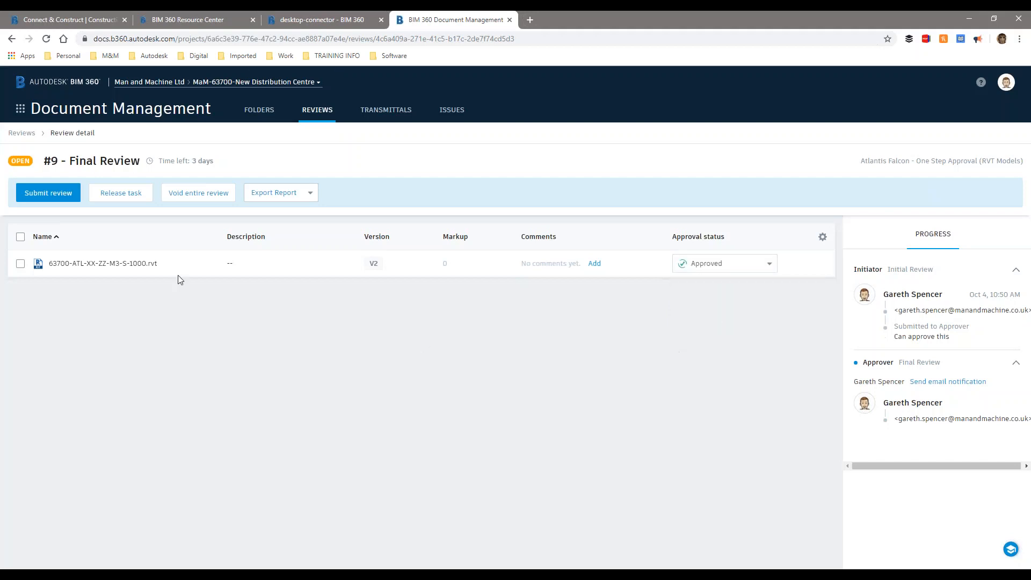
Step: Submit the final review with the note "I am happy with this"
{"action": "left_click", "coordinate": [37, 193]}
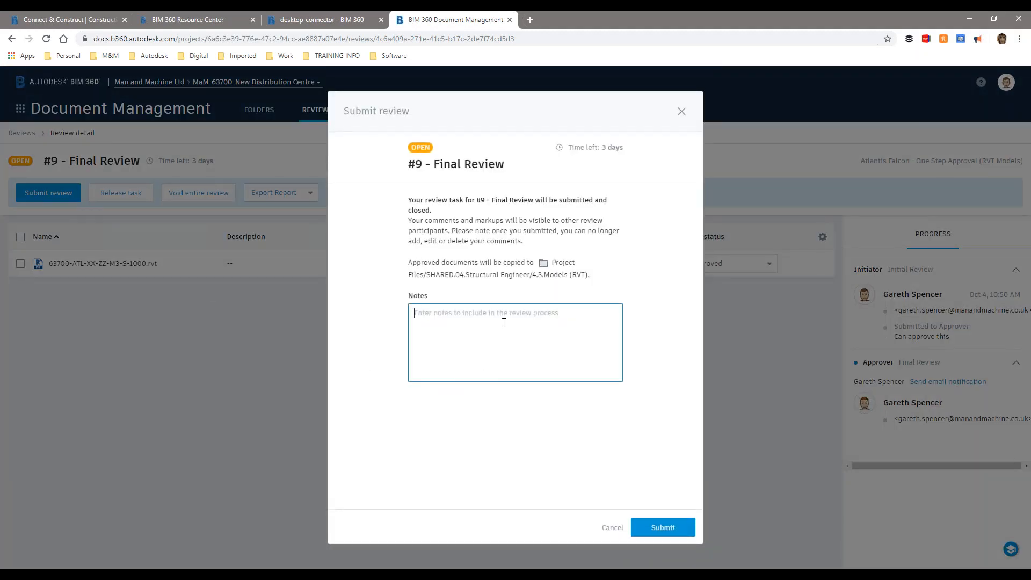
{"action": "type", "text": "I"}
{"action": "key", "text": "BackSpace"}
{"action": "key", "text": "BackSpace"}
{"action": "key", "text": "BackSpace"}
{"action": "key", "text": "BackSpace"}
{"action": "type", "text": "with this"}
{"action": "left_click", "coordinate": [663, 527]}
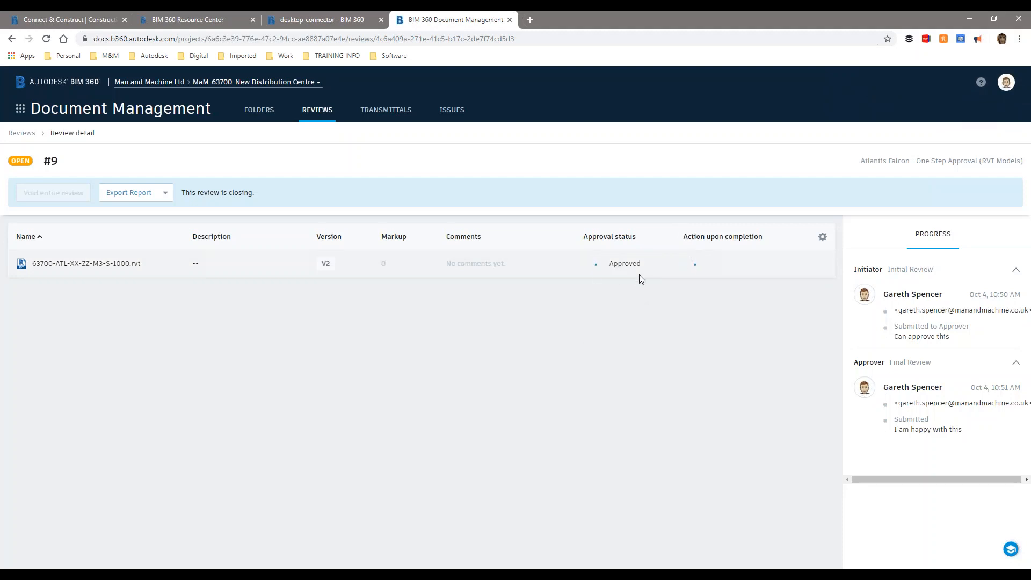
Step: Check the reviewed model in the 4.3.Models (RVT) folders of WIP.04.Structural Engineer and SHARED.04.Structural Engineer
{"action": "left_click", "coordinate": [258, 110]}
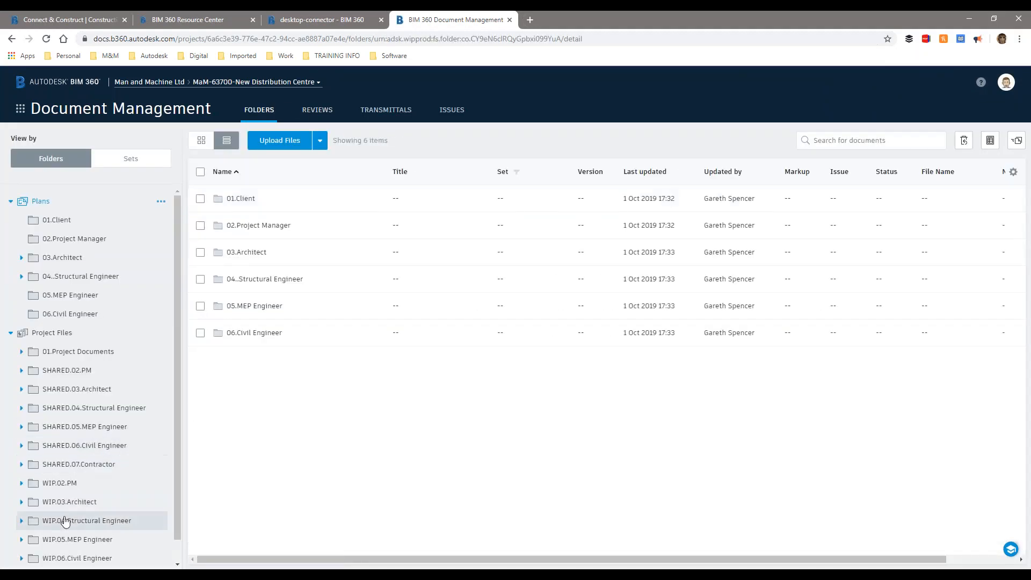
{"action": "scroll", "coordinate": [69, 521], "scroll_direction": "down", "scroll_amount": 1}
{"action": "left_click", "coordinate": [22, 499]}
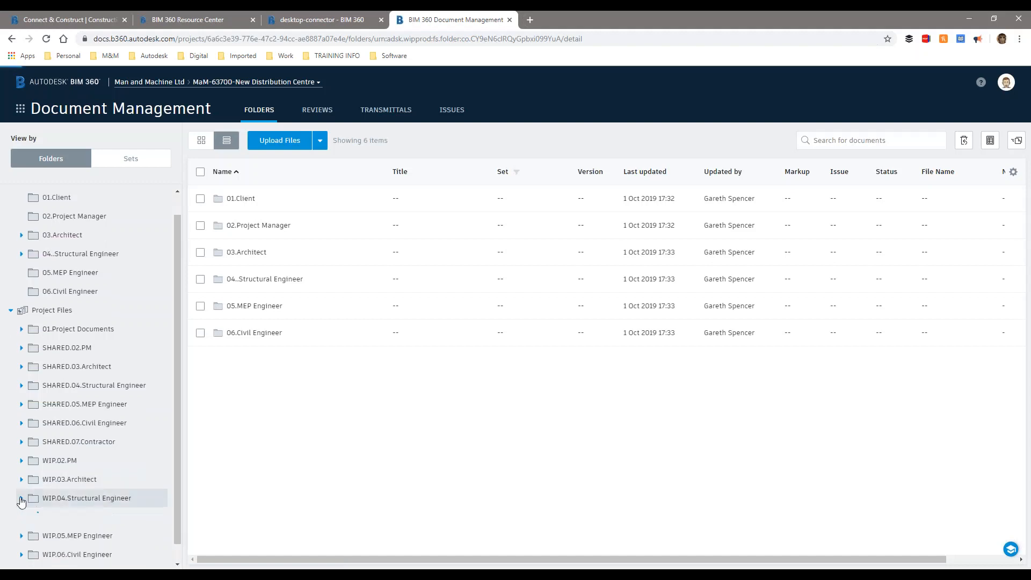
{"action": "scroll", "coordinate": [43, 486], "scroll_direction": "down", "scroll_amount": 3}
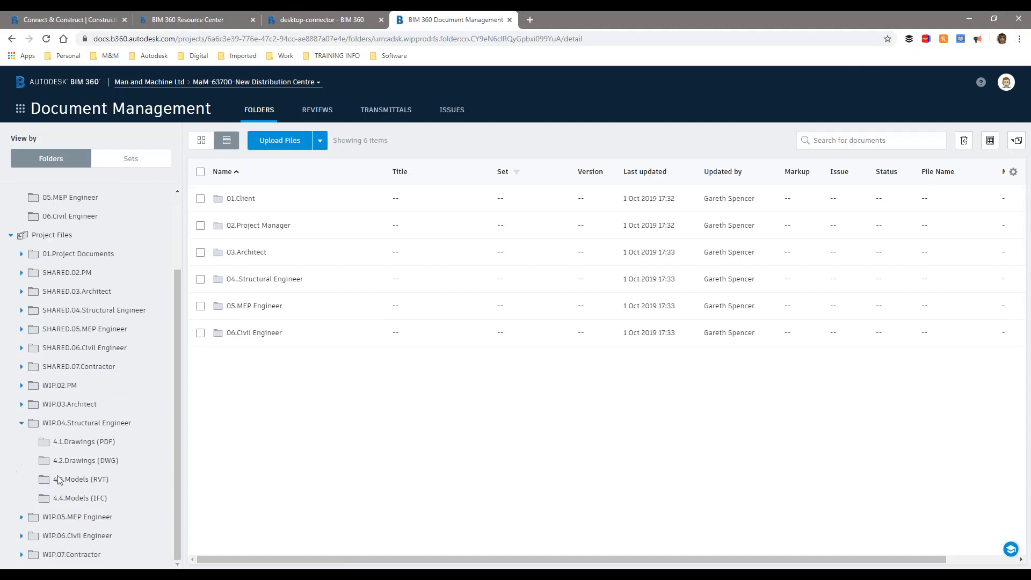
{"action": "left_click", "coordinate": [85, 479]}
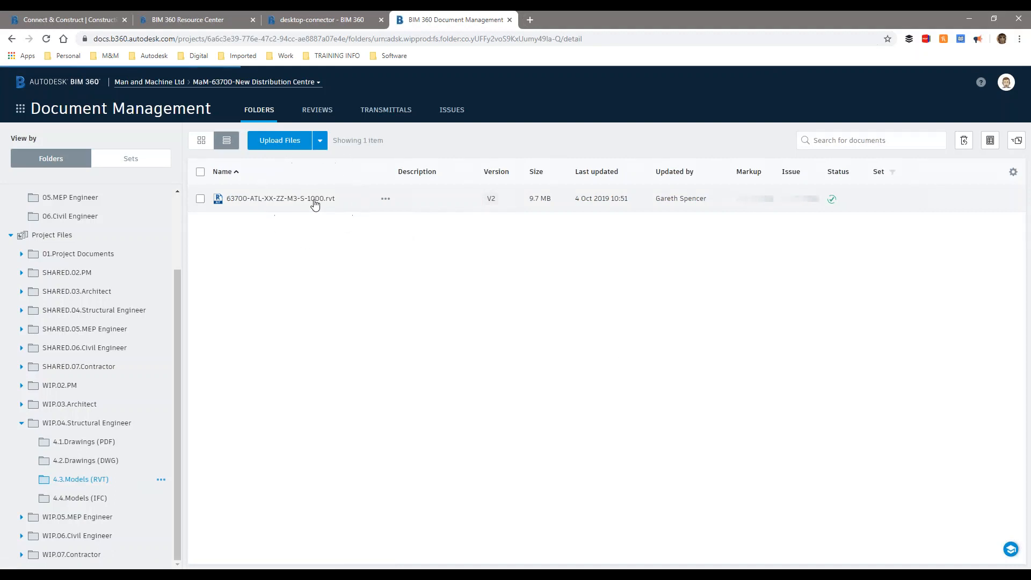
{"action": "left_click", "coordinate": [315, 202]}
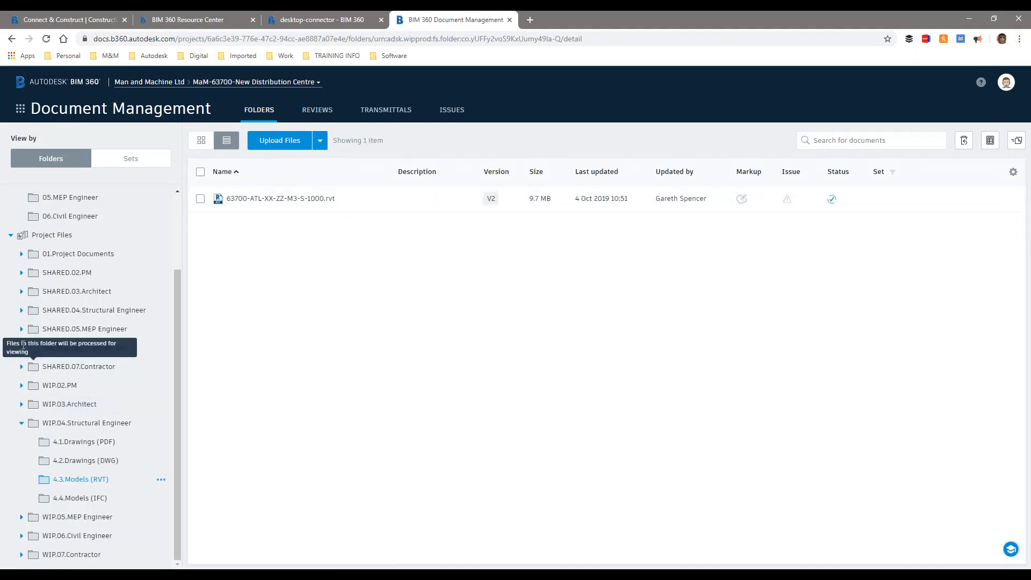
{"action": "left_click", "coordinate": [21, 310]}
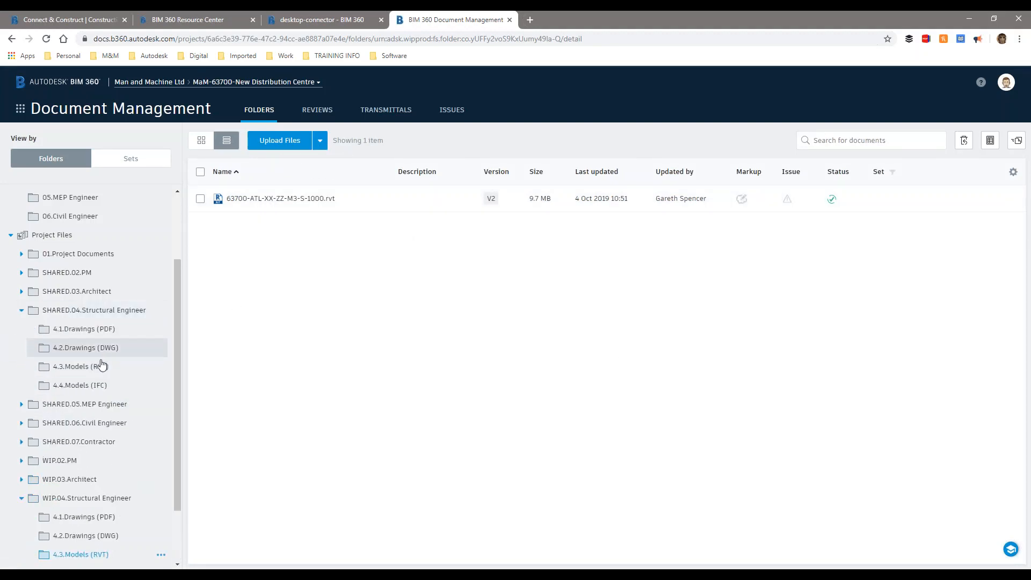
{"action": "left_click", "coordinate": [92, 370]}
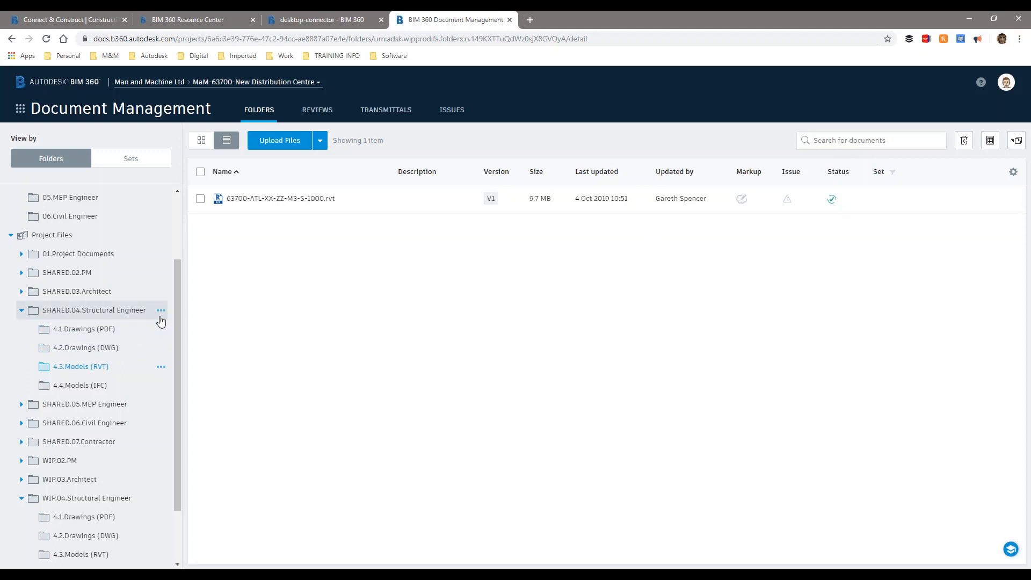
Step: Open the permissions of the SHARED.04.Structural Engineer folder and choose the company Dynamic AI for a new permission
{"action": "left_click", "coordinate": [162, 319]}
{"action": "left_click", "coordinate": [161, 317]}
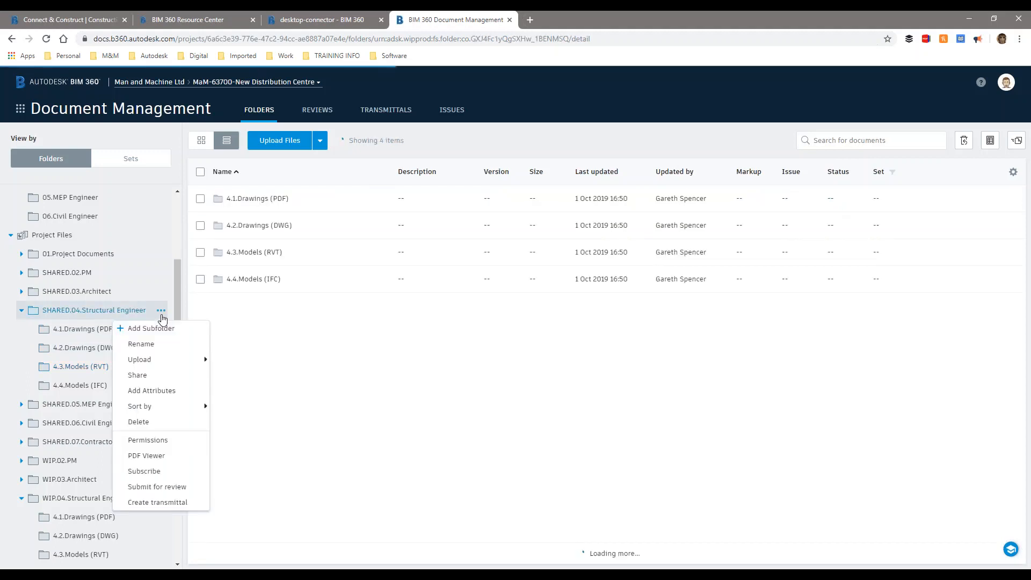
{"action": "left_click", "coordinate": [168, 445]}
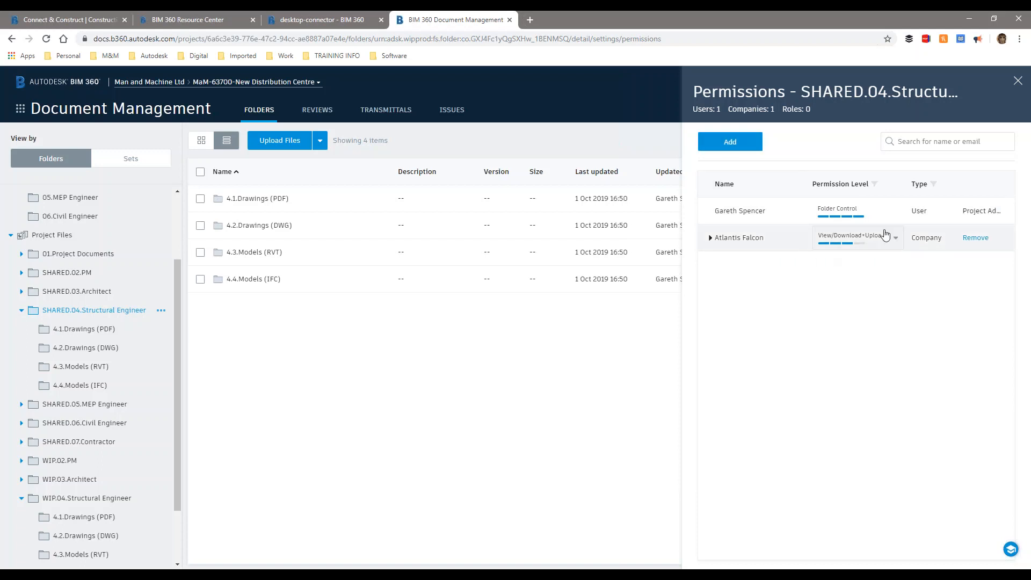
{"action": "left_click", "coordinate": [734, 143]}
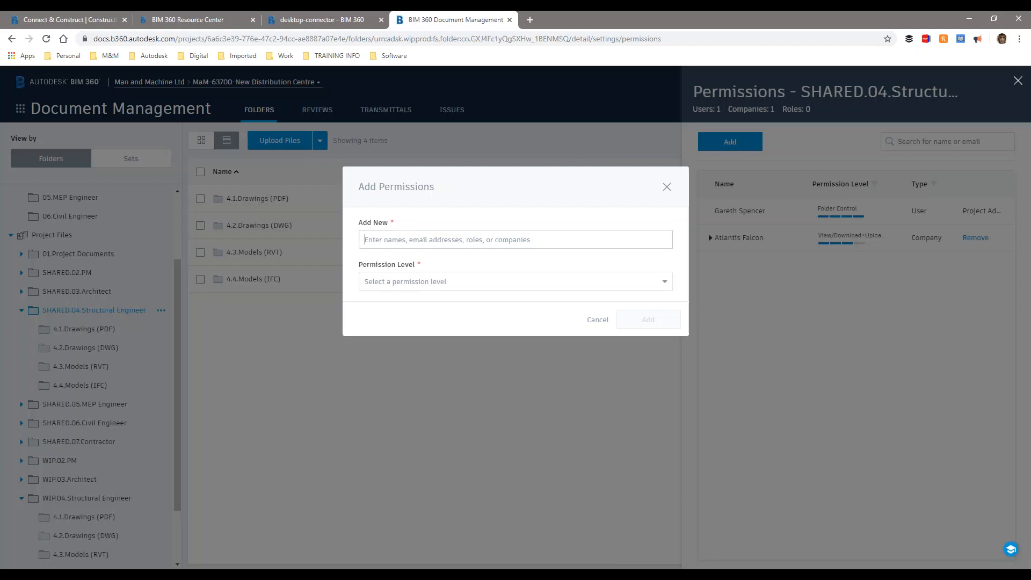
{"action": "left_click", "coordinate": [390, 239]}
{"action": "type", "text": "dy"}
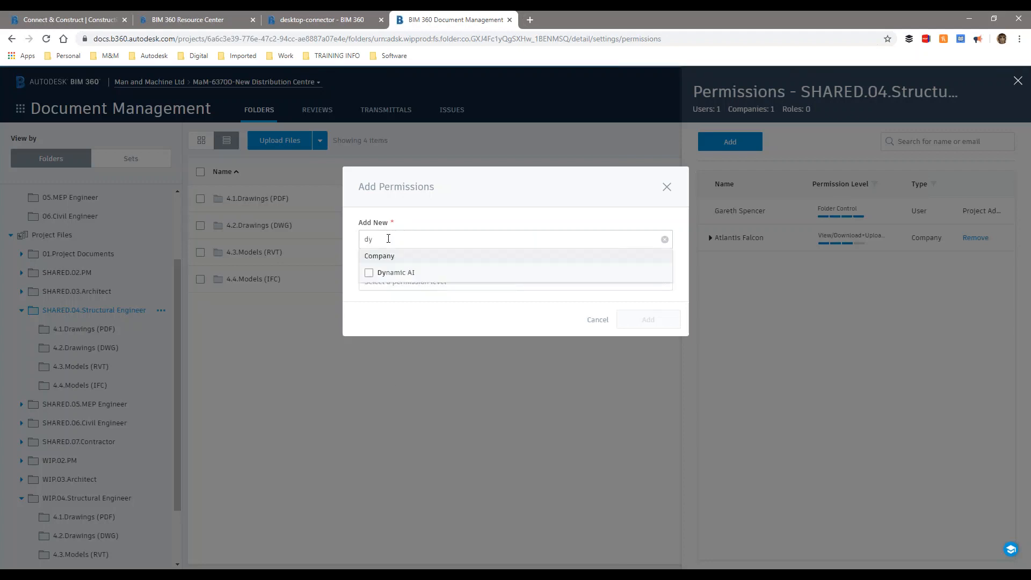
{"action": "left_click", "coordinate": [369, 274]}
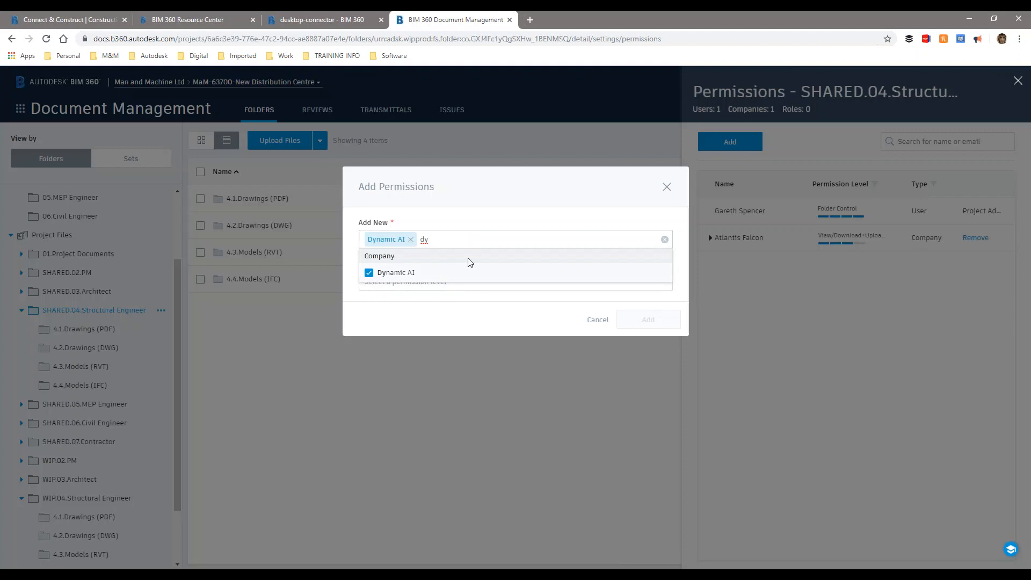
Step: Grant Dynamic AI the View/Download permission level on the shared structural folder and close its permissions
{"action": "left_click", "coordinate": [469, 282]}
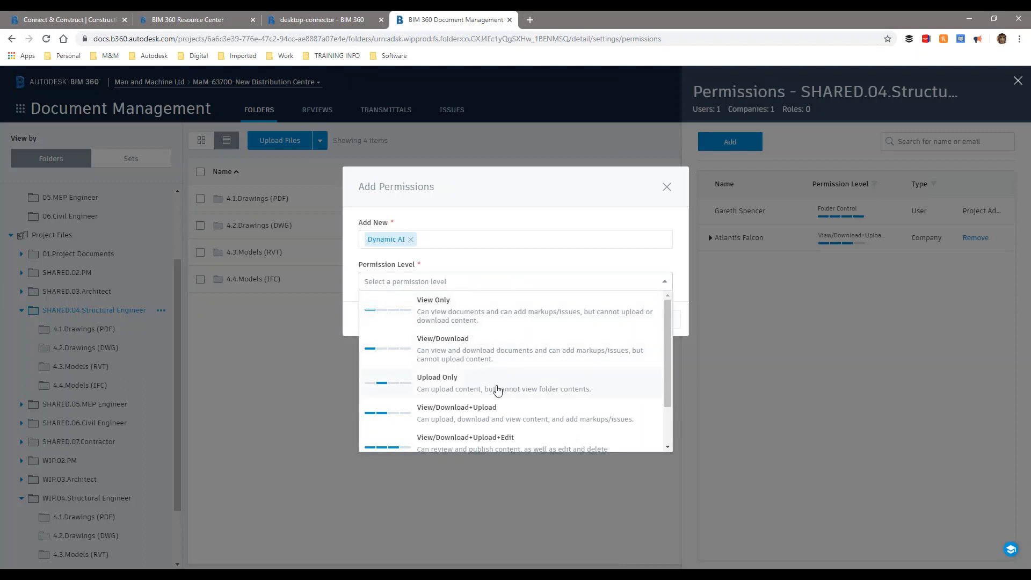
{"action": "scroll", "coordinate": [507, 384], "scroll_direction": "down", "scroll_amount": 1}
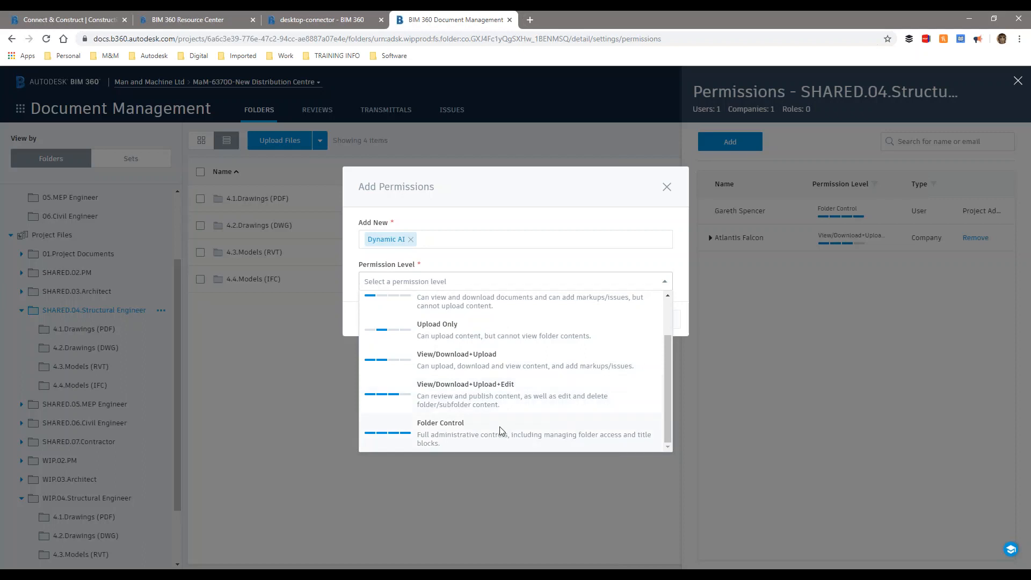
{"action": "scroll", "coordinate": [543, 391], "scroll_direction": "up", "scroll_amount": 2}
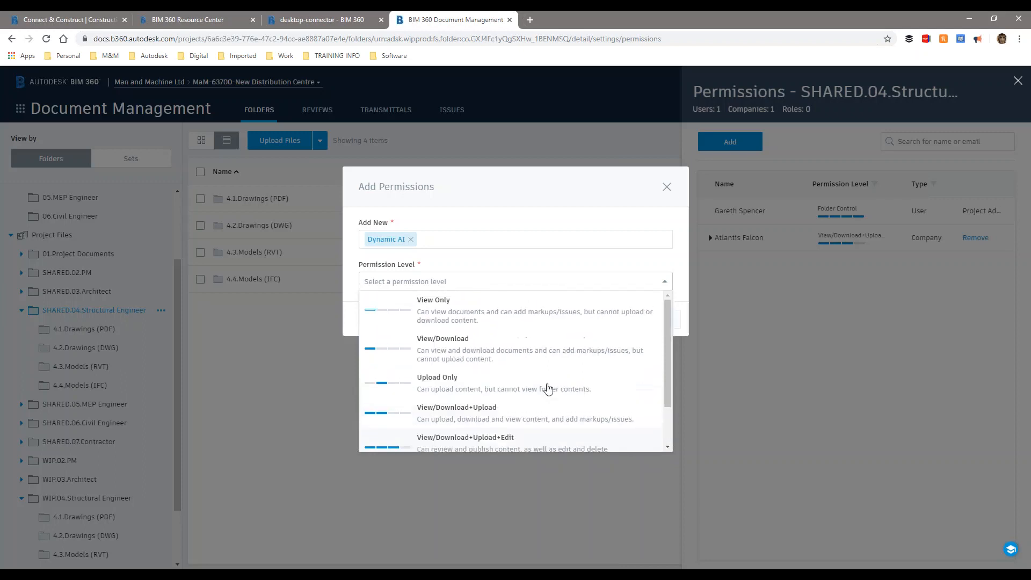
{"action": "left_click", "coordinate": [441, 359]}
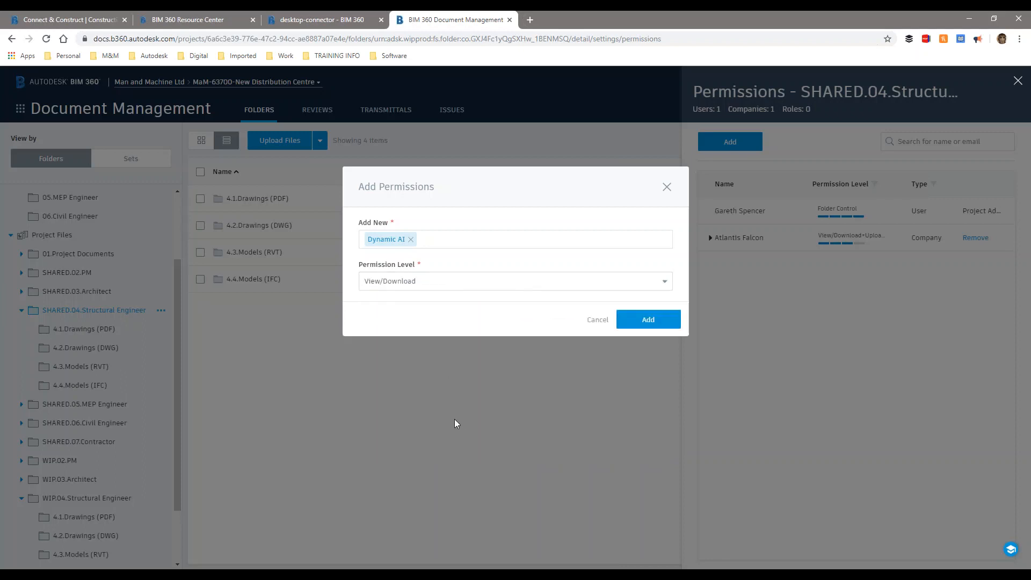
{"action": "left_click", "coordinate": [646, 322]}
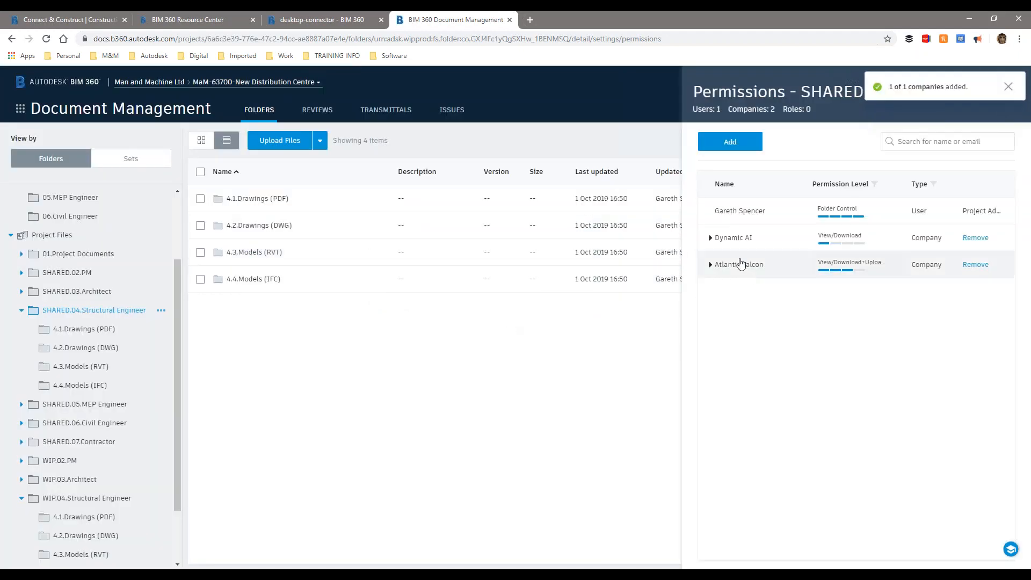
{"action": "left_click", "coordinate": [77, 315]}
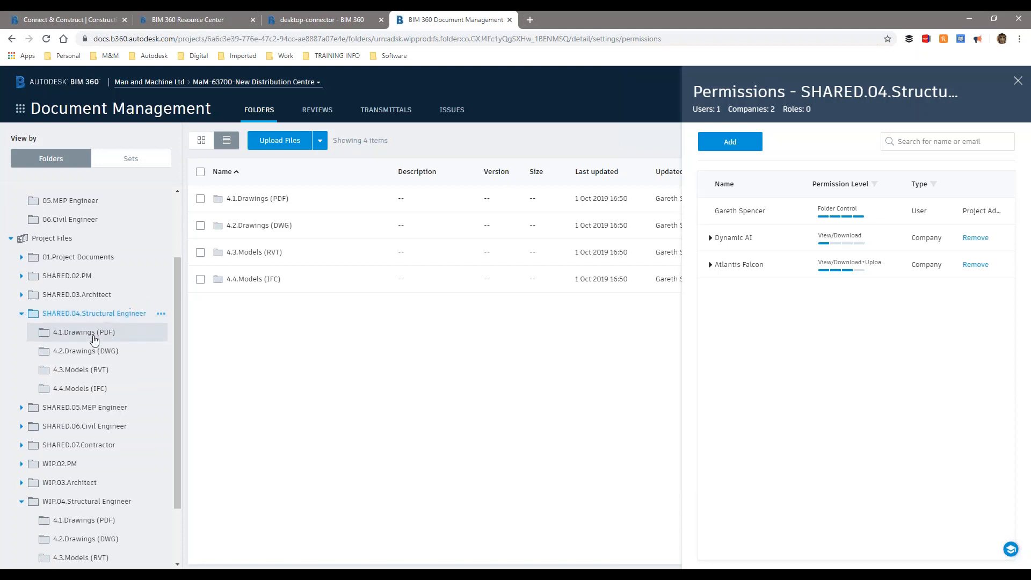
{"action": "scroll", "coordinate": [86, 290], "scroll_direction": "up", "scroll_amount": 2}
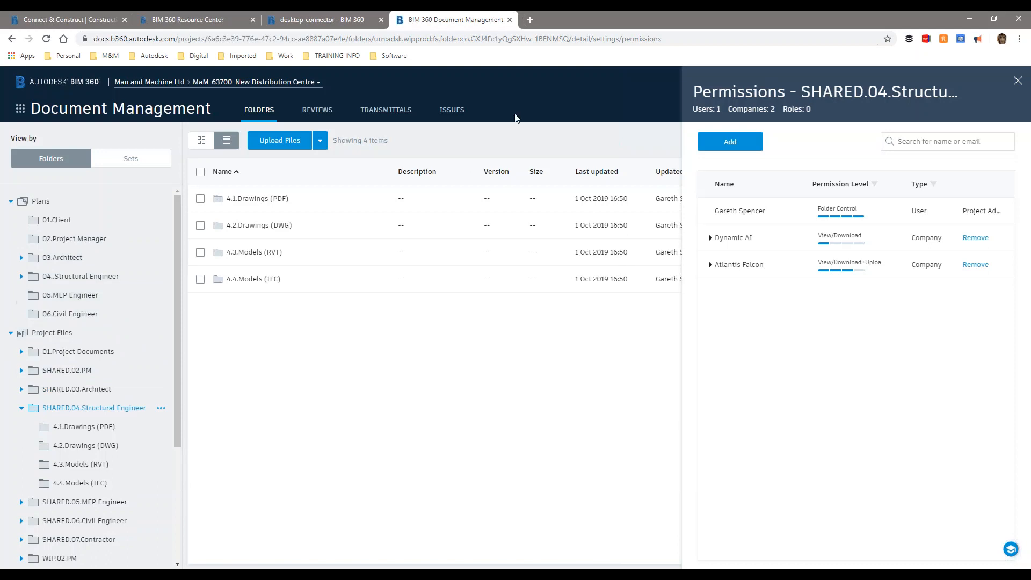
{"action": "left_click", "coordinate": [1018, 80]}
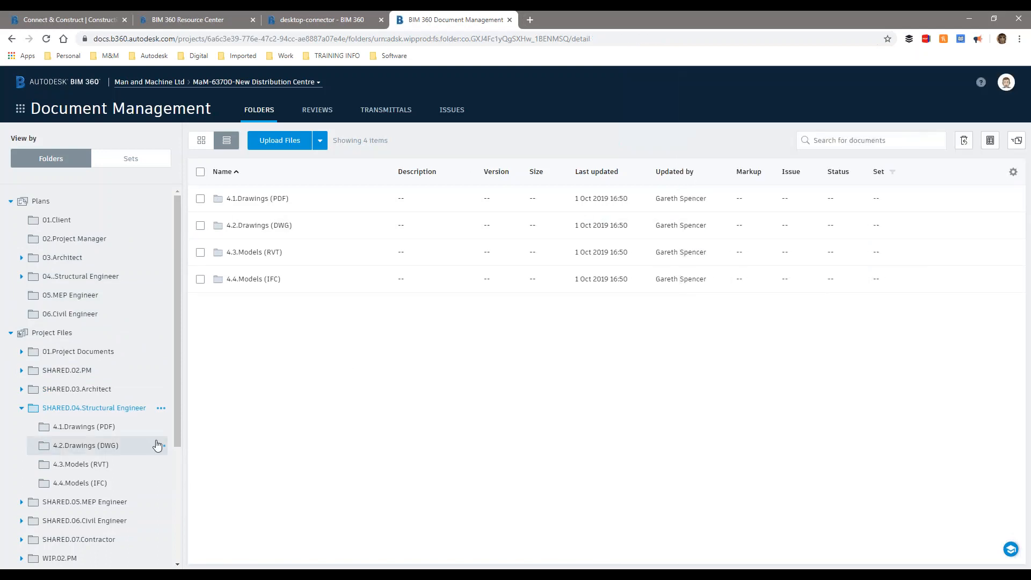
Step: Search Project Files for "first", widen the Name column to show full file names, and look through the matching documents
{"action": "left_click", "coordinate": [67, 332]}
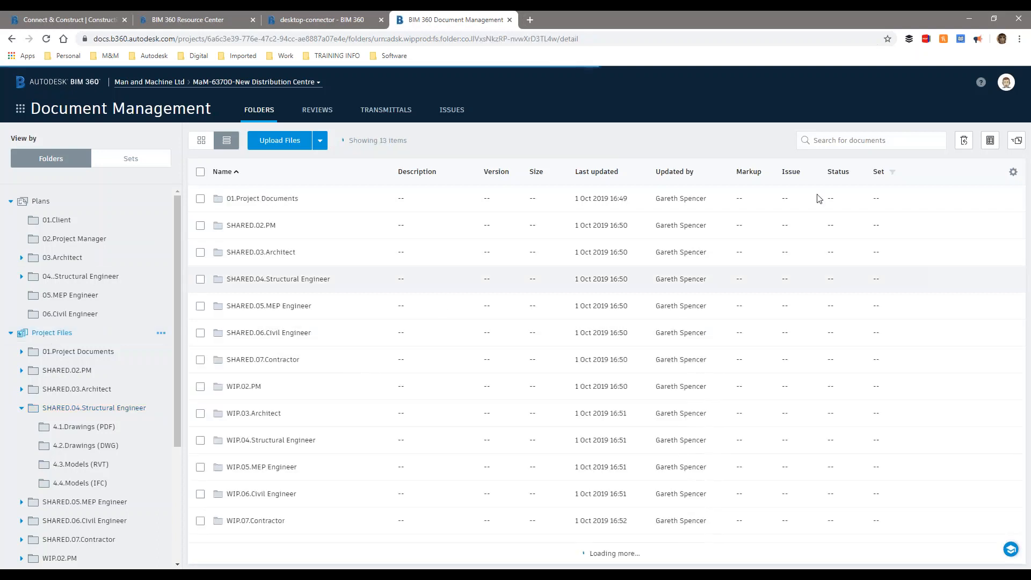
{"action": "left_click", "coordinate": [842, 143]}
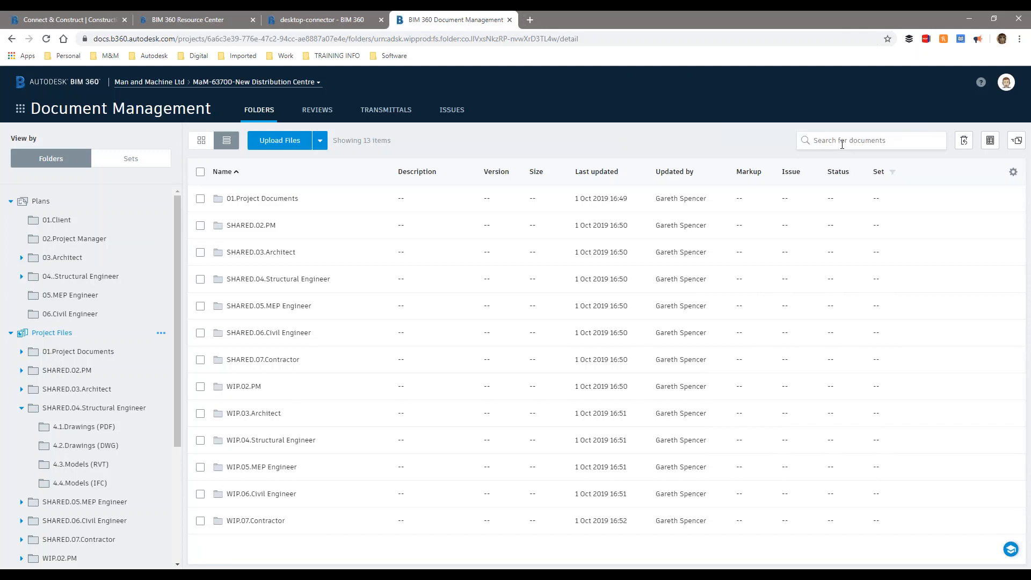
{"action": "type", "text": "first"}
{"action": "key", "text": "Return"}
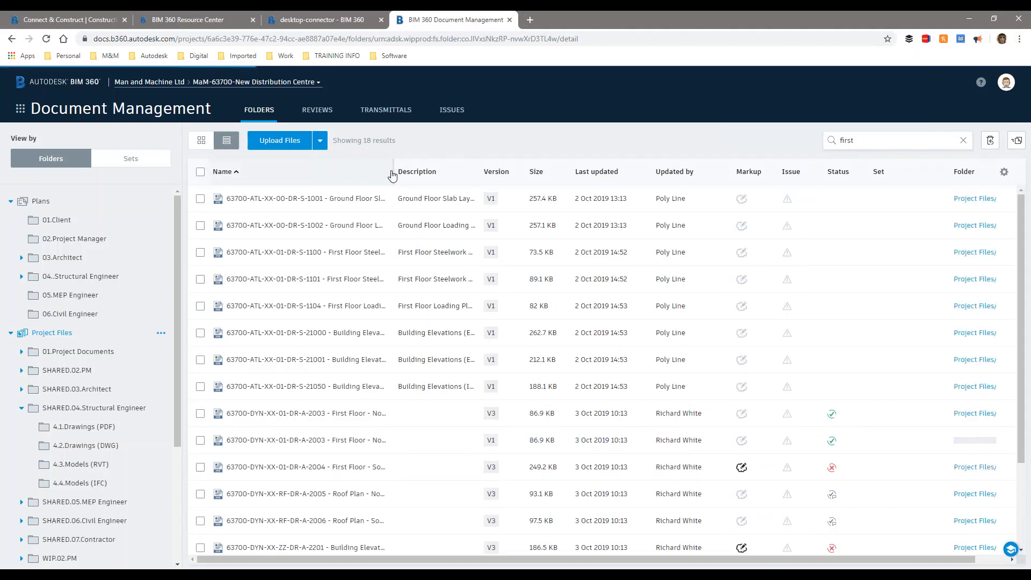
{"action": "left_click_drag", "start_coordinate": [393, 173], "coordinate": [514, 172]}
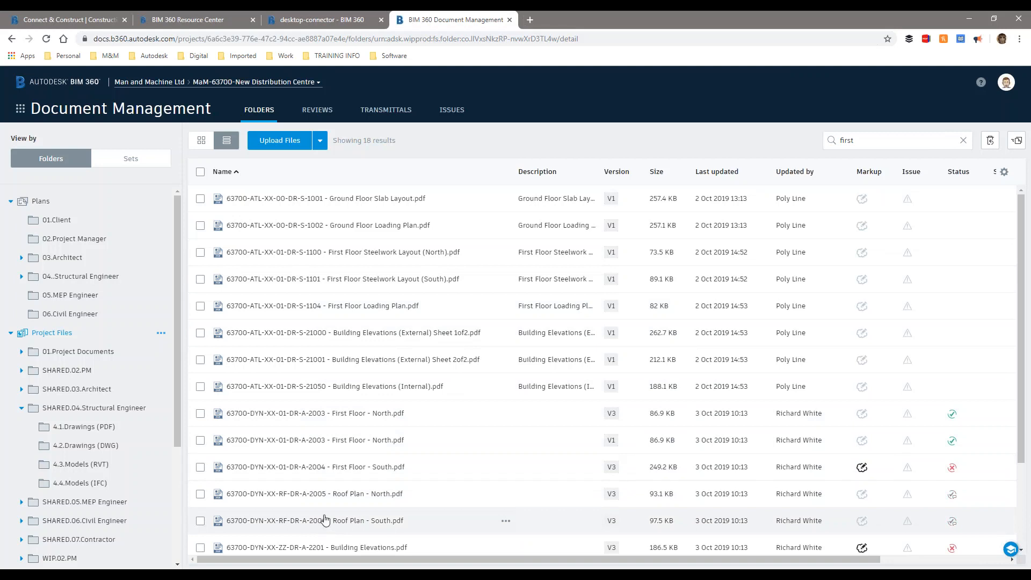
{"action": "scroll", "coordinate": [365, 338], "scroll_direction": "down", "scroll_amount": 3}
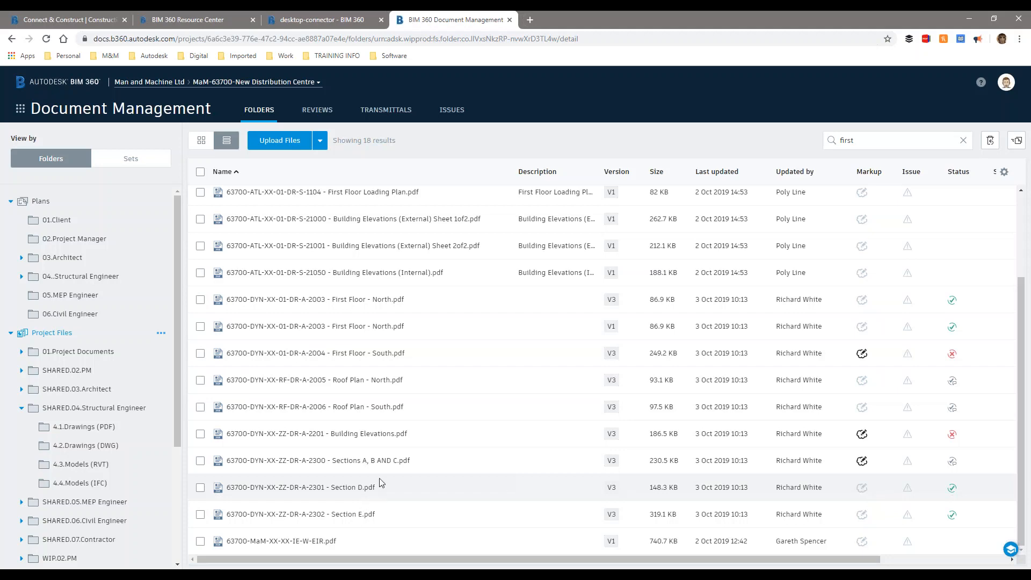
Step: Open the SHARED.04.Structural Engineer folder and look through its available folder actions
{"action": "scroll", "coordinate": [763, 399], "scroll_direction": "up", "scroll_amount": 1}
{"action": "scroll", "coordinate": [757, 392], "scroll_direction": "up", "scroll_amount": 2}
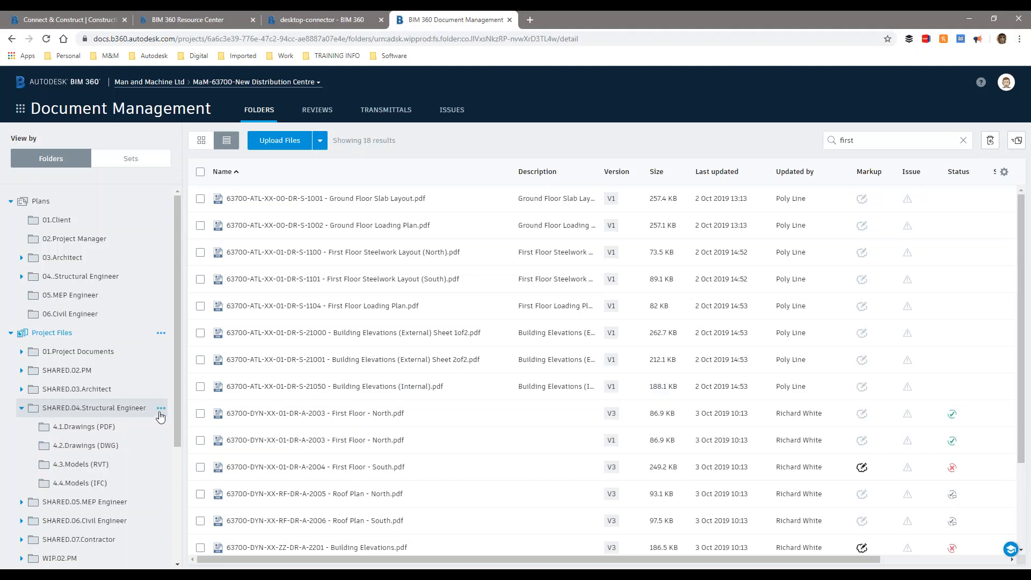
{"action": "left_click", "coordinate": [160, 412]}
{"action": "left_click", "coordinate": [162, 410]}
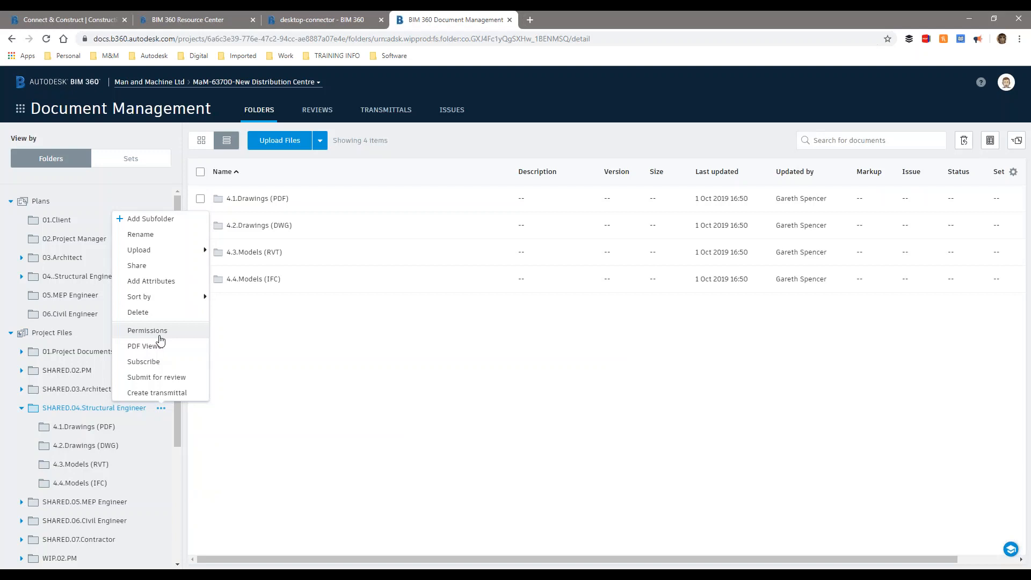
Step: Expand the 01.Project Documents folder, open it, and show its available folder actions
{"action": "left_click", "coordinate": [21, 352]}
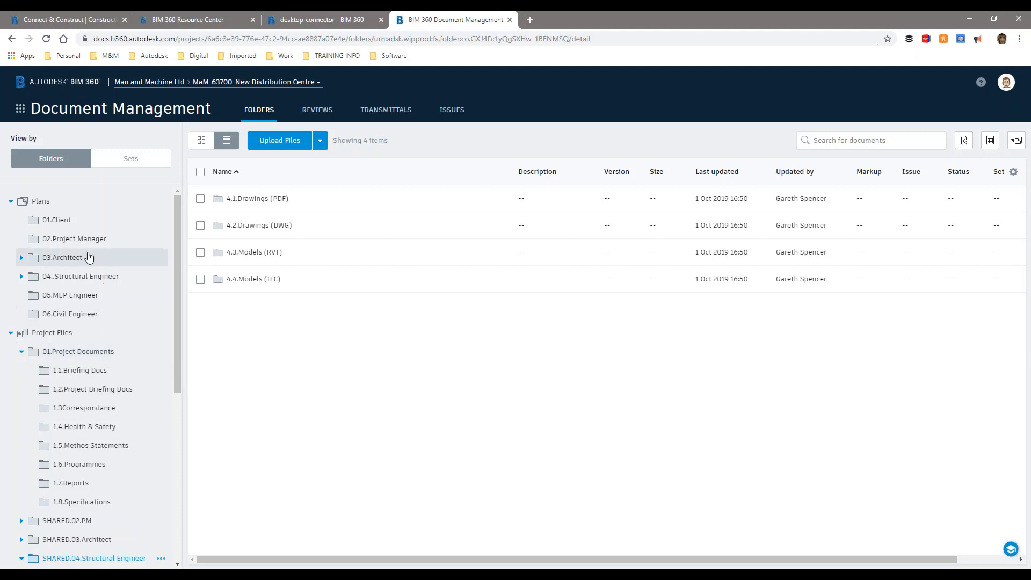
{"action": "key", "text": "ctrl"}
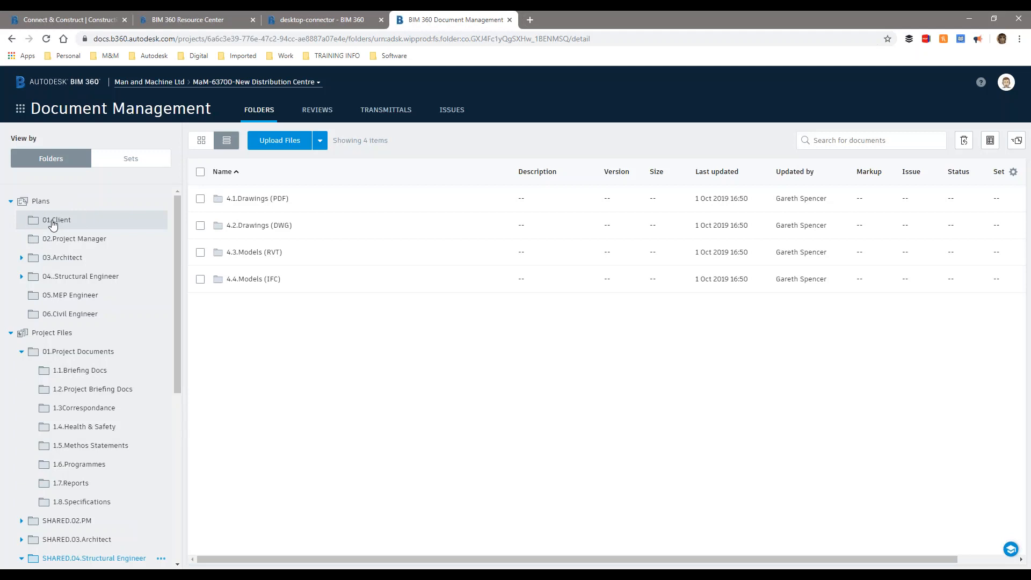
{"action": "left_click", "coordinate": [161, 351]}
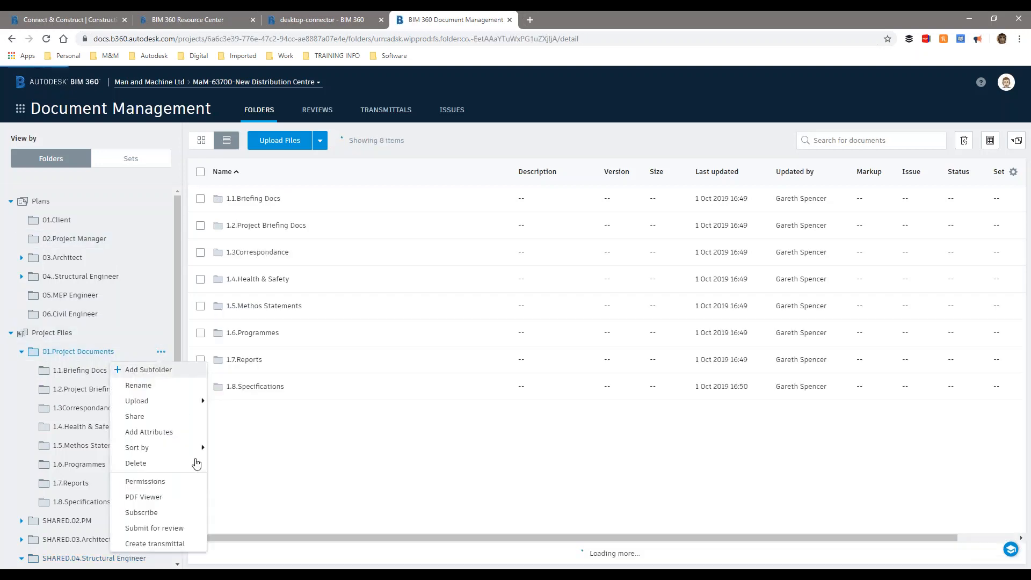
Step: Switch to Revit, dismiss the cloud save message, and close the structural model 63700-ATL-XX-ZZ-M3-S-1000 without saving changes
{"action": "left_click", "coordinate": [183, 516]}
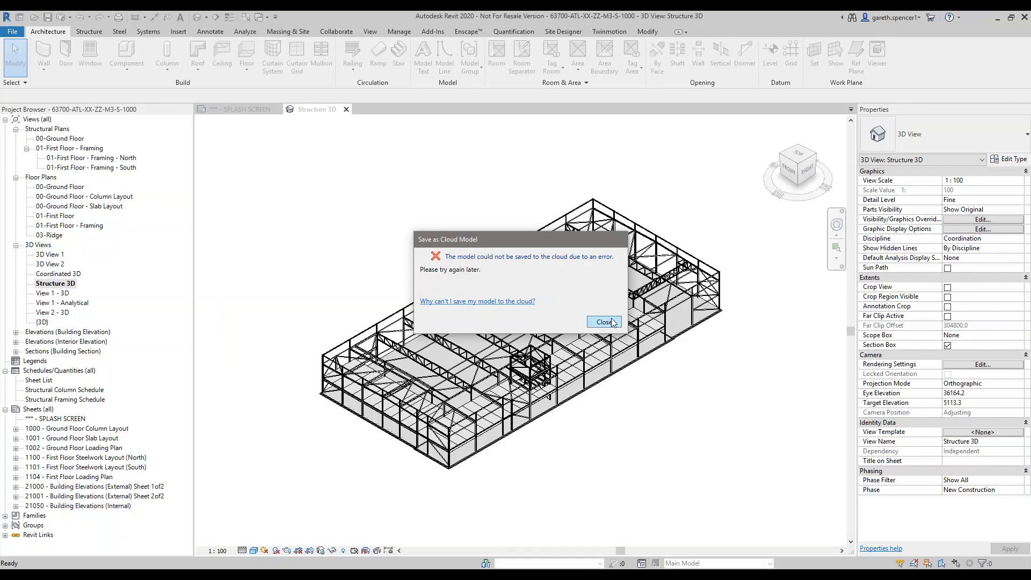
{"action": "left_click", "coordinate": [609, 323]}
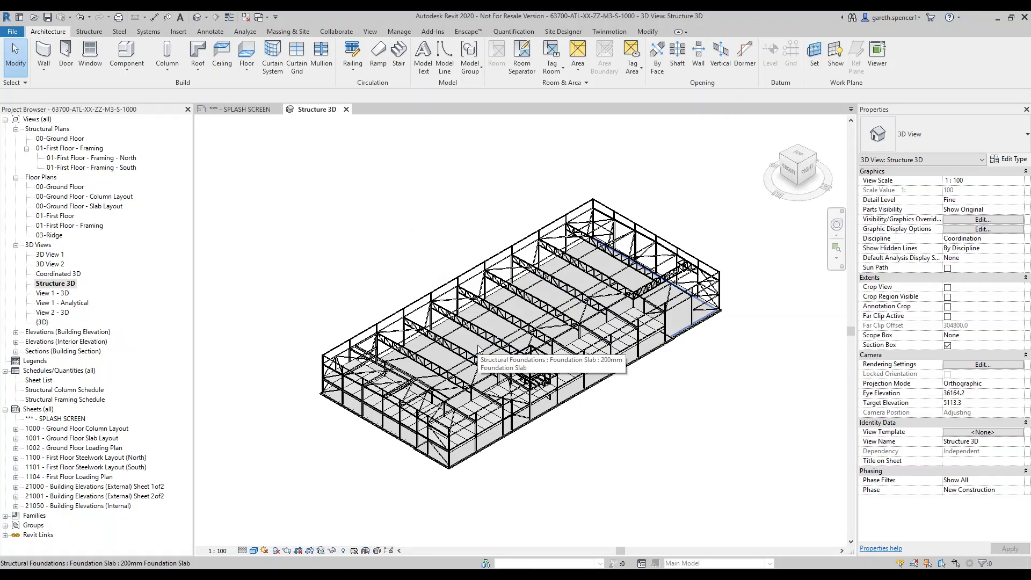
{"action": "left_click", "coordinate": [12, 31]}
{"action": "left_click", "coordinate": [56, 244]}
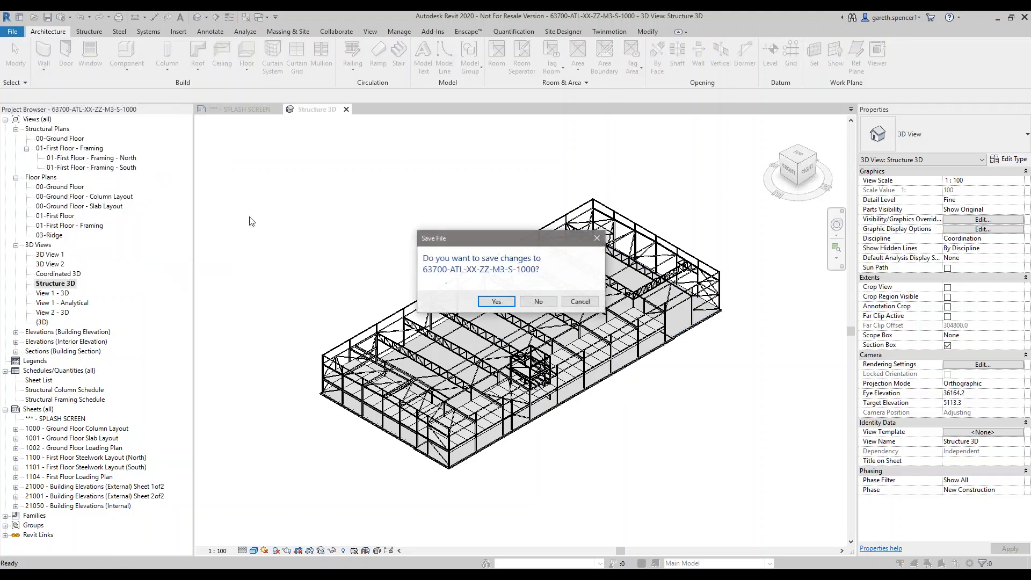
{"action": "left_click", "coordinate": [548, 304]}
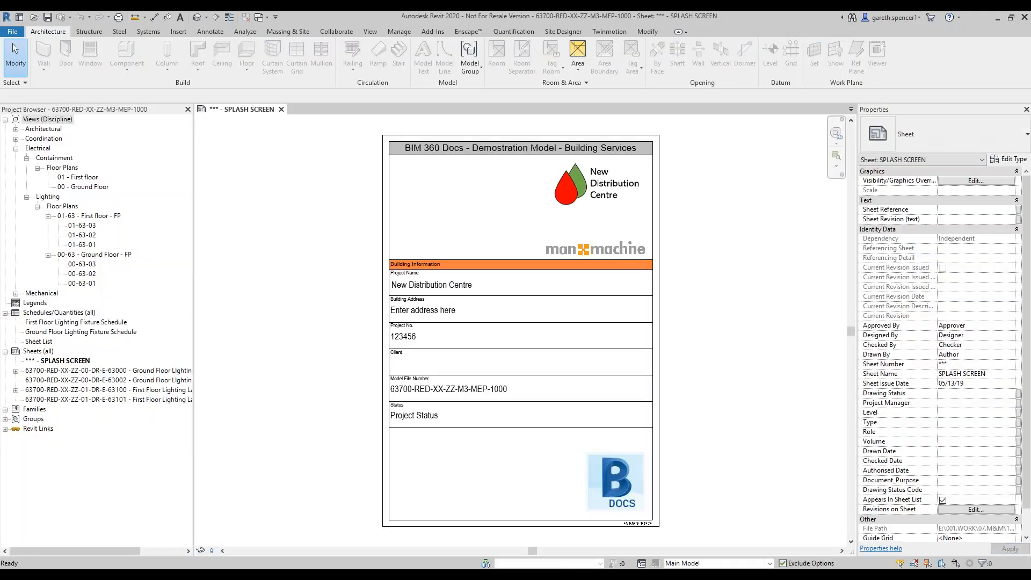
Step: Show the MEP model in the default 3D view and start saving it as a cloud model in Man and Machine Ltd's MaM-63700-New Distribution Centre project
{"action": "left_click", "coordinate": [198, 19]}
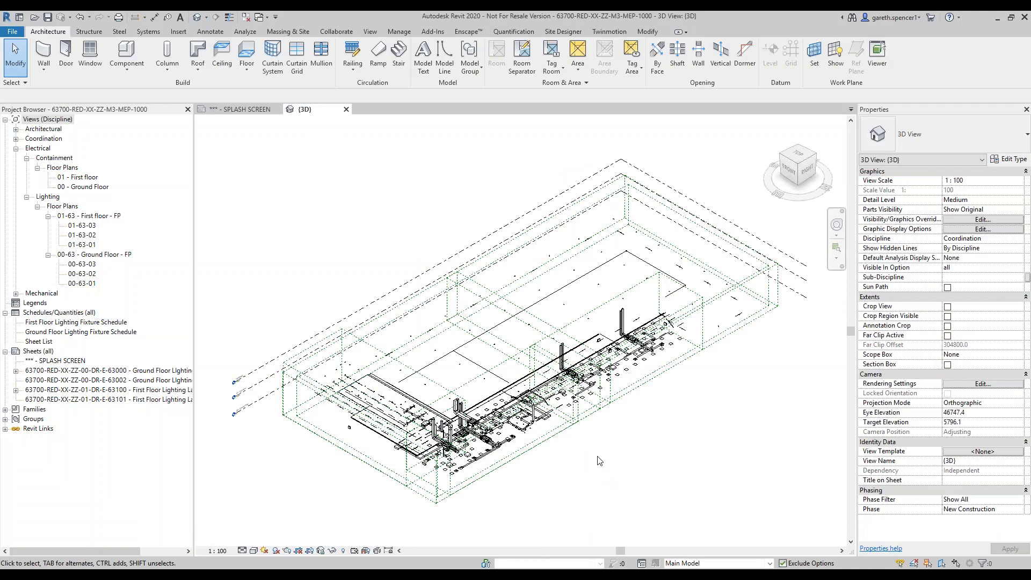
{"action": "middle_click_drag", "start_coordinate": [600, 460], "coordinate": [618, 344], "text": "shift"}
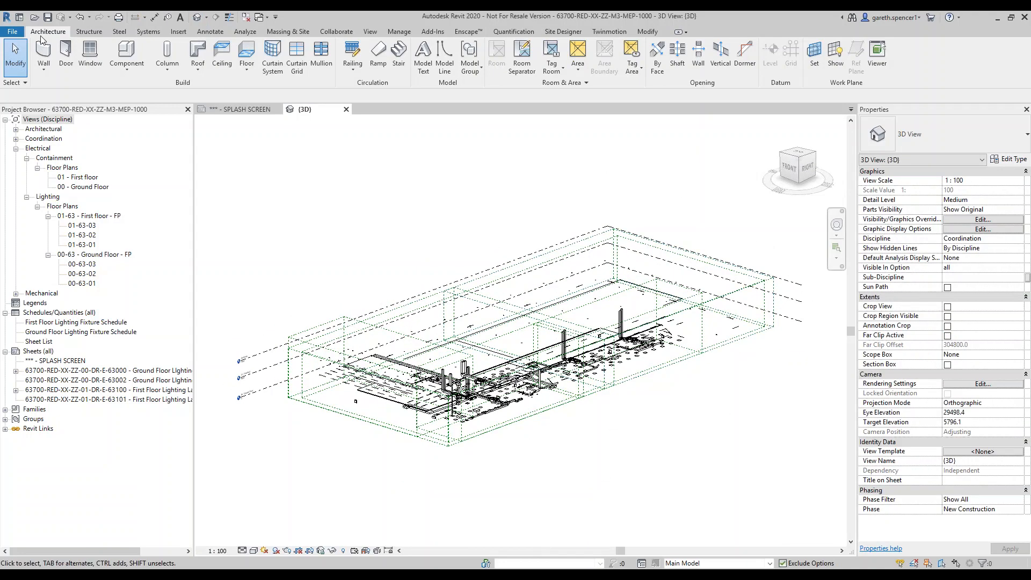
{"action": "left_click", "coordinate": [14, 32]}
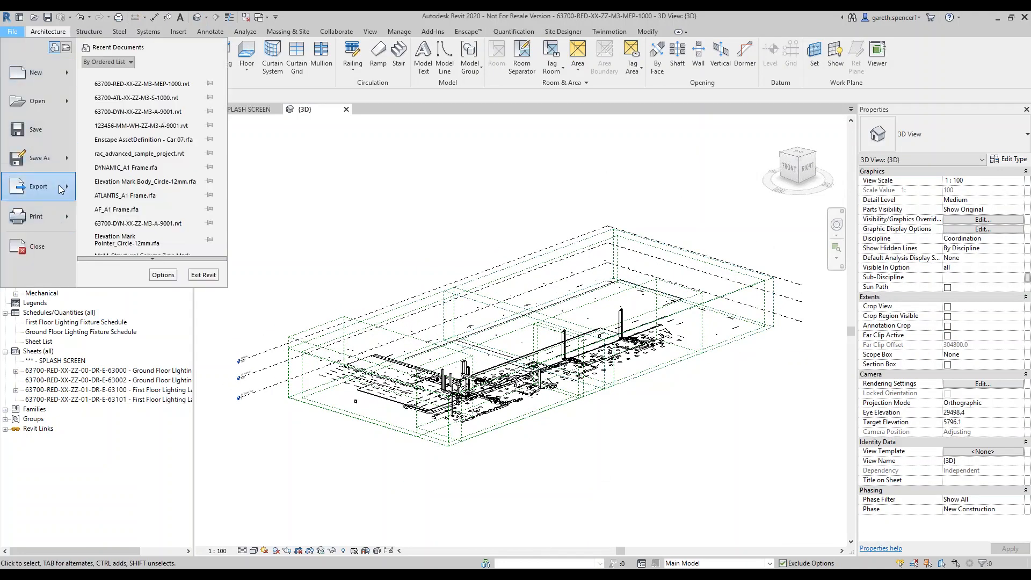
{"action": "mouse_move", "coordinate": [72, 159]}
{"action": "left_click", "coordinate": [138, 96]}
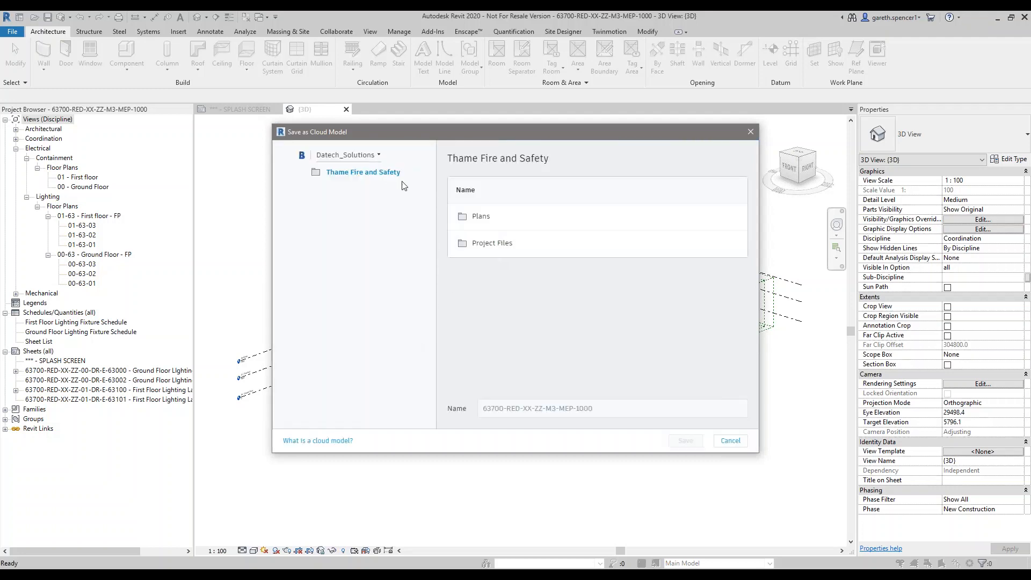
{"action": "left_click", "coordinate": [367, 155]}
{"action": "left_click", "coordinate": [347, 199]}
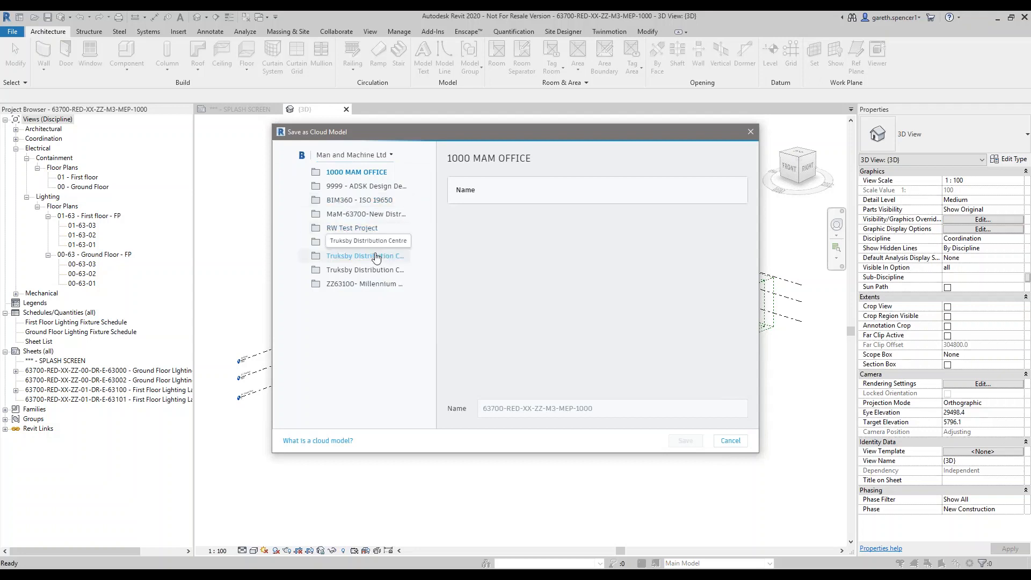
{"action": "left_click", "coordinate": [367, 214]}
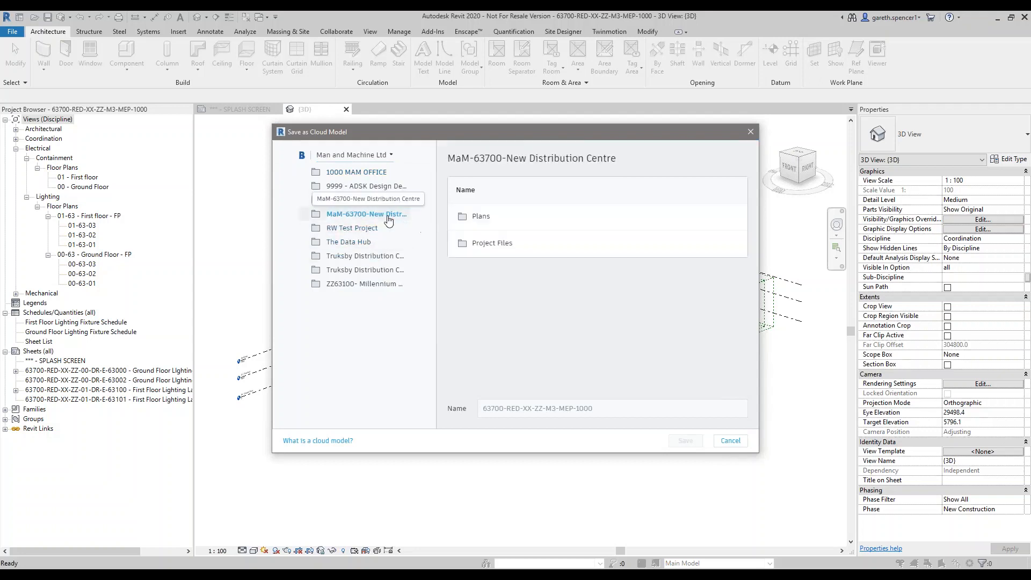
Step: Save the cloud model as 63700-RED-XX-ZZ-M3-MEP-1000 in Project Files, WIP.05.MEP Engineer, 5.3.Models (RVT)
{"action": "left_click", "coordinate": [479, 242]}
{"action": "scroll", "coordinate": [524, 350], "scroll_direction": "down", "scroll_amount": 5}
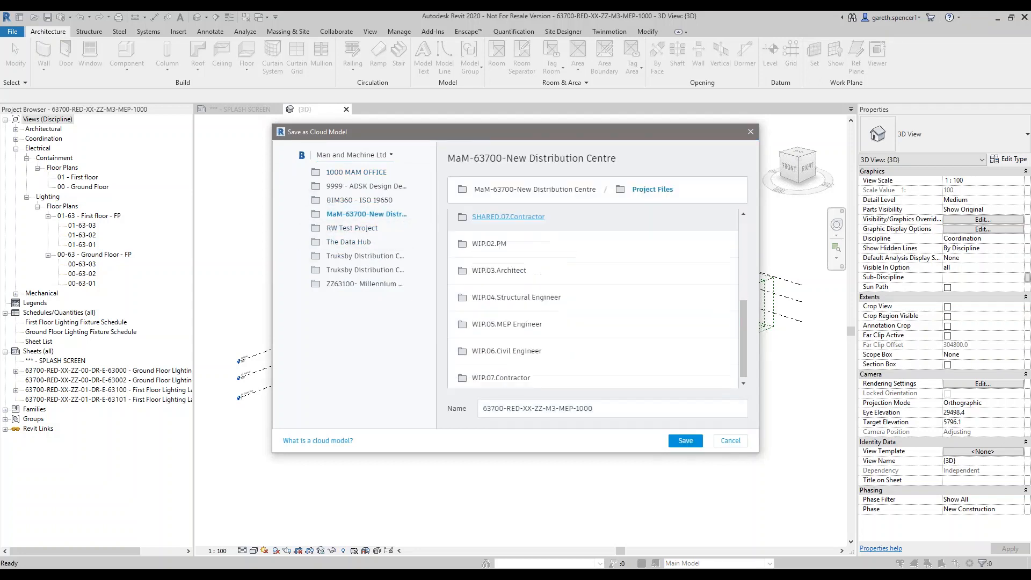
{"action": "left_click", "coordinate": [520, 322]}
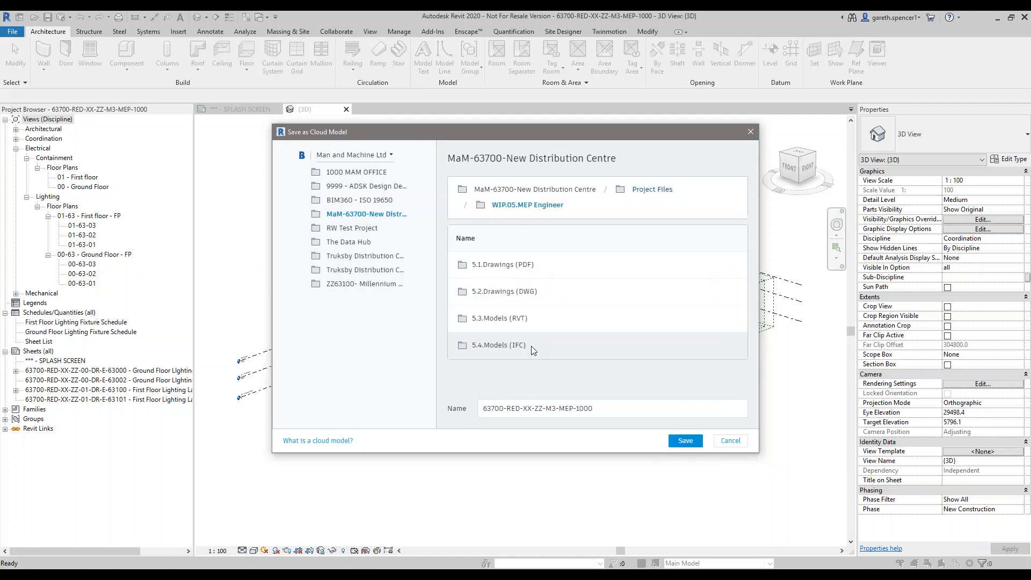
{"action": "left_click", "coordinate": [505, 319]}
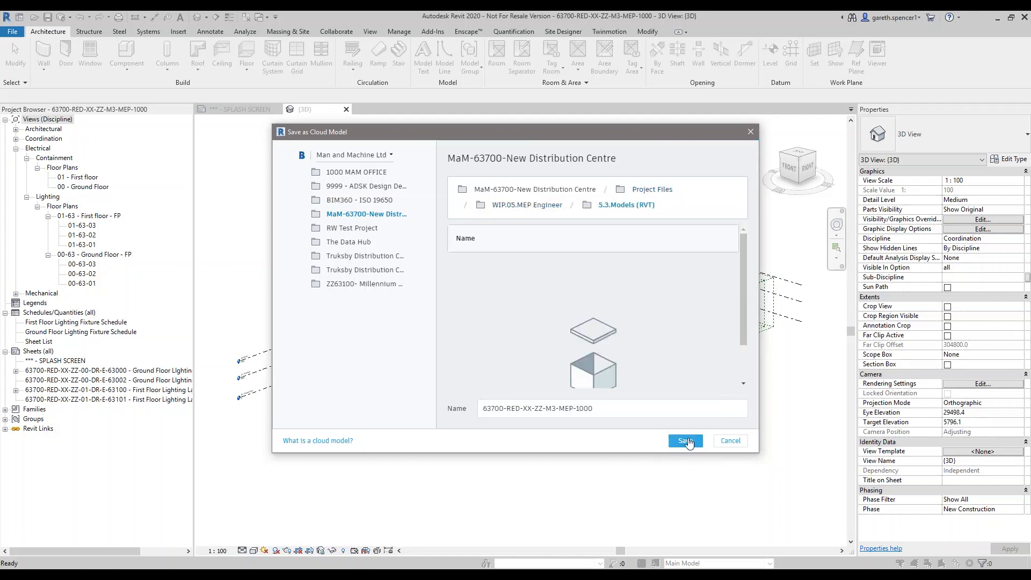
{"action": "left_click", "coordinate": [685, 441]}
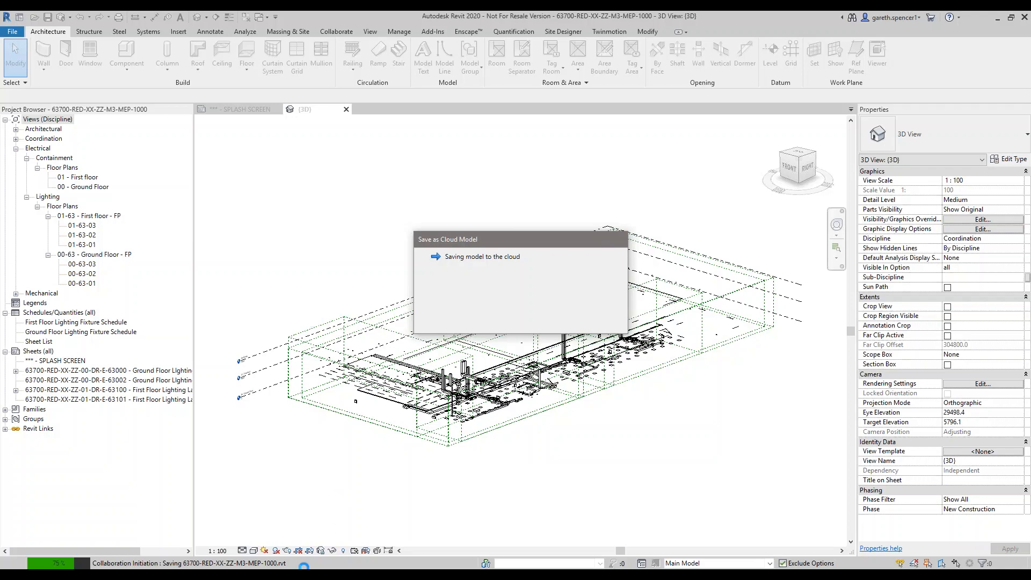
Step: Return to BIM 360 Document Management in the browser, dismiss the open folder menu, and switch to the BIM360 Docs CDE PowerPoint presentation
{"action": "mouse_move", "coordinate": [304, 568]}
{"action": "left_click", "coordinate": [216, 532]}
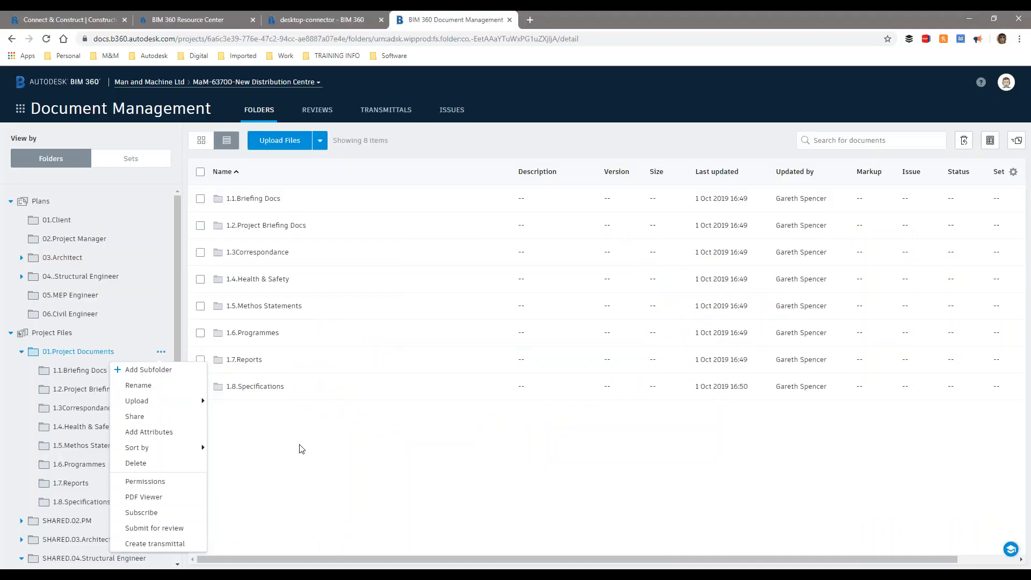
{"action": "left_click", "coordinate": [438, 149]}
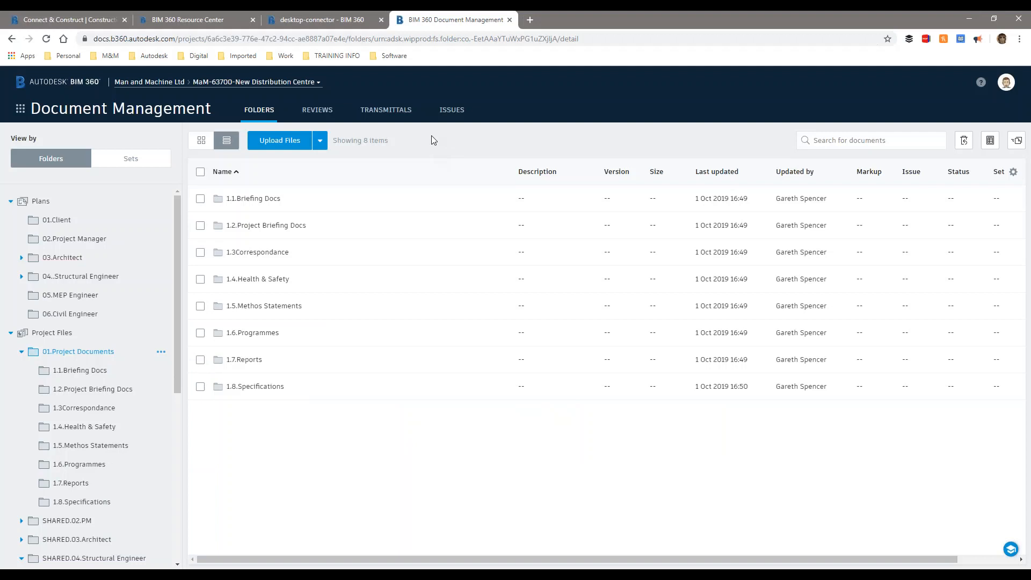
{"action": "mouse_move", "coordinate": [226, 568]}
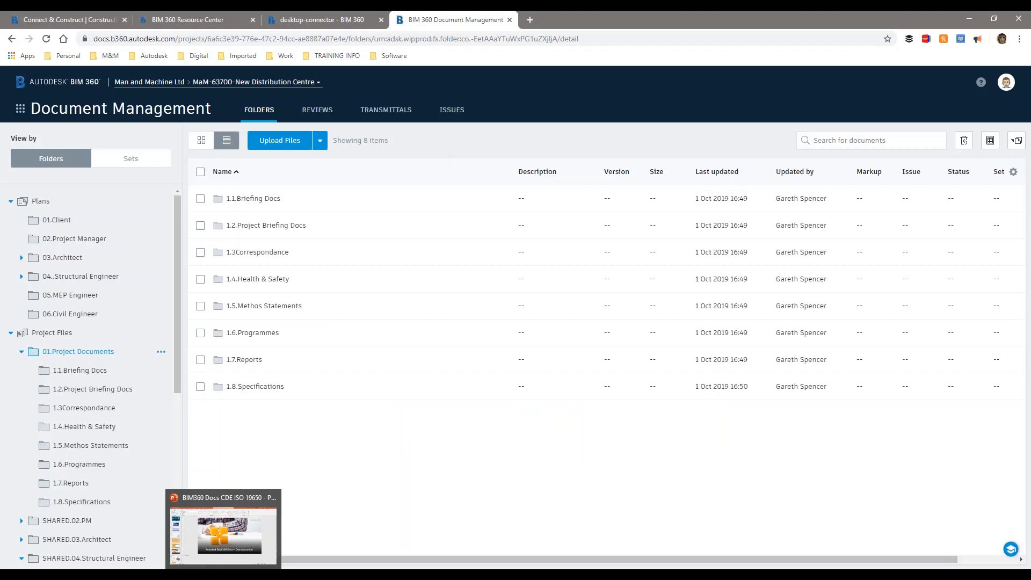
{"action": "left_click", "coordinate": [217, 540]}
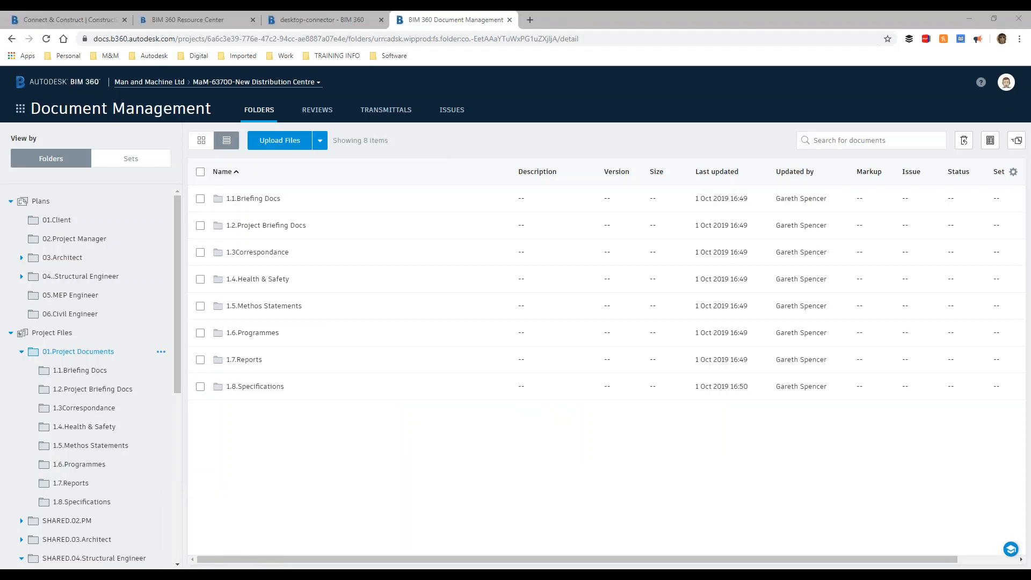